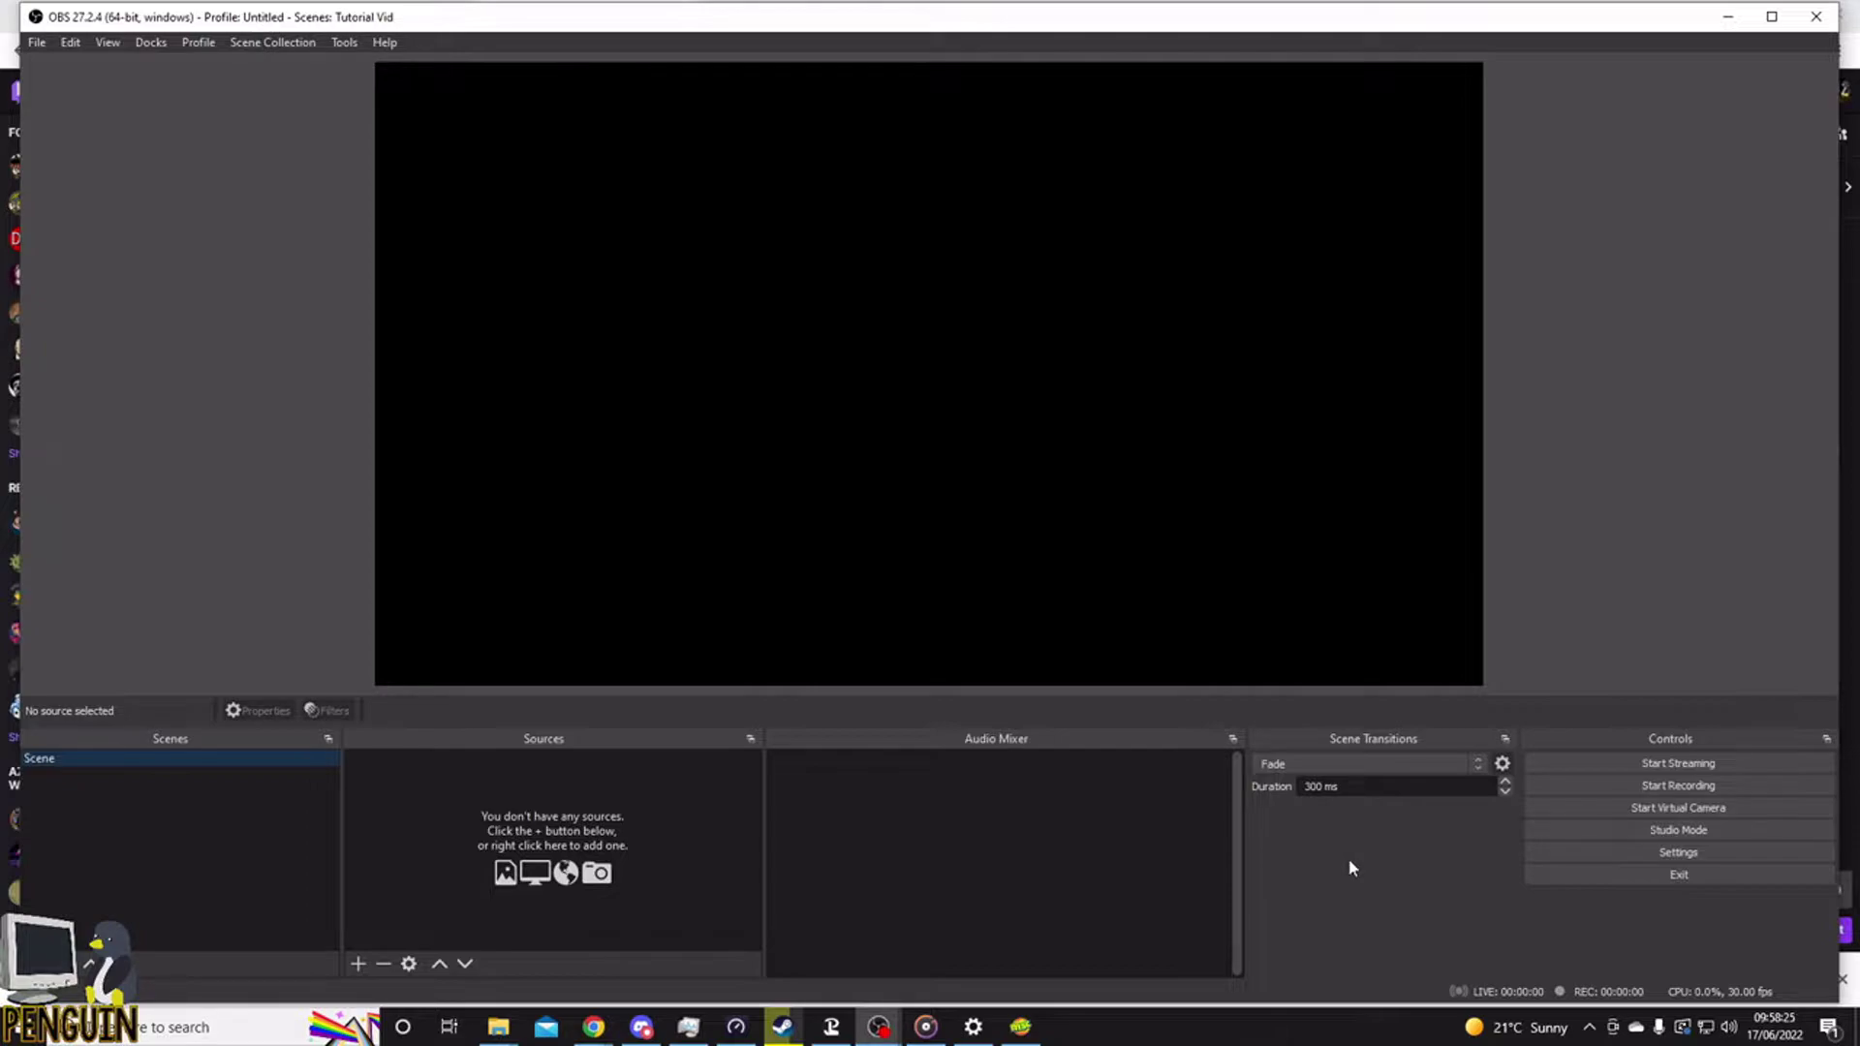
- Review the stream settings, including the Twitch chat add-on choices with BetterTTV kept, and the streaming output settings
{"action": "left_click", "coordinate": [1631, 852]}
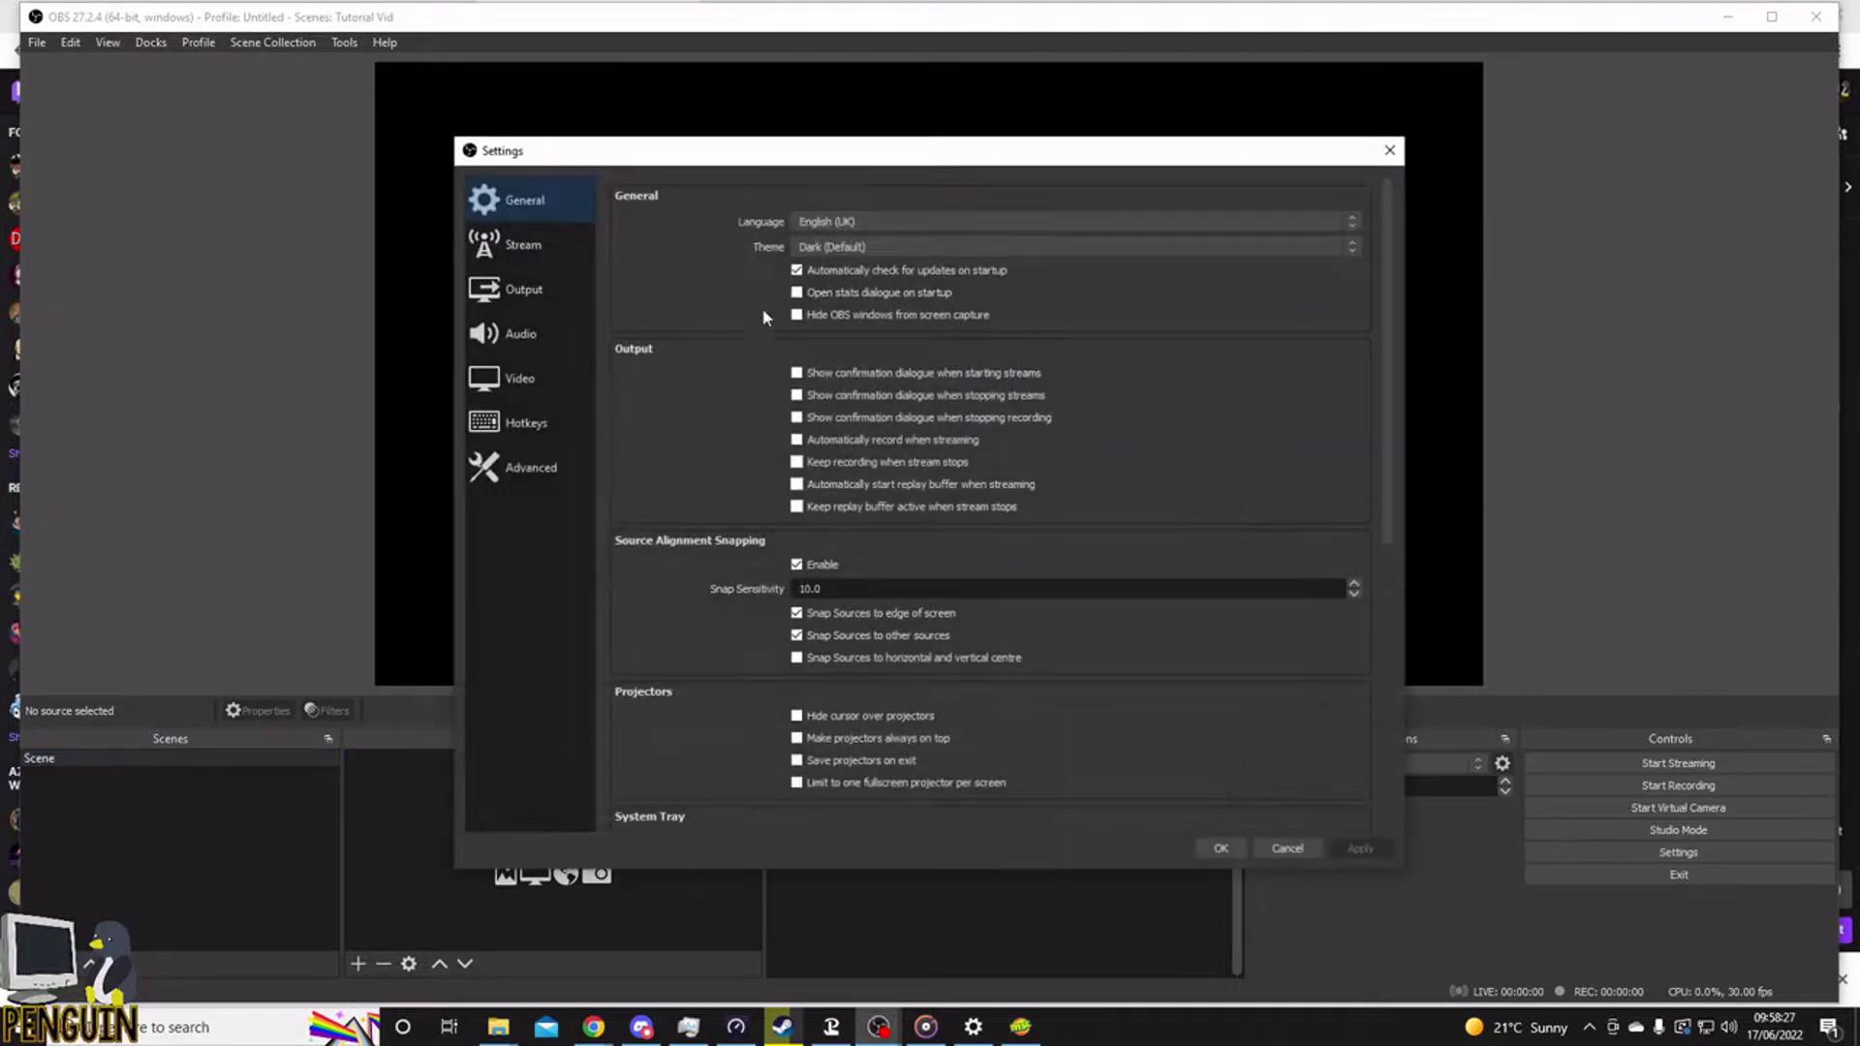
{"action": "left_click", "coordinate": [537, 245]}
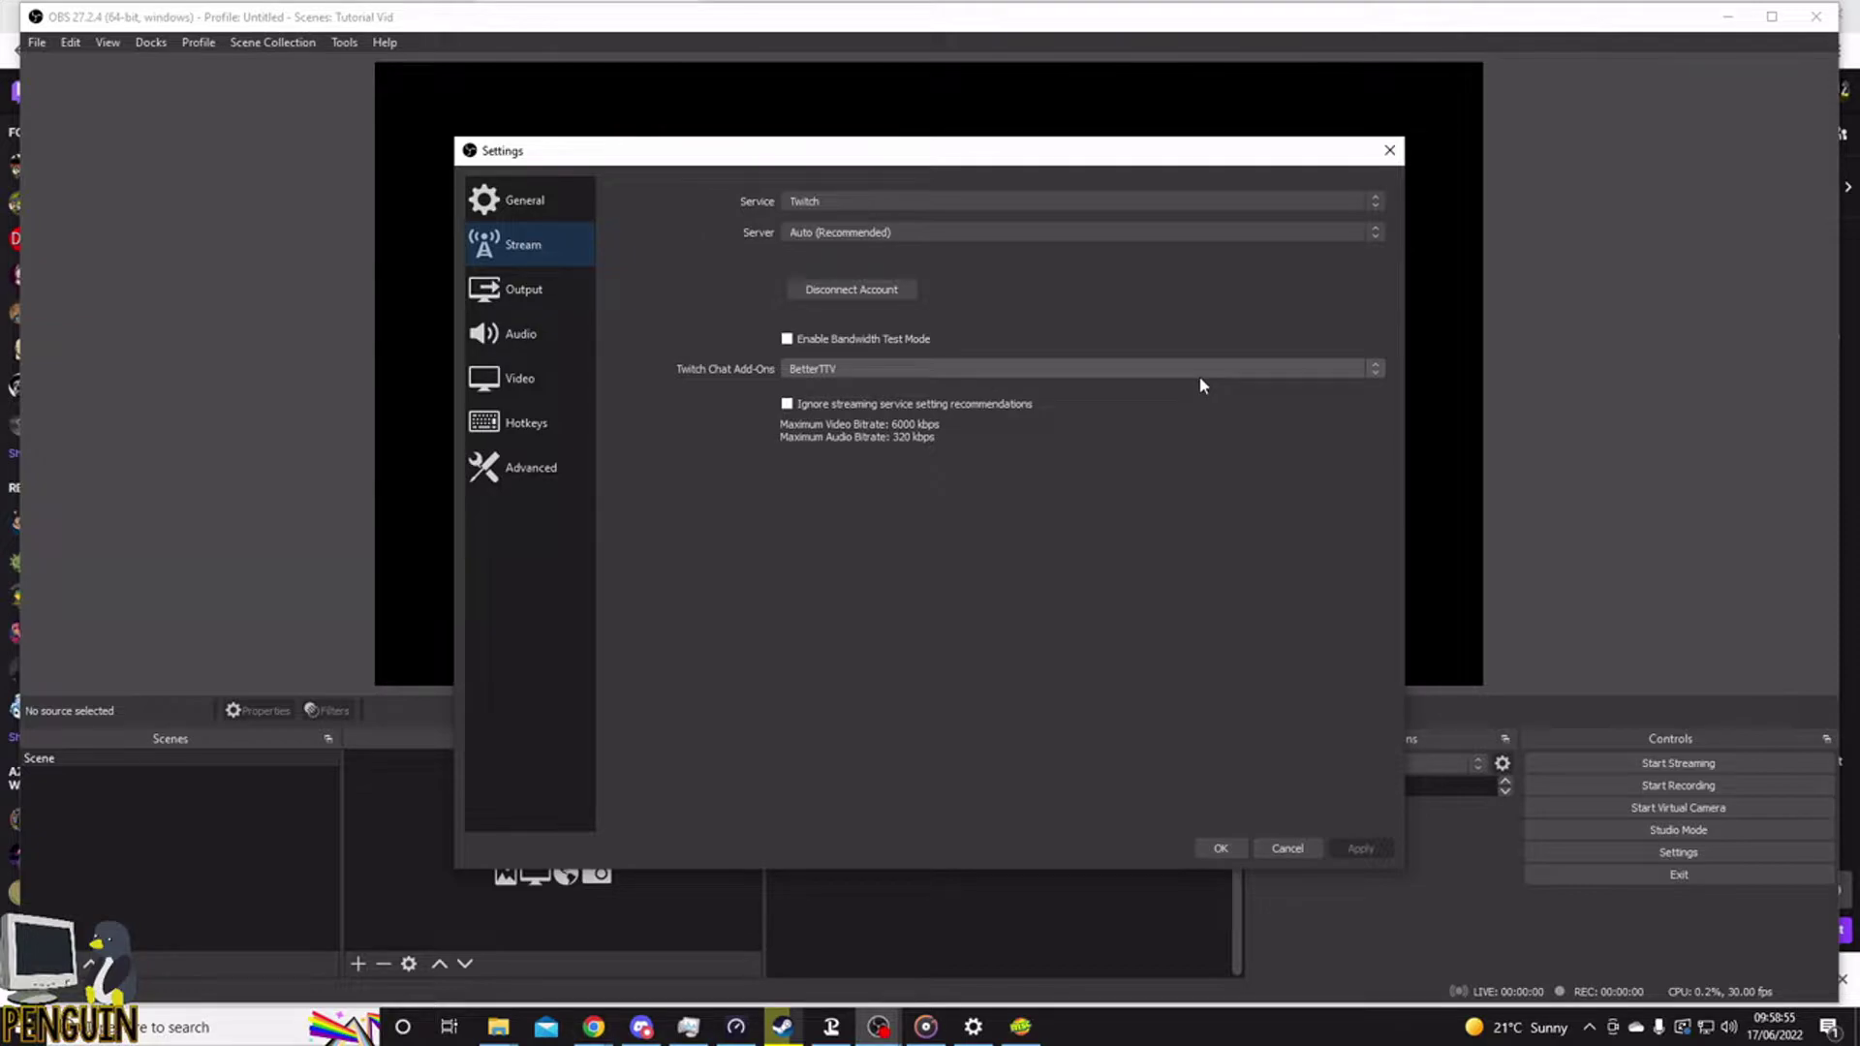
{"action": "left_click", "coordinate": [1314, 369]}
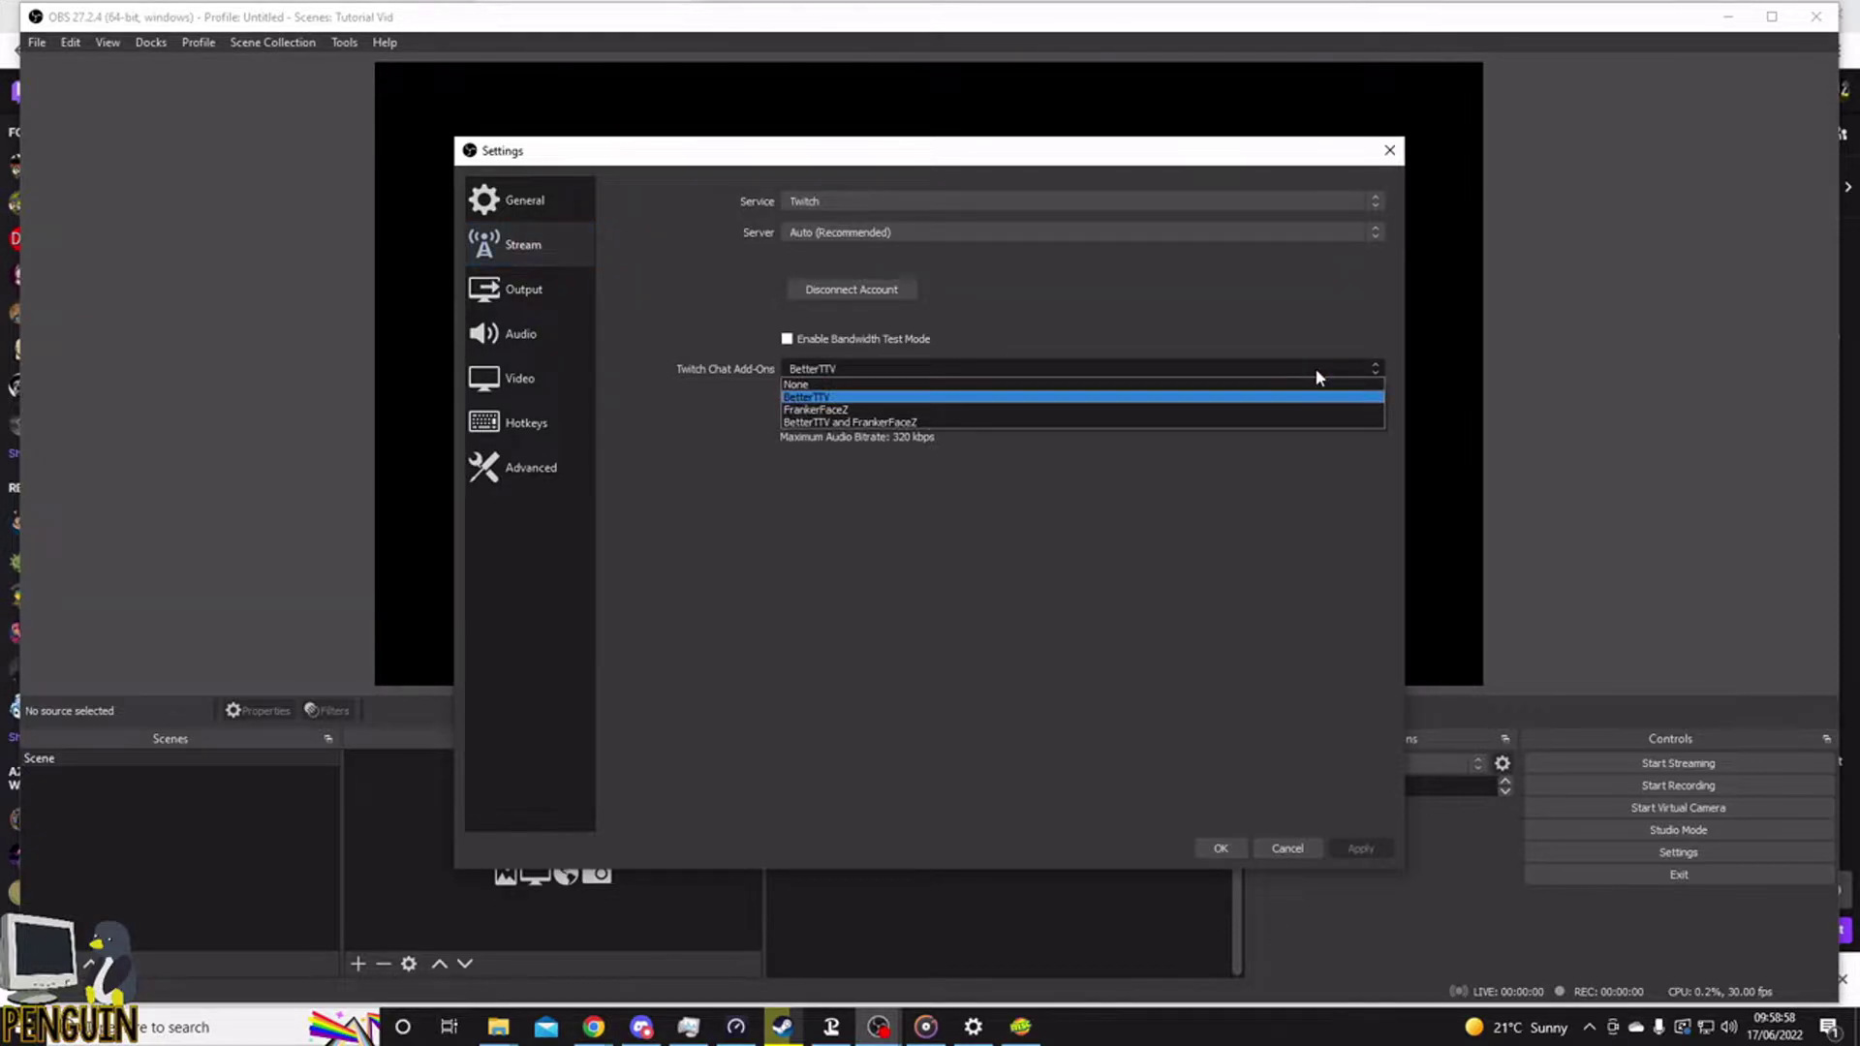
{"action": "left_click", "coordinate": [1151, 396]}
{"action": "left_click", "coordinate": [1129, 369]}
{"action": "left_click", "coordinate": [1116, 312]}
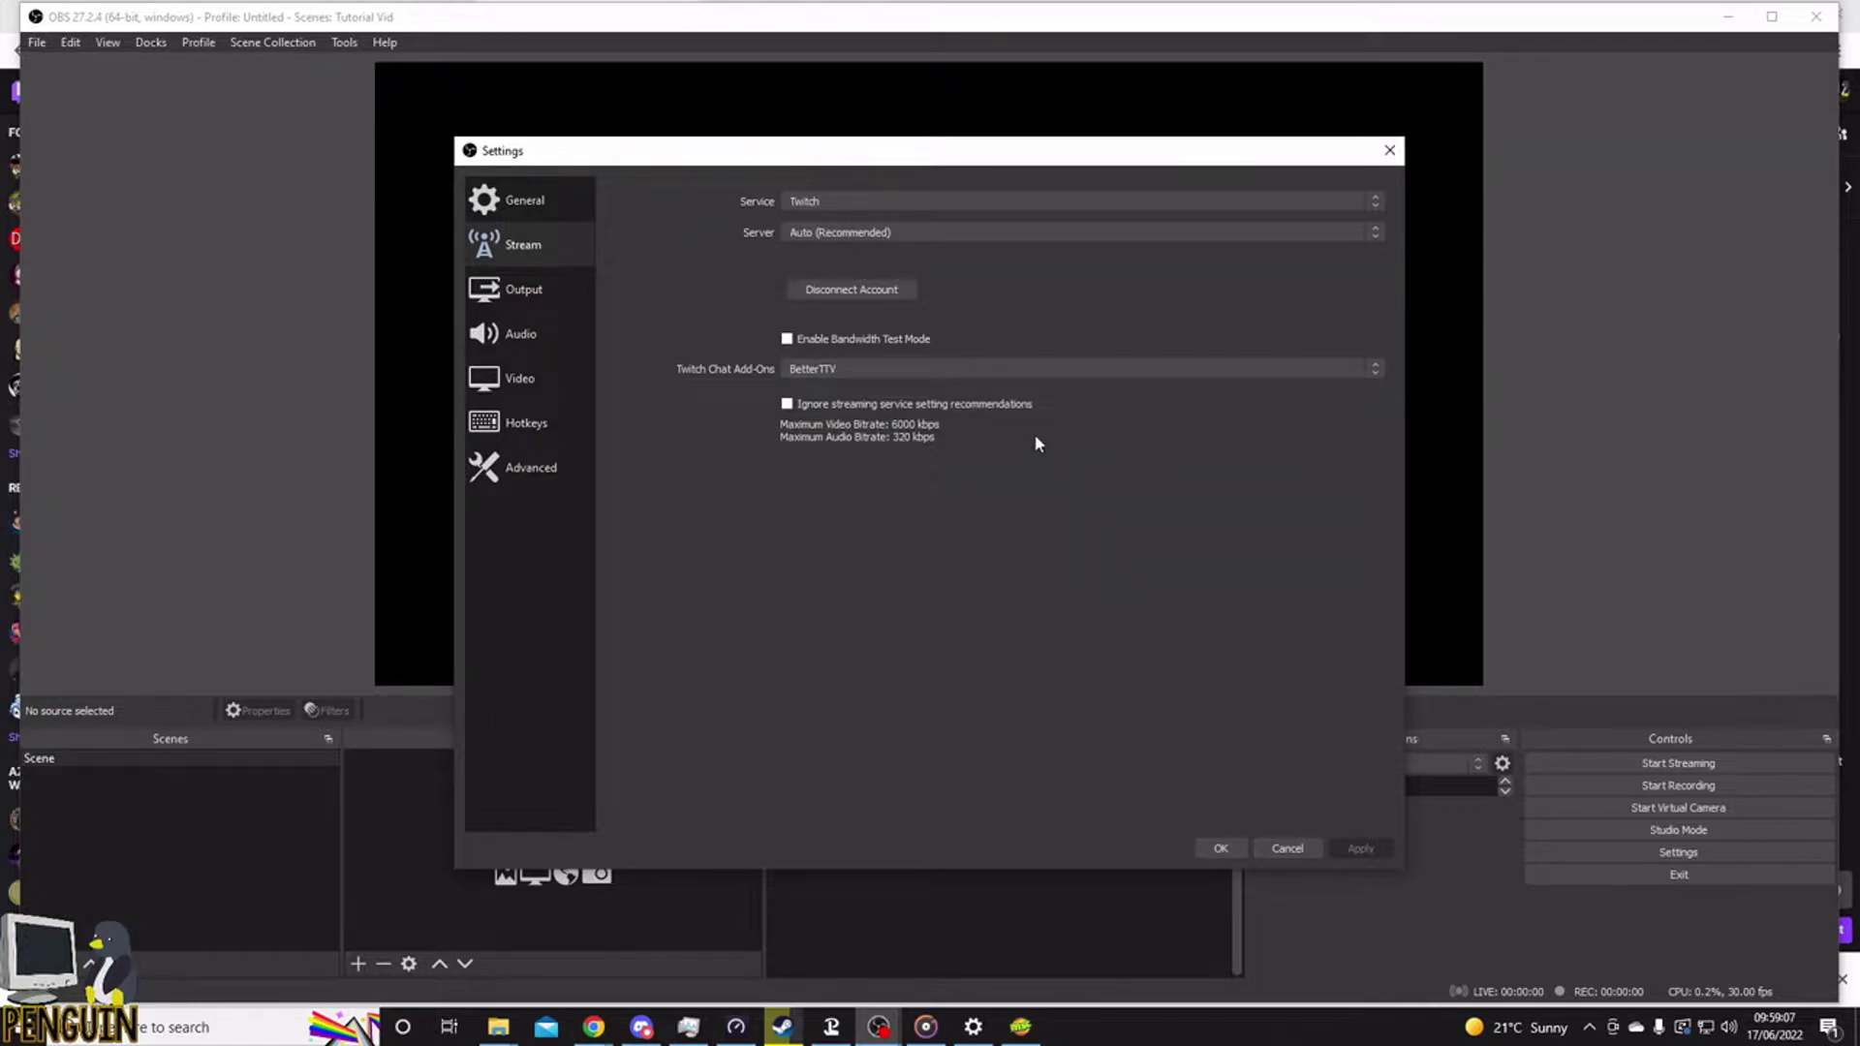
{"action": "left_click", "coordinate": [523, 290]}
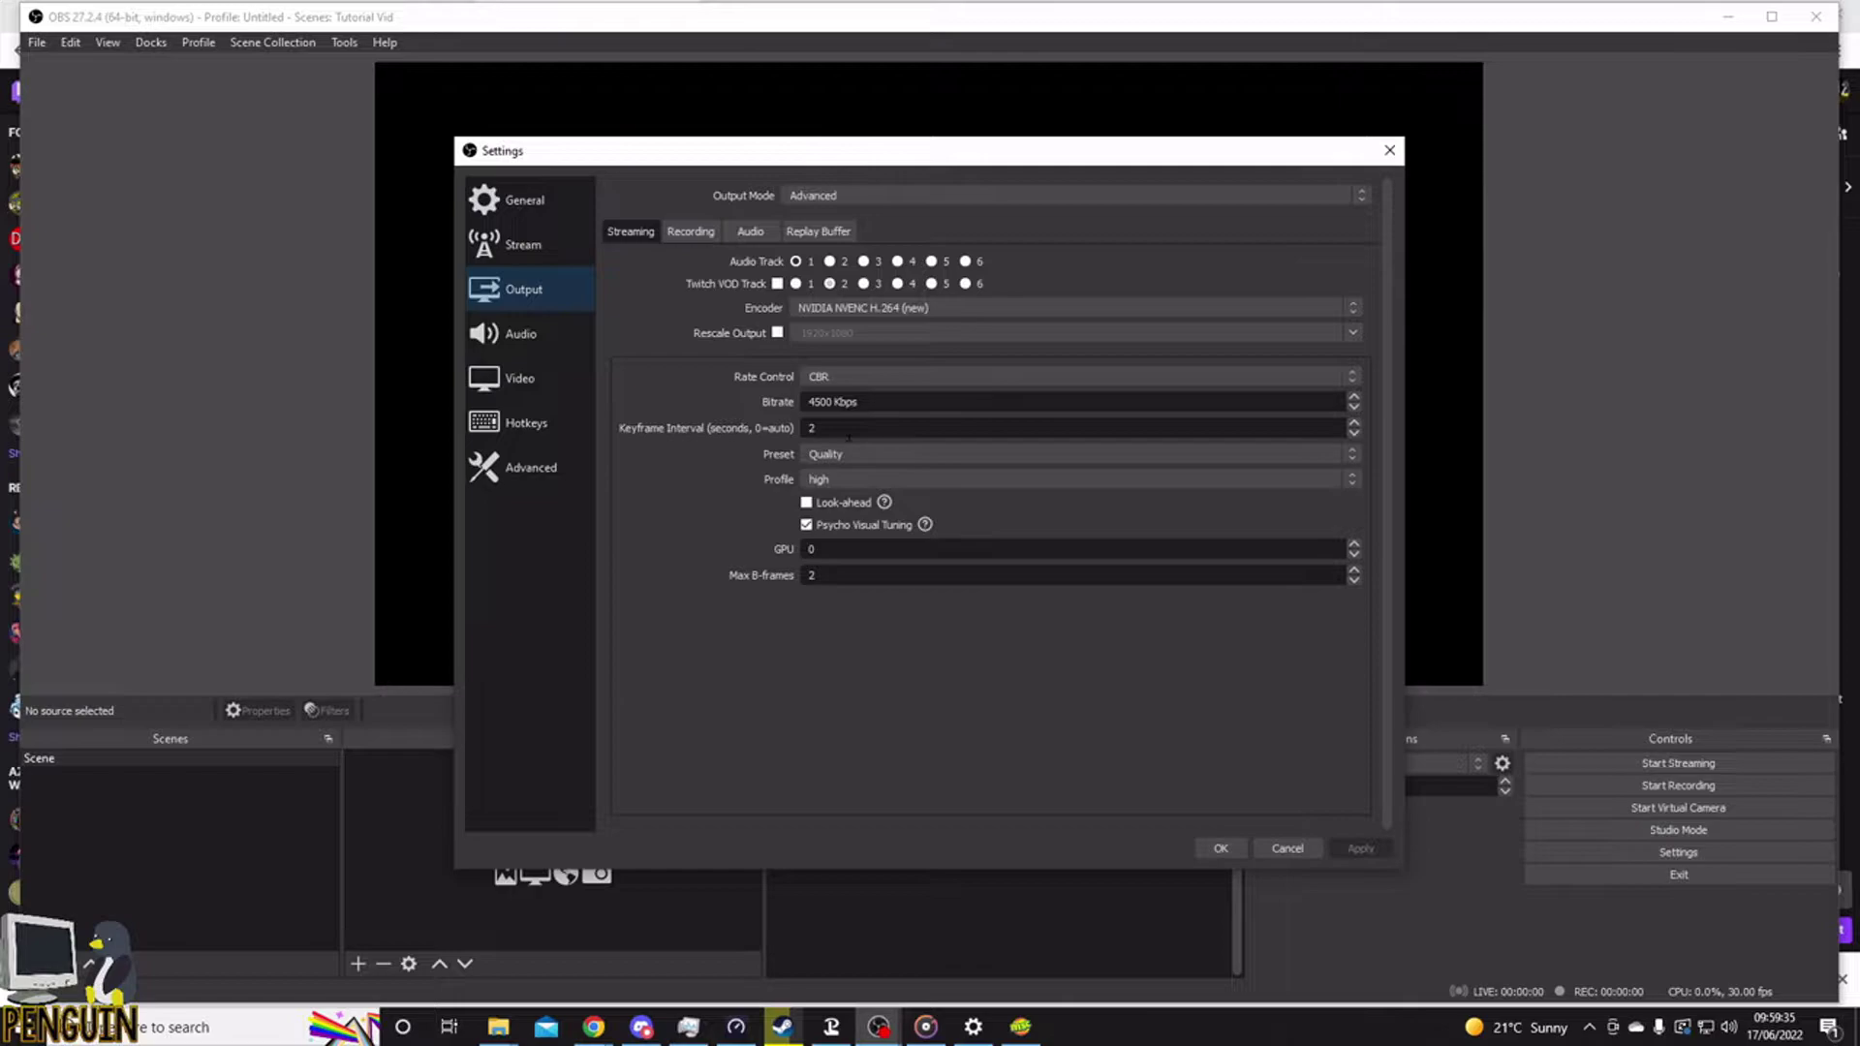
- Set the video frame rate to the common FPS value 60, apply it and close the settings
{"action": "left_click", "coordinate": [521, 383]}
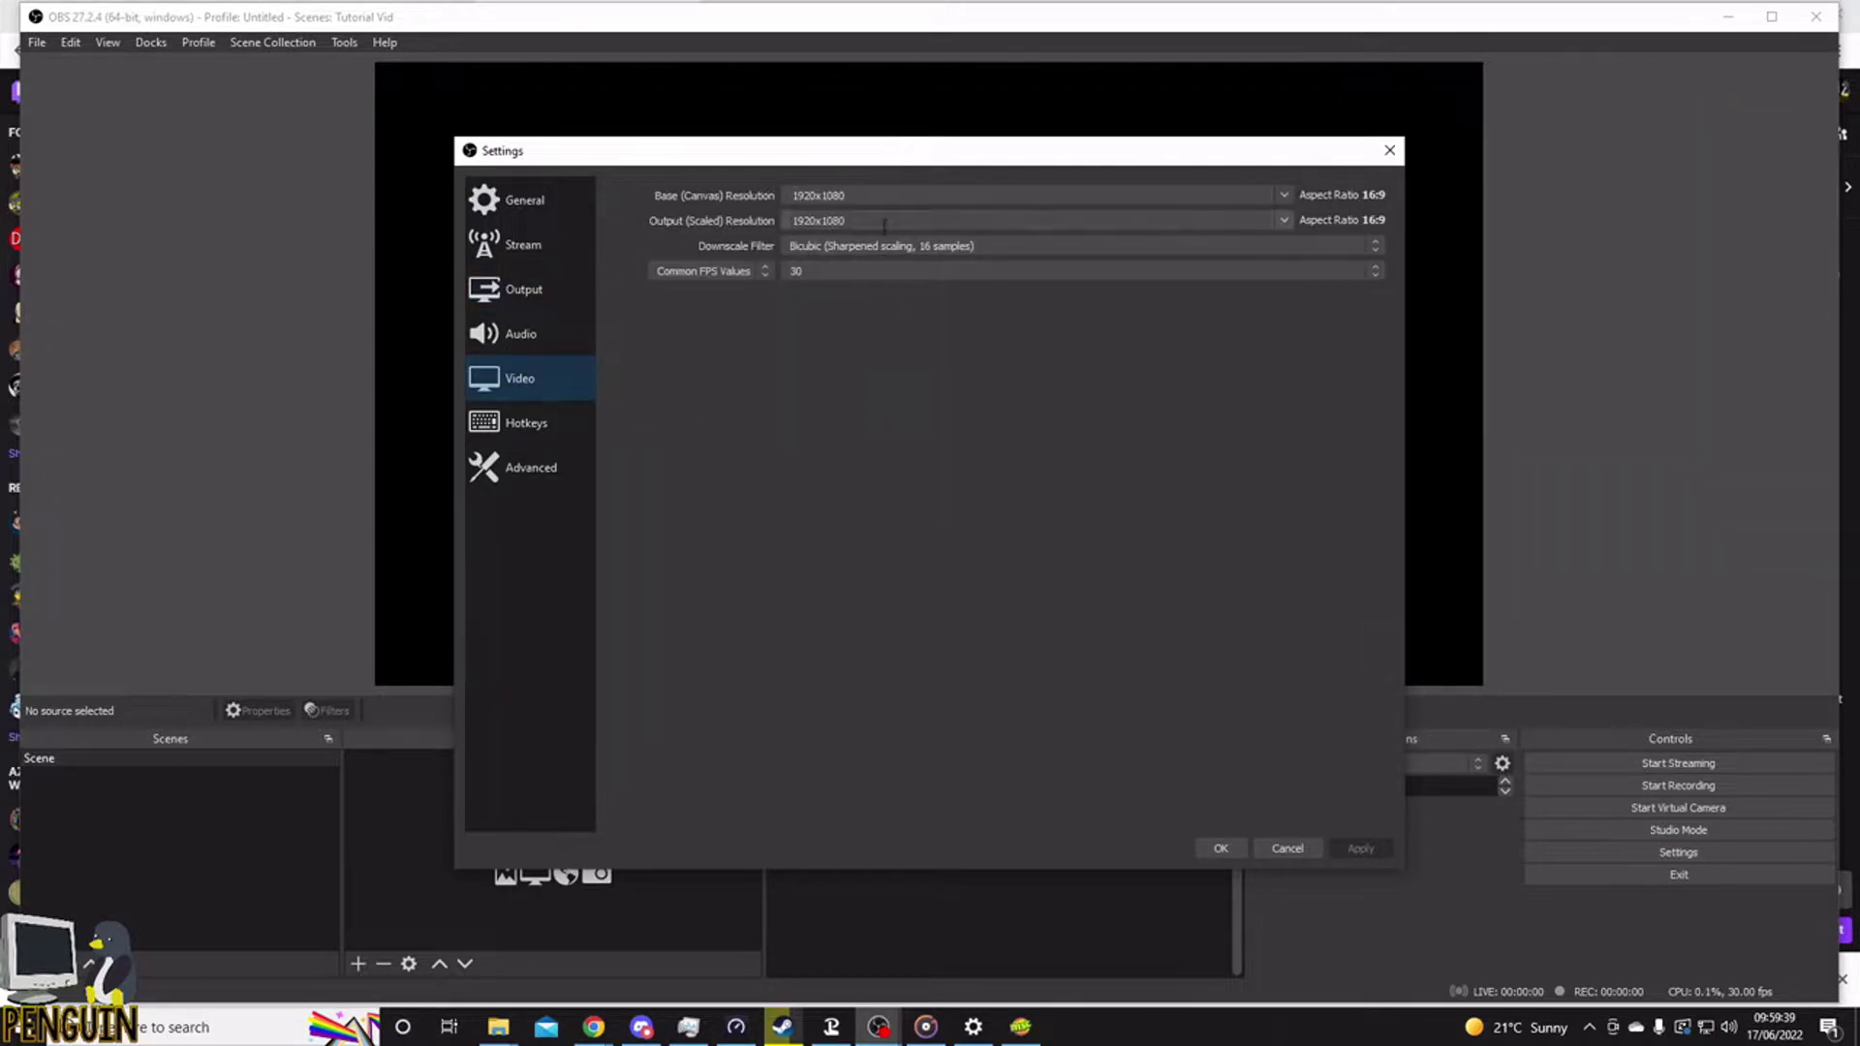
{"action": "left_click", "coordinate": [817, 272]}
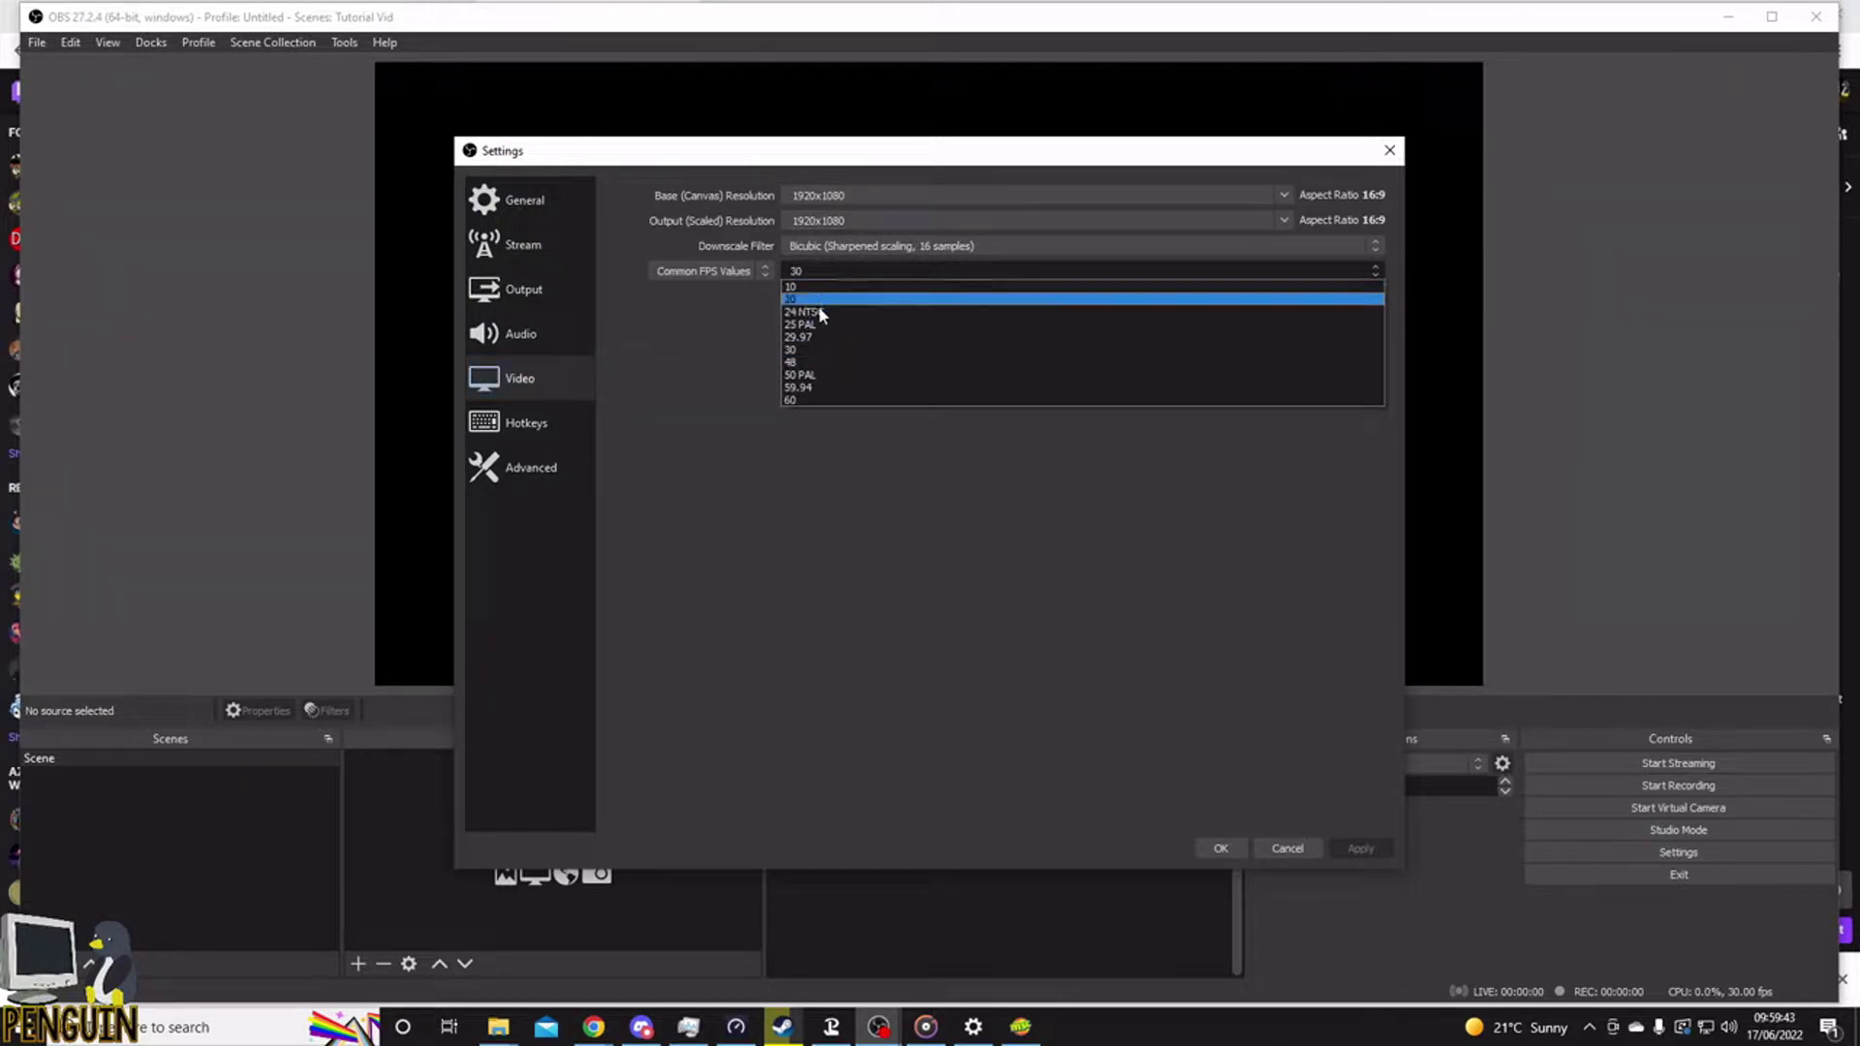
{"action": "left_click", "coordinate": [819, 399]}
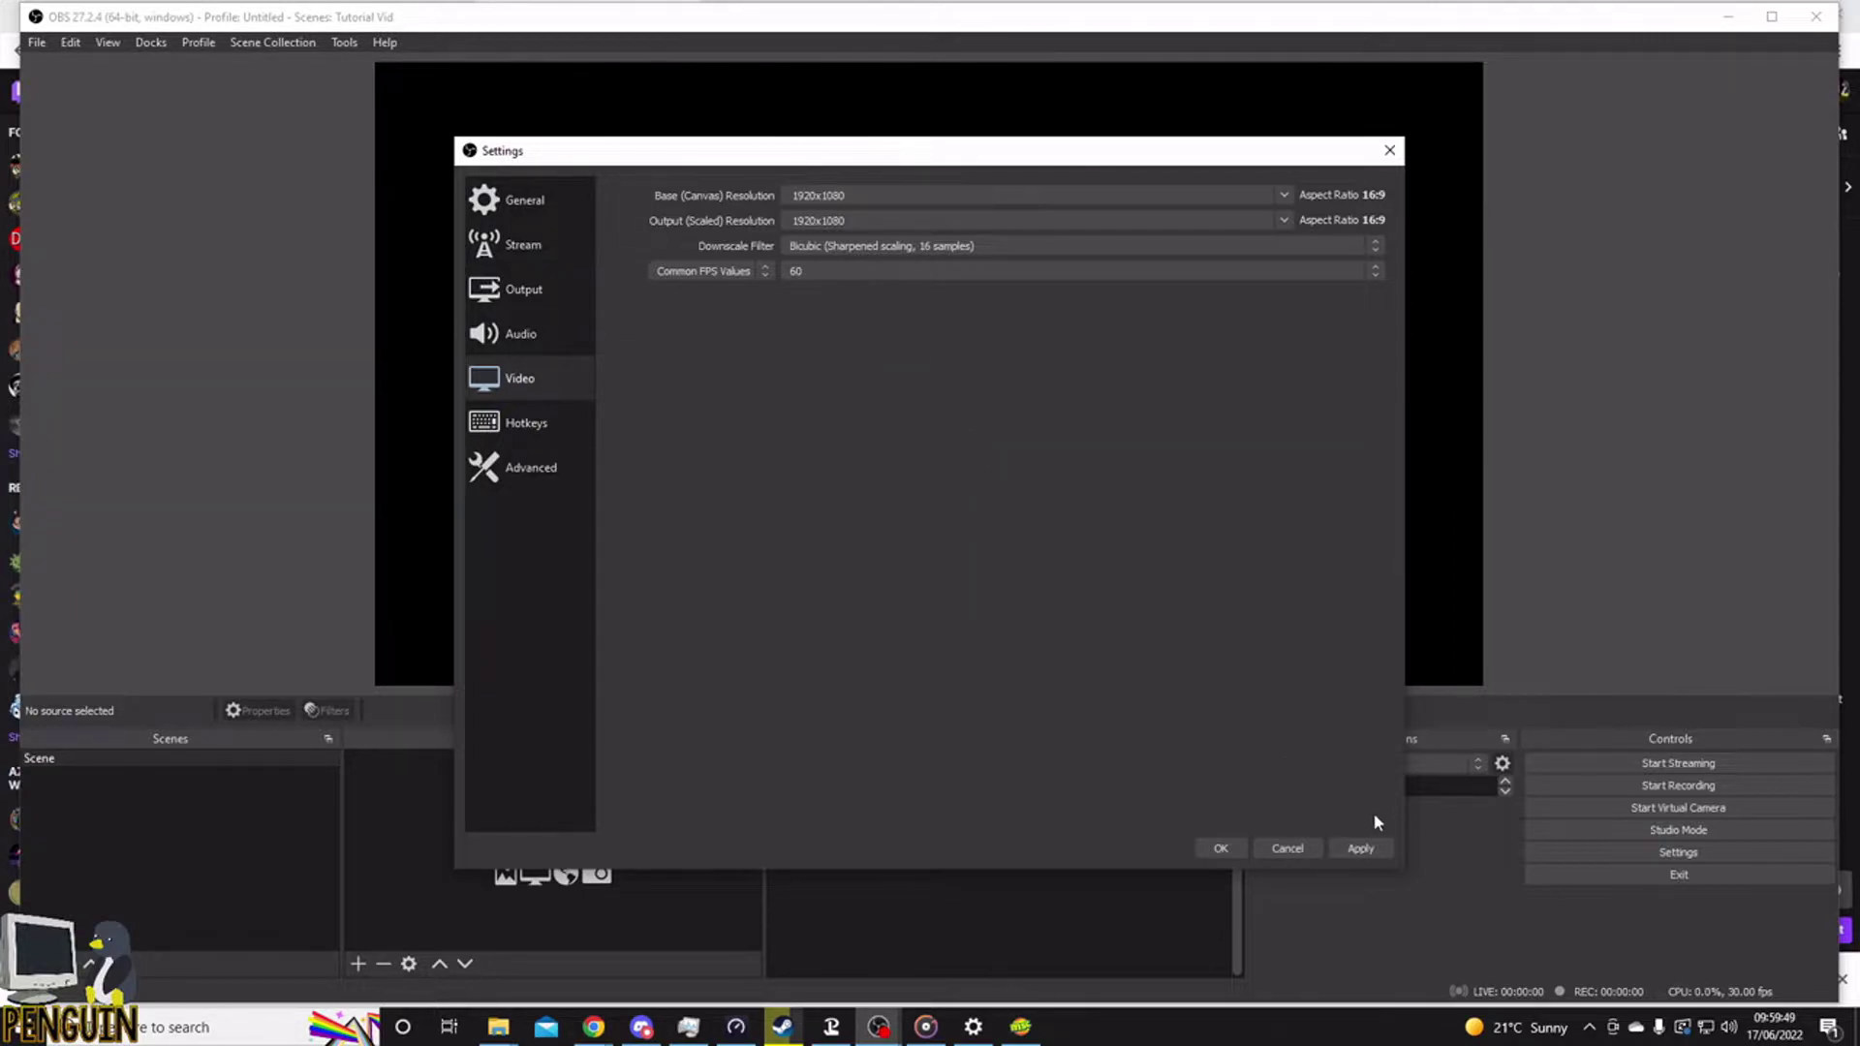
{"action": "left_click", "coordinate": [1360, 848]}
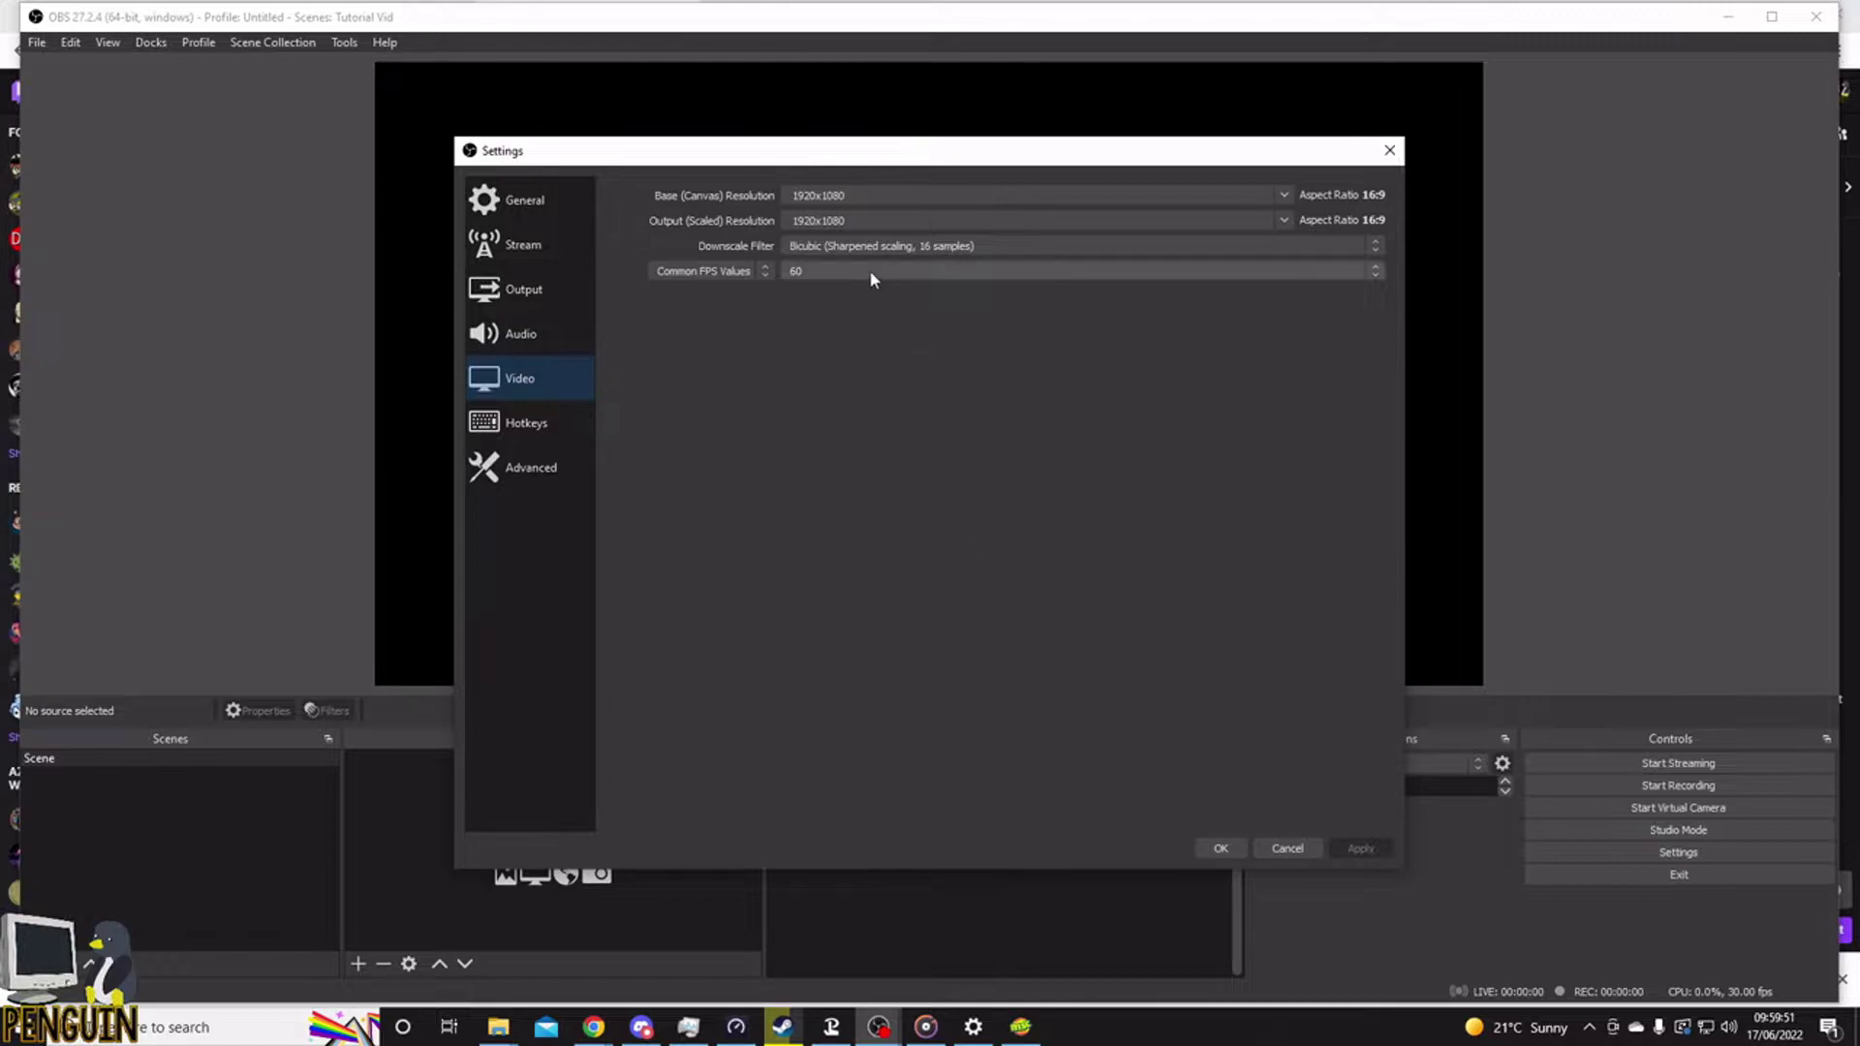
{"action": "left_click", "coordinate": [522, 248]}
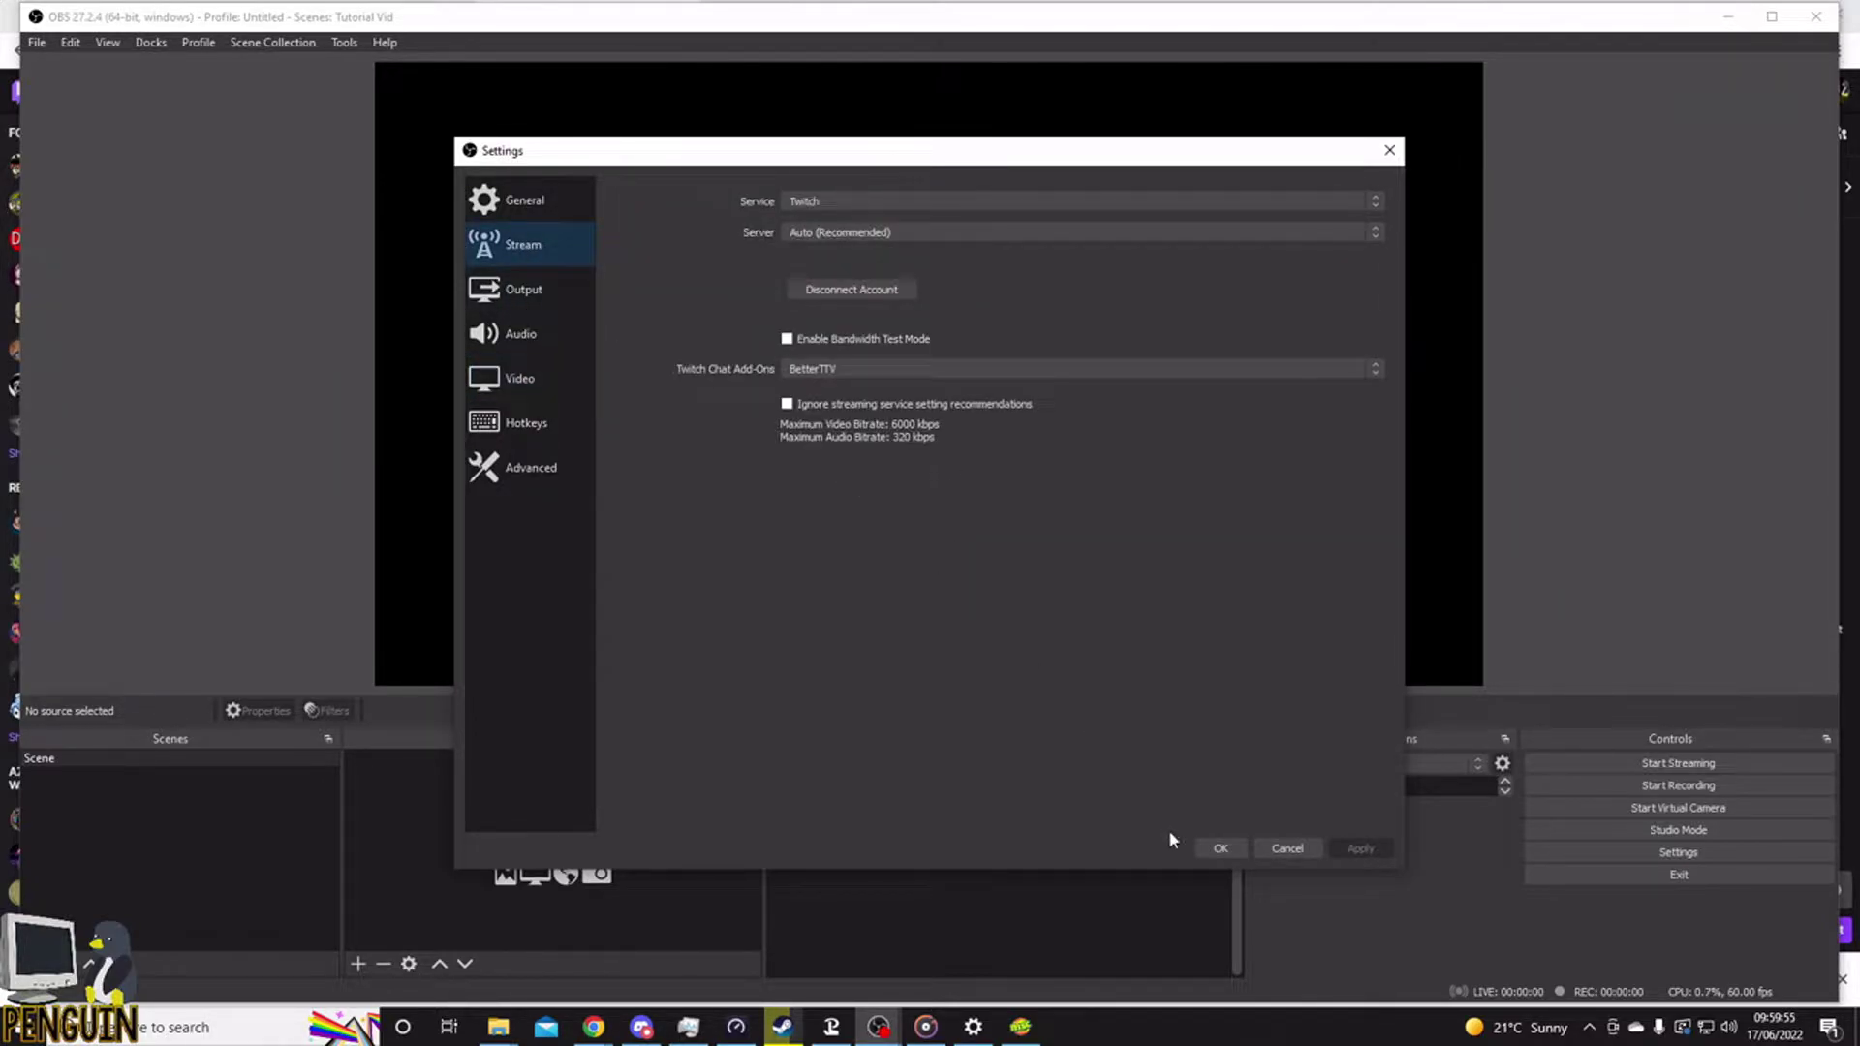
{"action": "left_click", "coordinate": [1221, 848]}
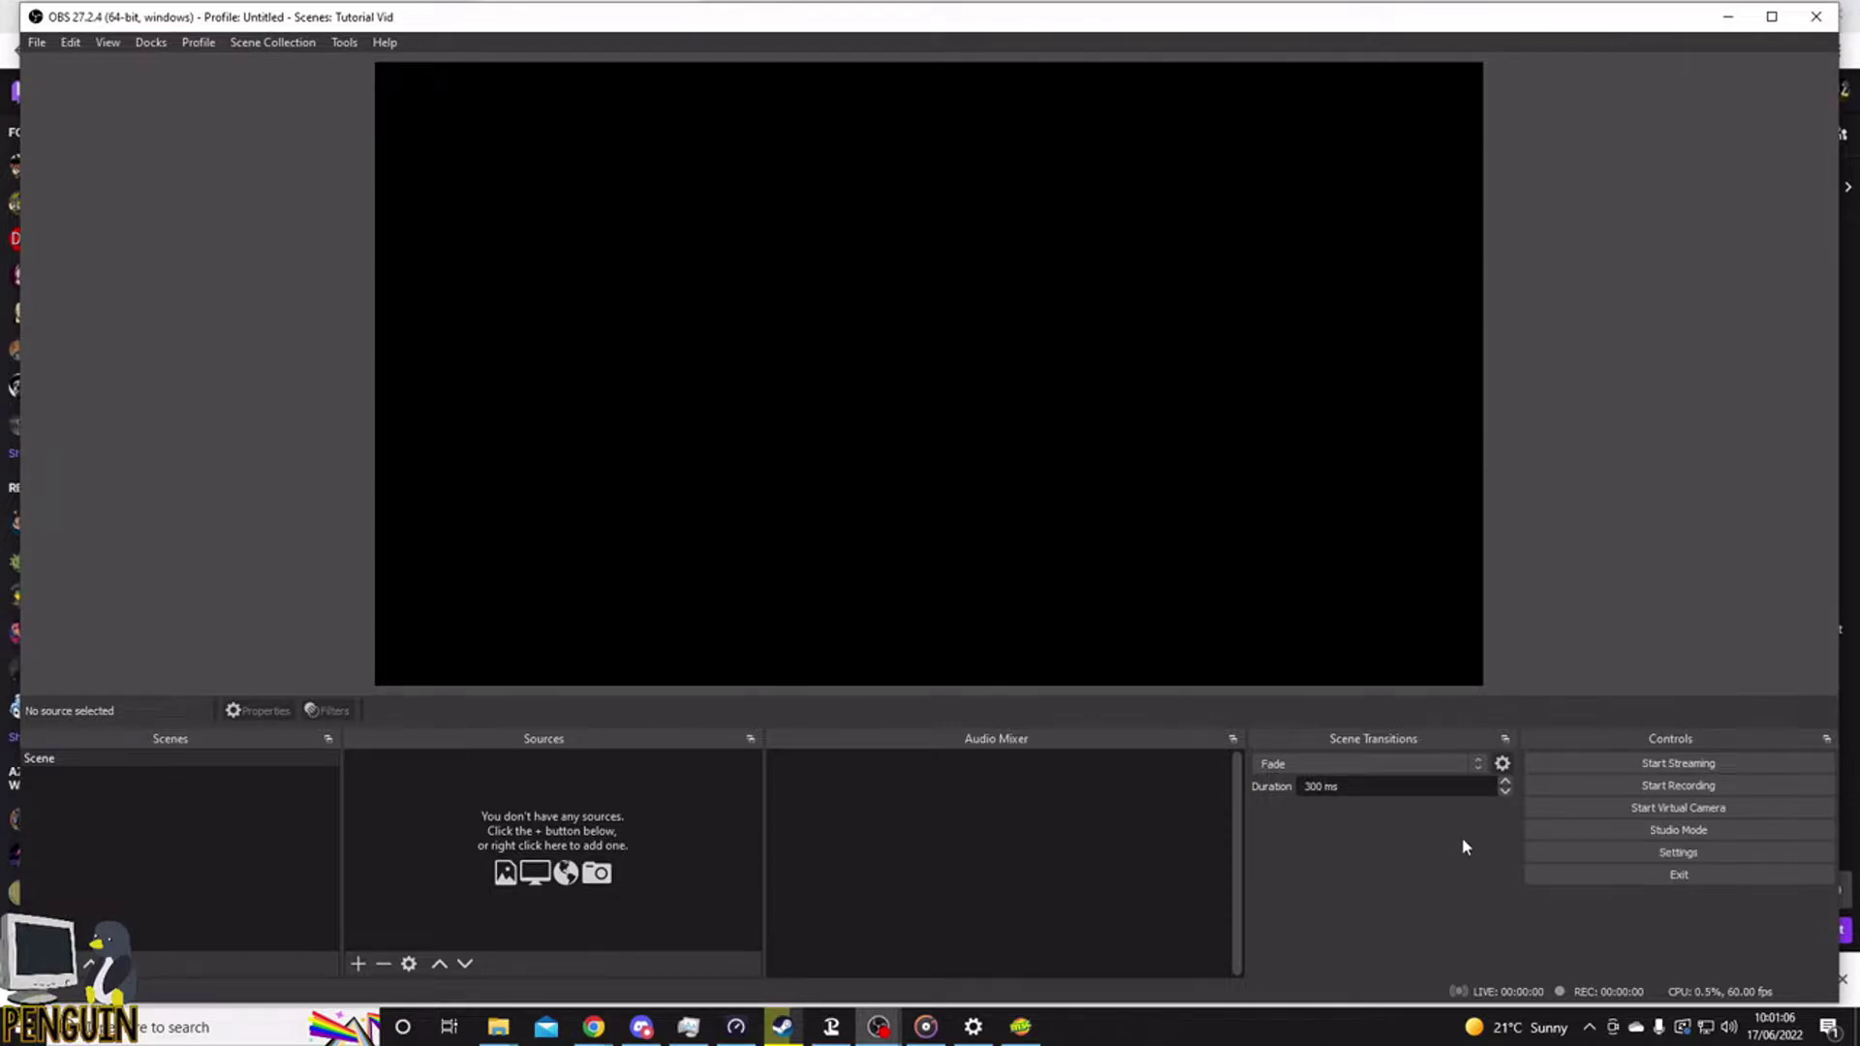
- Rename the existing scene to Intro
{"action": "right_click", "coordinate": [67, 758]}
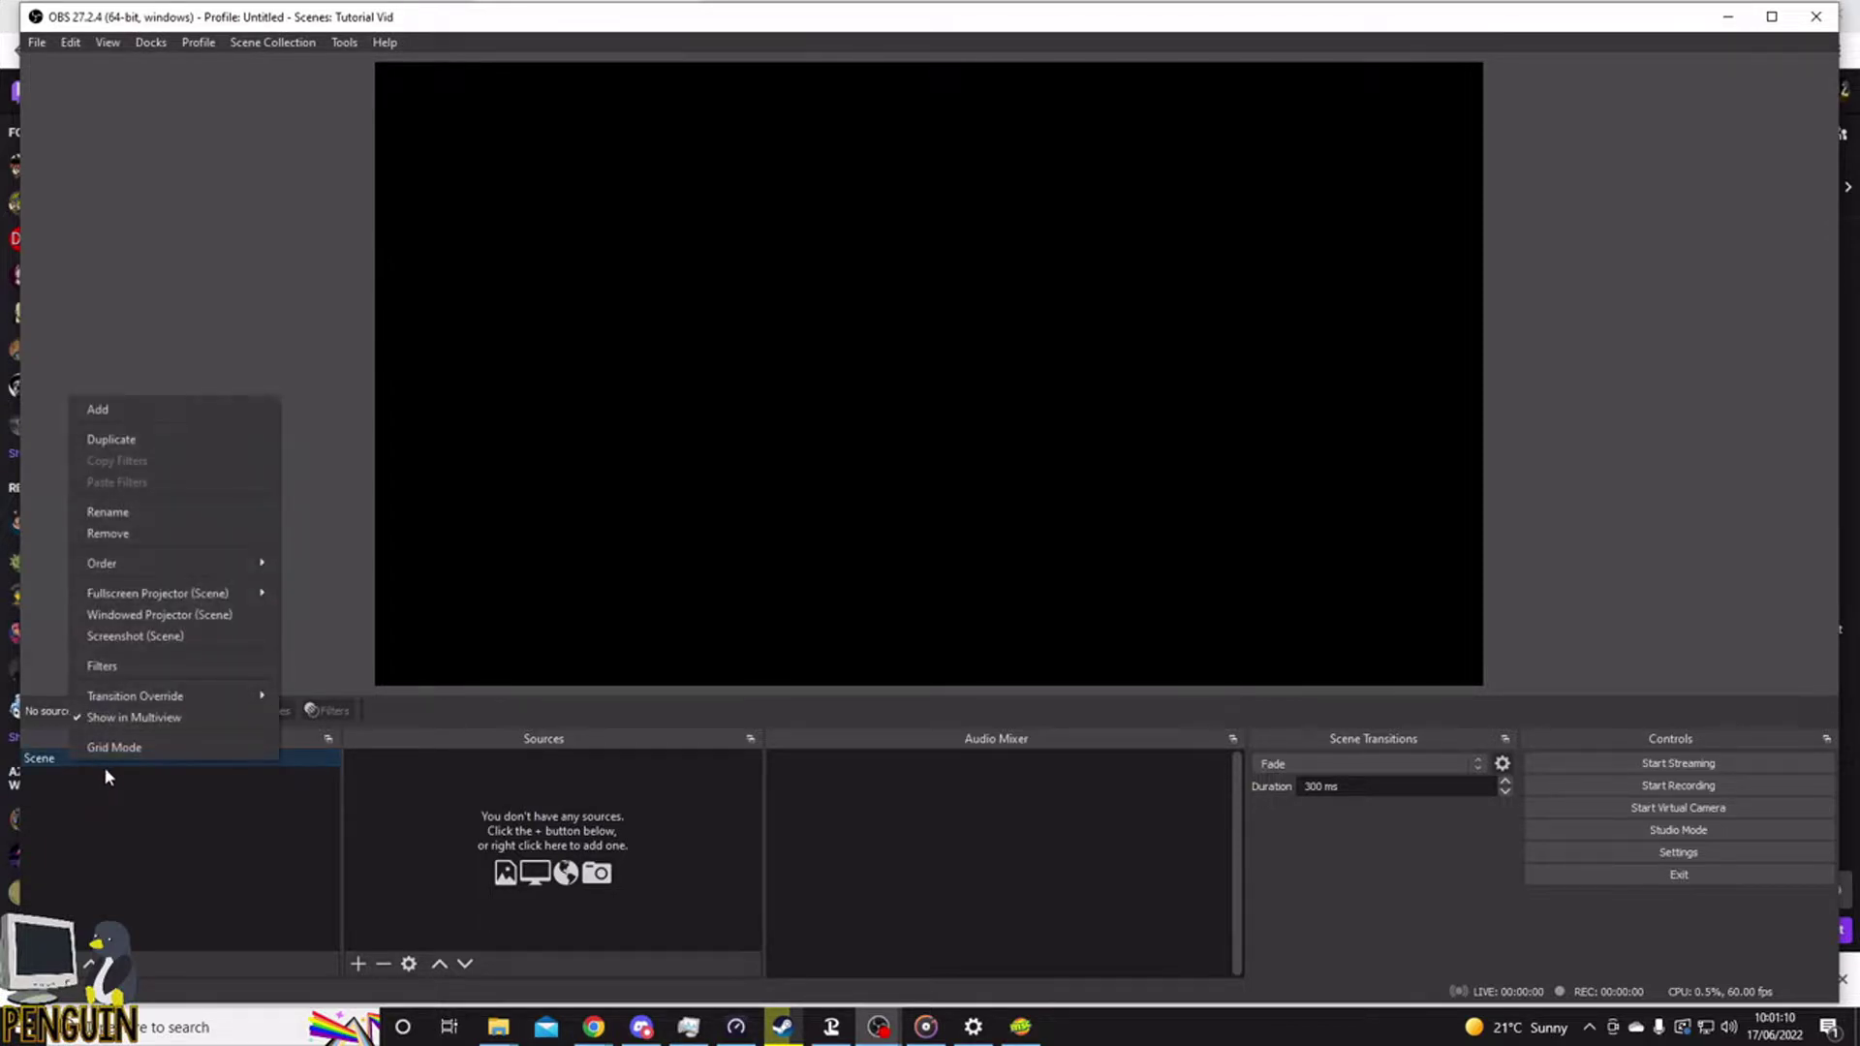
{"action": "left_click", "coordinate": [148, 517]}
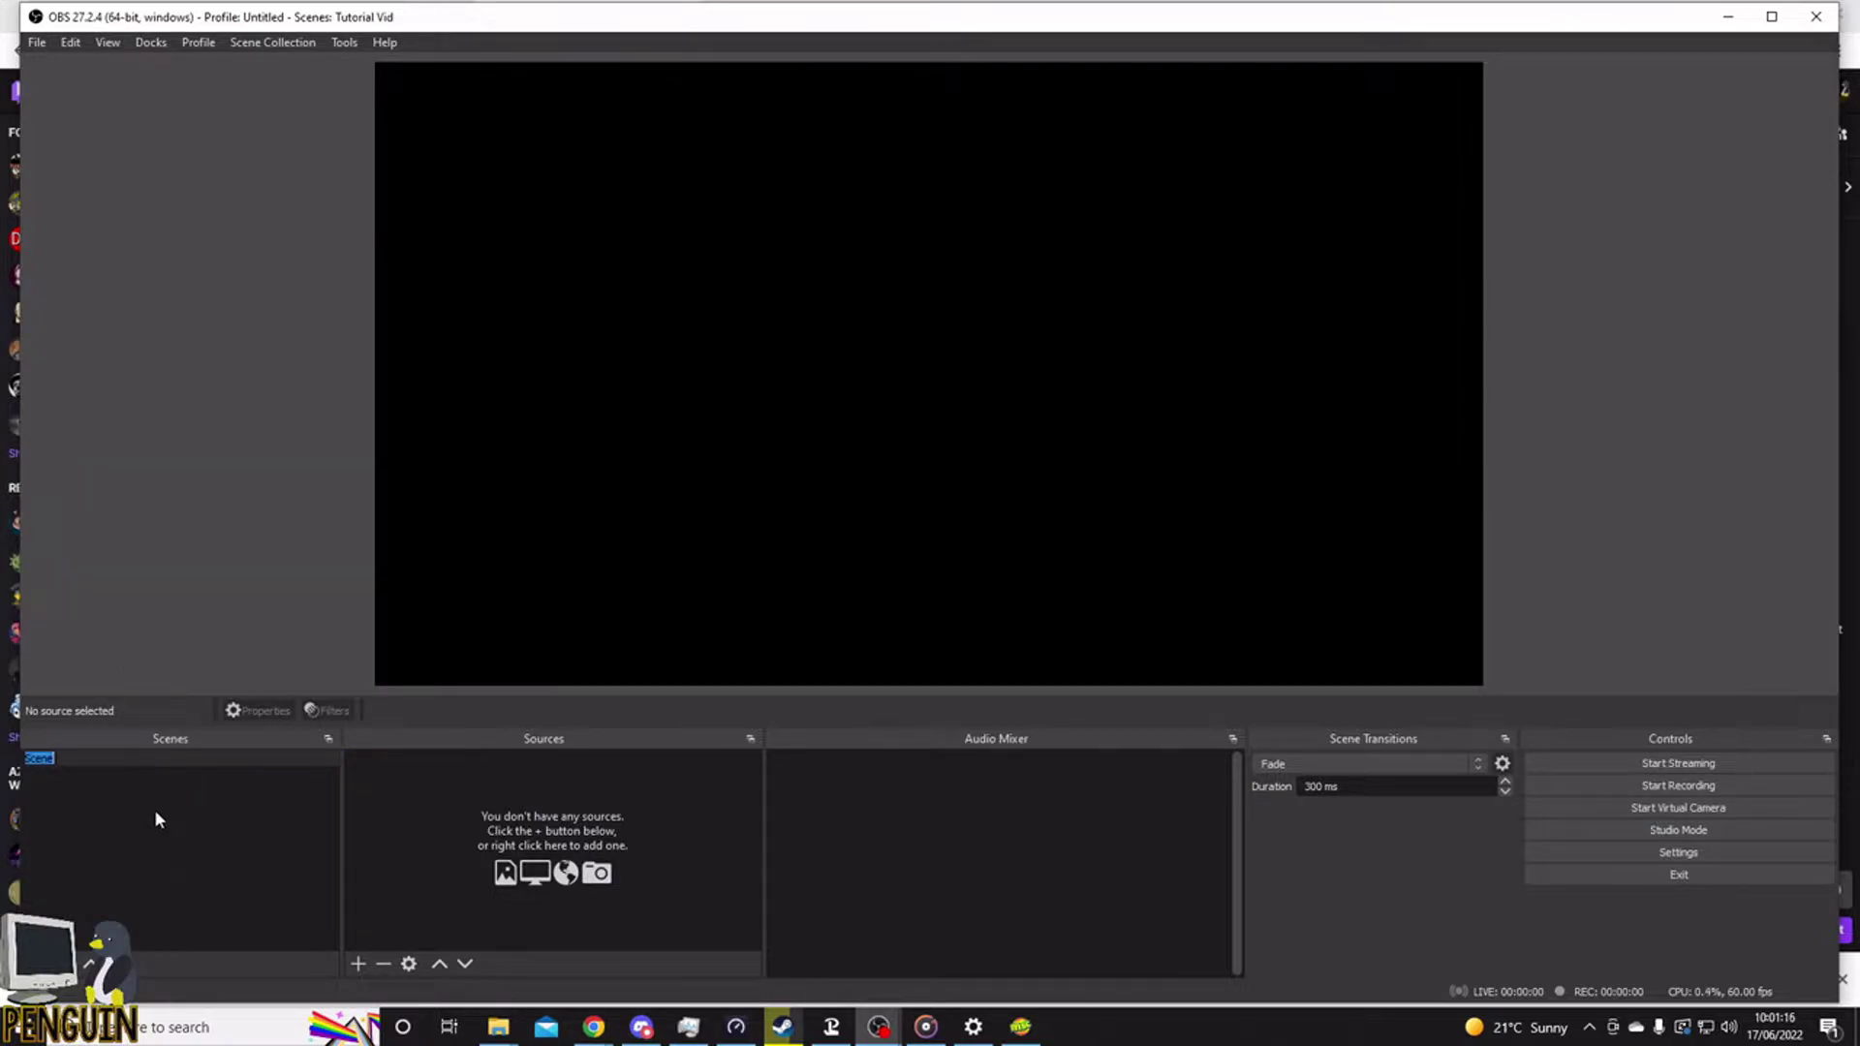
{"action": "type", "text": "Intro"}
{"action": "key", "text": "Return"}
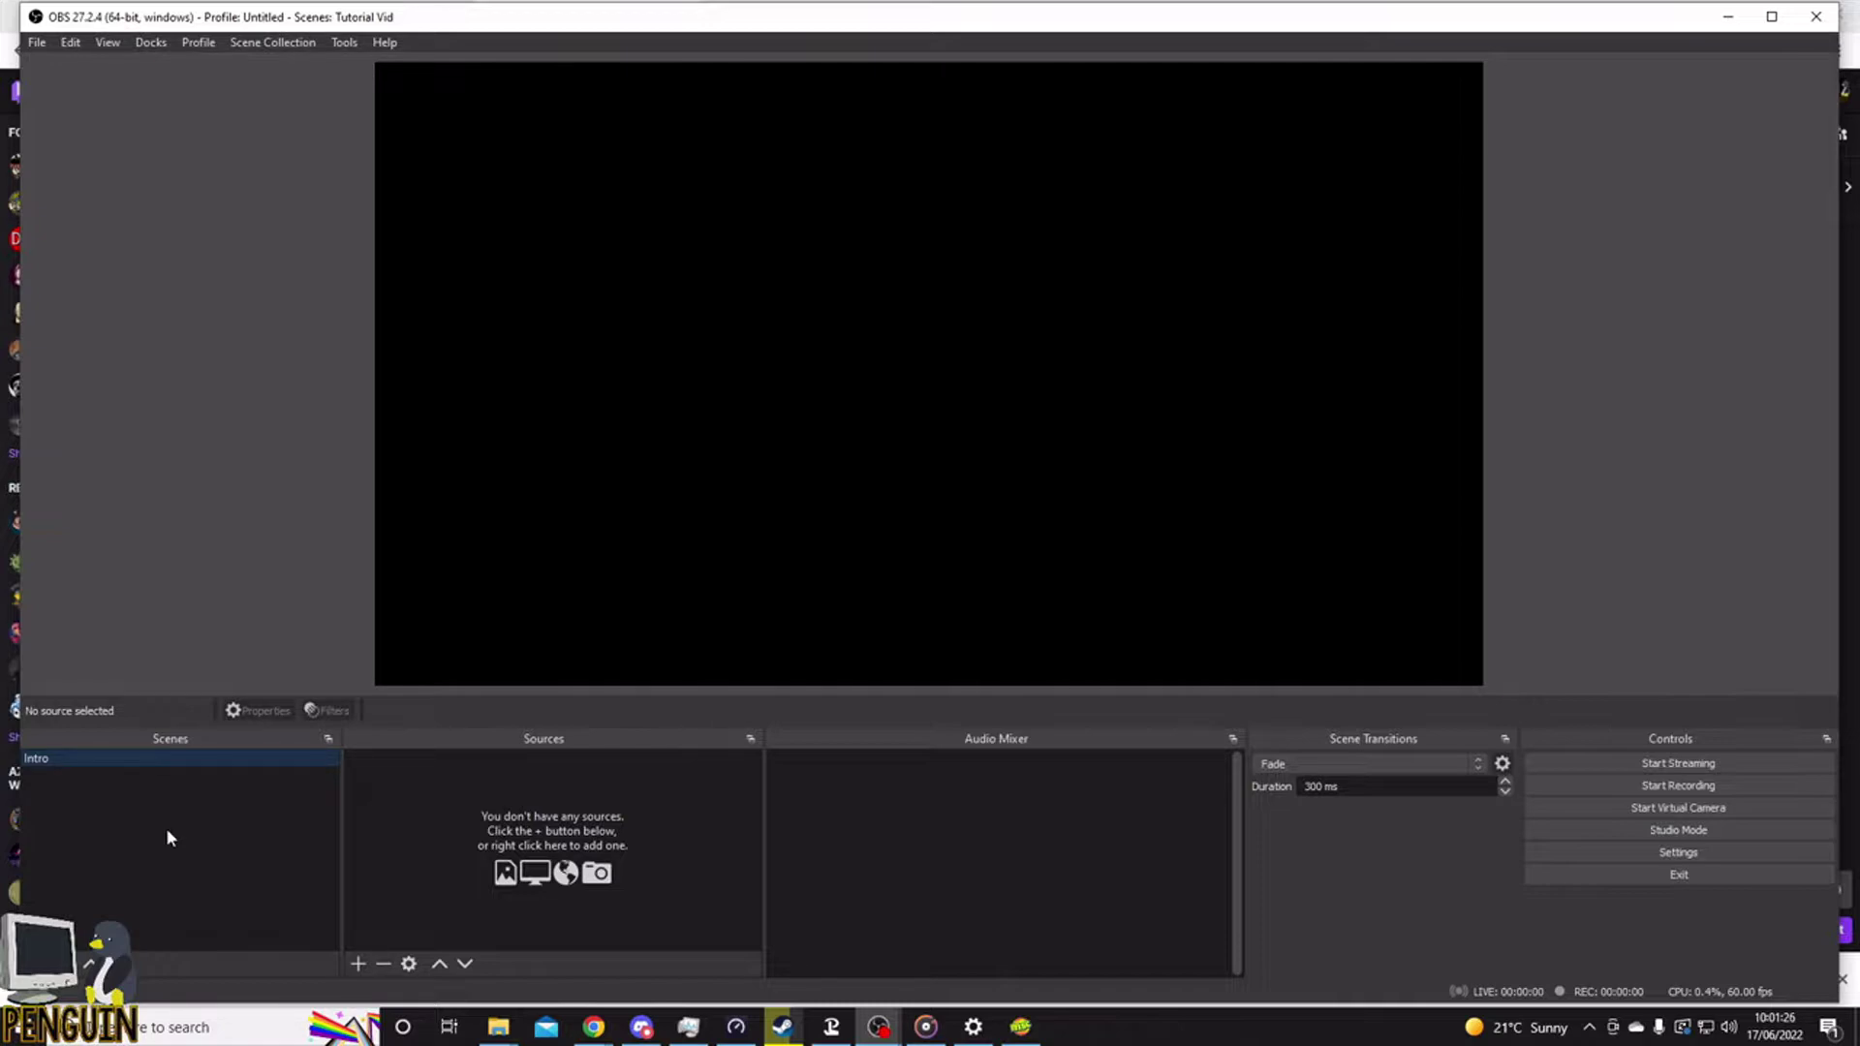
- Add a new image source named Background to the Intro scene
{"action": "right_click", "coordinate": [558, 794]}
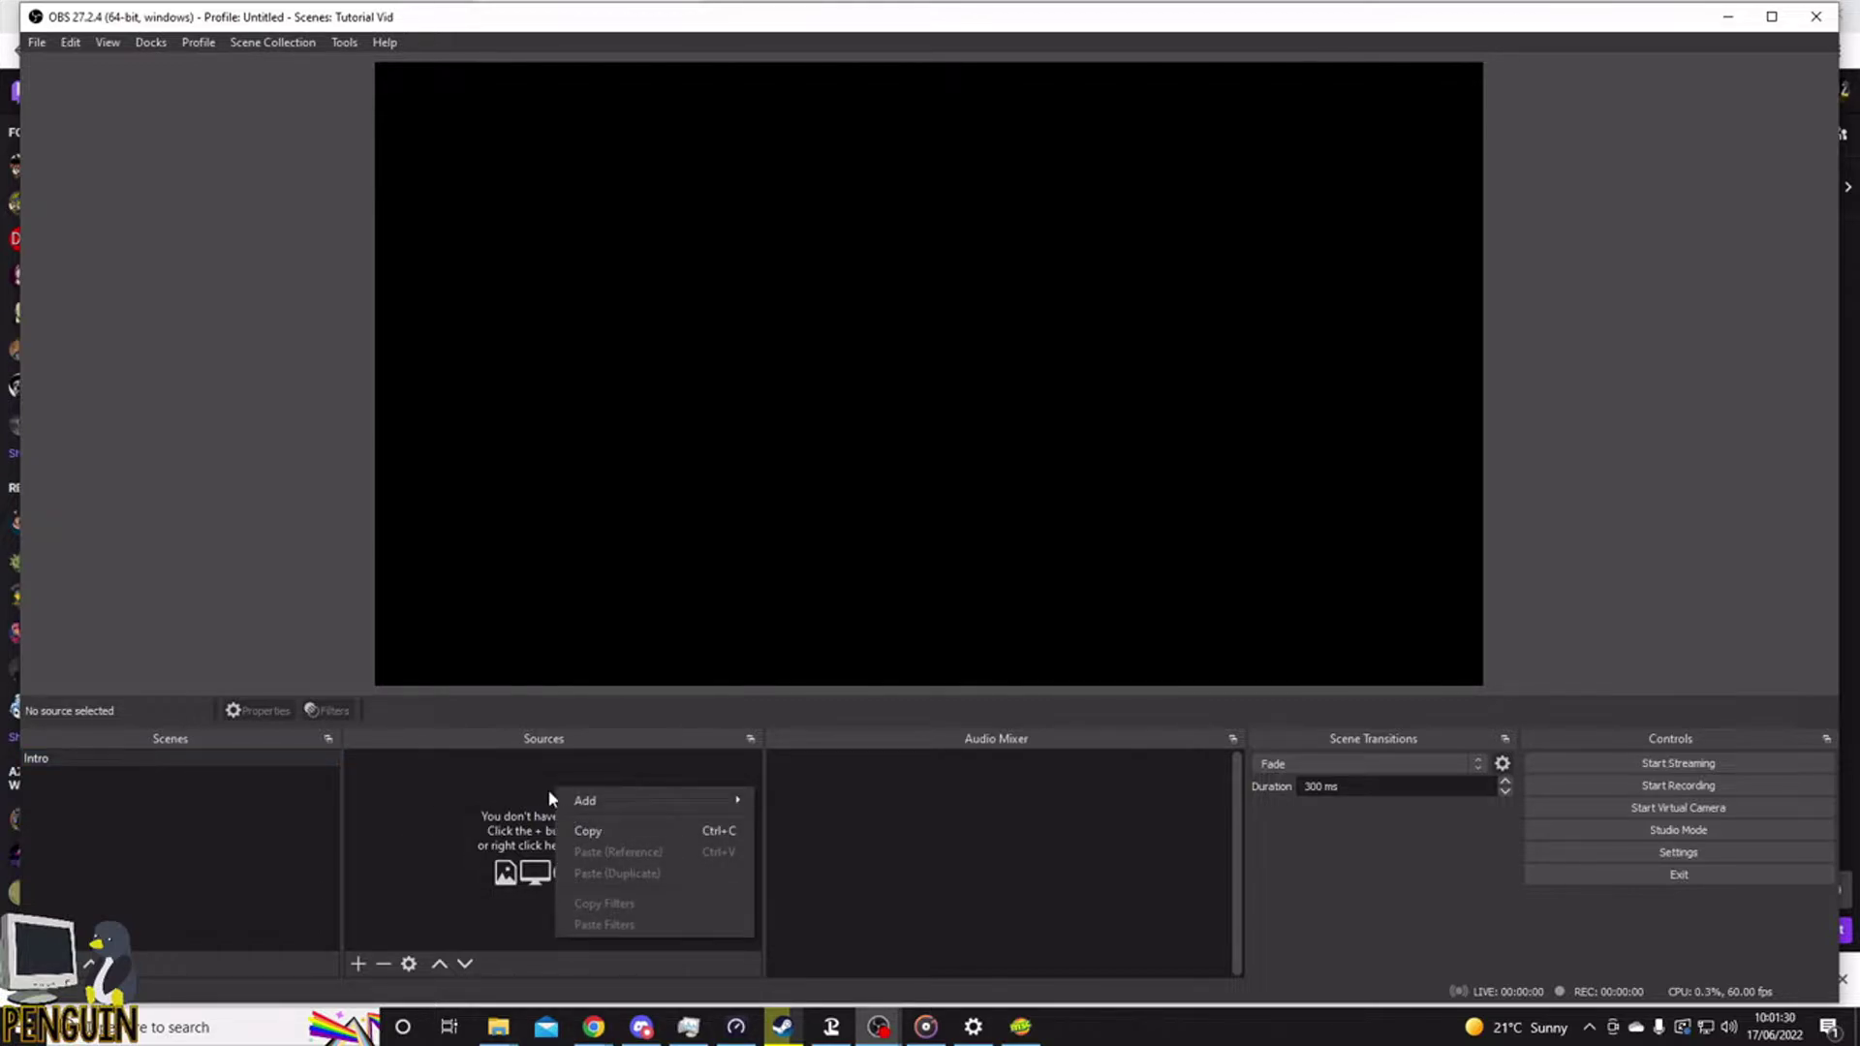
{"action": "mouse_move", "coordinate": [594, 801]}
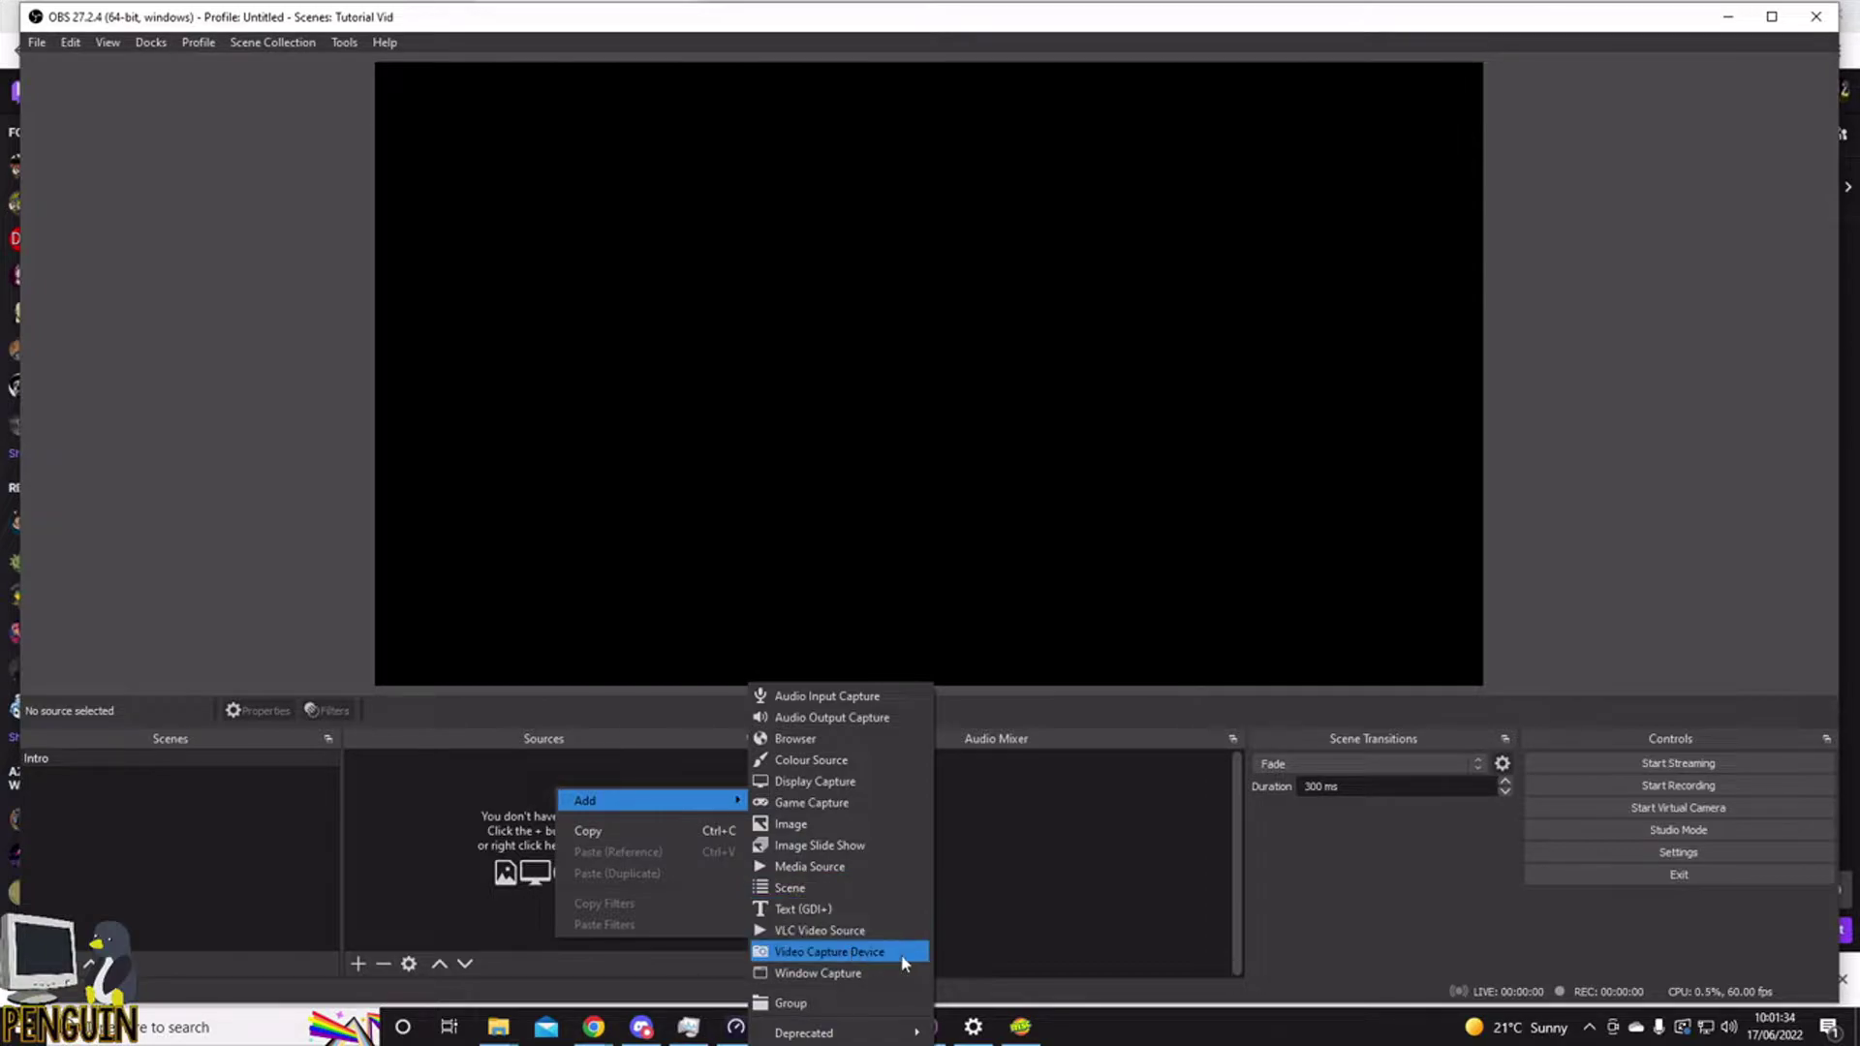
{"action": "left_click", "coordinate": [847, 830]}
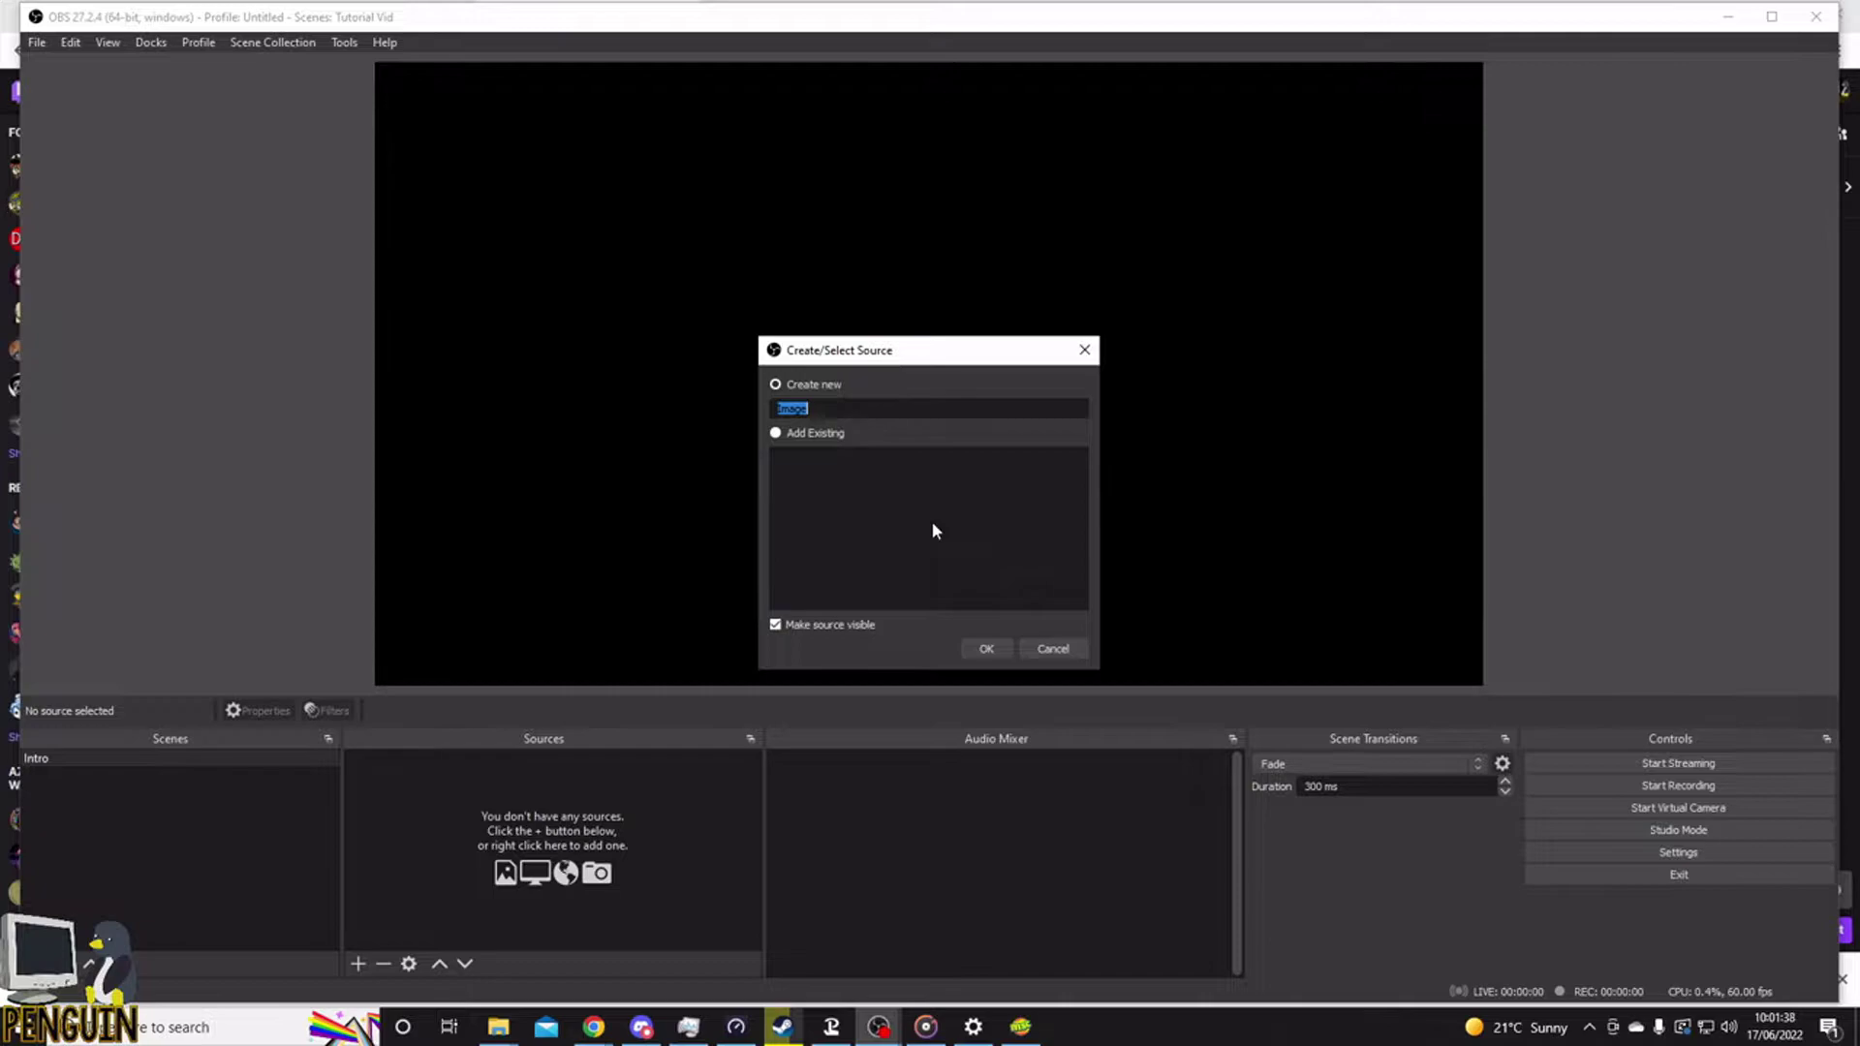
{"action": "type", "text": "Background"}
{"action": "key", "text": "Return"}
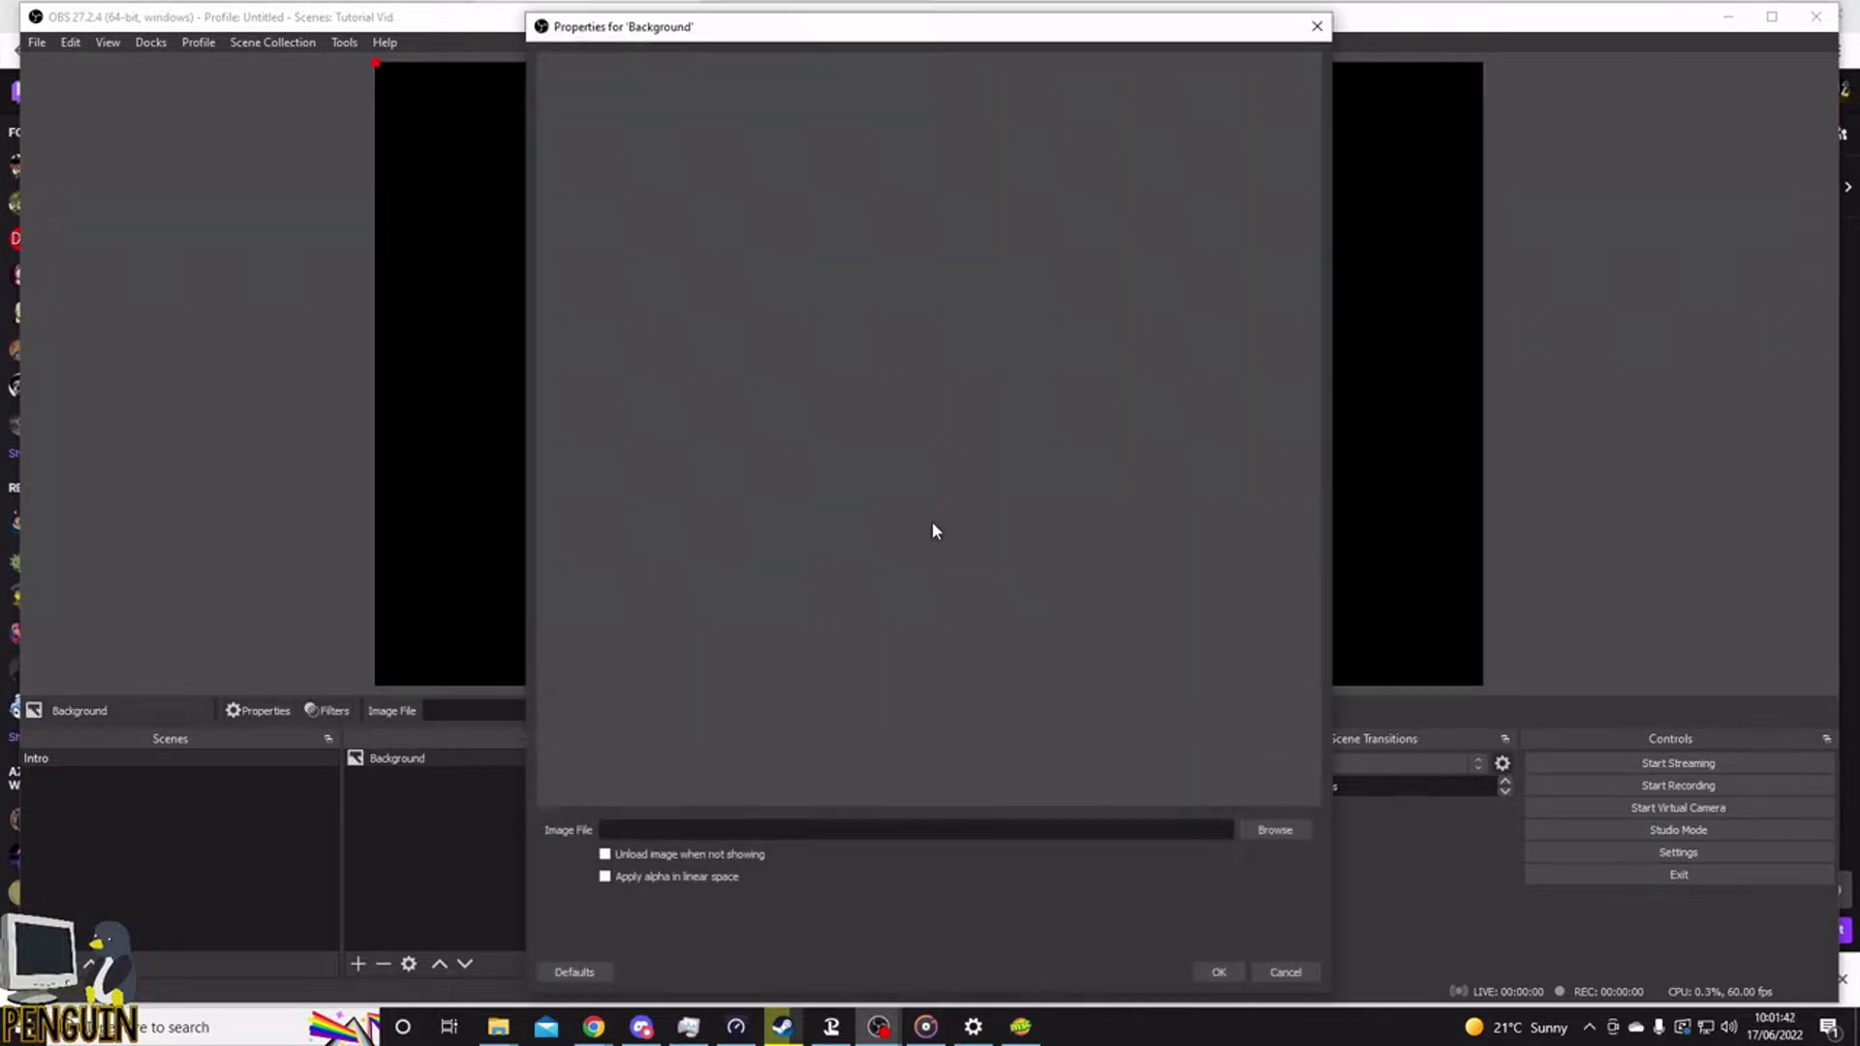
- Load "penguin background blue" from the Twitch Stuff/OBS folder on drive C as the Background source's image file
{"action": "left_click", "coordinate": [1274, 830]}
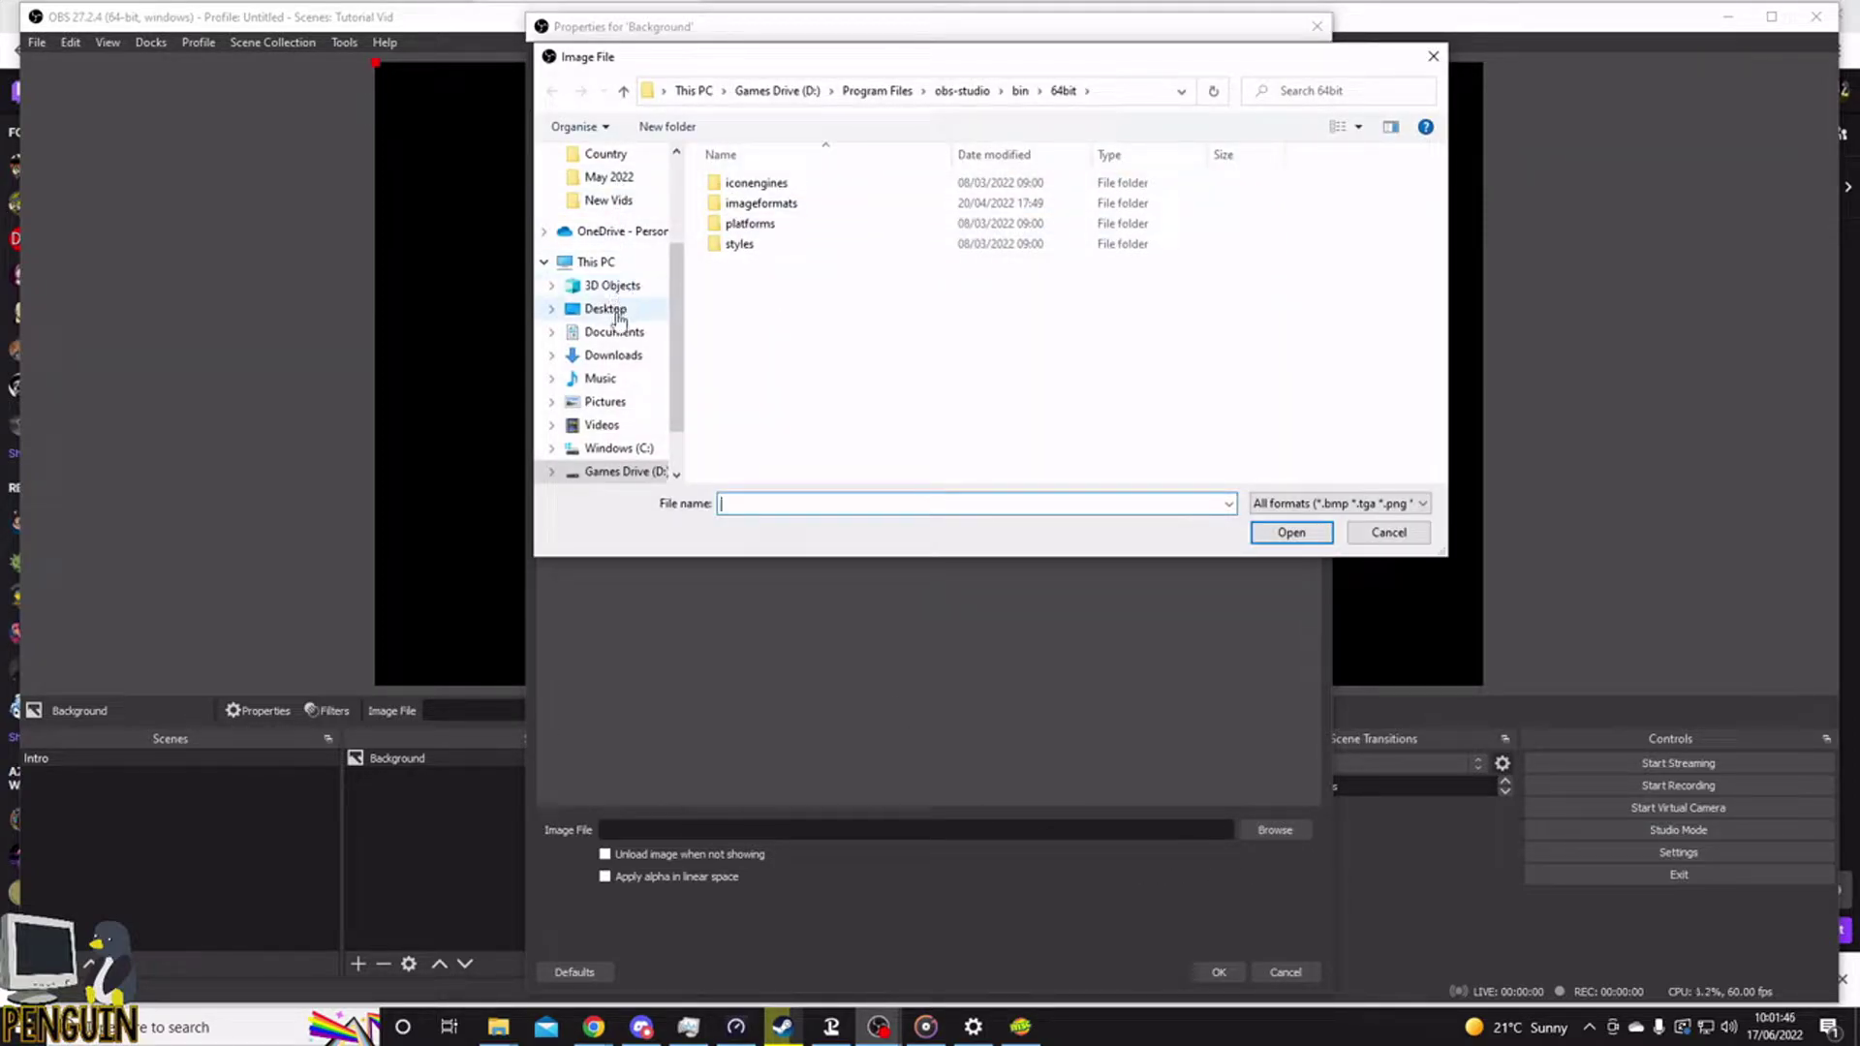
{"action": "left_click", "coordinate": [605, 450]}
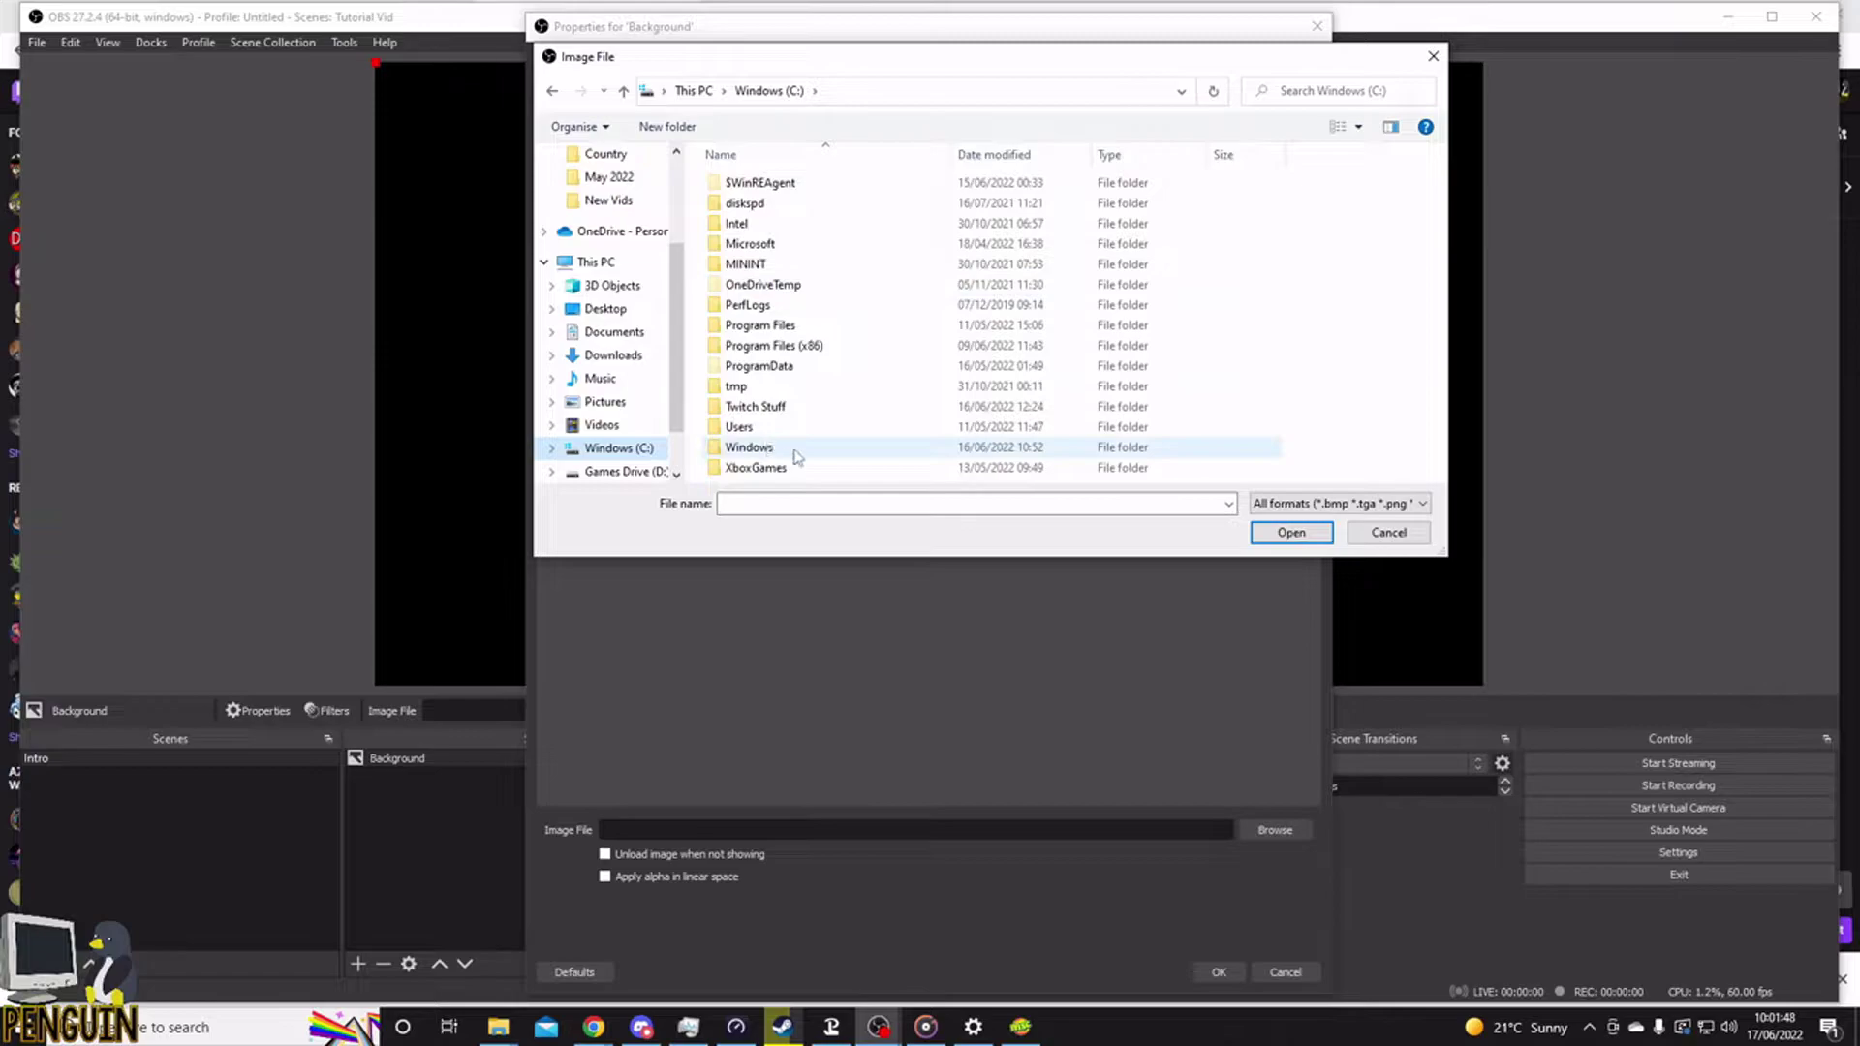
{"action": "double_click", "coordinate": [787, 407]}
{"action": "double_click", "coordinate": [859, 204]}
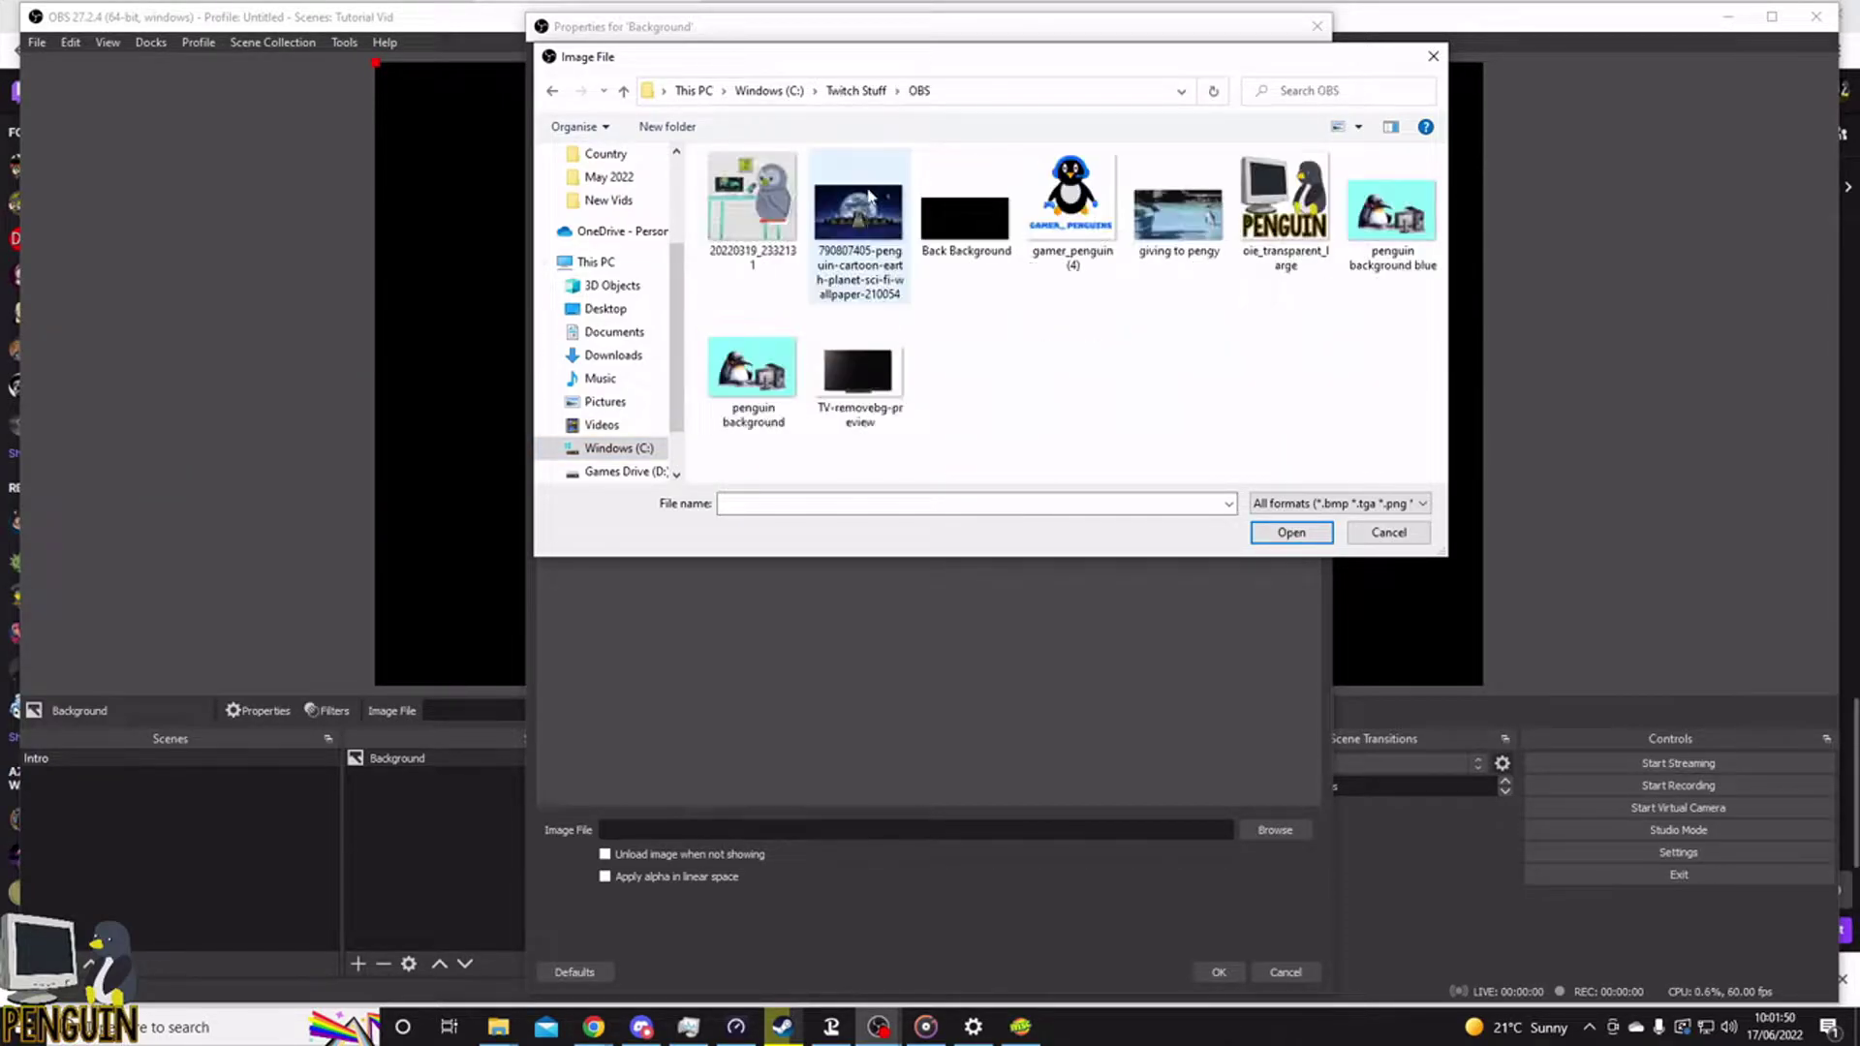
{"action": "left_click", "coordinate": [1392, 213]}
{"action": "double_click", "coordinate": [1392, 213]}
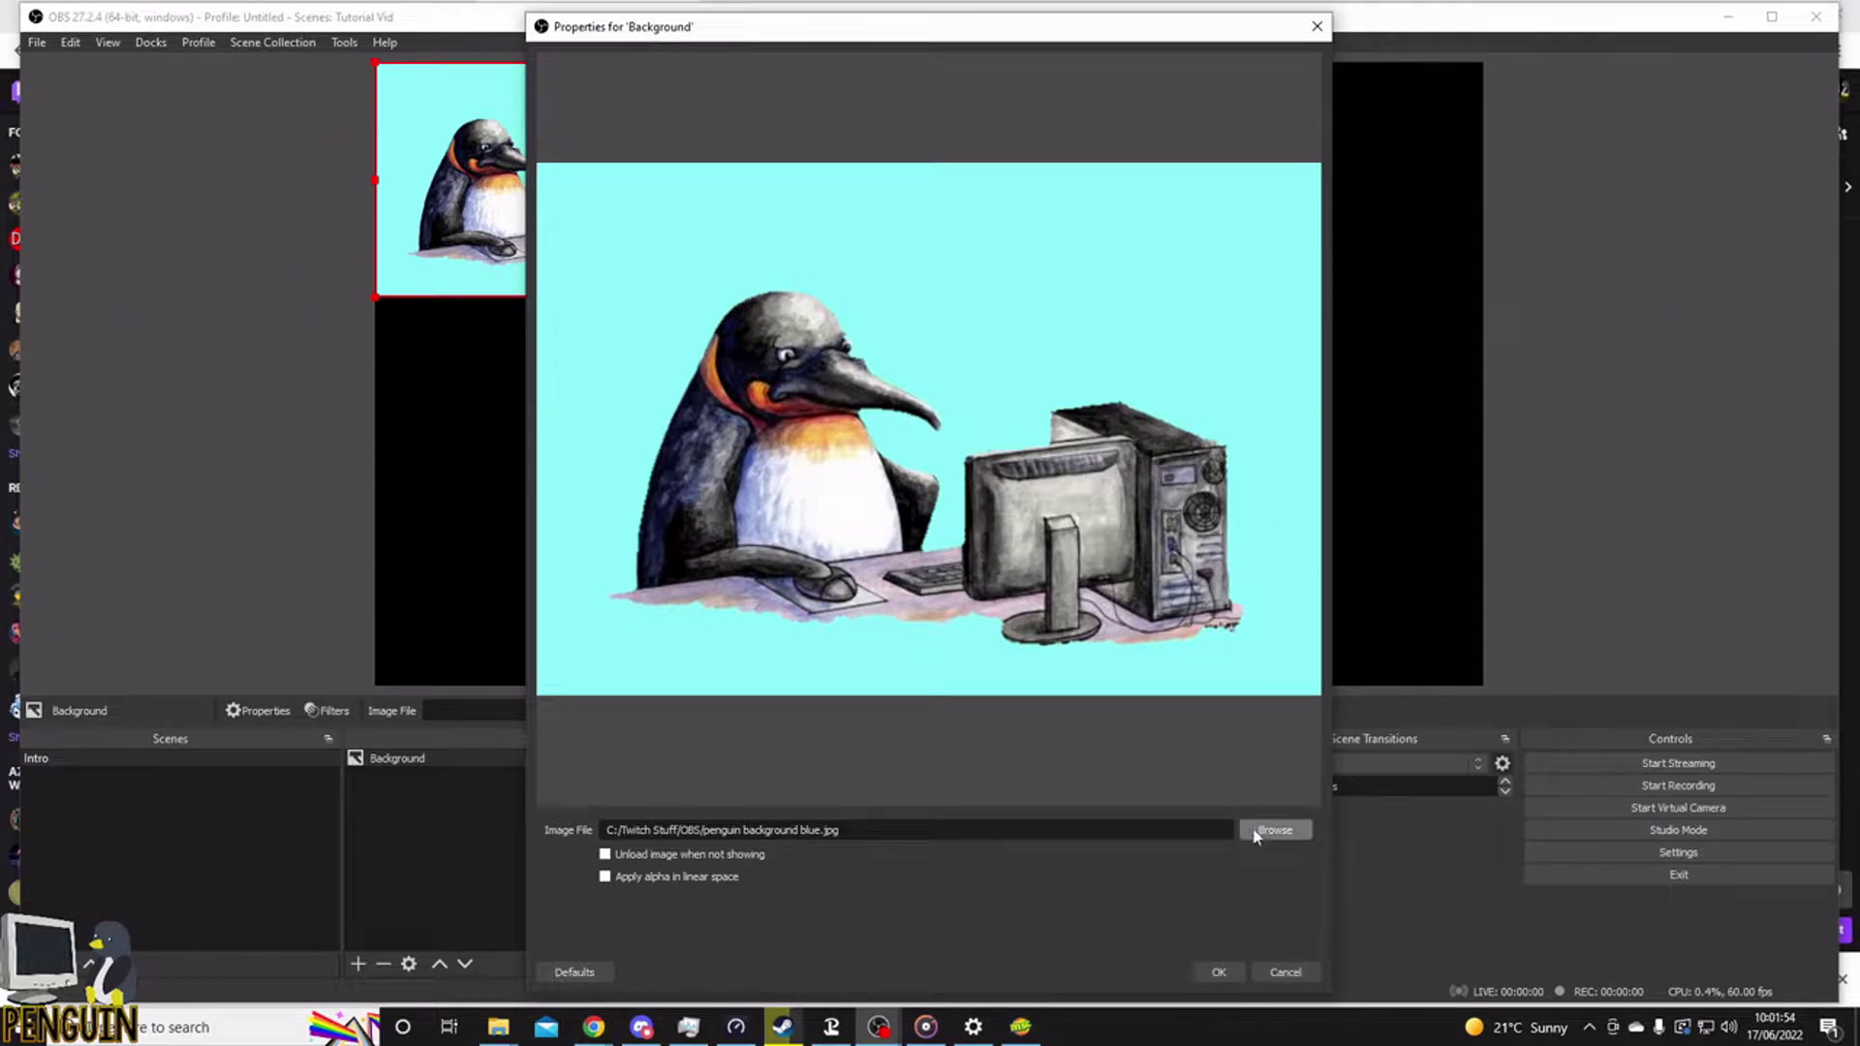
{"action": "left_click", "coordinate": [1218, 972]}
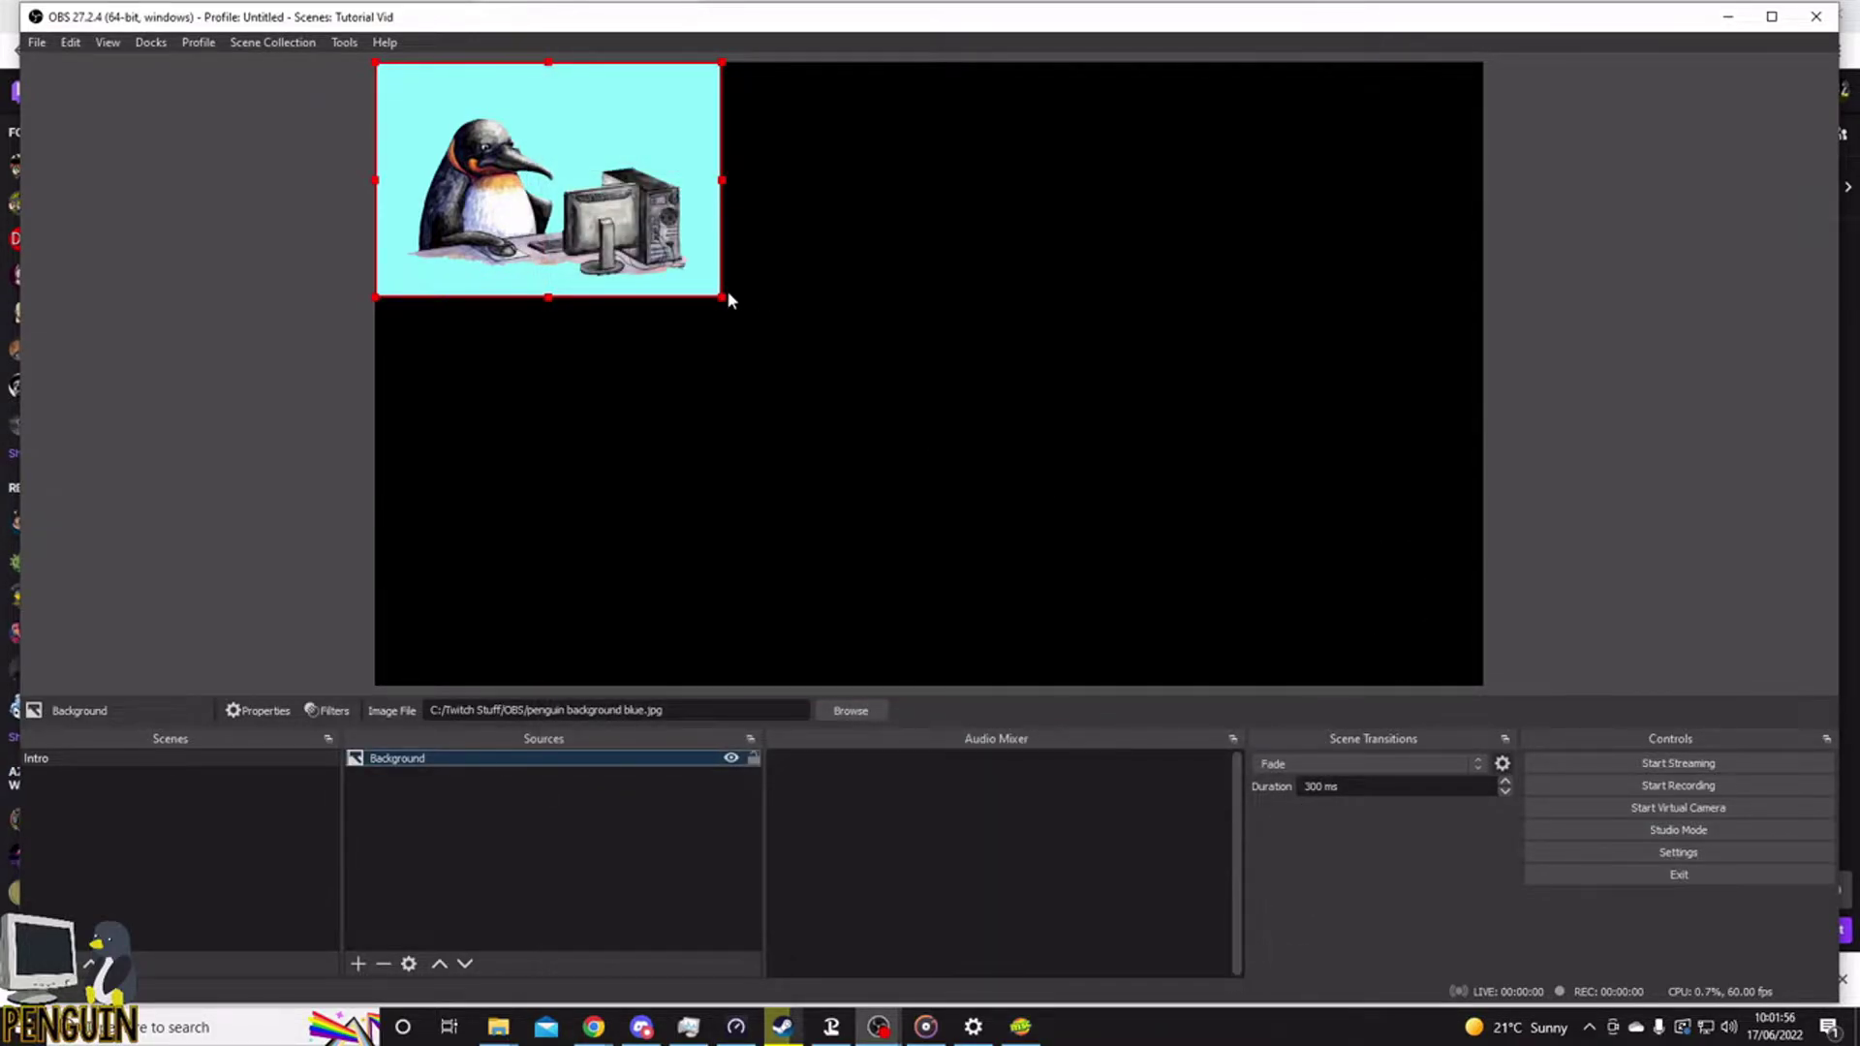
- Enlarge the background image to the full canvas width and shift it vertically so it covers the whole canvas
{"action": "left_click_drag", "start_coordinate": [722, 179], "coordinate": [1474, 314]}
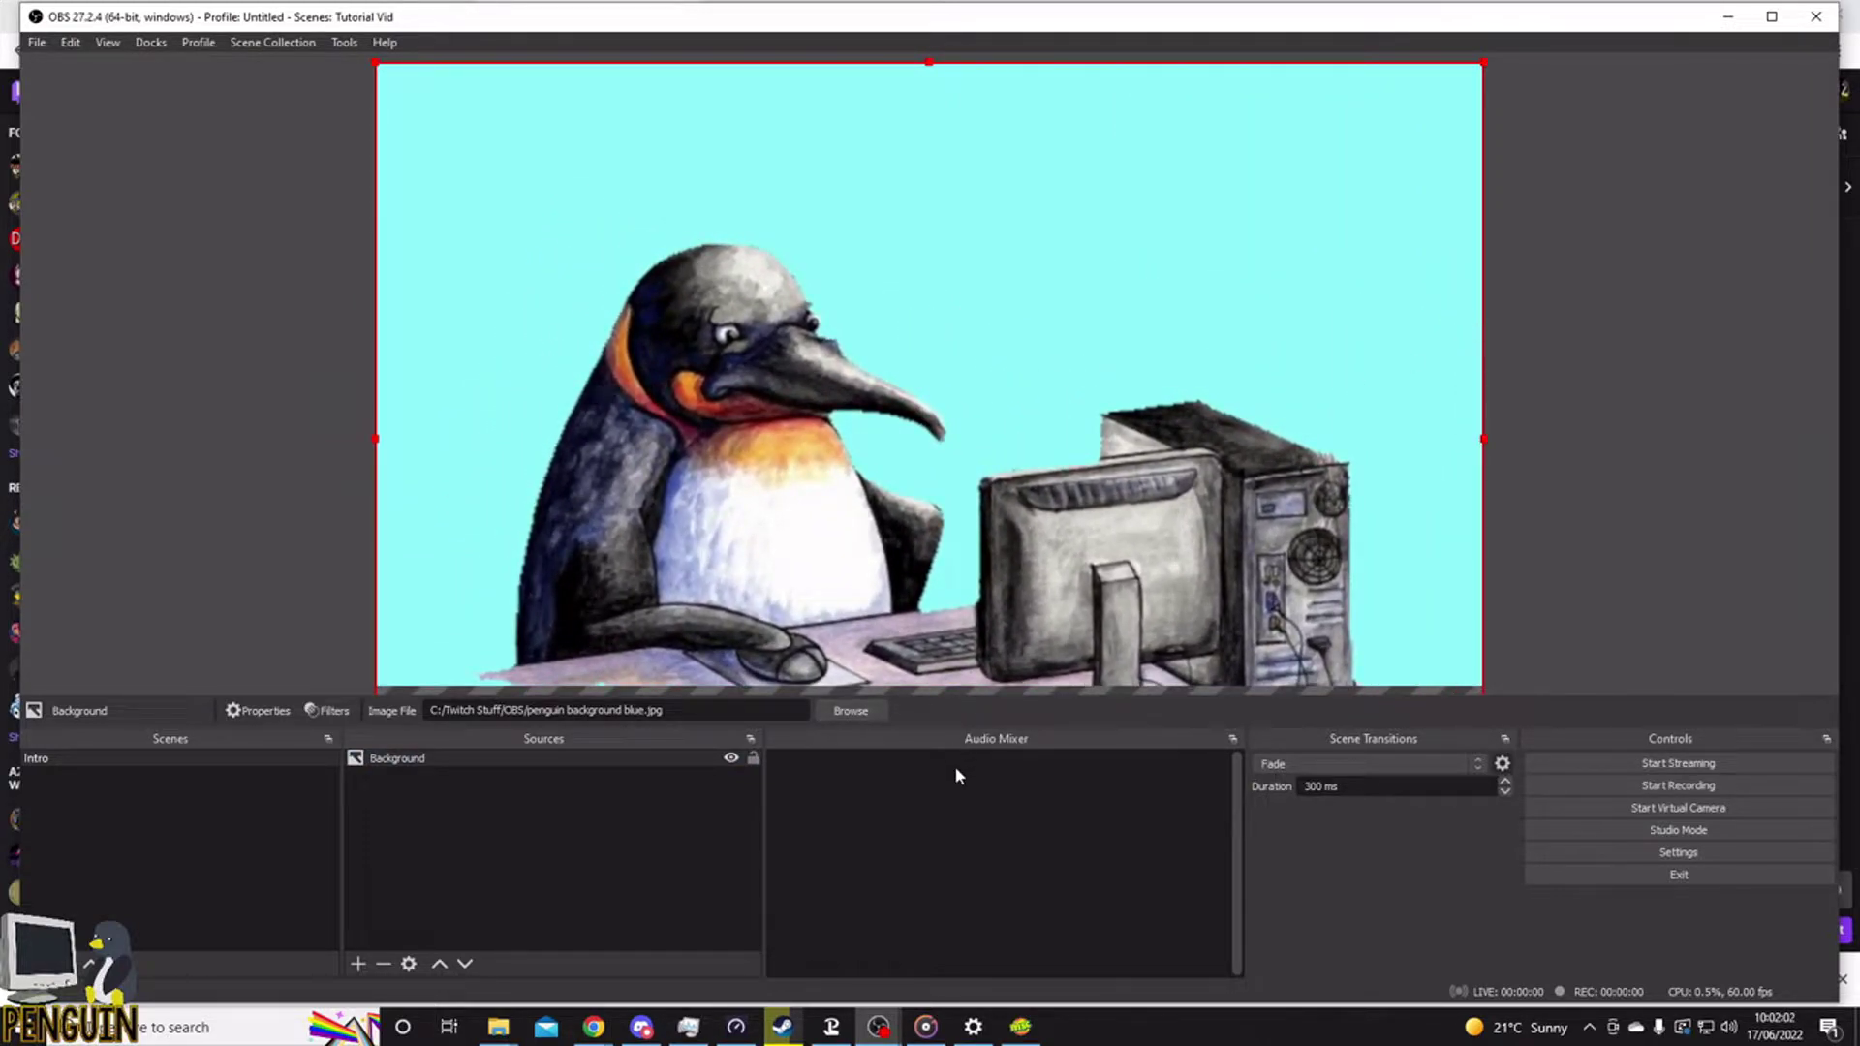
{"action": "left_click_drag", "start_coordinate": [1005, 593], "coordinate": [1002, 464]}
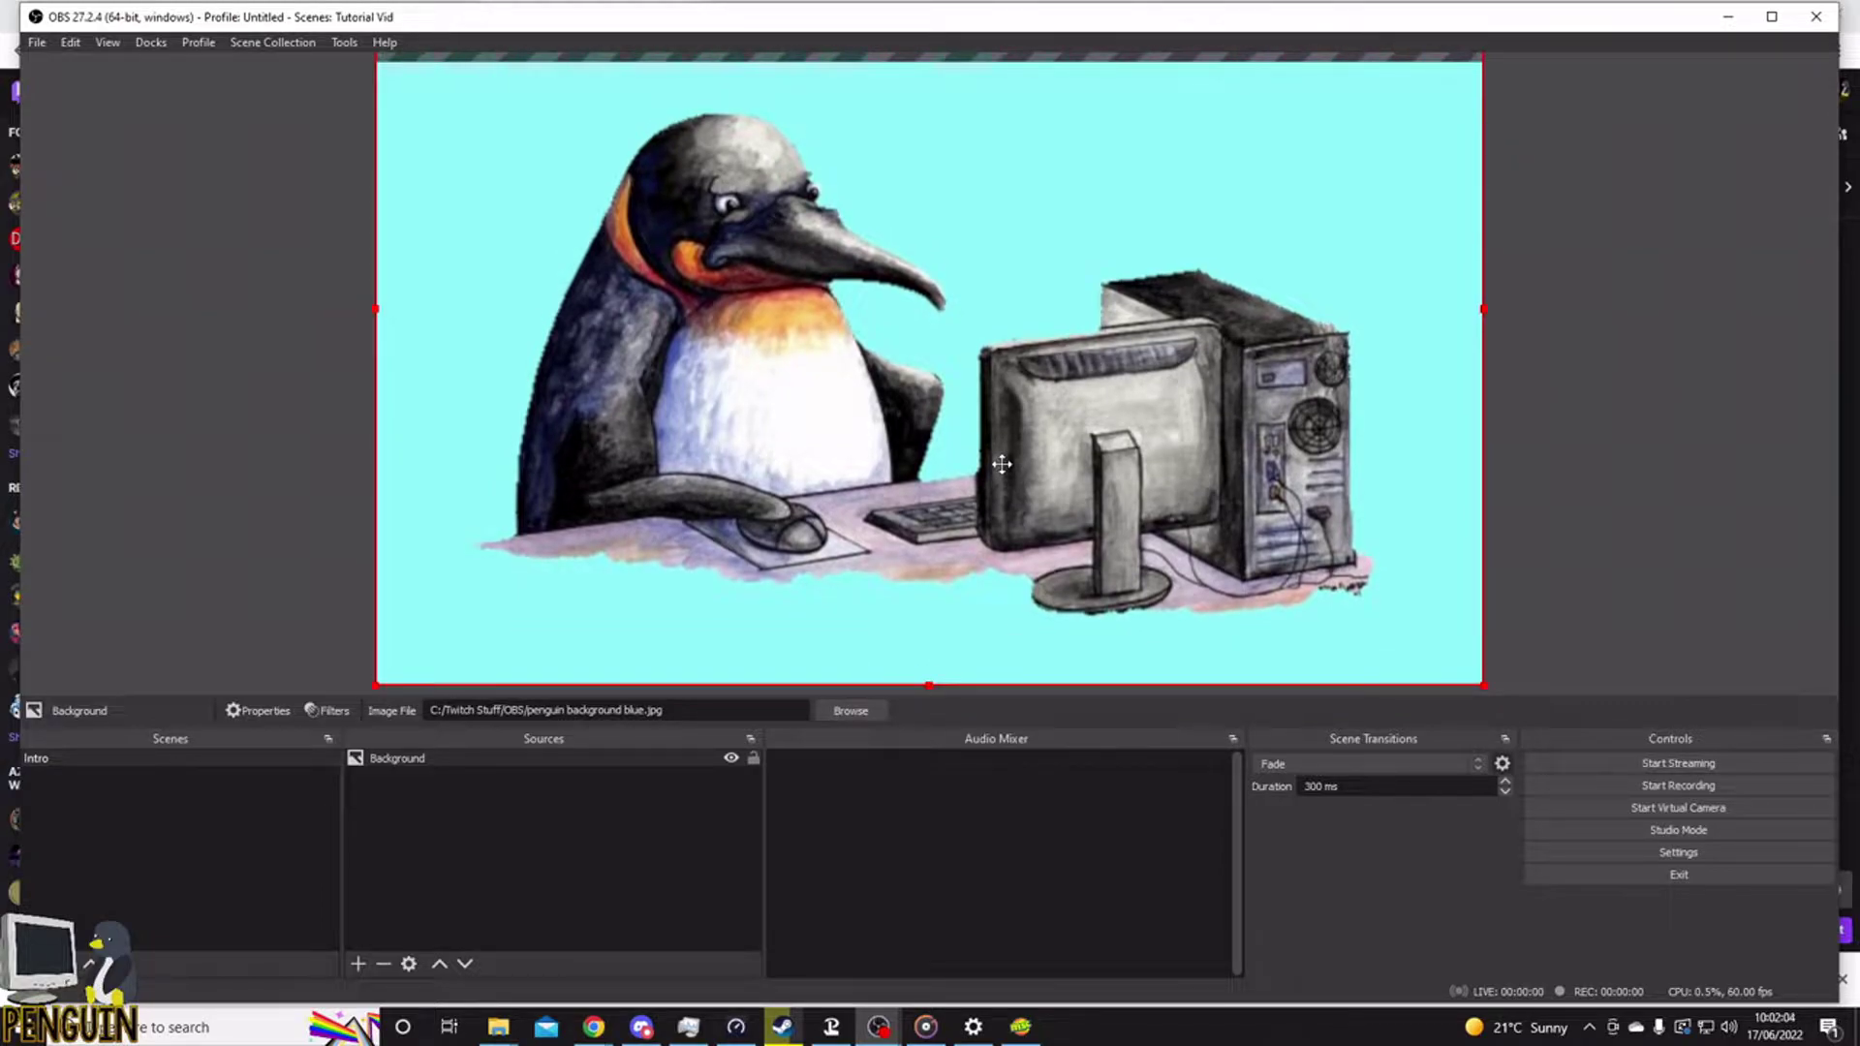
{"action": "left_click_drag", "start_coordinate": [1002, 471], "coordinate": [1003, 525]}
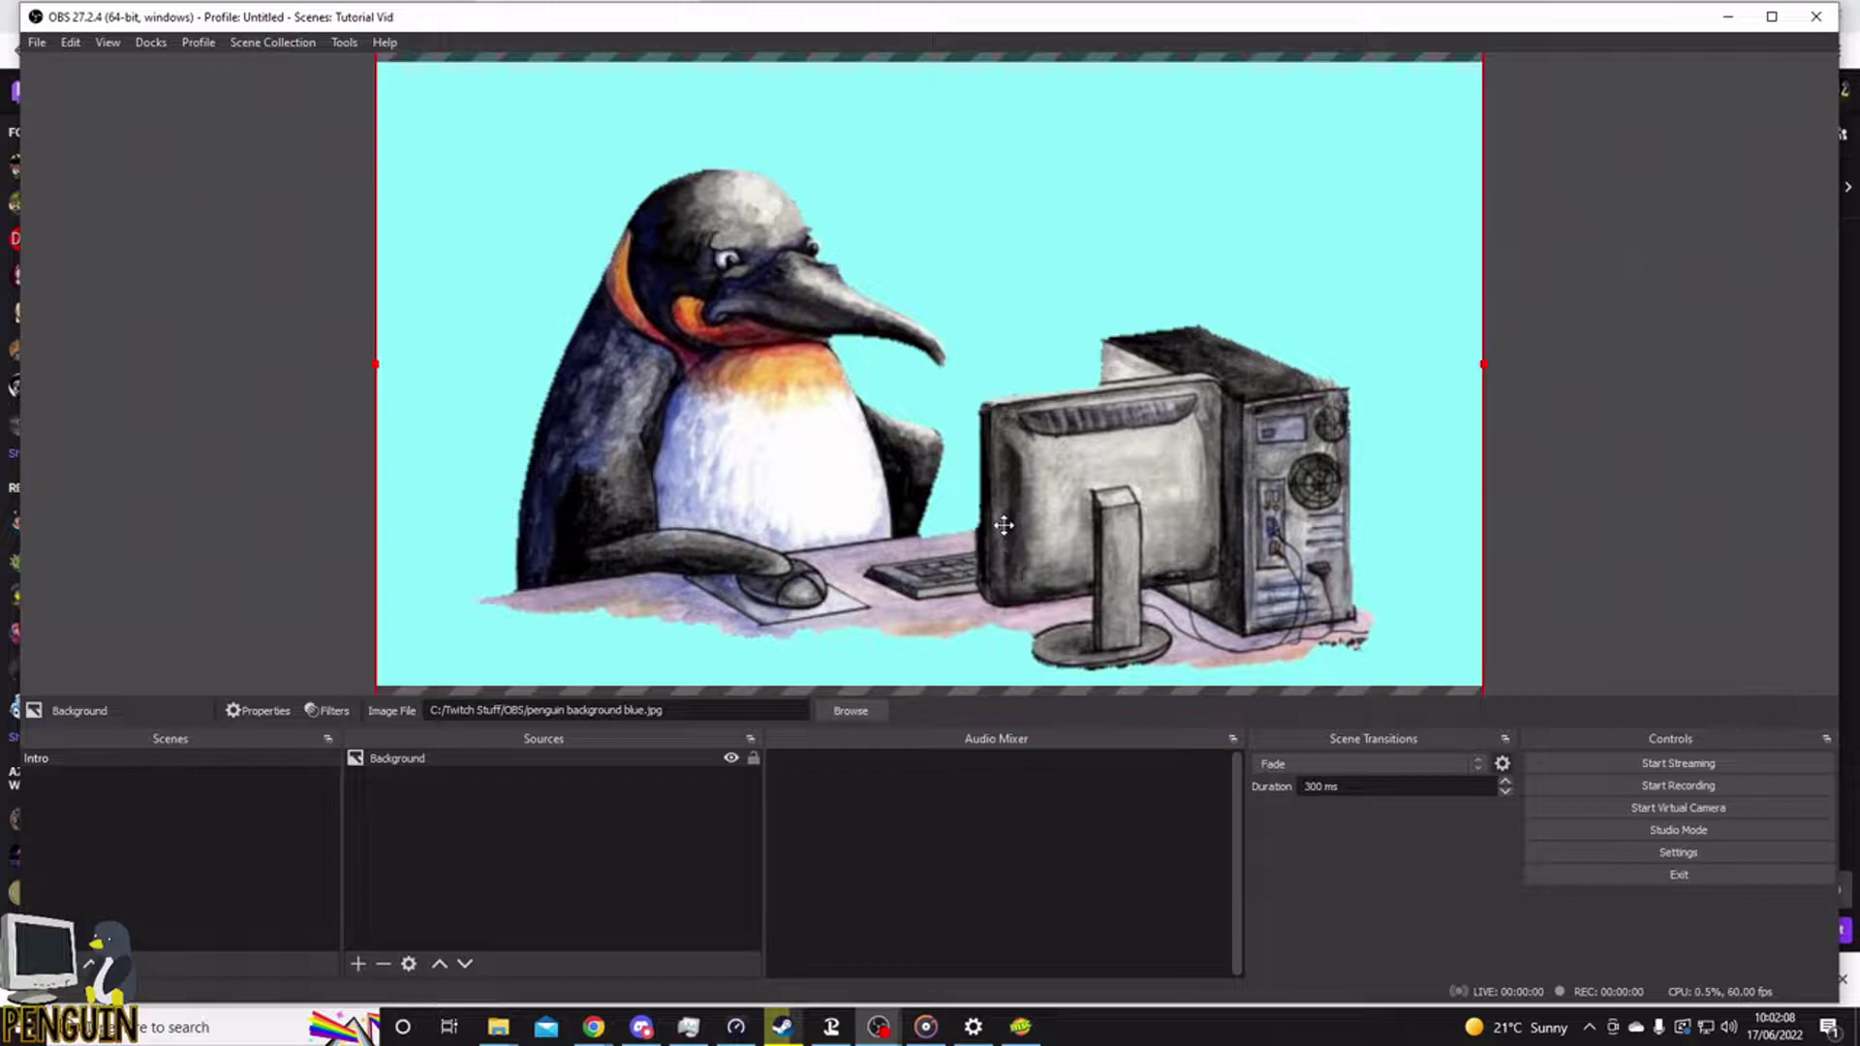
{"action": "left_click", "coordinate": [1585, 453]}
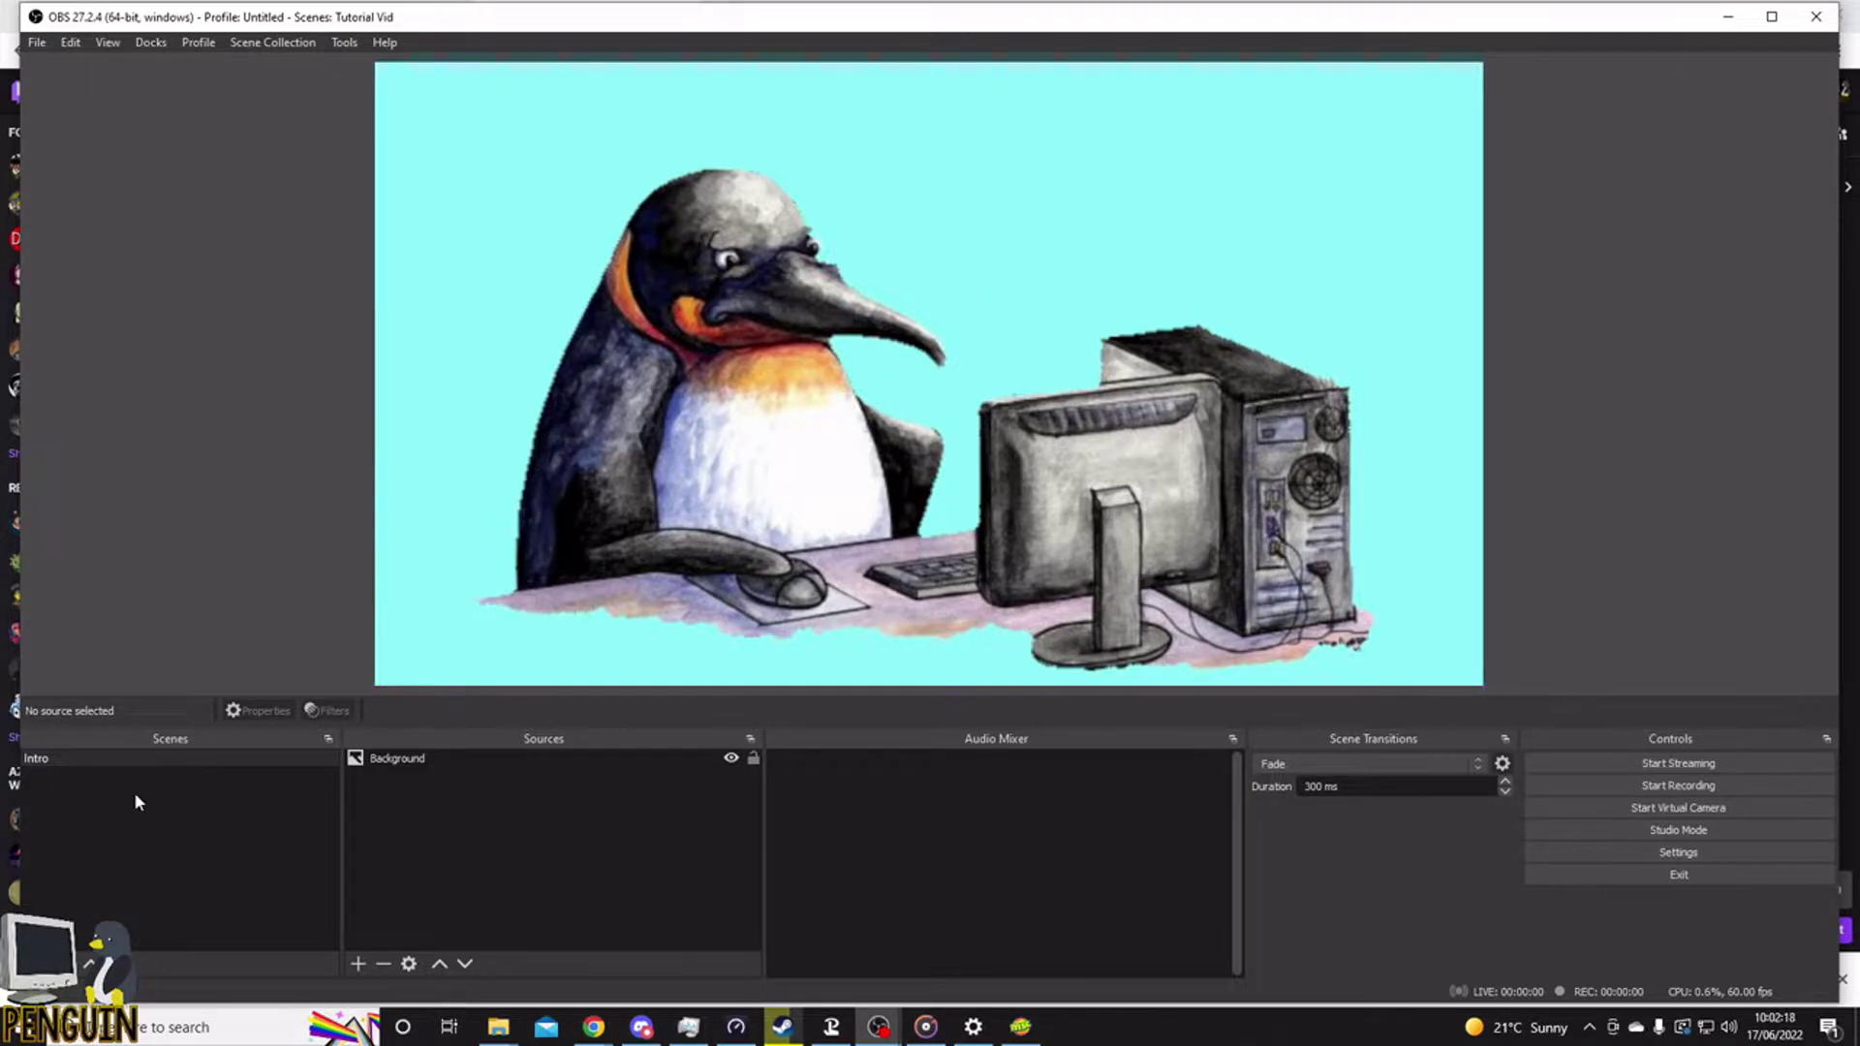
- Add a new image source named Logo to the Intro scene
{"action": "right_click", "coordinate": [401, 815]}
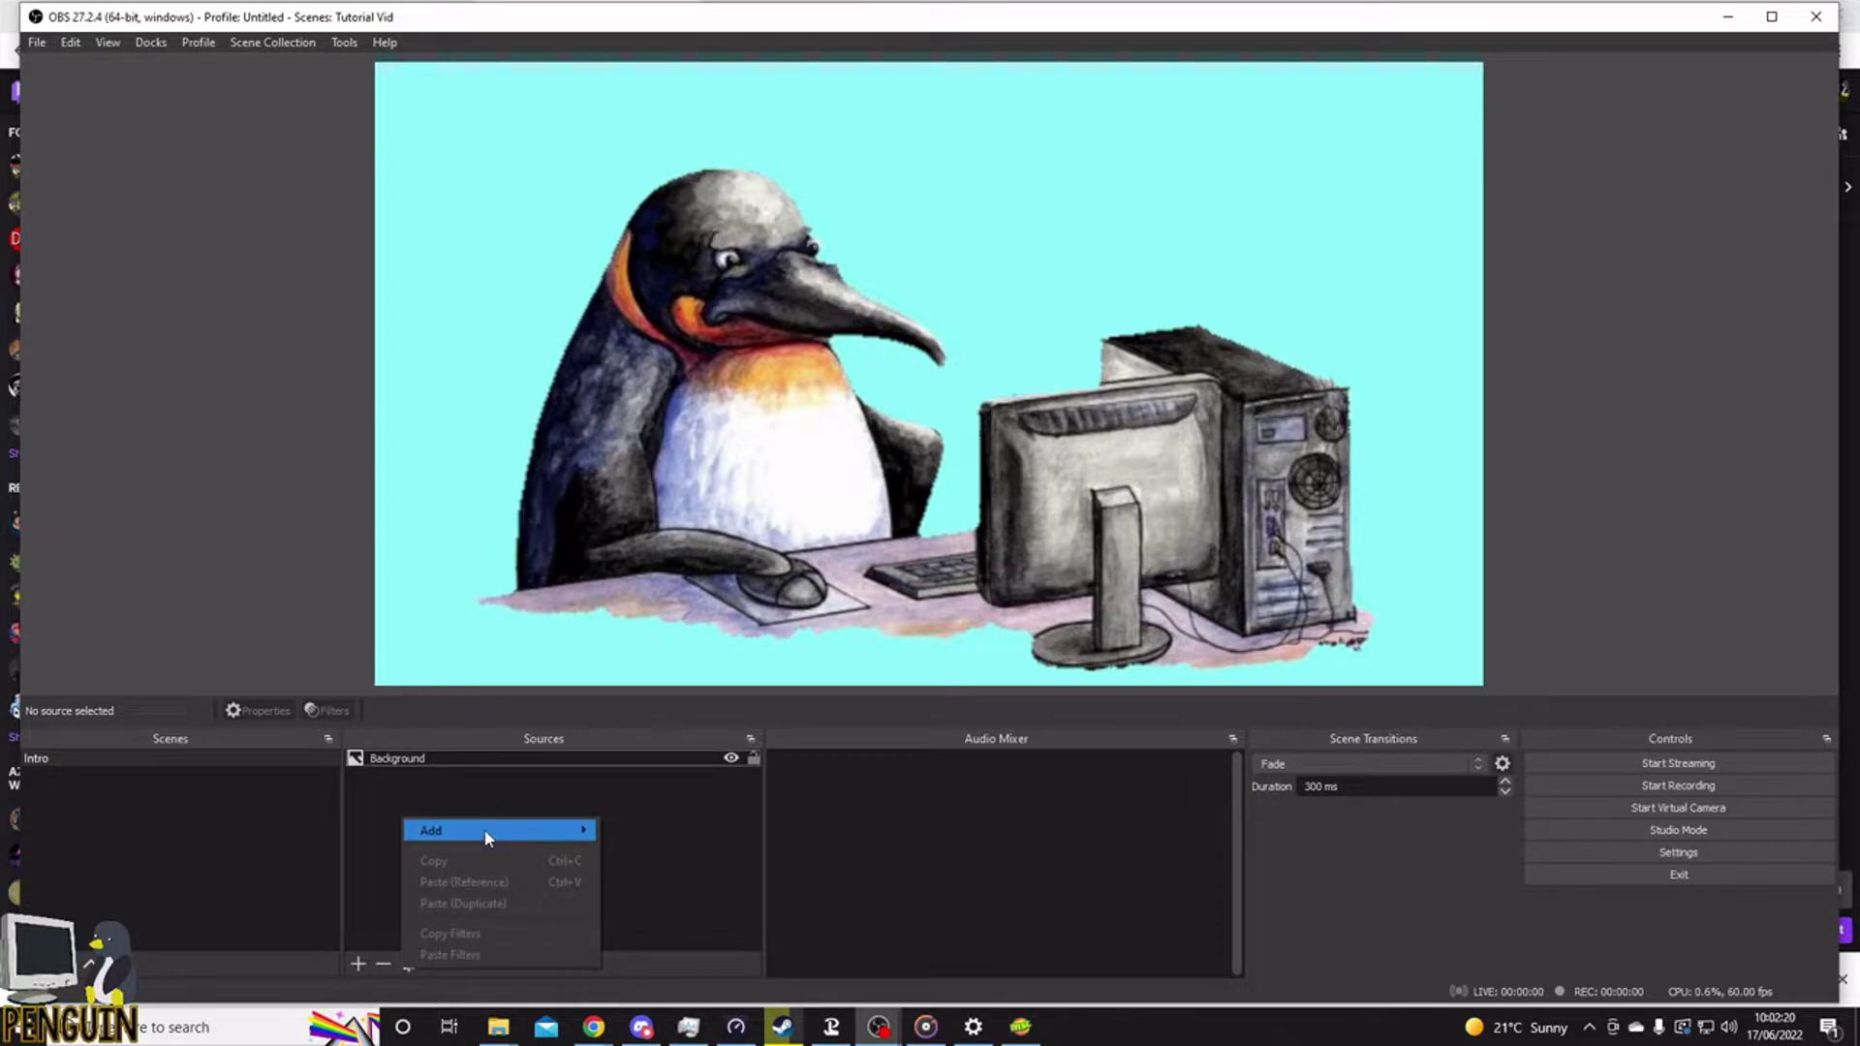
{"action": "mouse_move", "coordinate": [486, 839]}
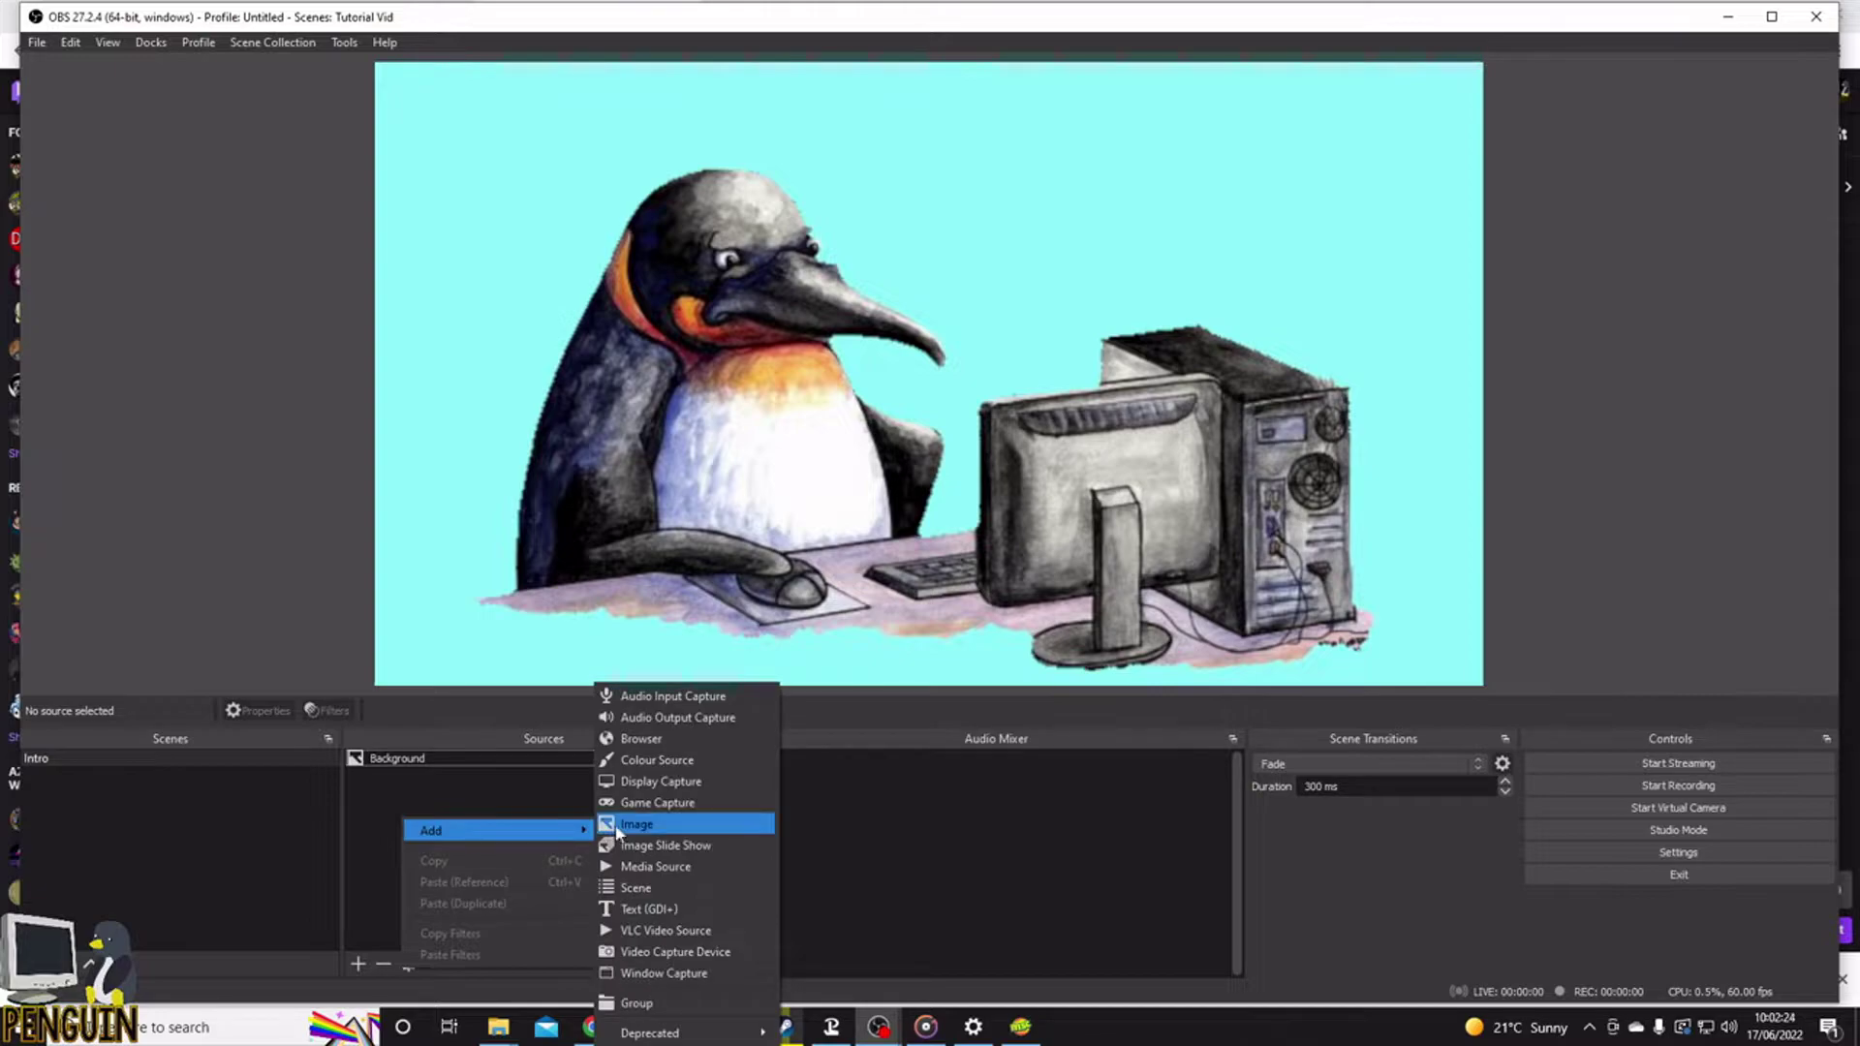
{"action": "left_click", "coordinate": [632, 825]}
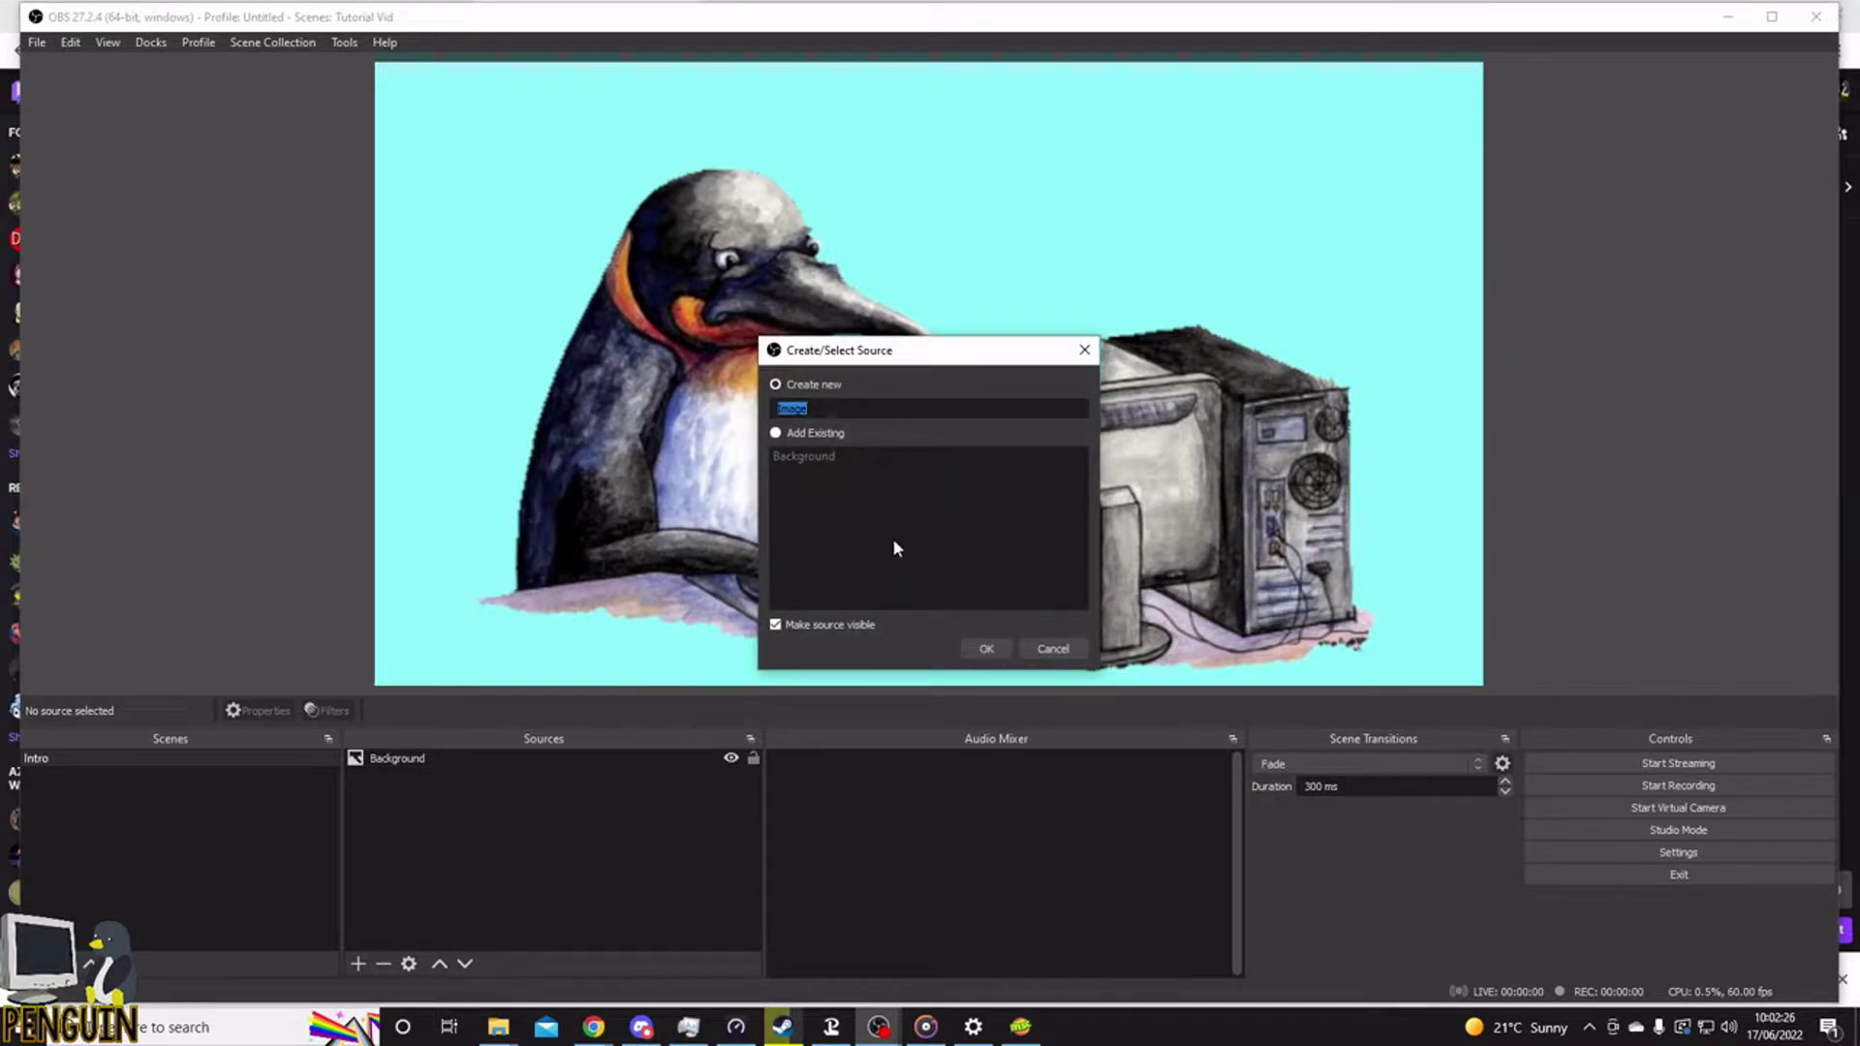
{"action": "type", "text": "Logo"}
{"action": "key", "text": "Return"}
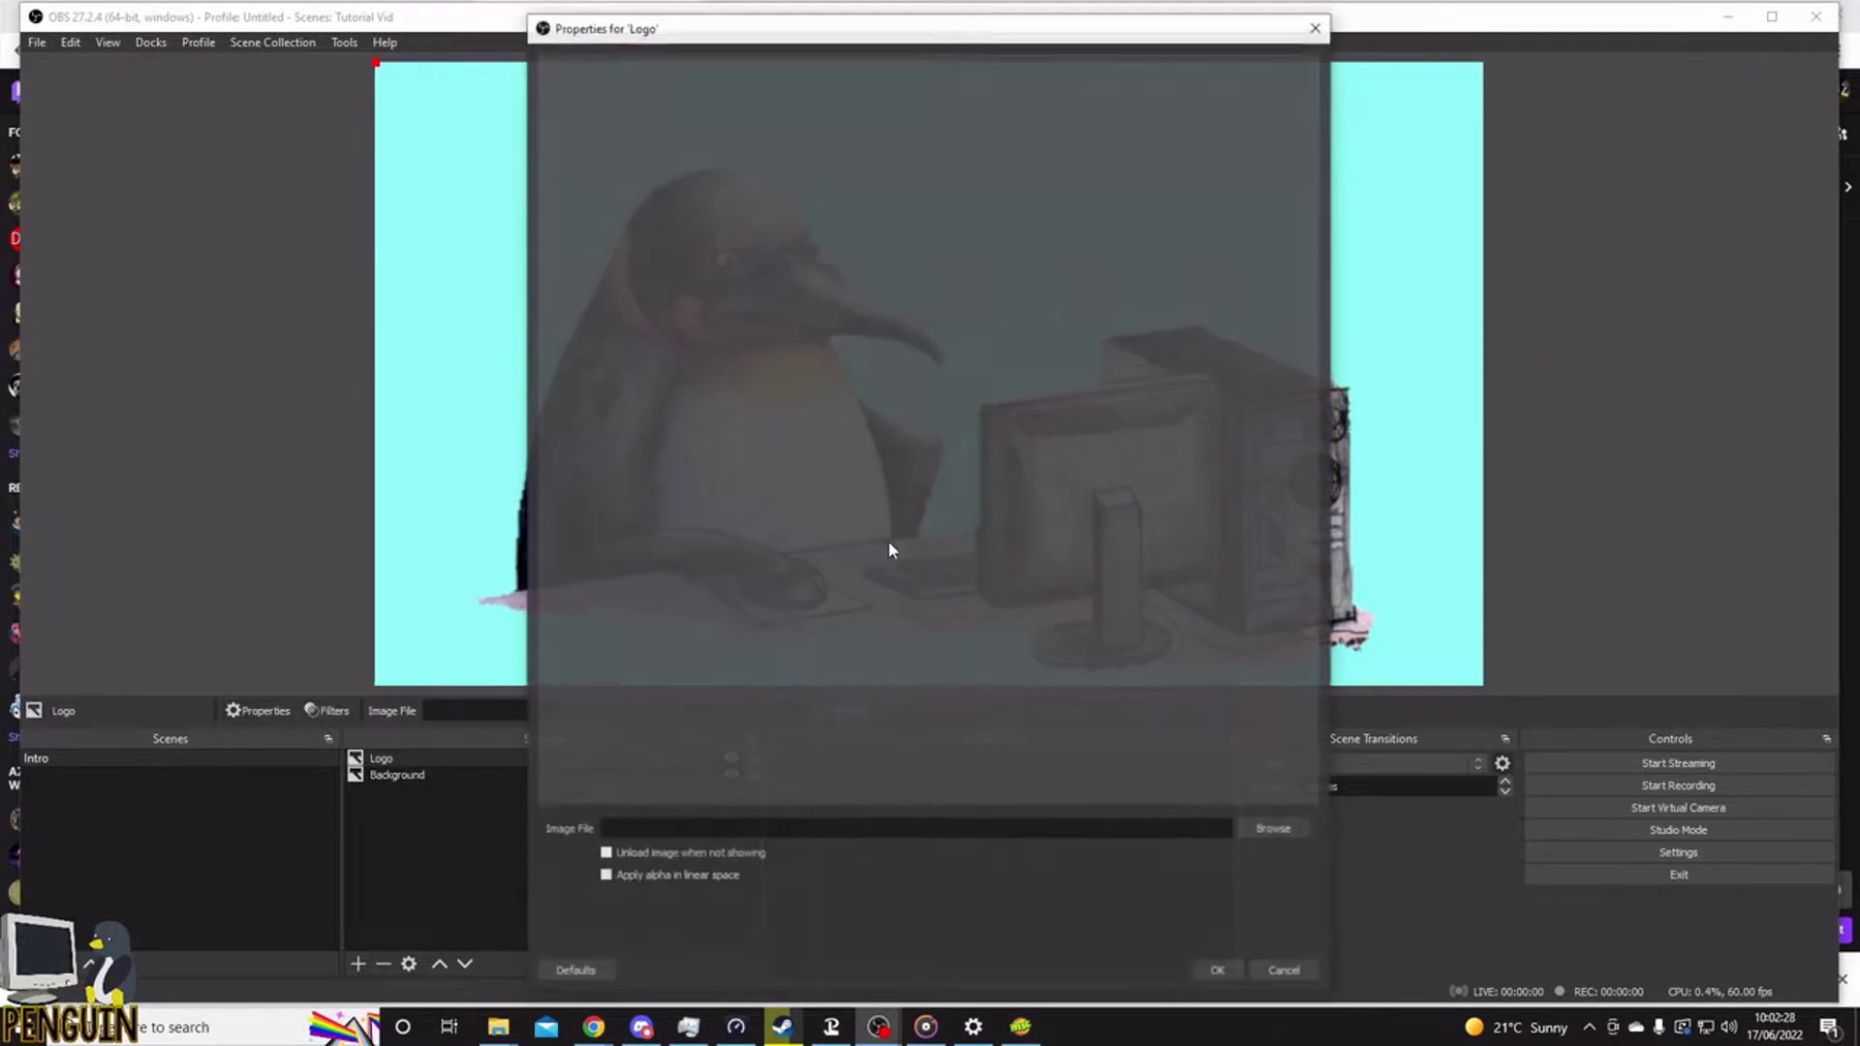
- Load gamer_penguin (4) as the Logo source's image and place it small in the canvas's lower-left corner
{"action": "left_click", "coordinate": [1274, 830]}
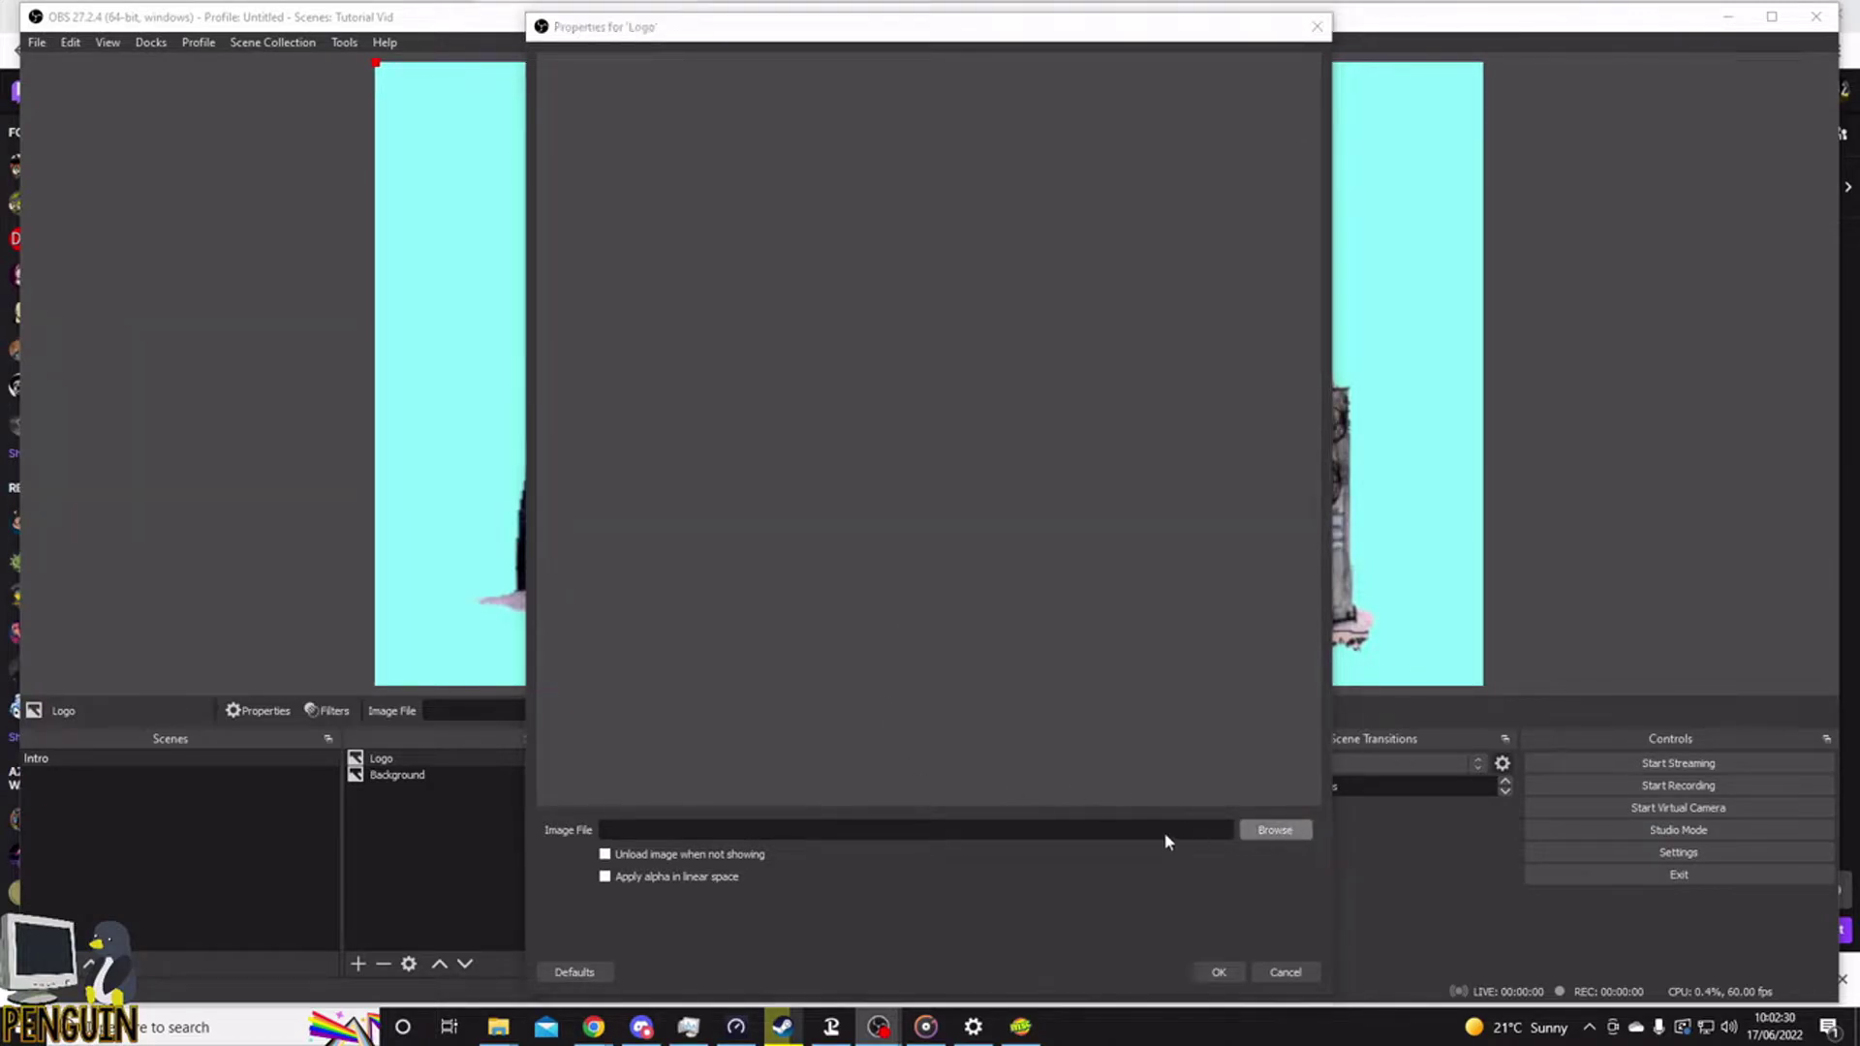
{"action": "left_click", "coordinate": [1094, 211]}
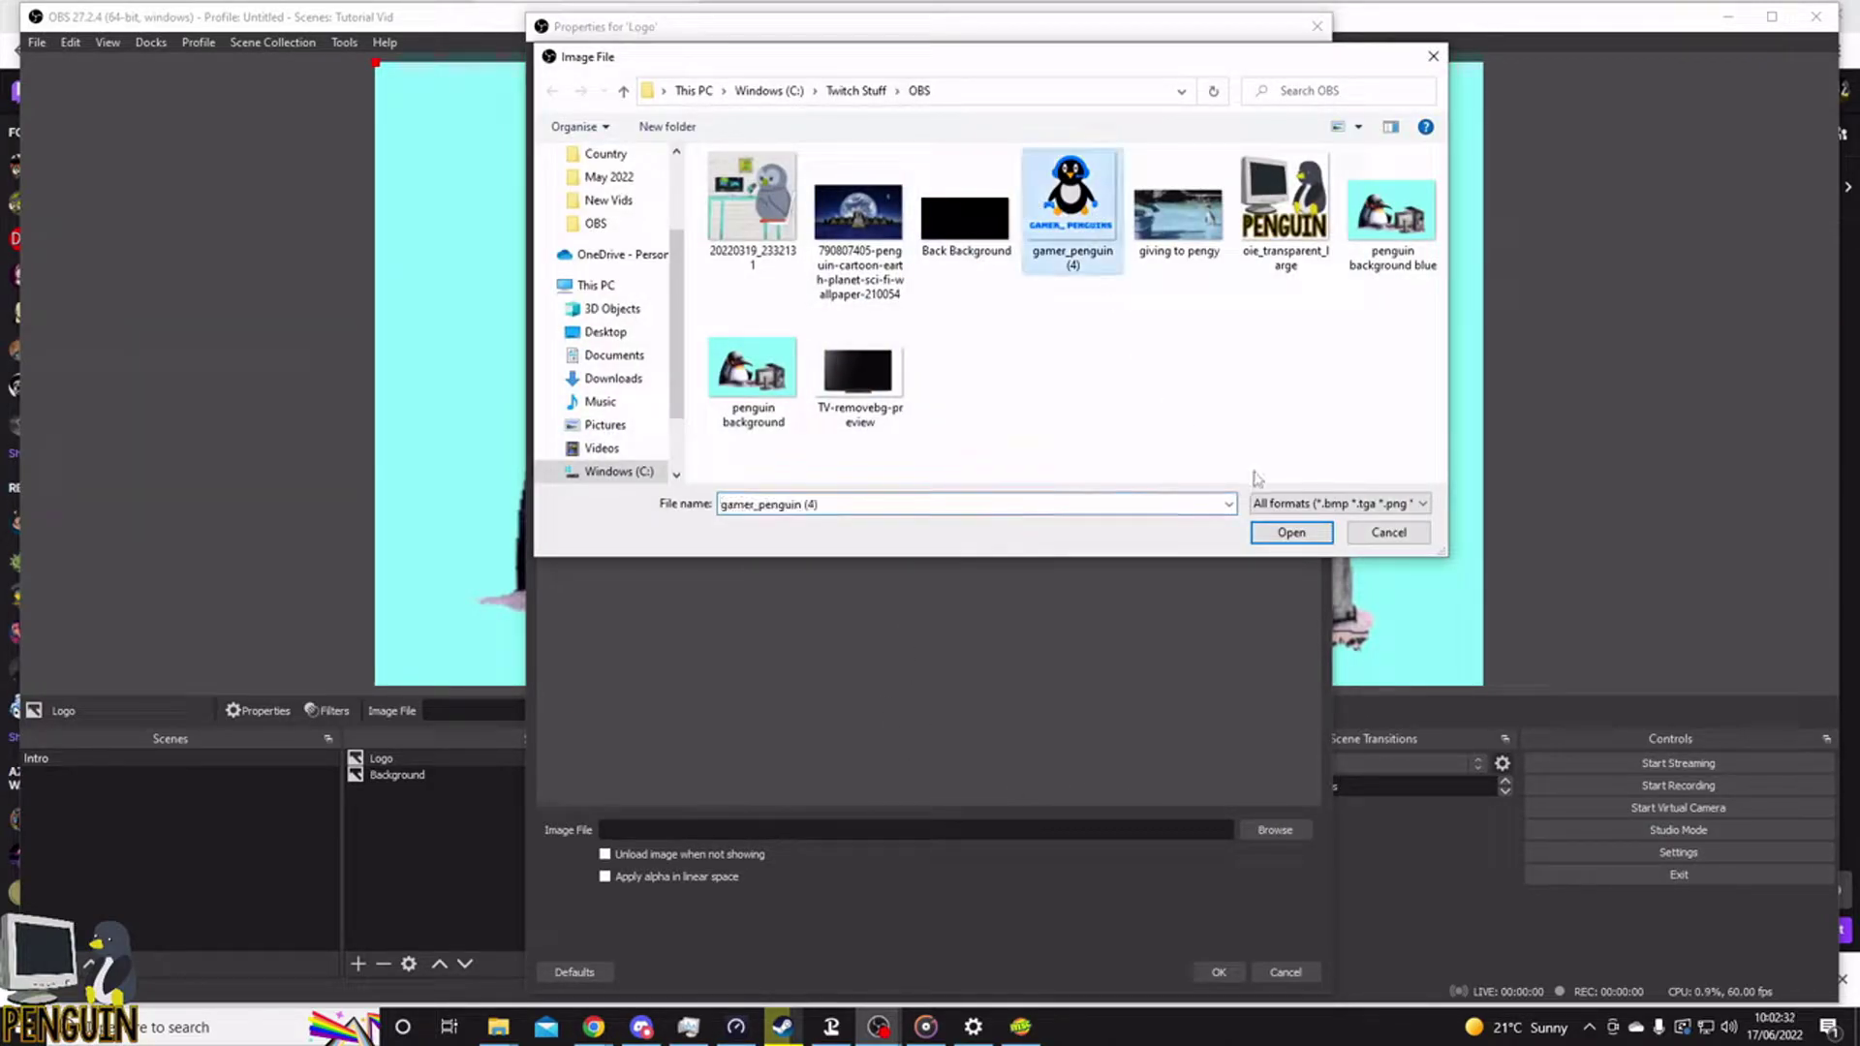
{"action": "left_click", "coordinate": [1292, 533]}
{"action": "left_click", "coordinate": [1219, 971]}
{"action": "left_click_drag", "start_coordinate": [836, 525], "coordinate": [421, 652]}
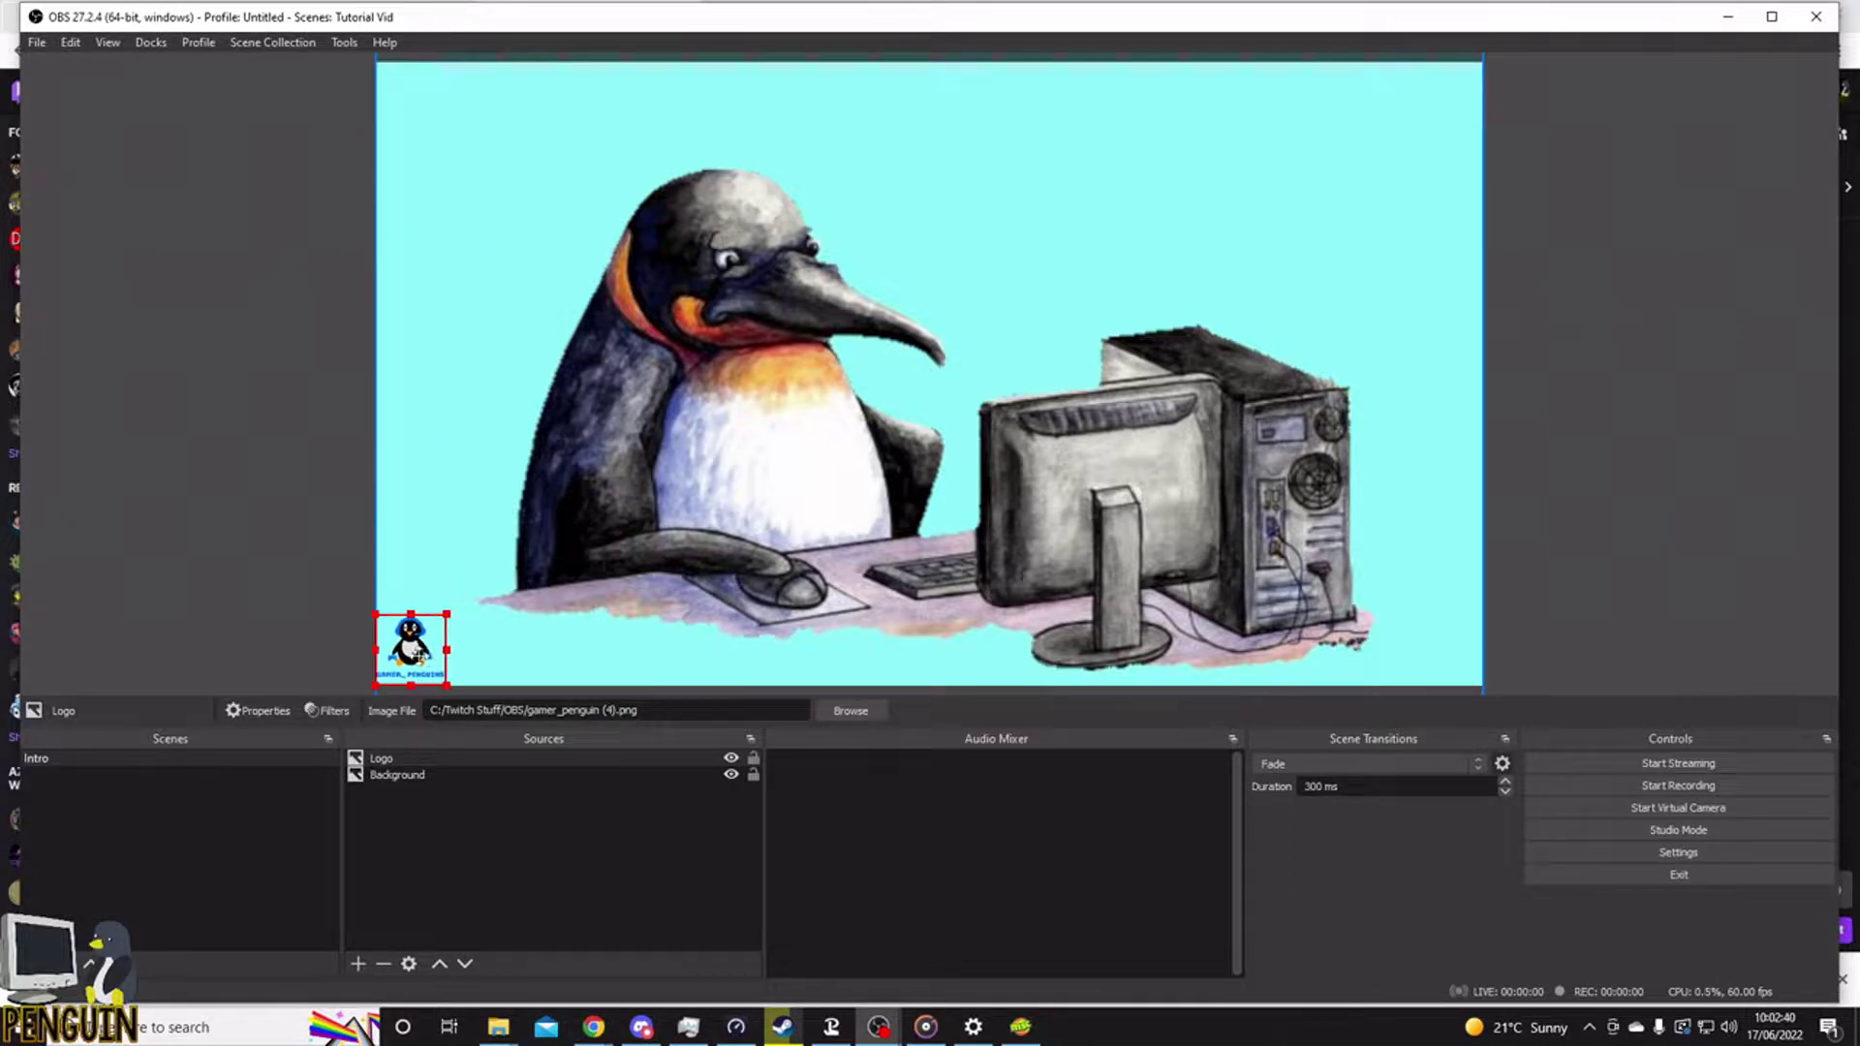
{"action": "left_click", "coordinate": [1676, 463]}
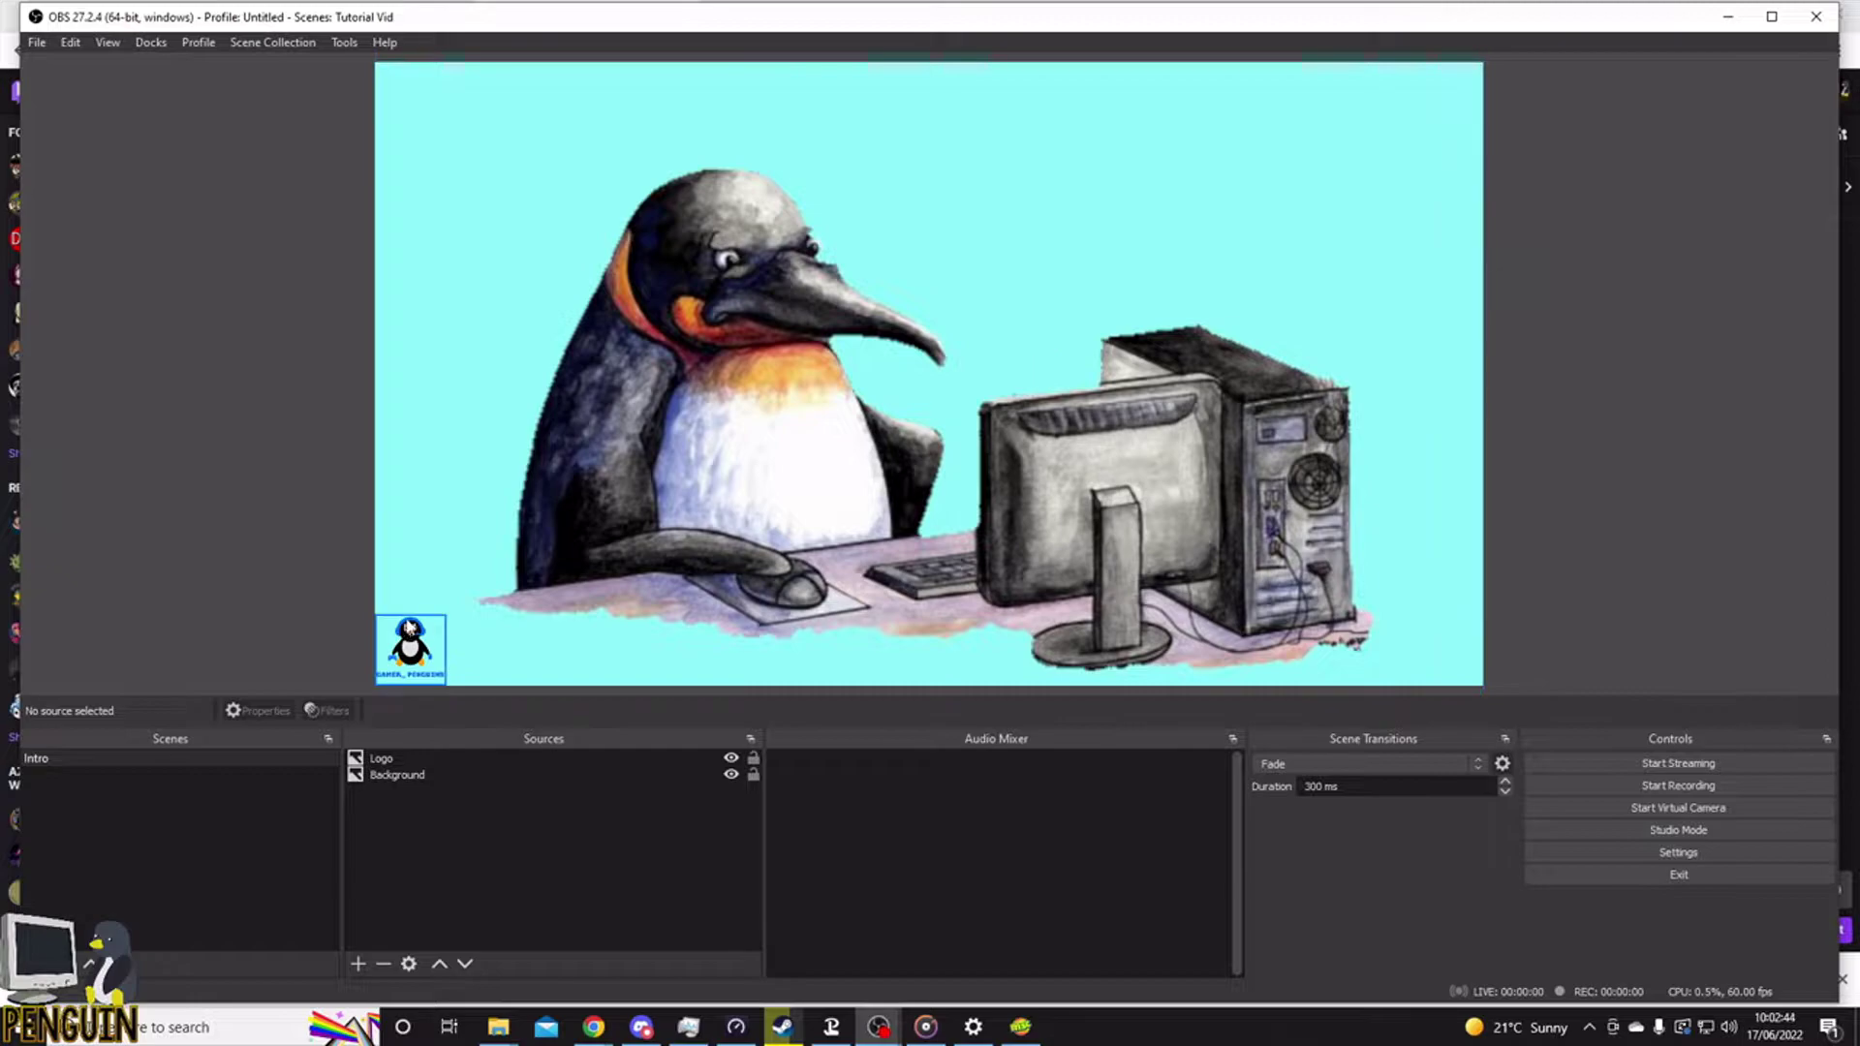
- Nudge the logo slightly inward from the canvas's lower-left corner and deselect it
{"action": "left_click", "coordinate": [414, 660]}
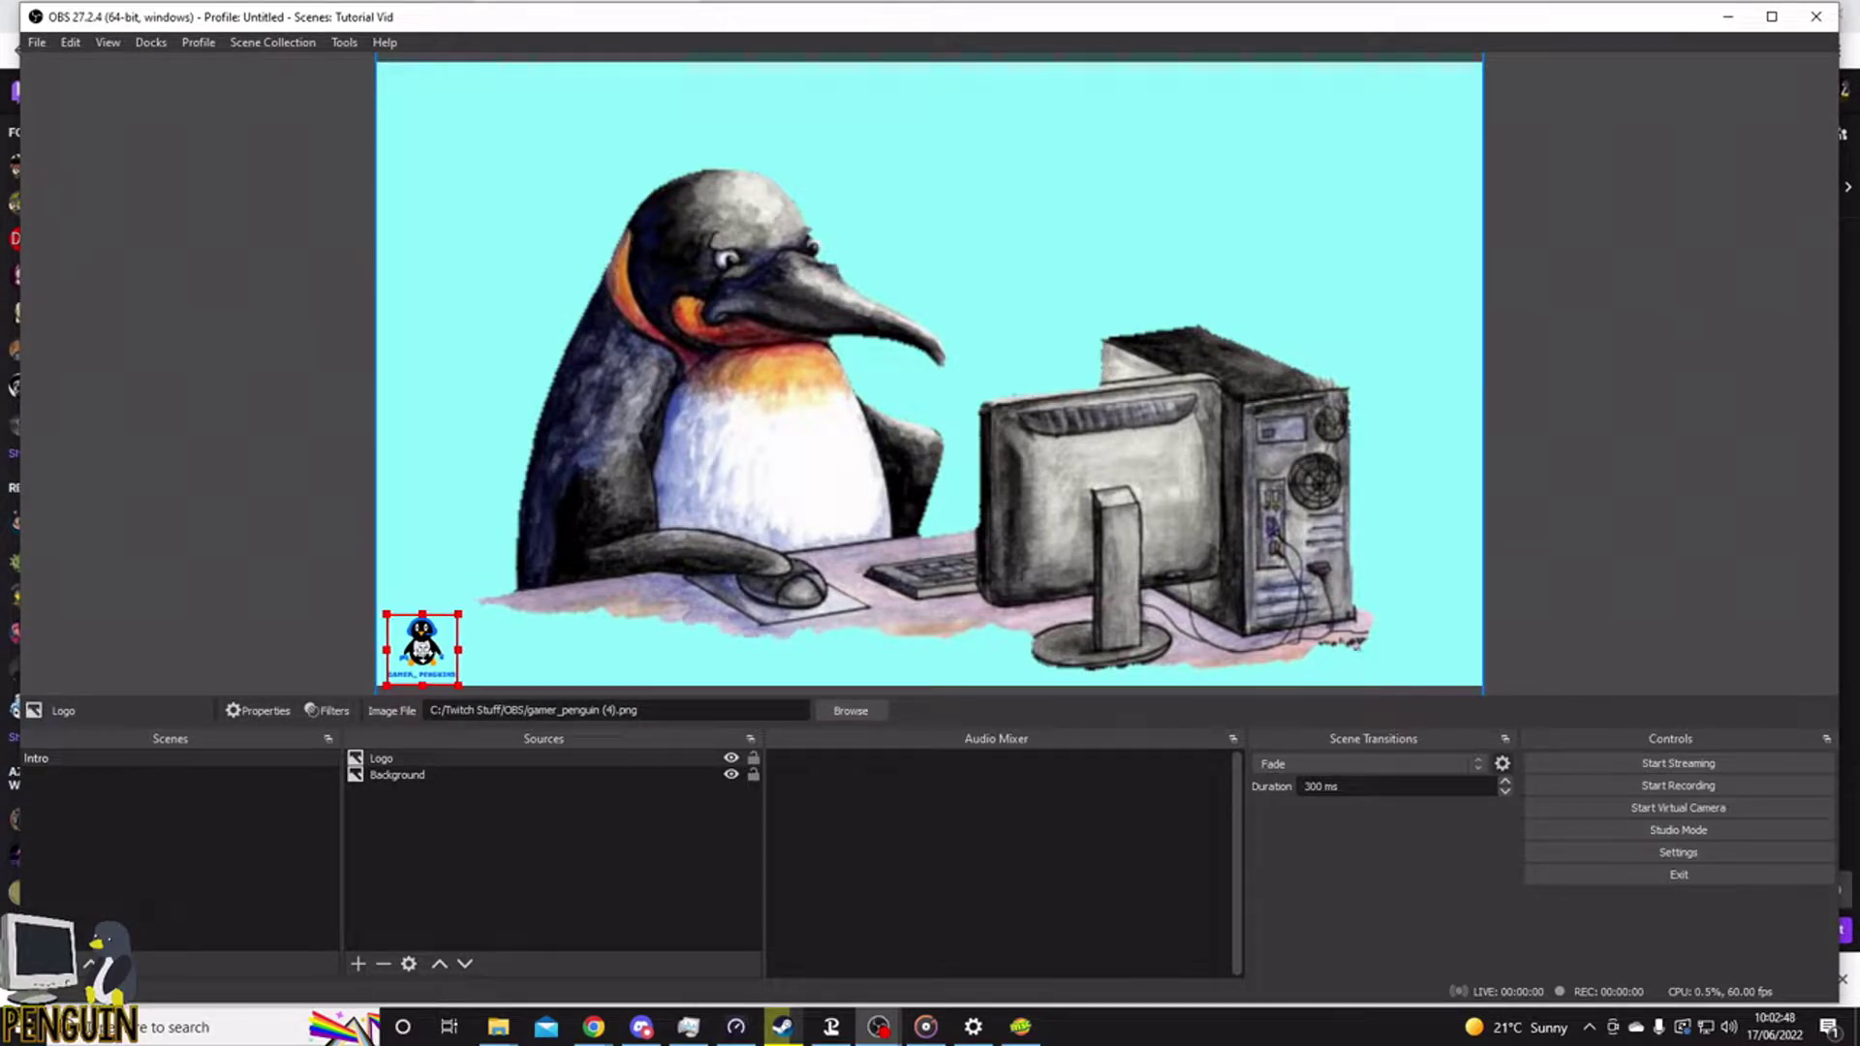
{"action": "left_click_drag", "start_coordinate": [420, 653], "coordinate": [424, 662]}
{"action": "left_click", "coordinate": [1560, 572]}
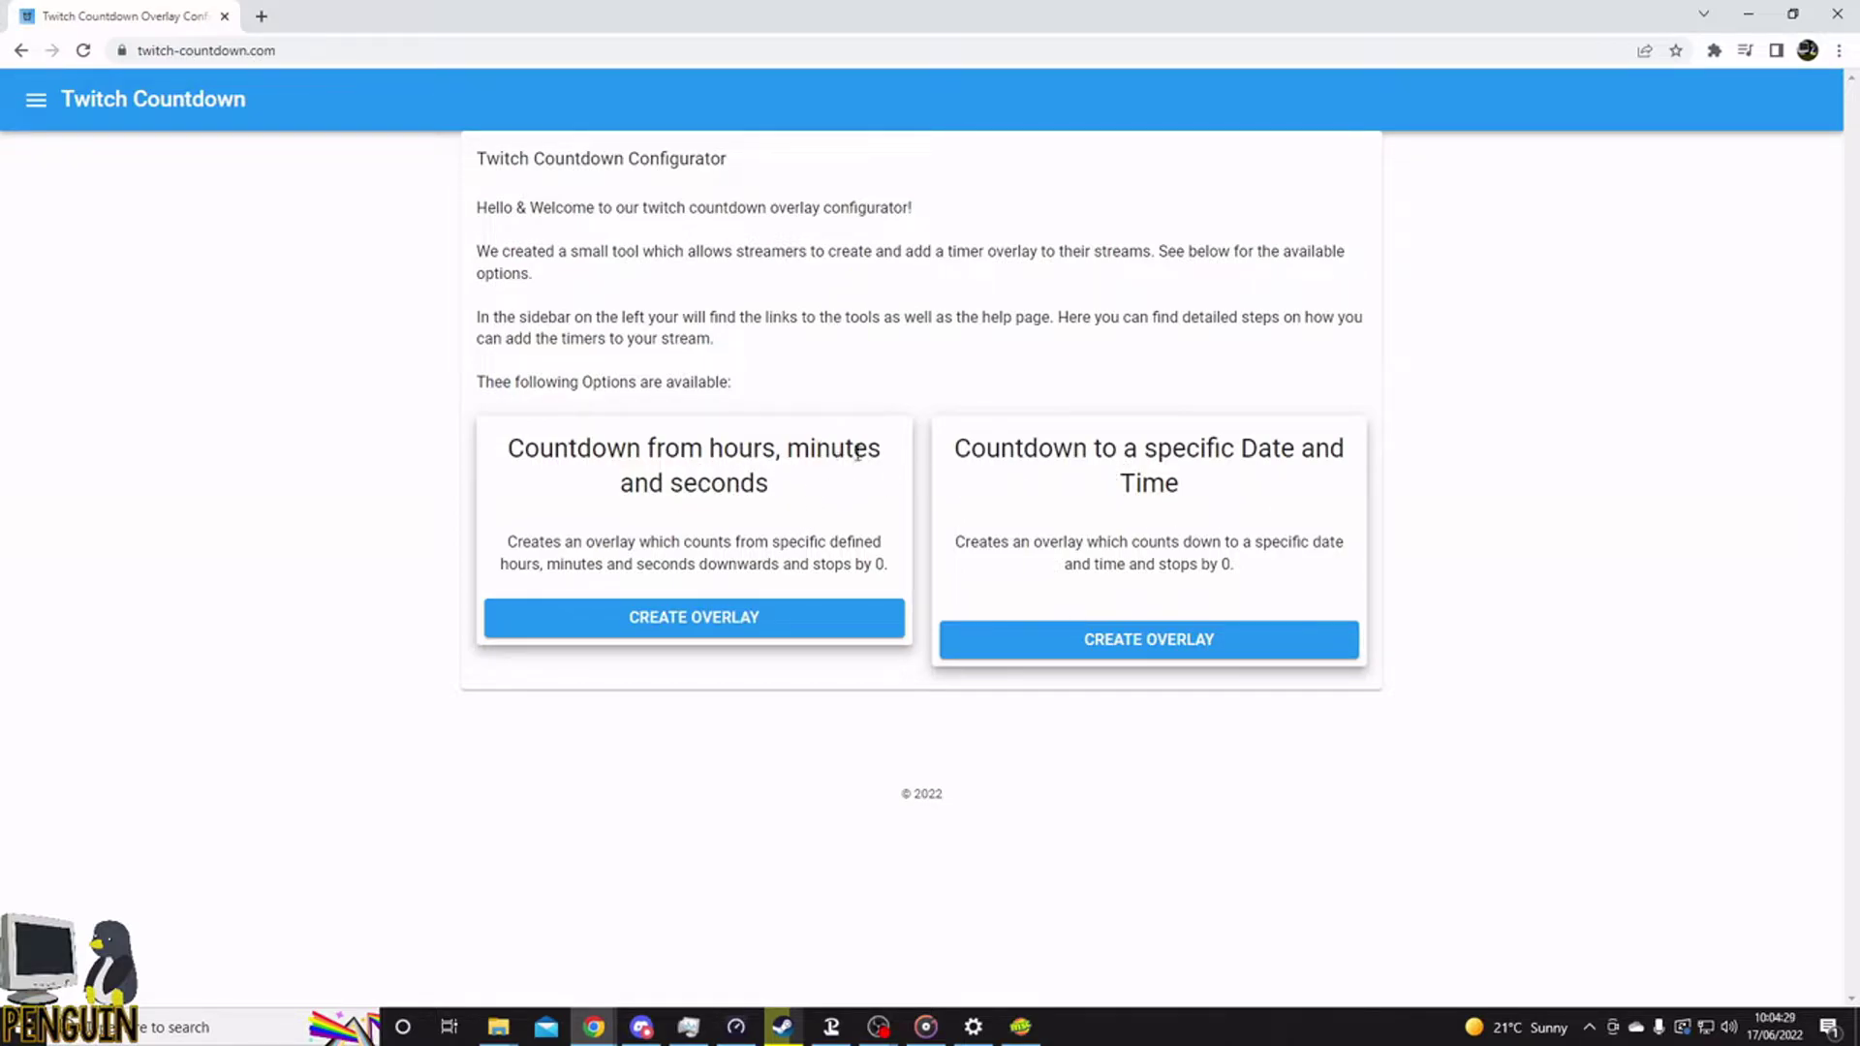
- Create a Twitch Countdown overlay that counts from hours, minutes and seconds, titled "Stream Starting in"
{"action": "left_click", "coordinate": [736, 634]}
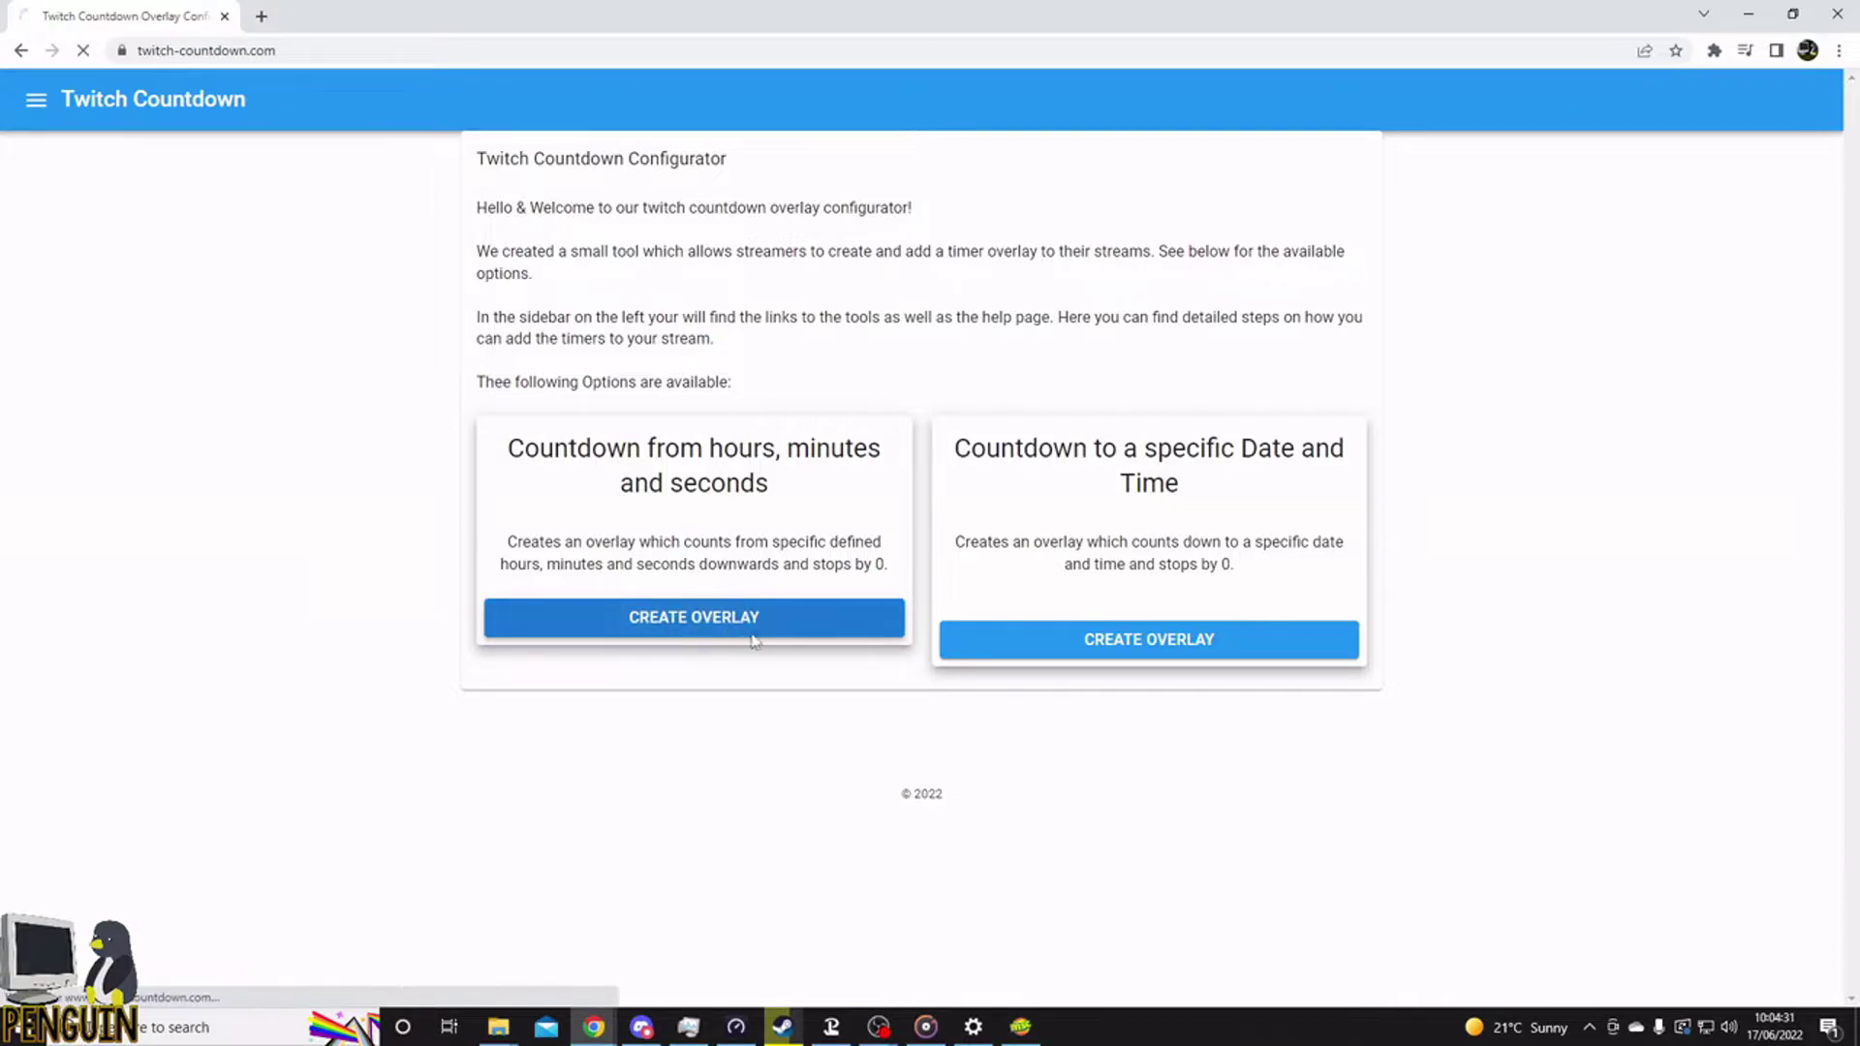
{"action": "left_click", "coordinate": [612, 587]}
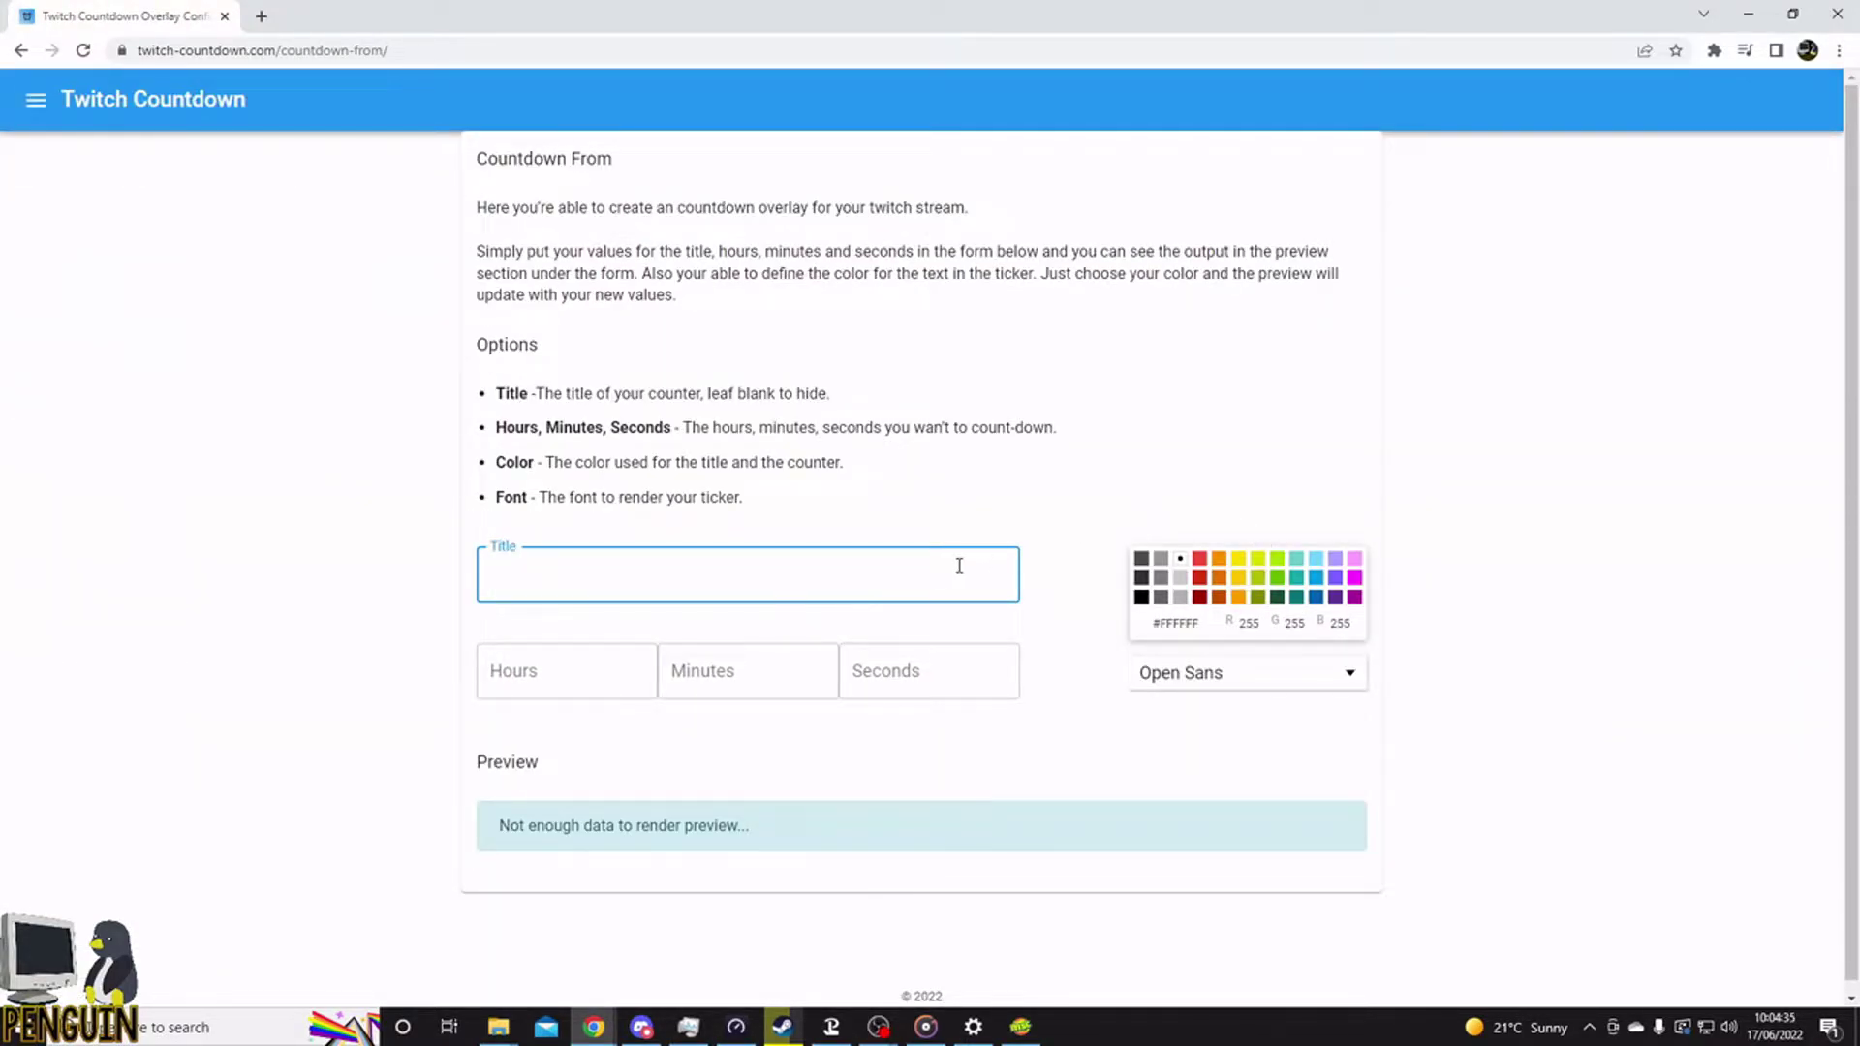
{"action": "type", "text": "Strea"}
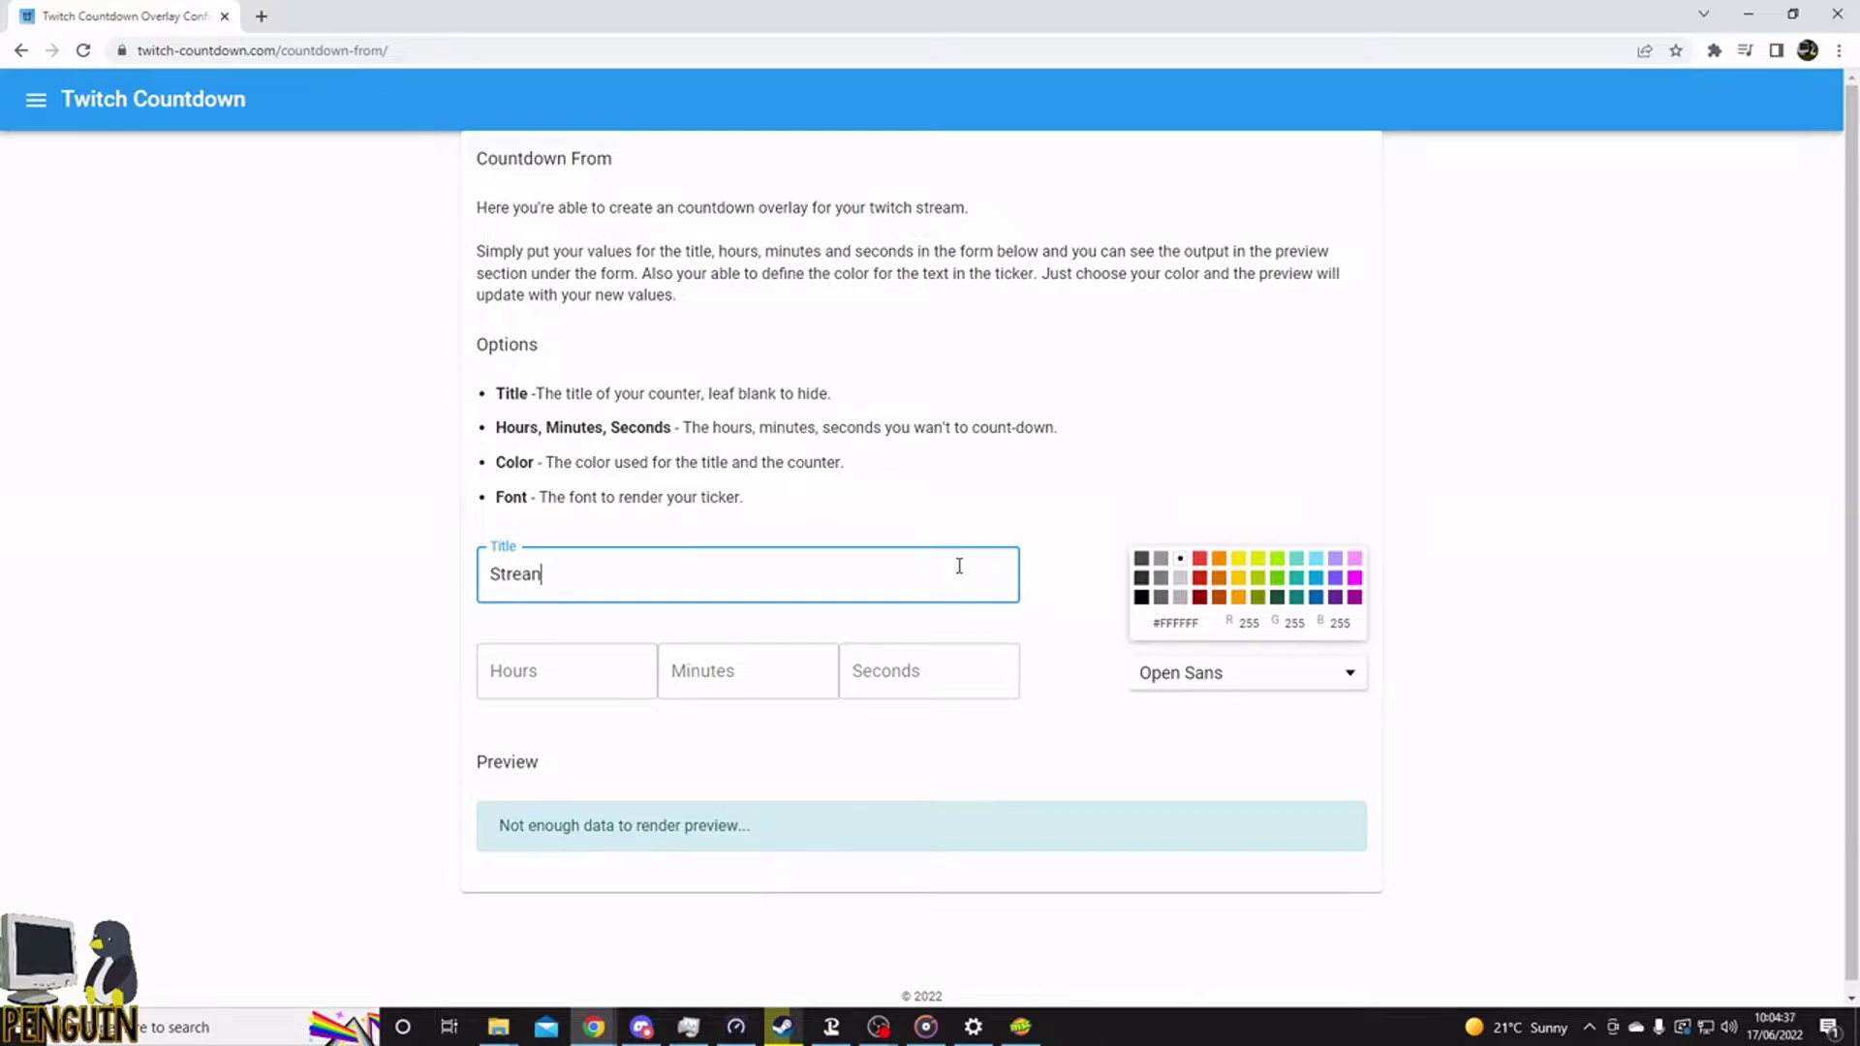
{"action": "type", "text": "m Starting in"}
- Set the countdown's duration to 10 minutes, leaving hours and seconds blank
{"action": "left_click", "coordinate": [541, 659]}
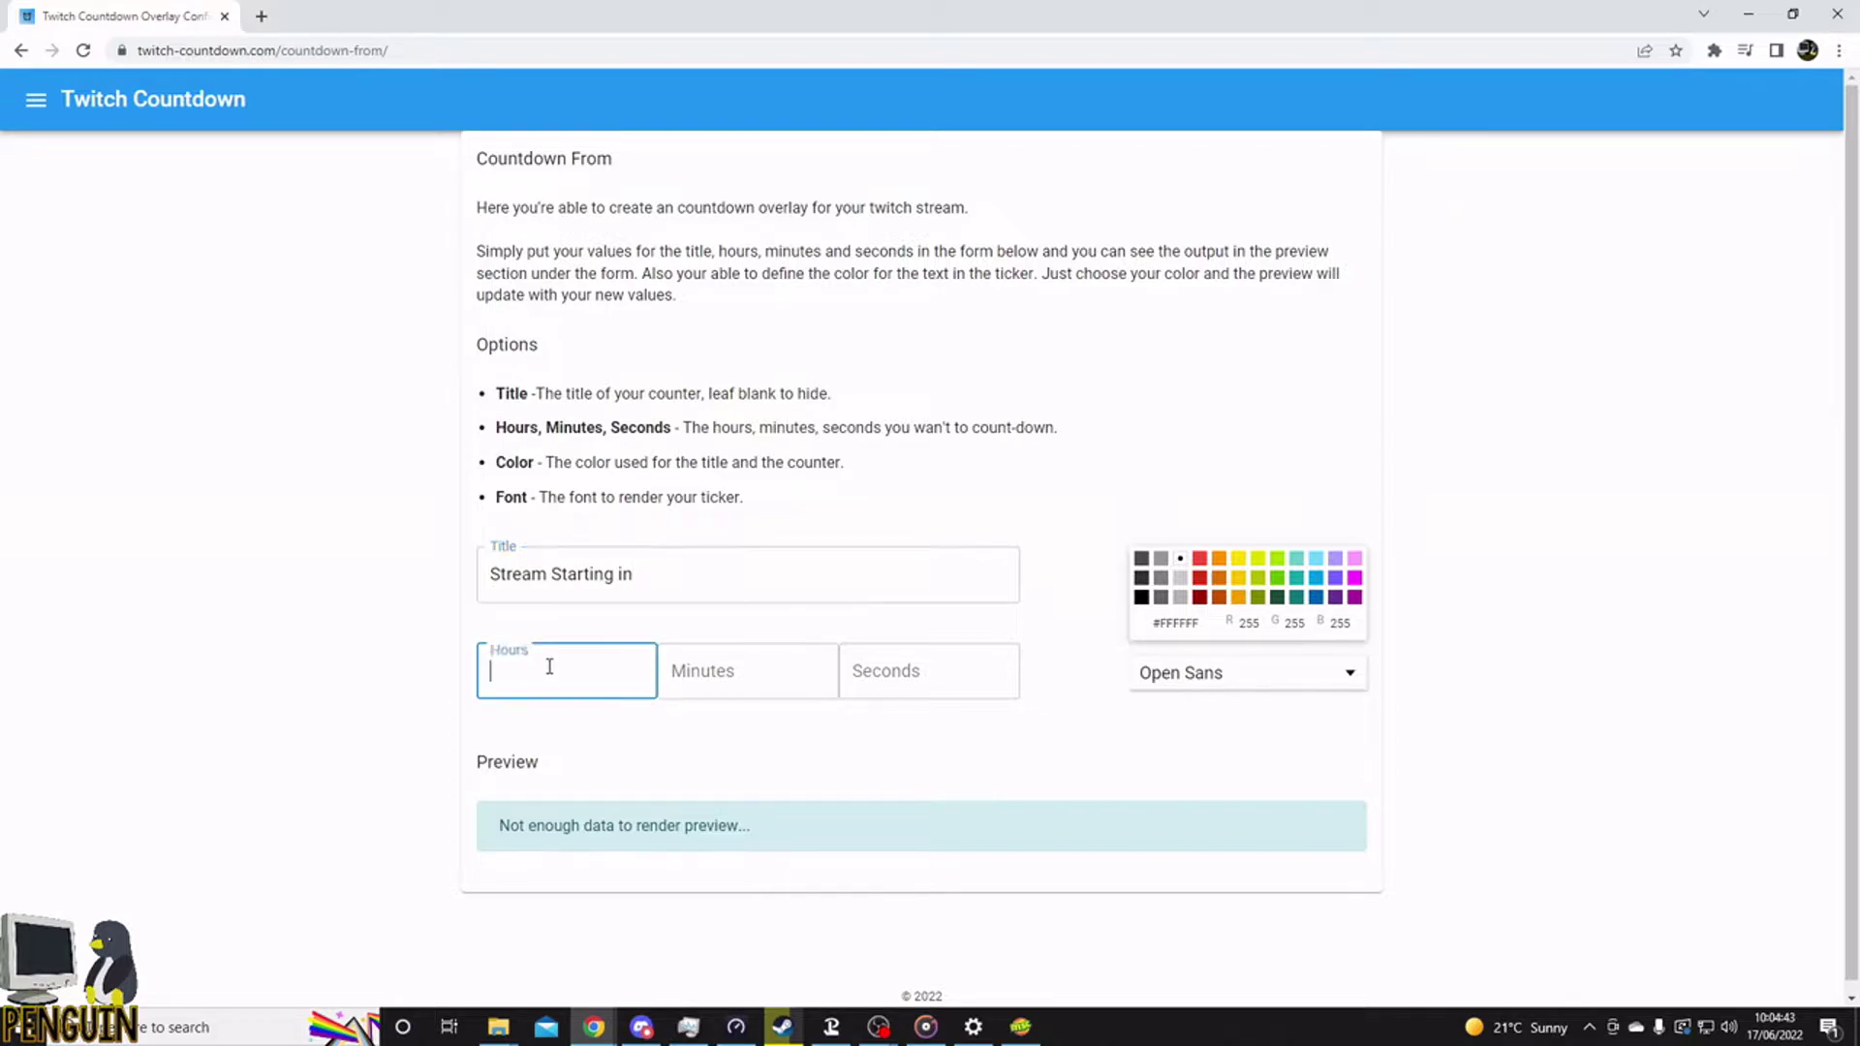
{"action": "left_click", "coordinate": [774, 667]}
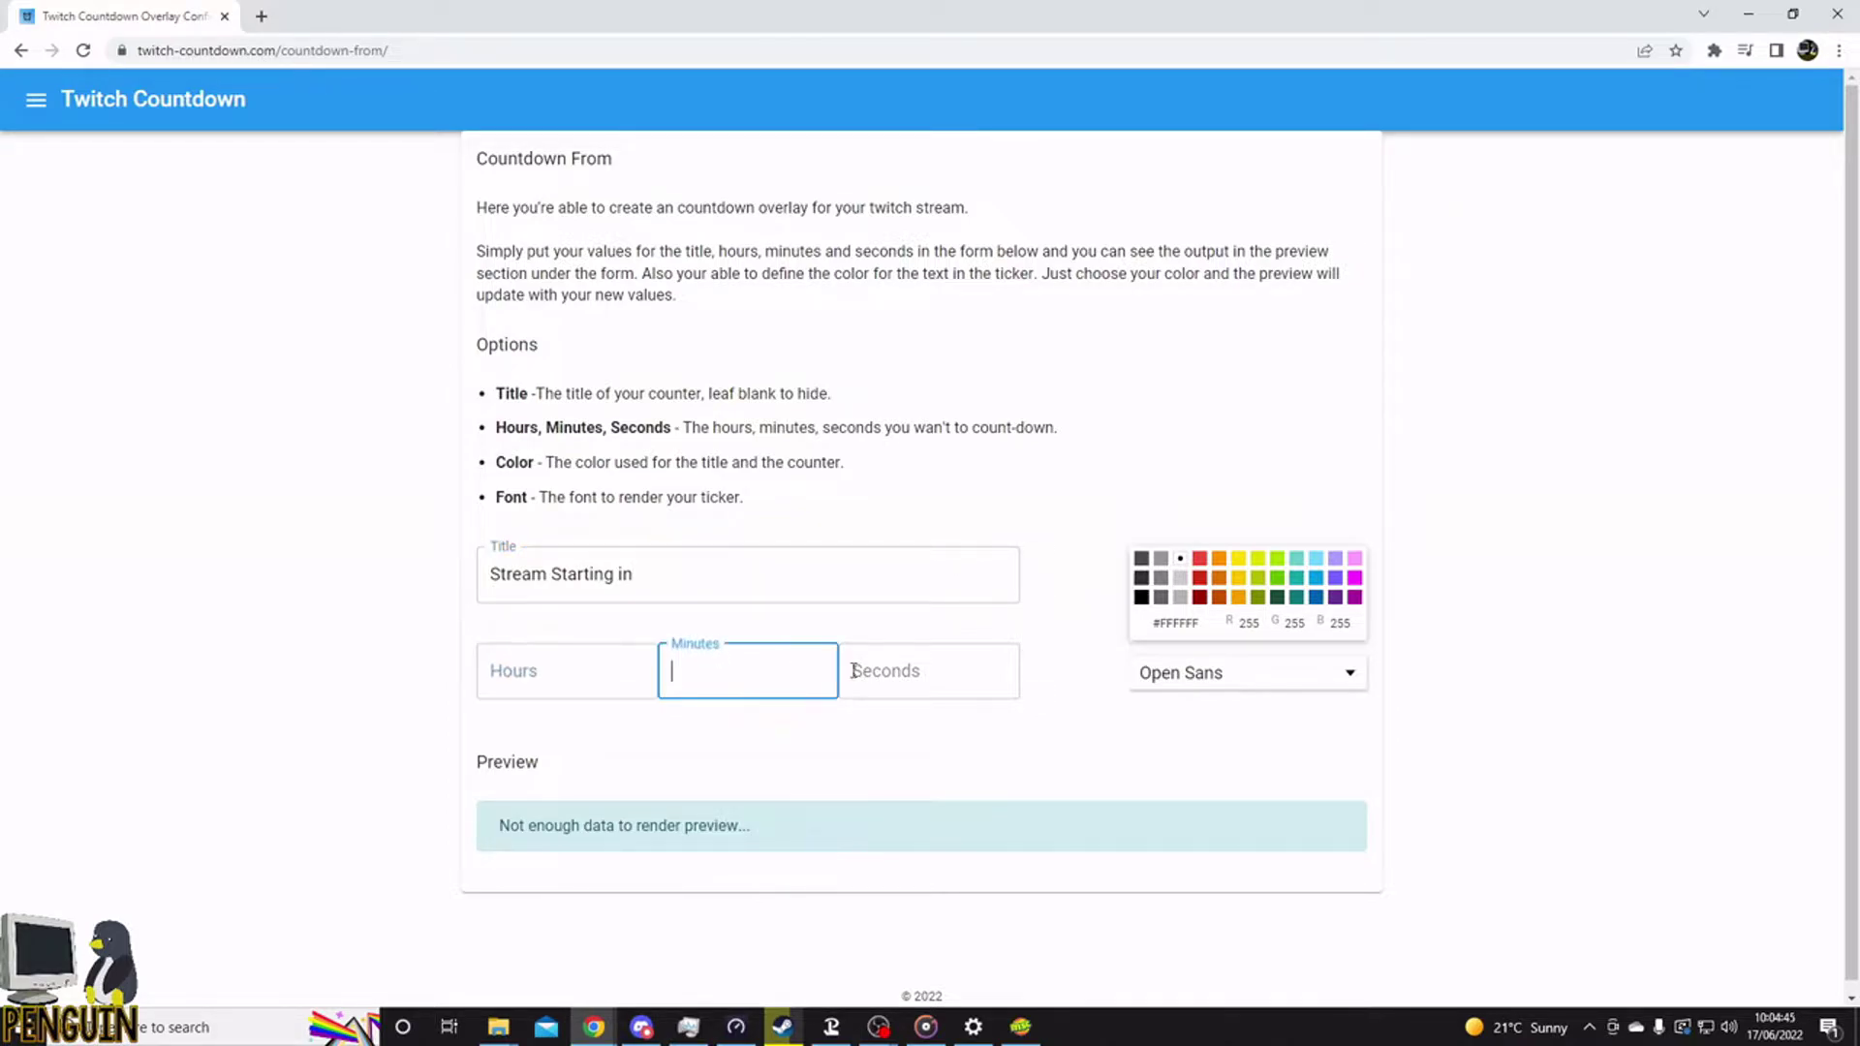
{"action": "type", "text": "10"}
{"action": "left_click", "coordinate": [869, 668]}
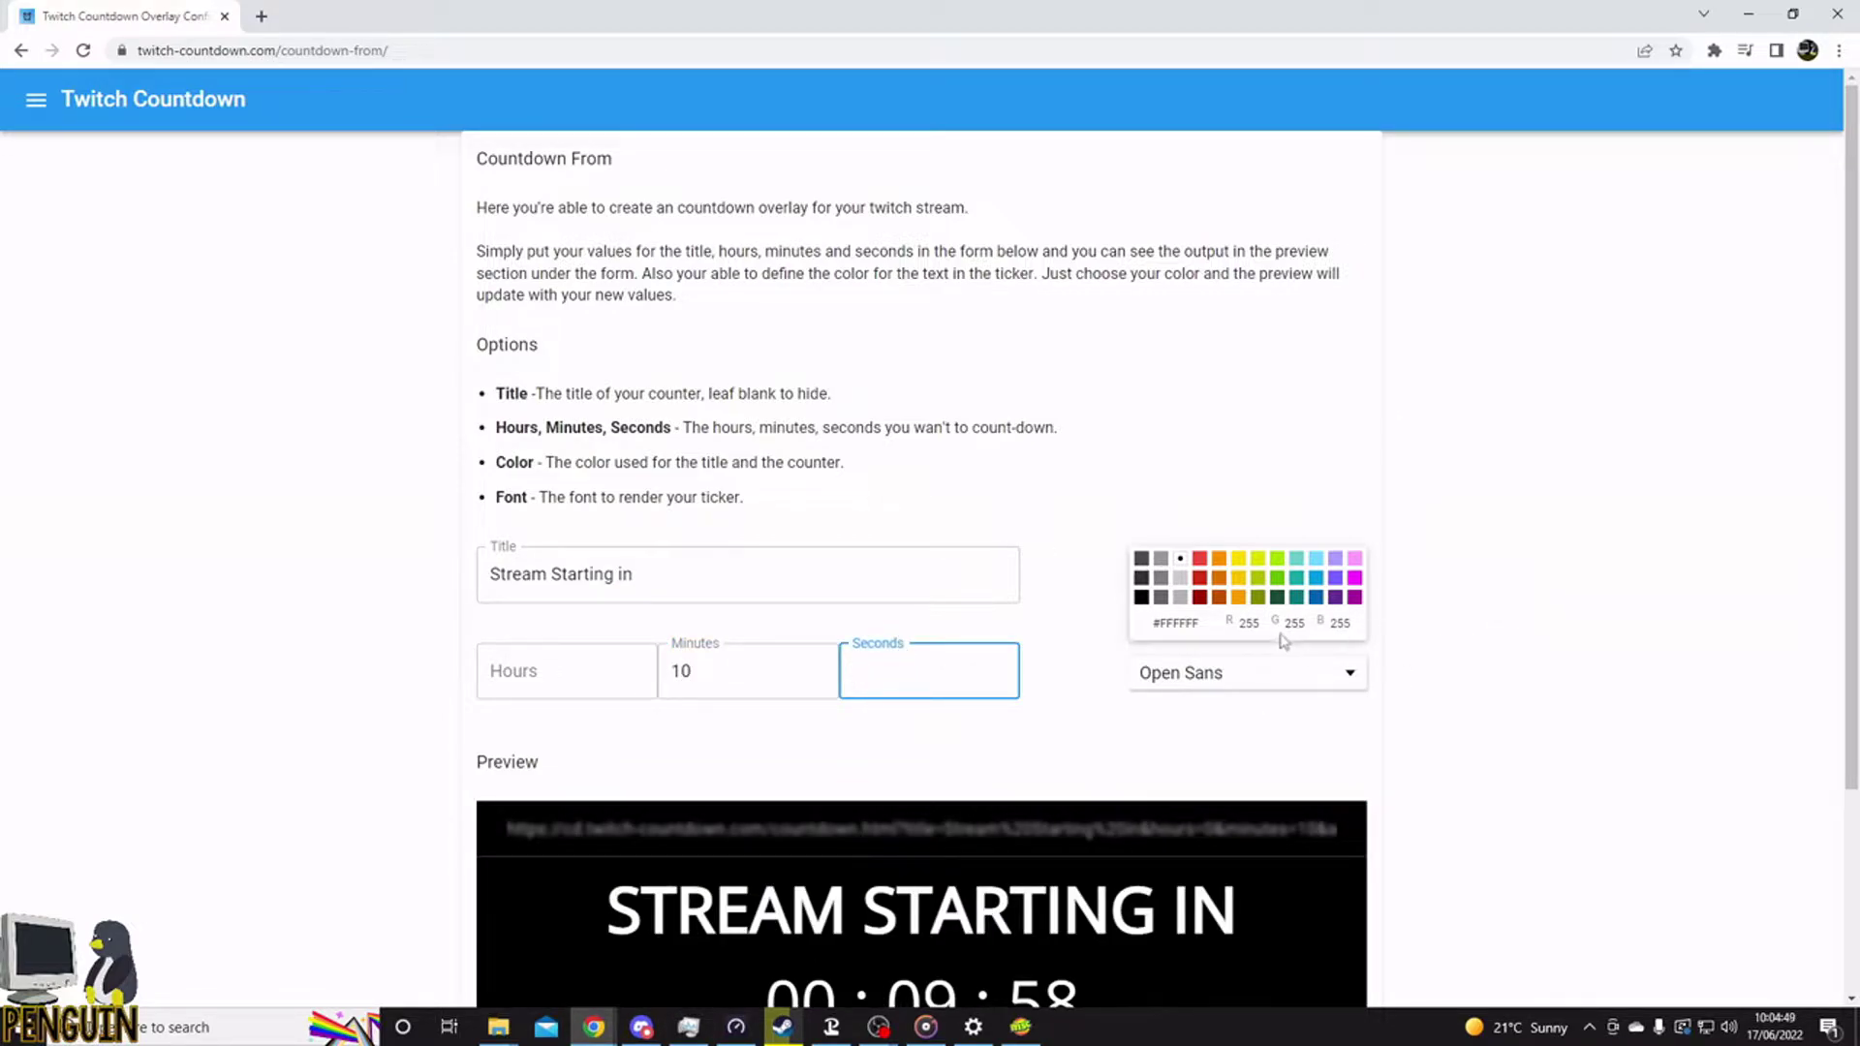
- Set the countdown's text color to orange #FB9E00
{"action": "scroll", "coordinate": [1063, 631], "scroll_direction": "down", "scroll_amount": 2}
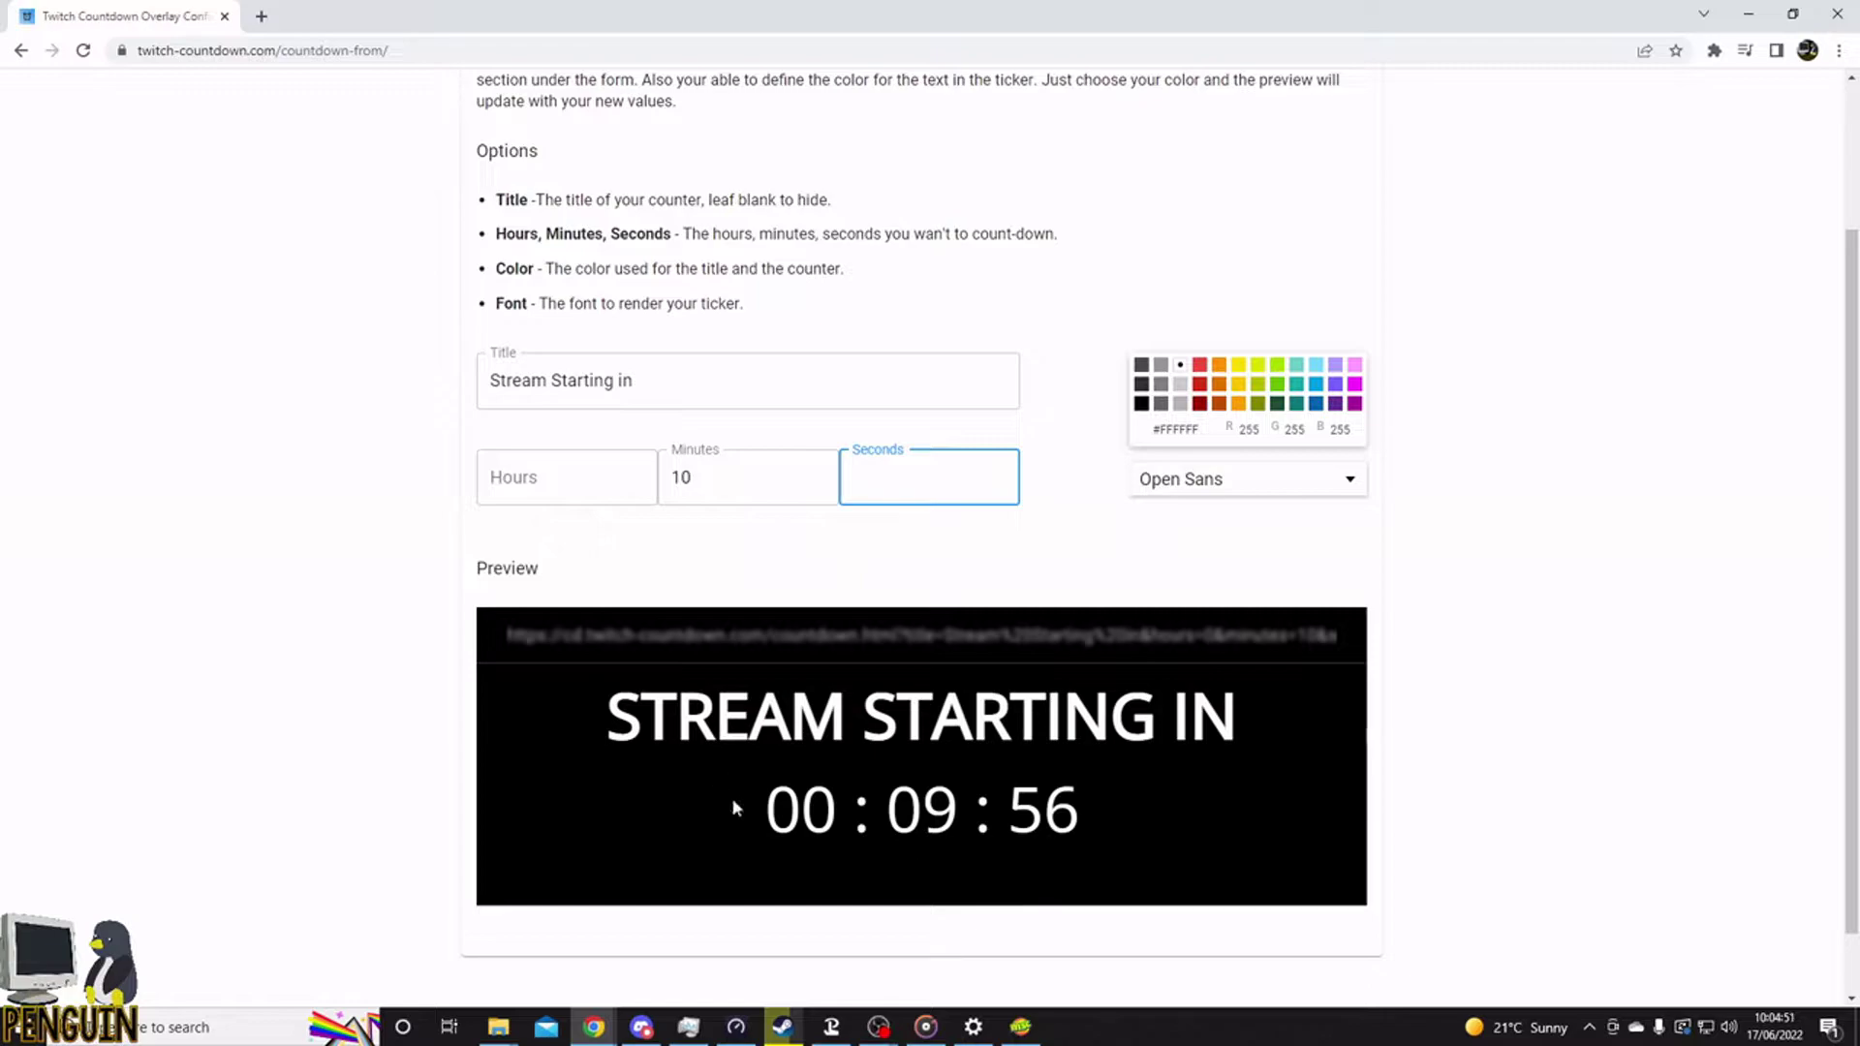
{"action": "scroll", "coordinate": [1416, 681], "scroll_direction": "down", "scroll_amount": 1}
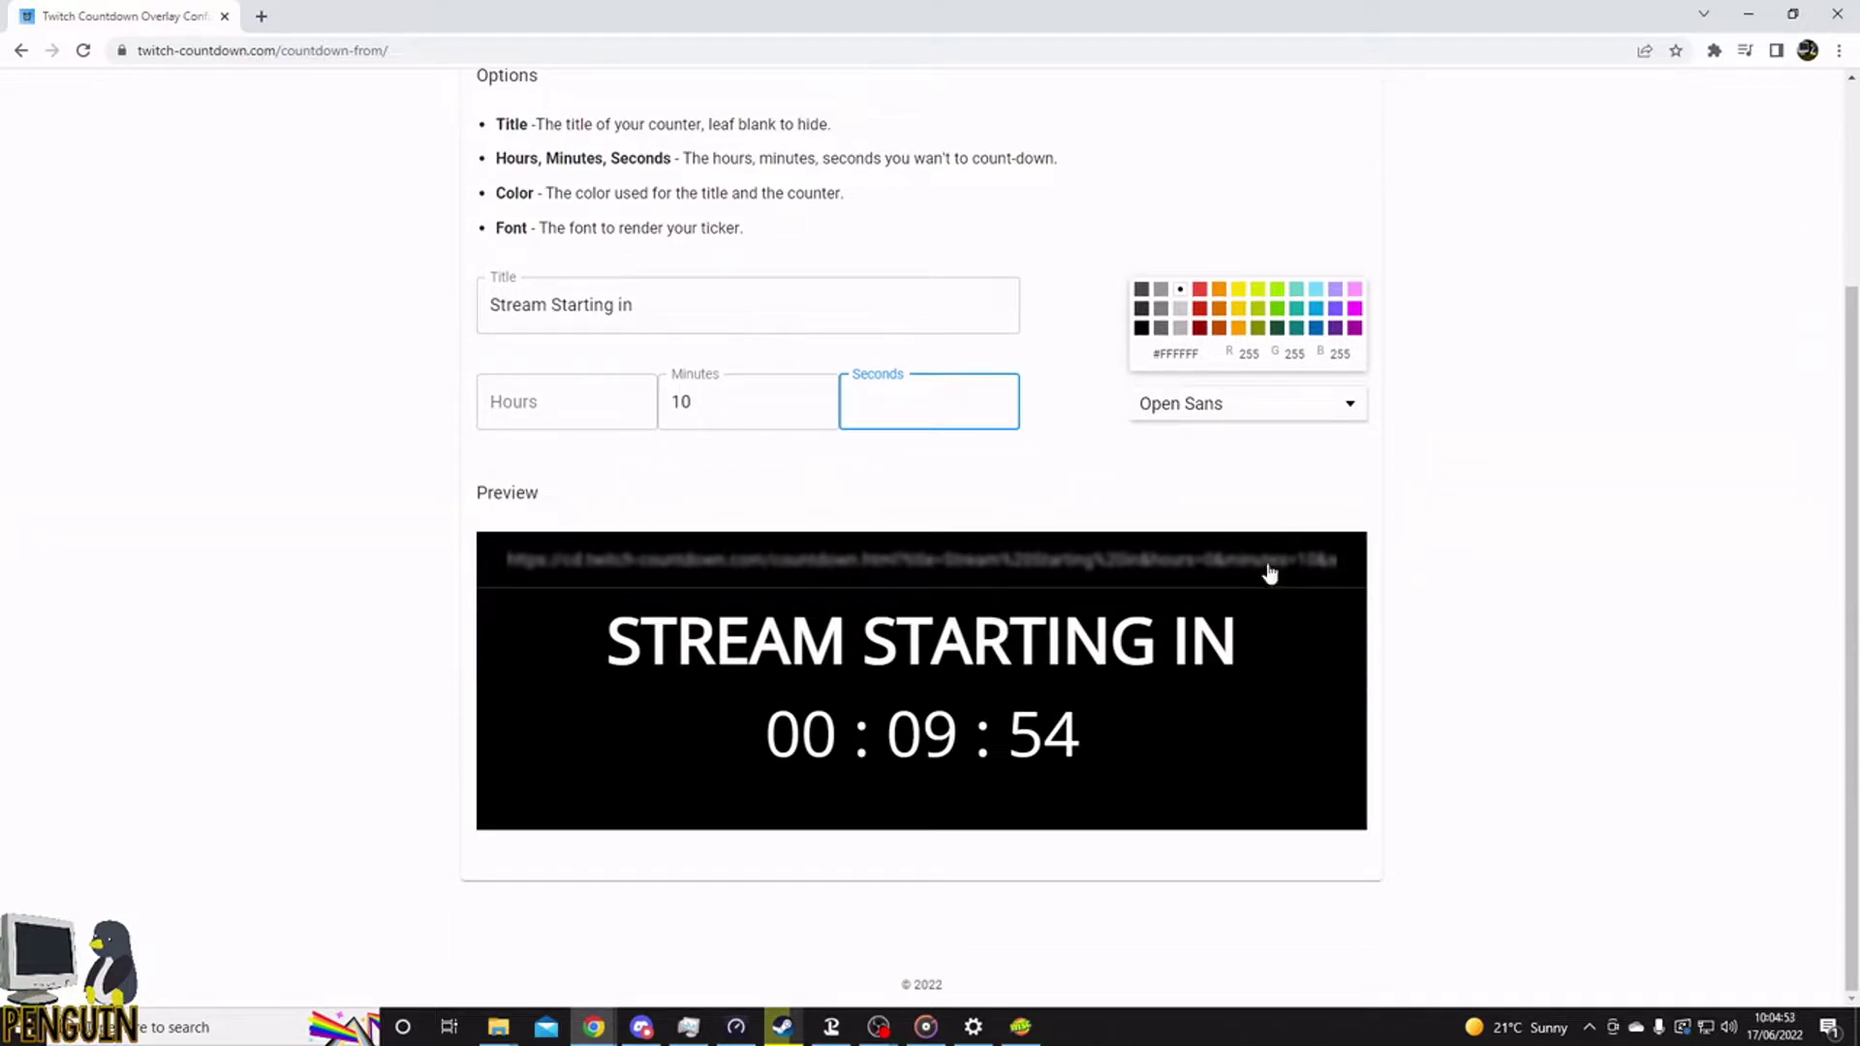
{"action": "left_click", "coordinate": [1238, 328]}
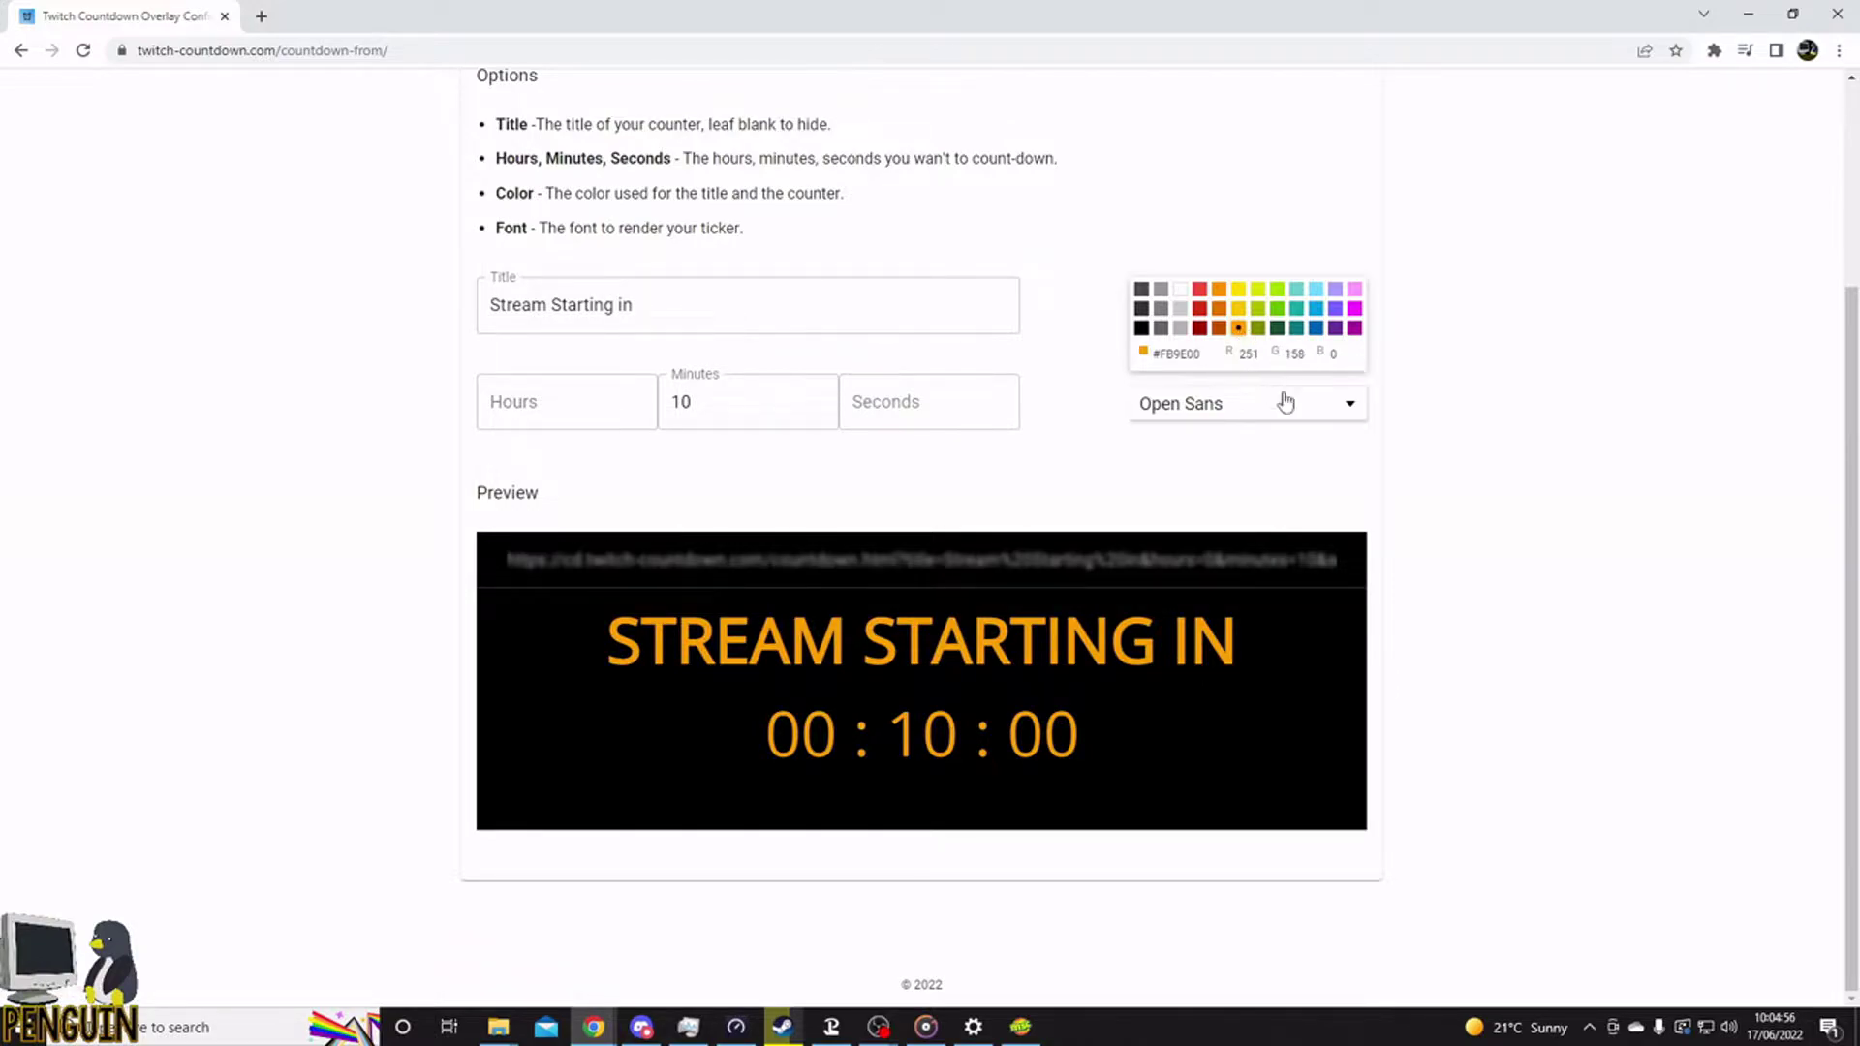
- Set the countdown's font to Courgette
{"action": "left_click", "coordinate": [1350, 405]}
{"action": "scroll", "coordinate": [1275, 497], "scroll_direction": "down", "scroll_amount": 2}
{"action": "scroll", "coordinate": [1275, 504], "scroll_direction": "down", "scroll_amount": 5}
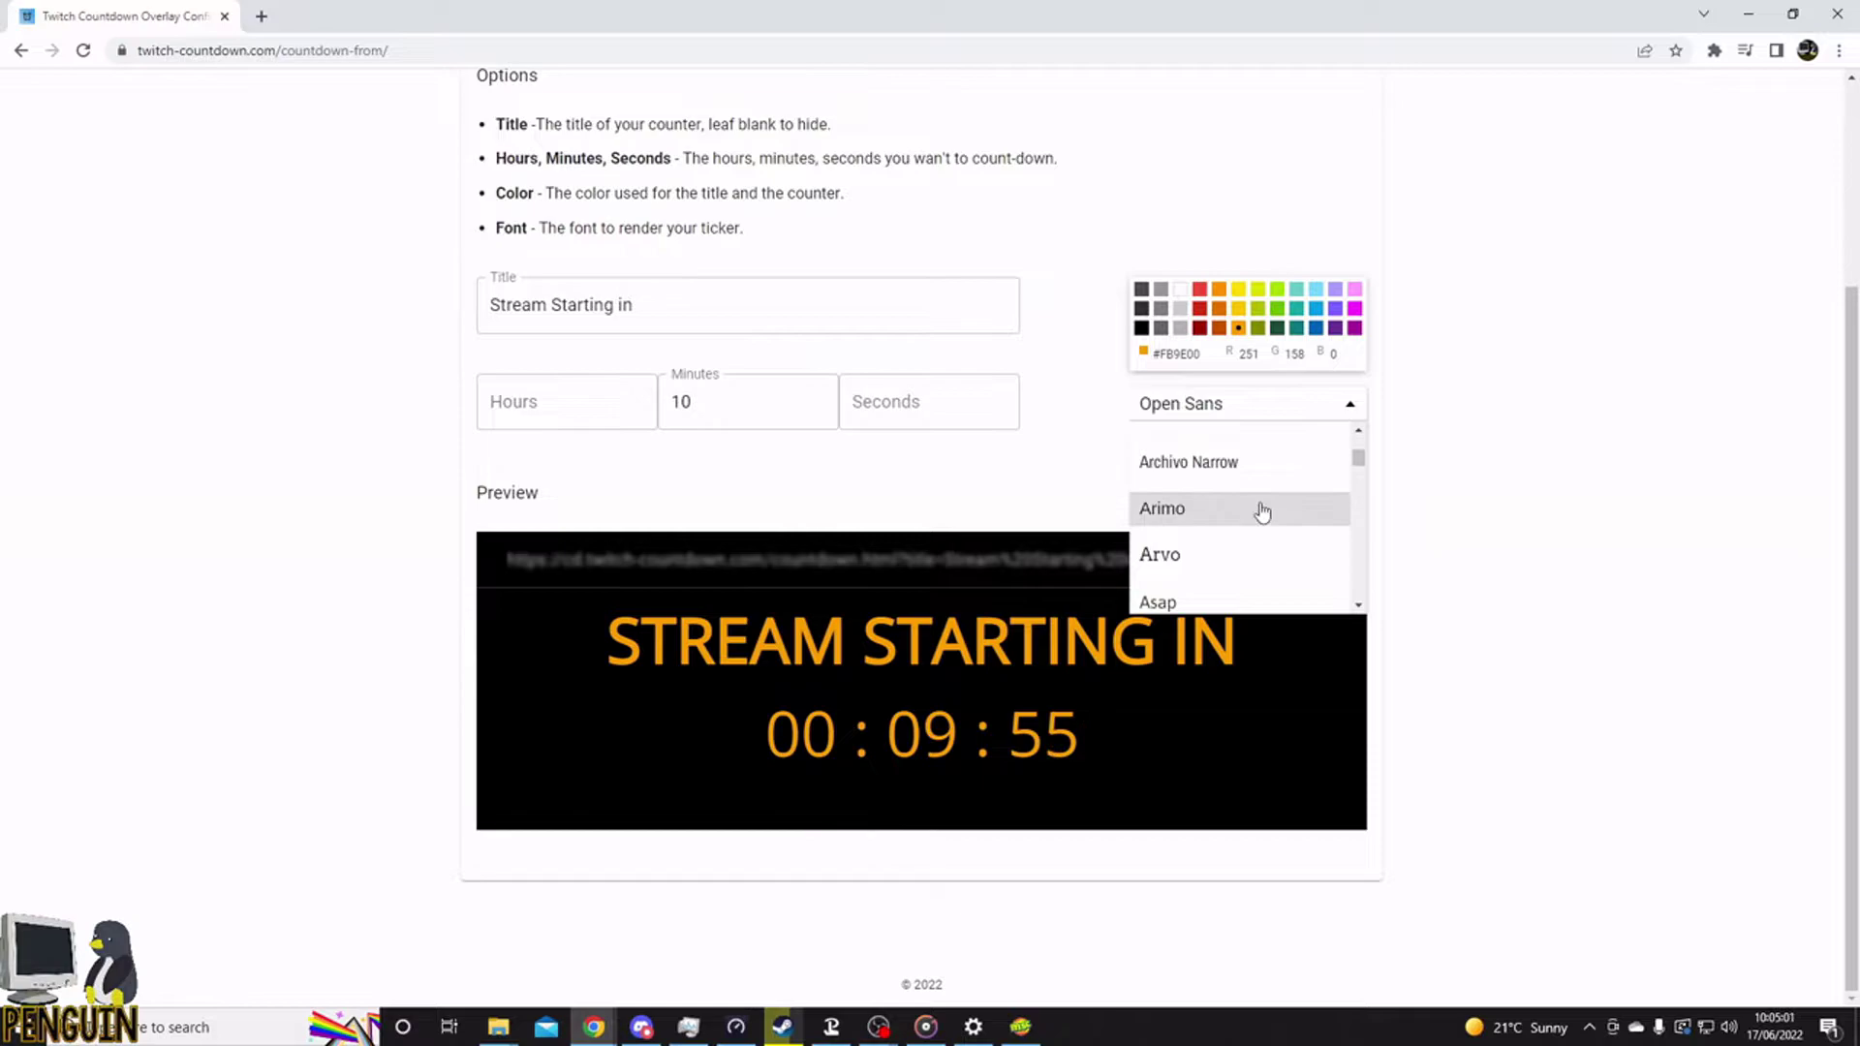
{"action": "scroll", "coordinate": [1259, 511], "scroll_direction": "down", "scroll_amount": 4}
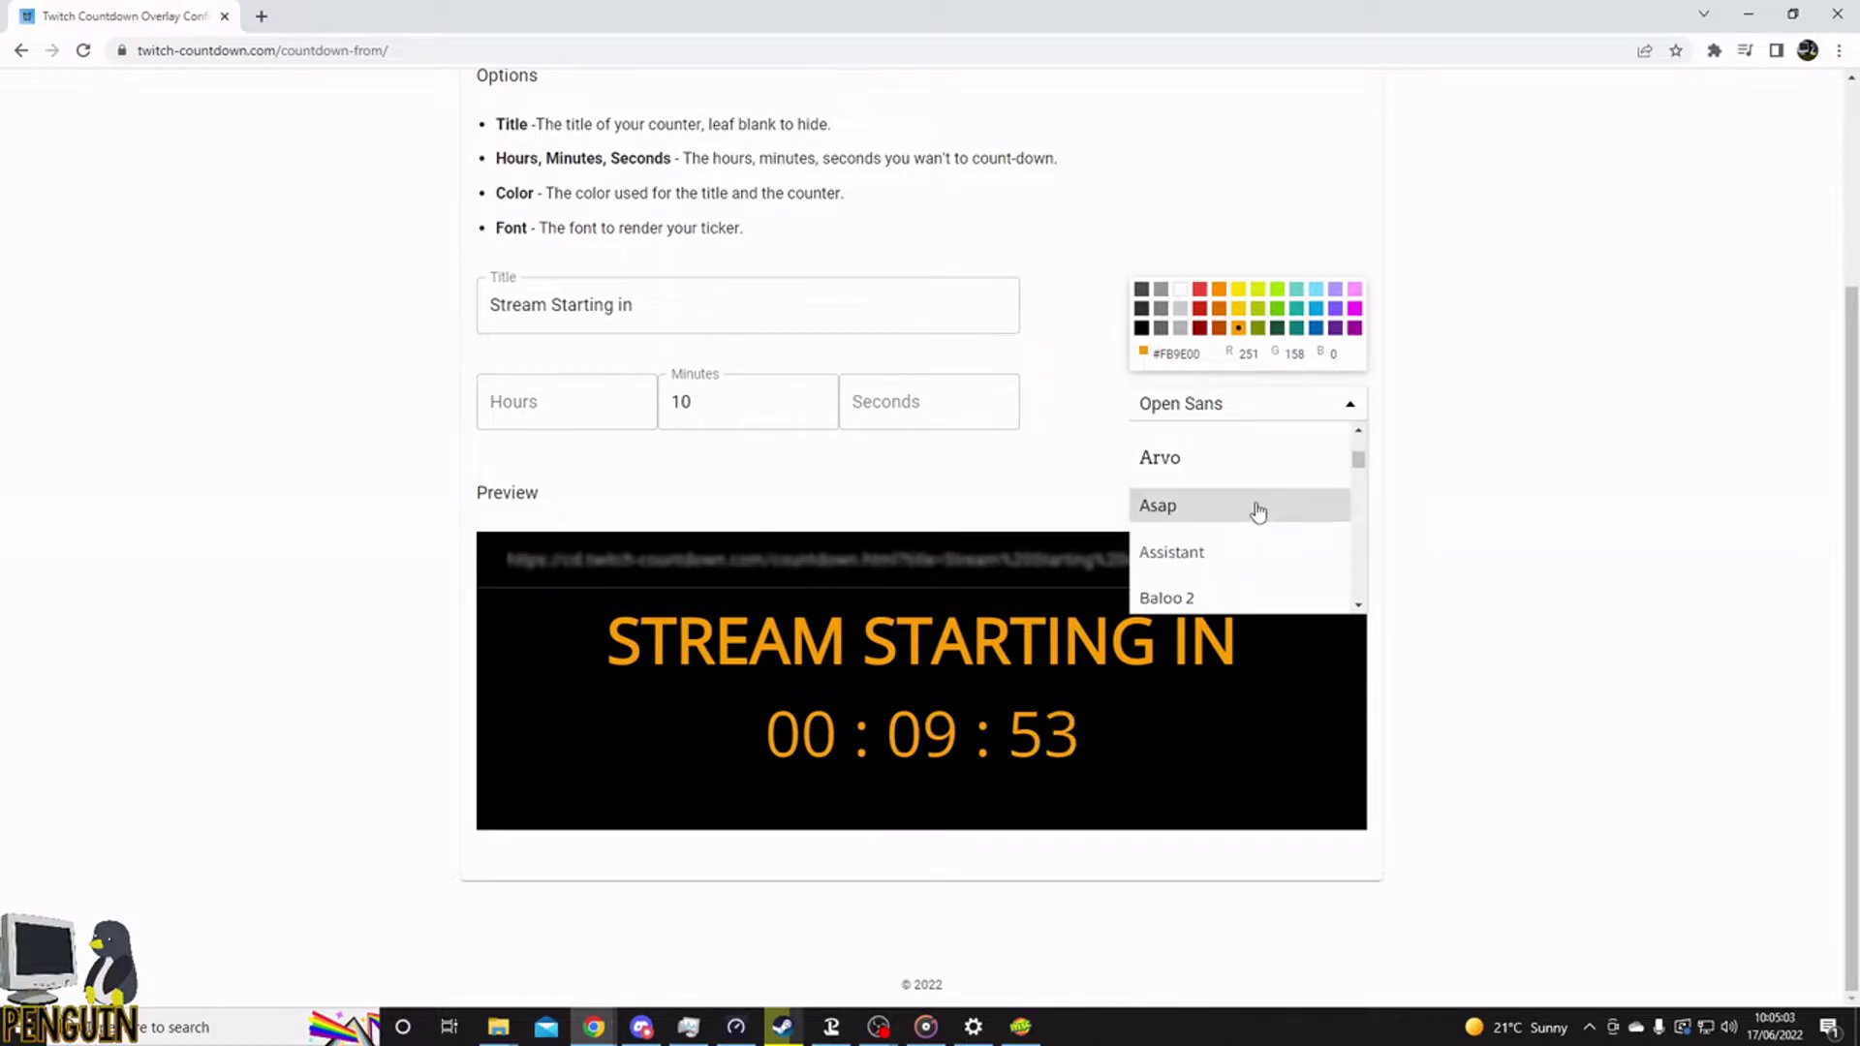
{"action": "scroll", "coordinate": [1252, 514], "scroll_direction": "down", "scroll_amount": 5}
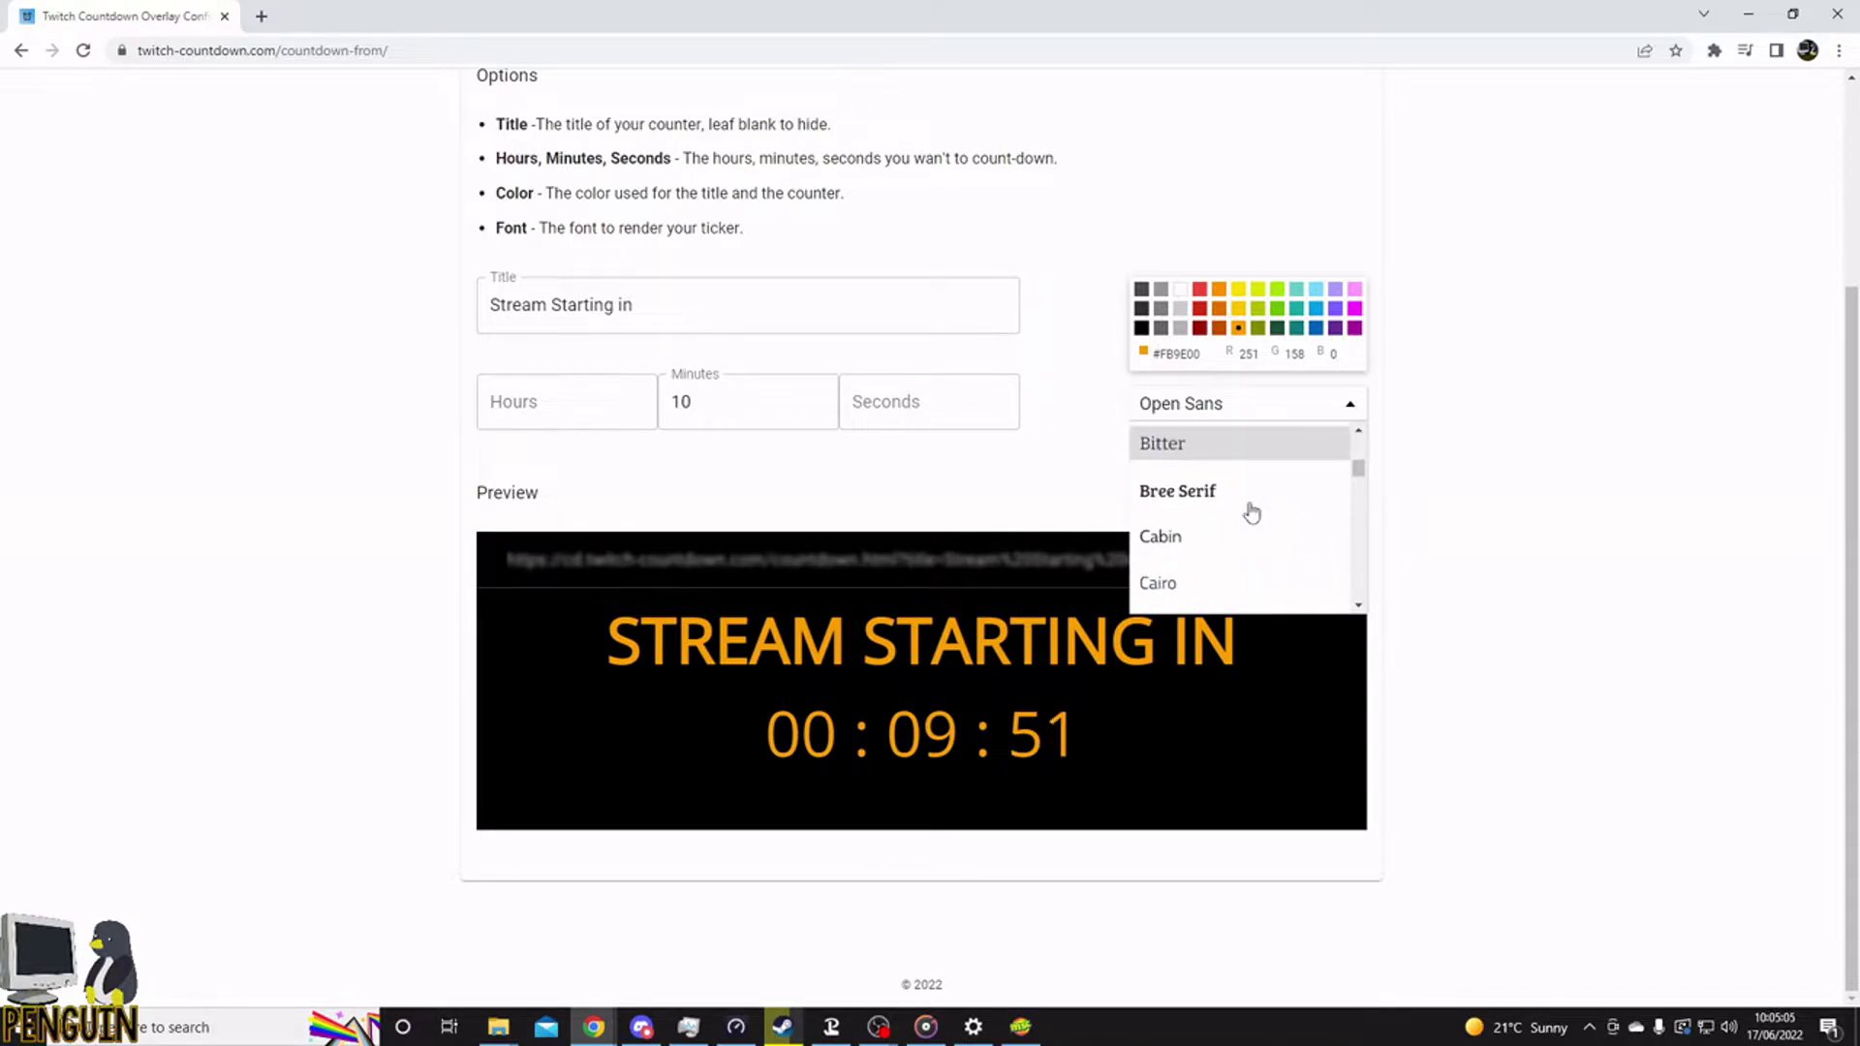
{"action": "scroll", "coordinate": [1252, 511], "scroll_direction": "down", "scroll_amount": 3}
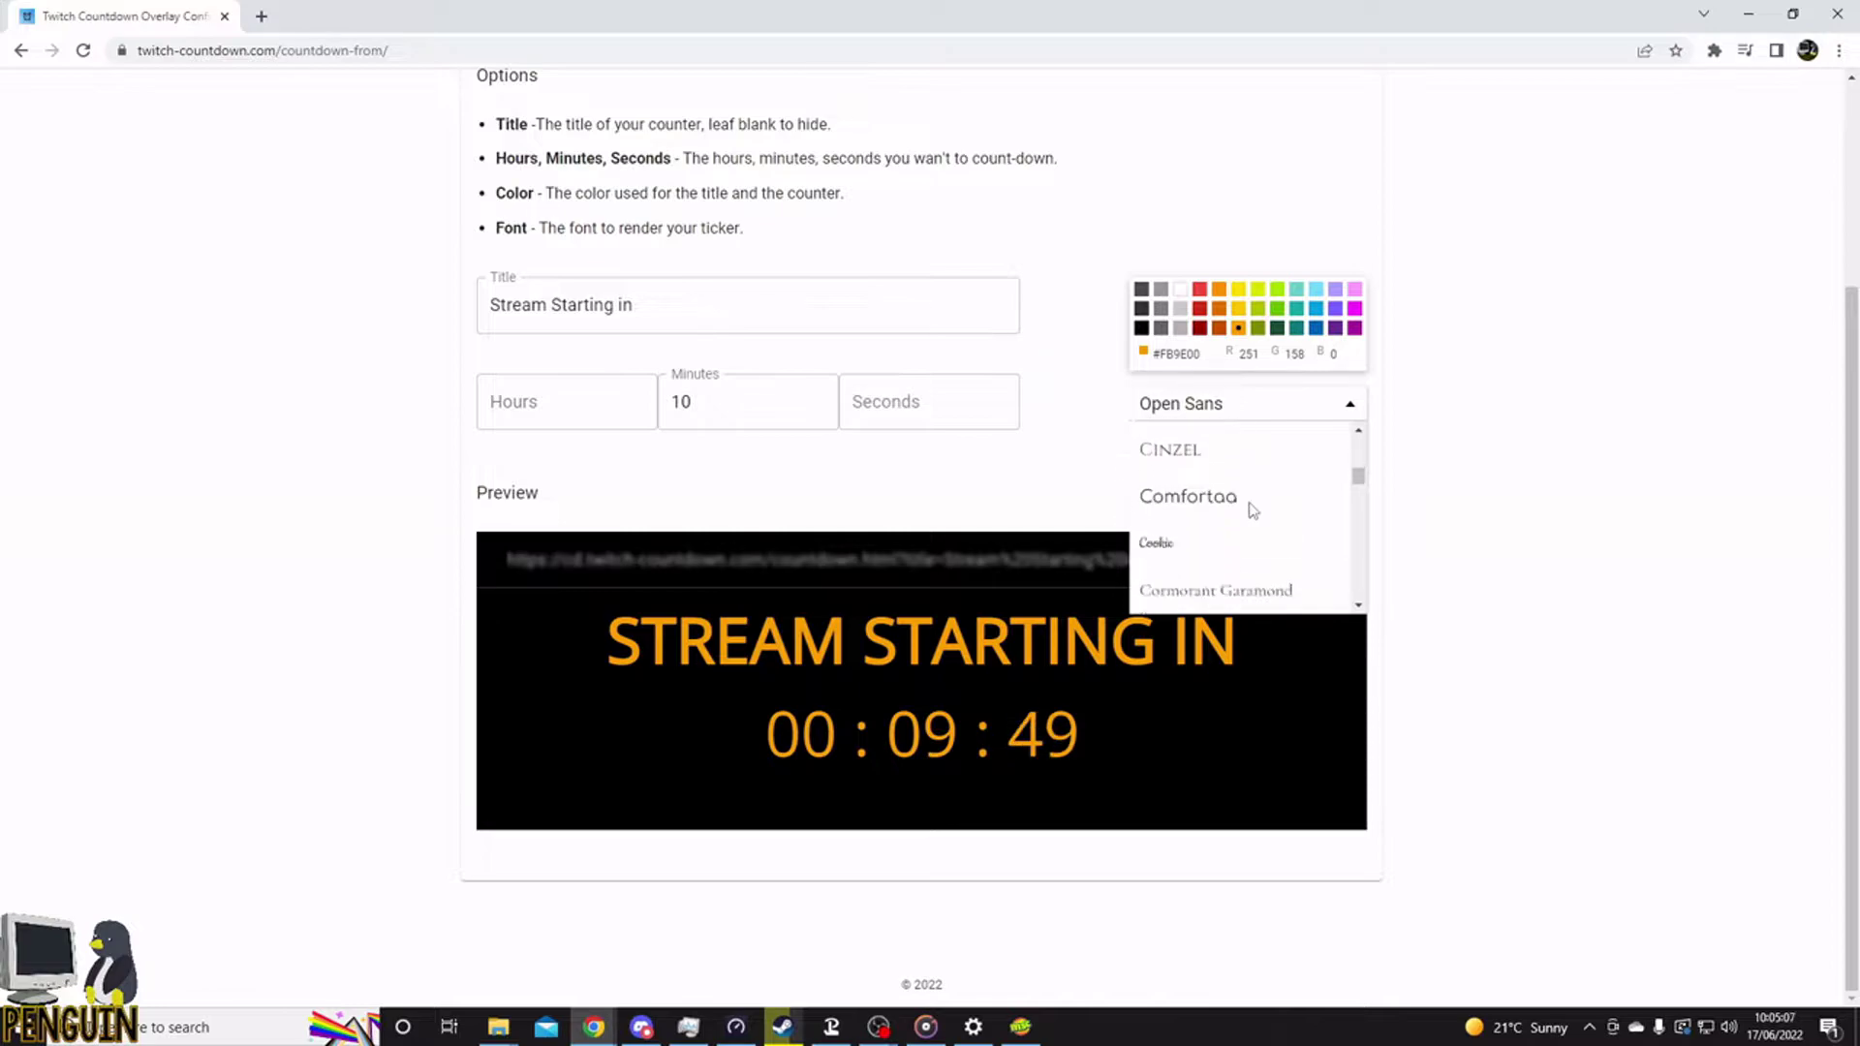
{"action": "left_click", "coordinate": [1244, 514]}
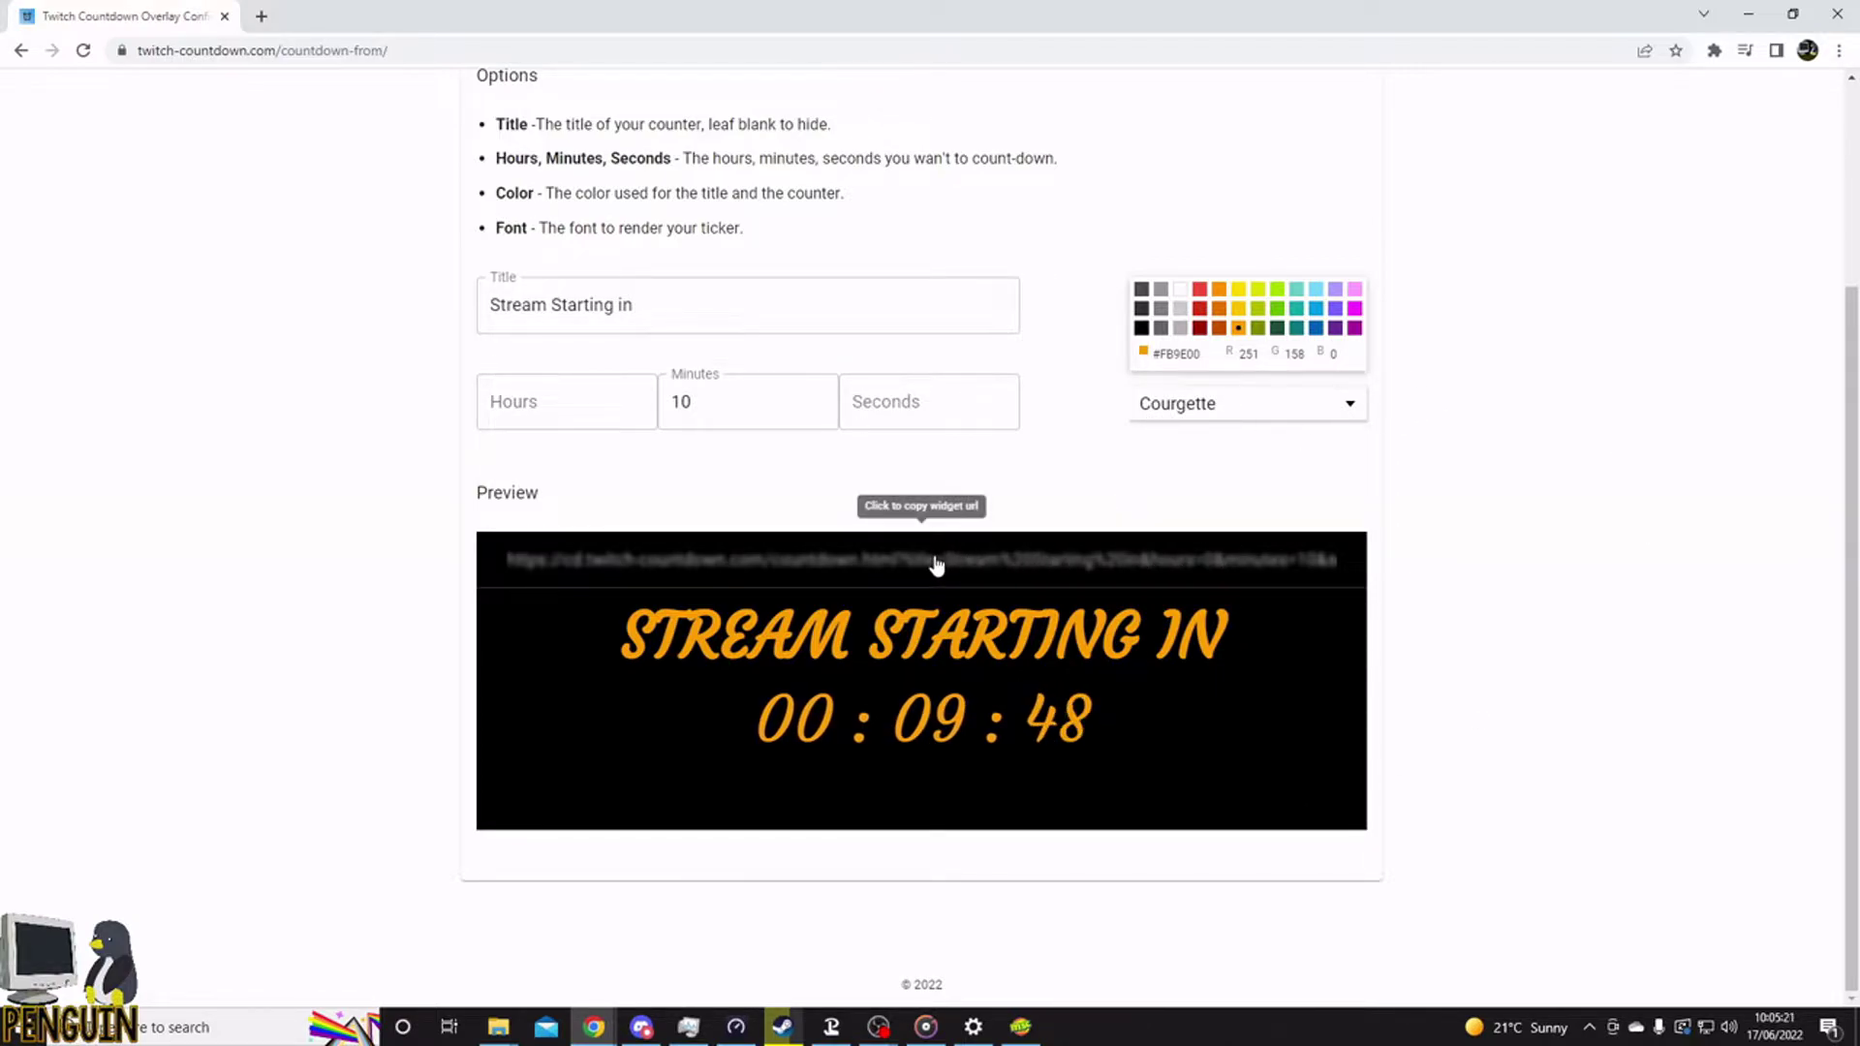
- Copy the countdown widget's URL and switch back to OBS
{"action": "left_click", "coordinate": [988, 568]}
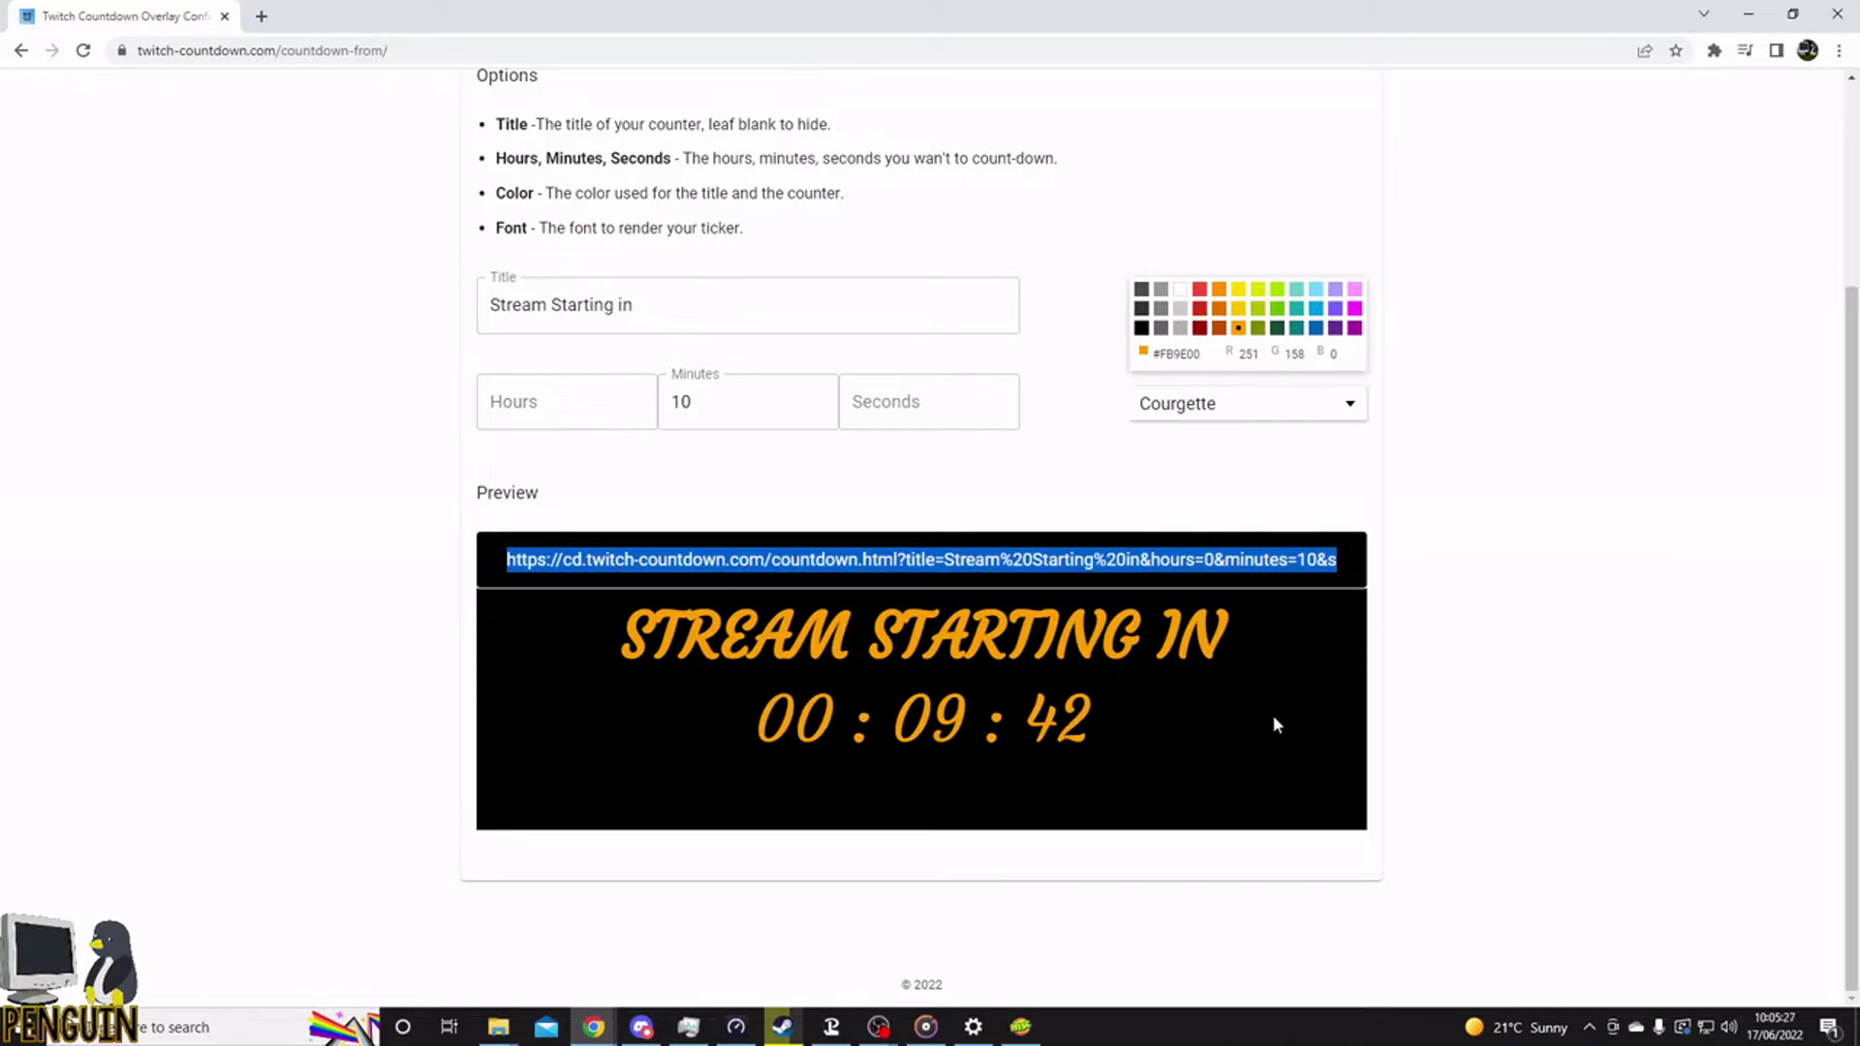
{"action": "key", "text": "alt+Tab"}
{"action": "key", "text": "alt+Tab"}
{"action": "key", "text": "alt+Tab"}
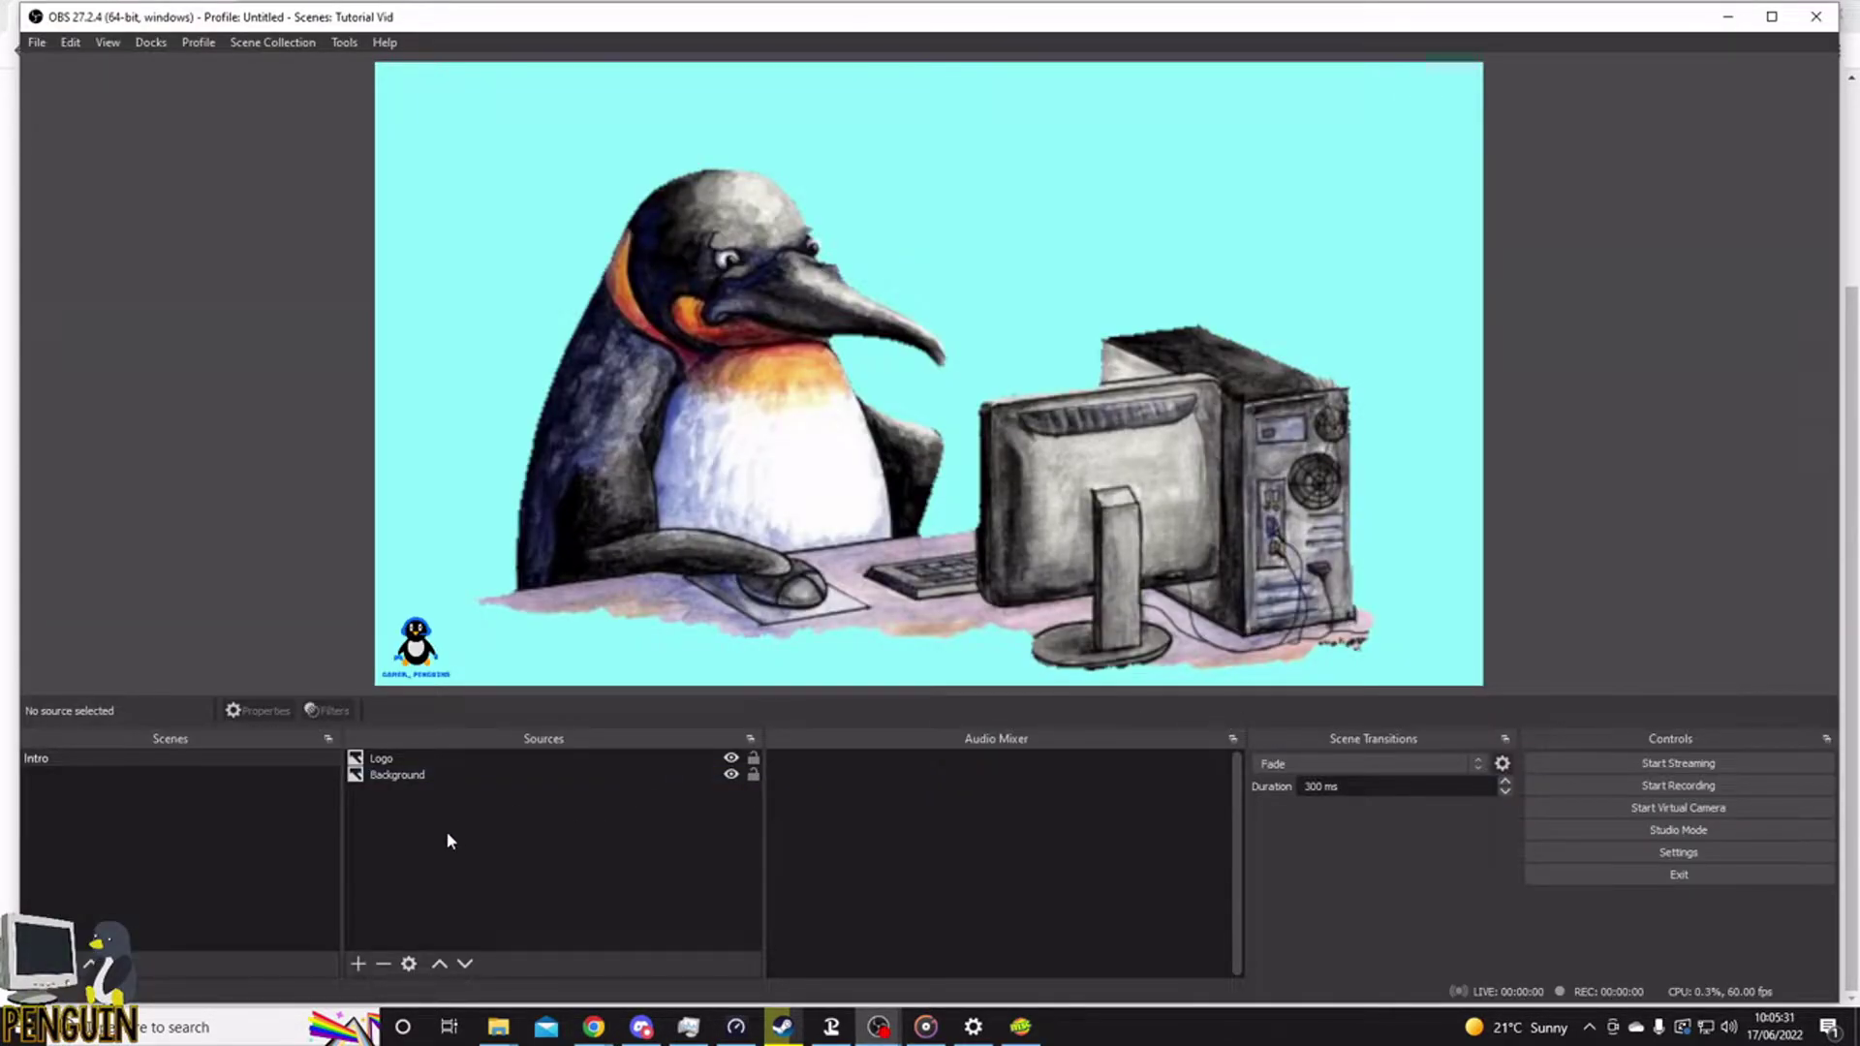
- Add a new Browser source named "Countdown timer" to the Intro scene
{"action": "right_click", "coordinate": [449, 833]}
{"action": "mouse_move", "coordinate": [516, 850]}
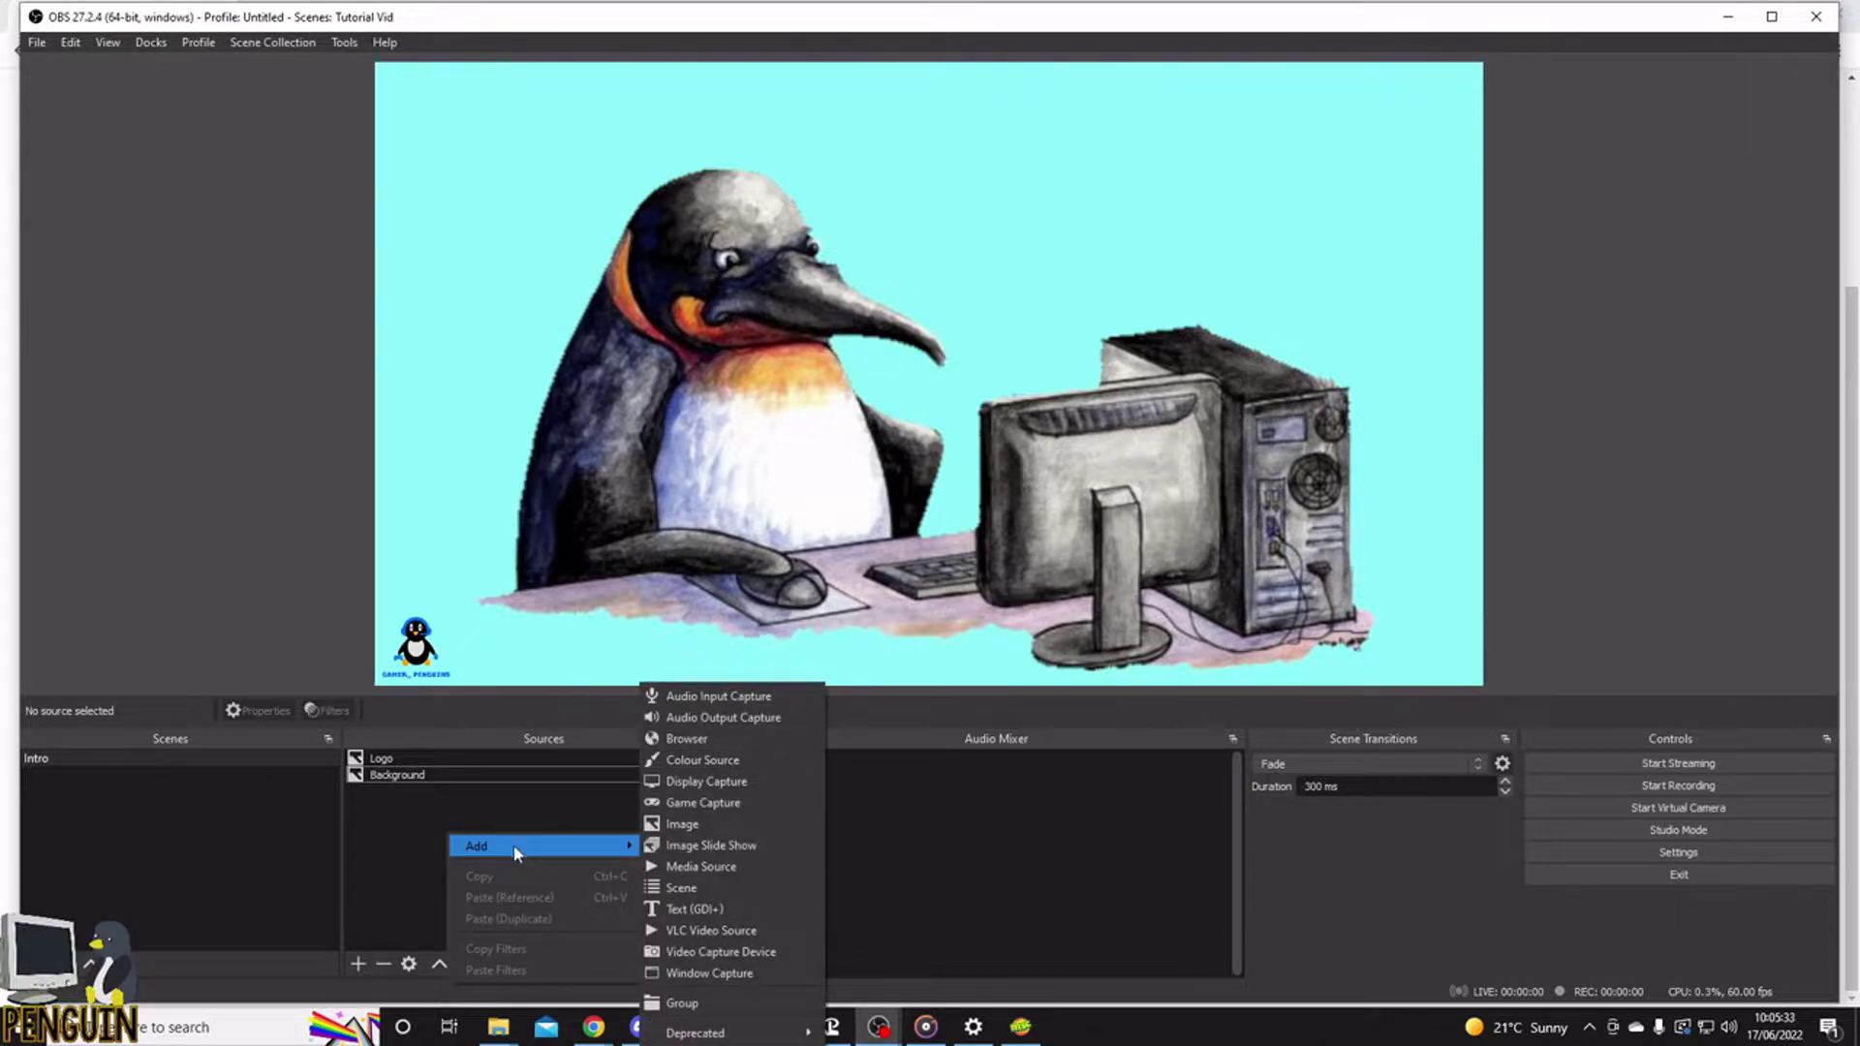
{"action": "left_click", "coordinate": [717, 738]}
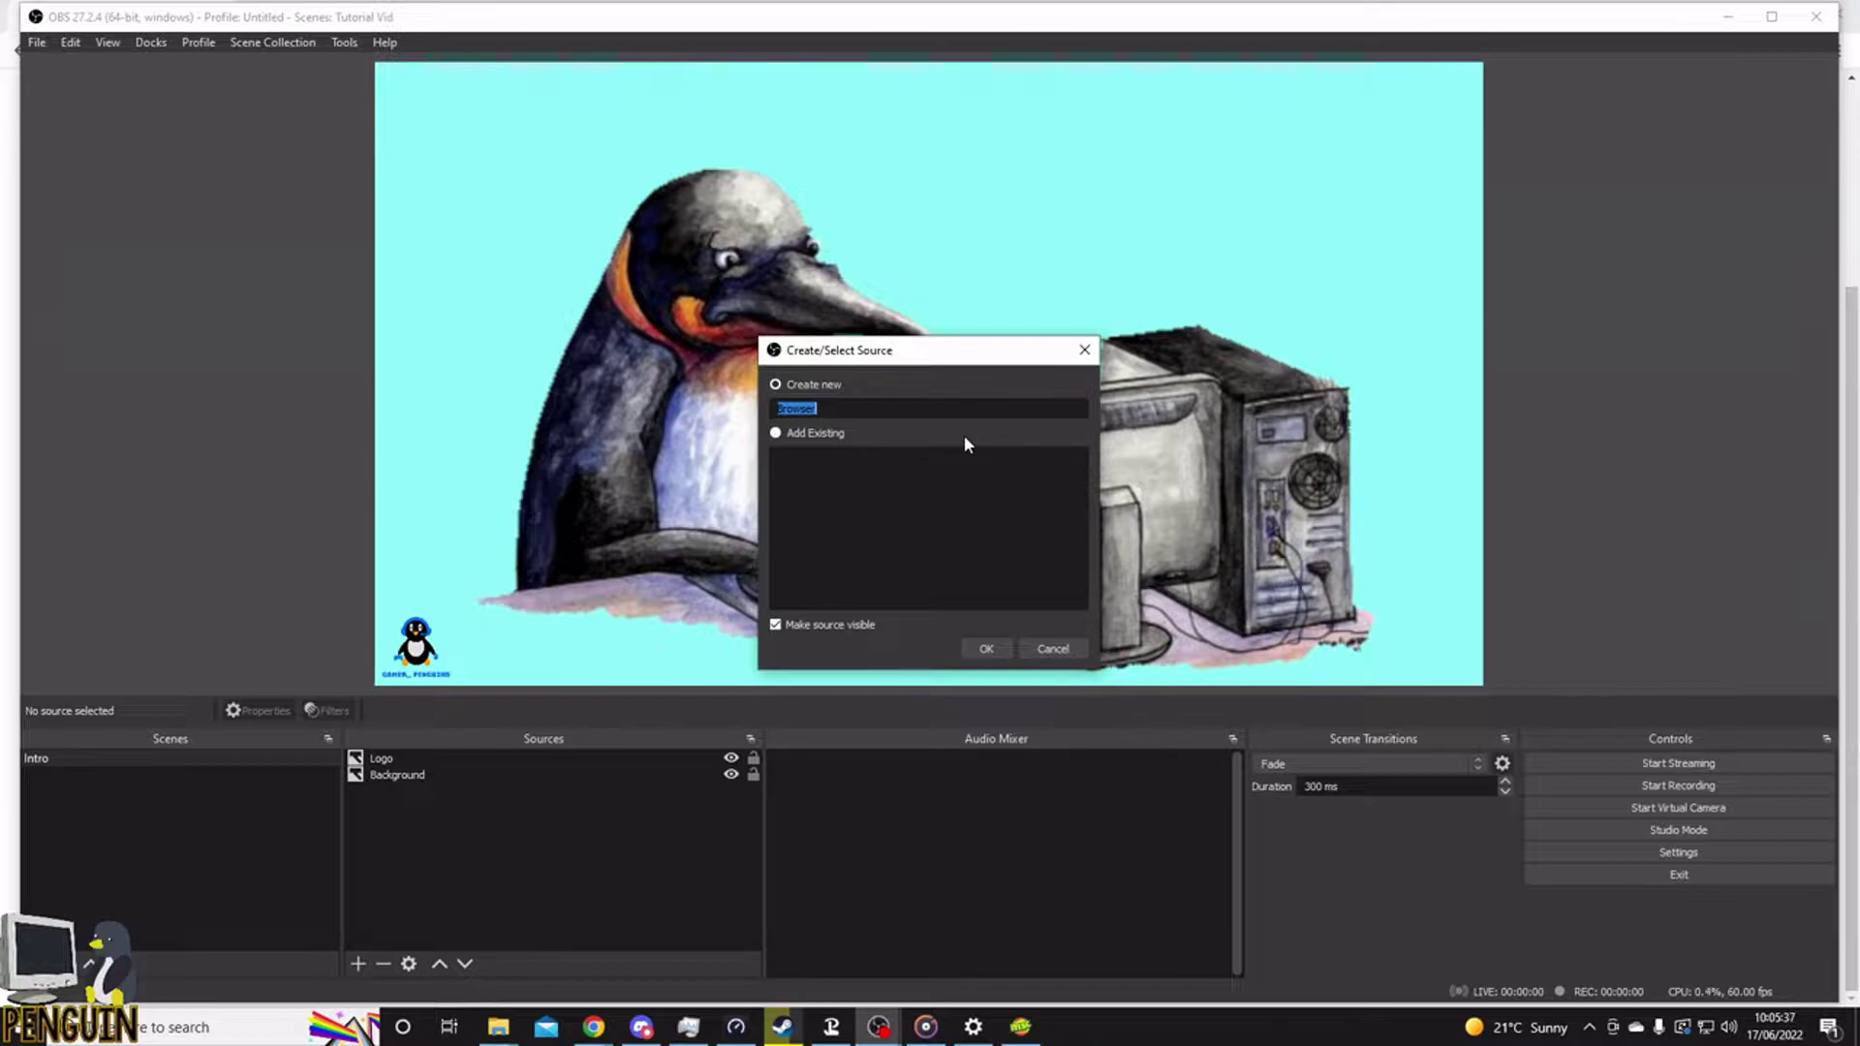
{"action": "type", "text": "Countdown timer"}
{"action": "key", "text": "Return"}
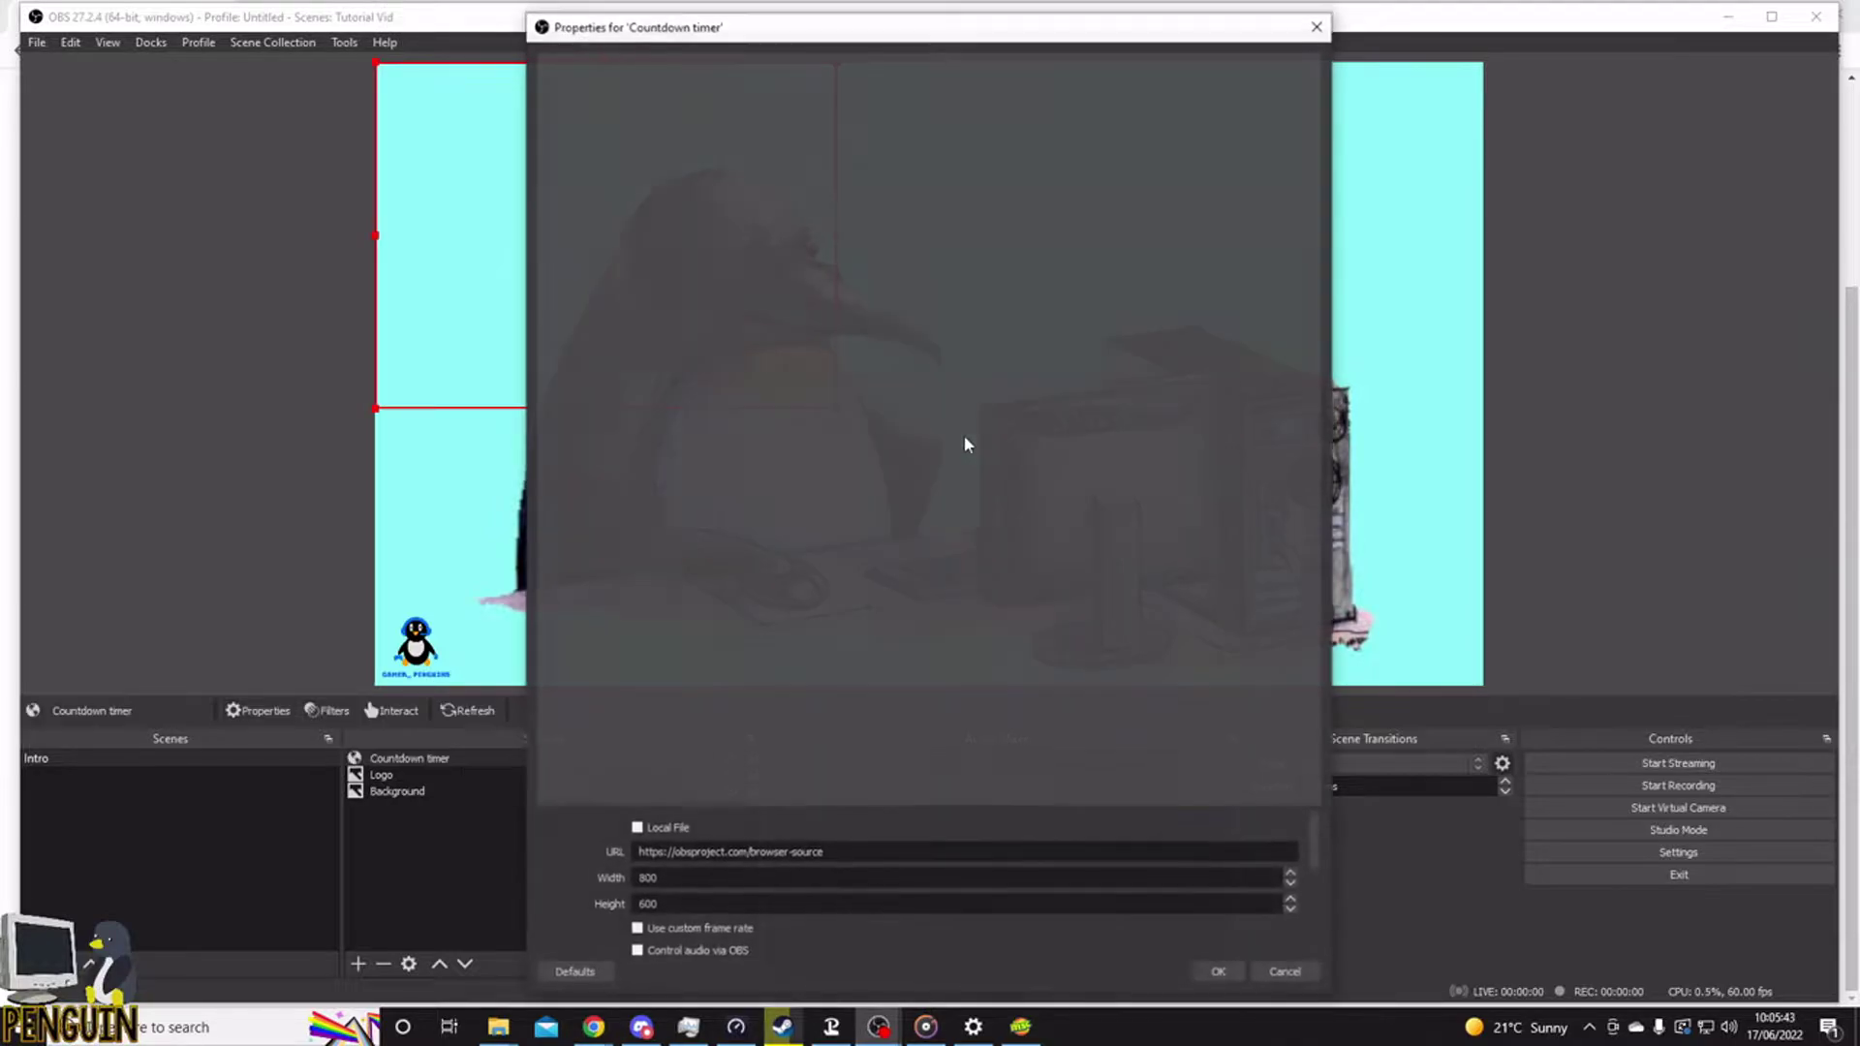
- Replace the Countdown timer source's default URL with the copied countdown widget URL and accept the properties
{"action": "left_click_drag", "start_coordinate": [827, 852], "coordinate": [626, 853]}
{"action": "key", "text": "ctrl+v"}
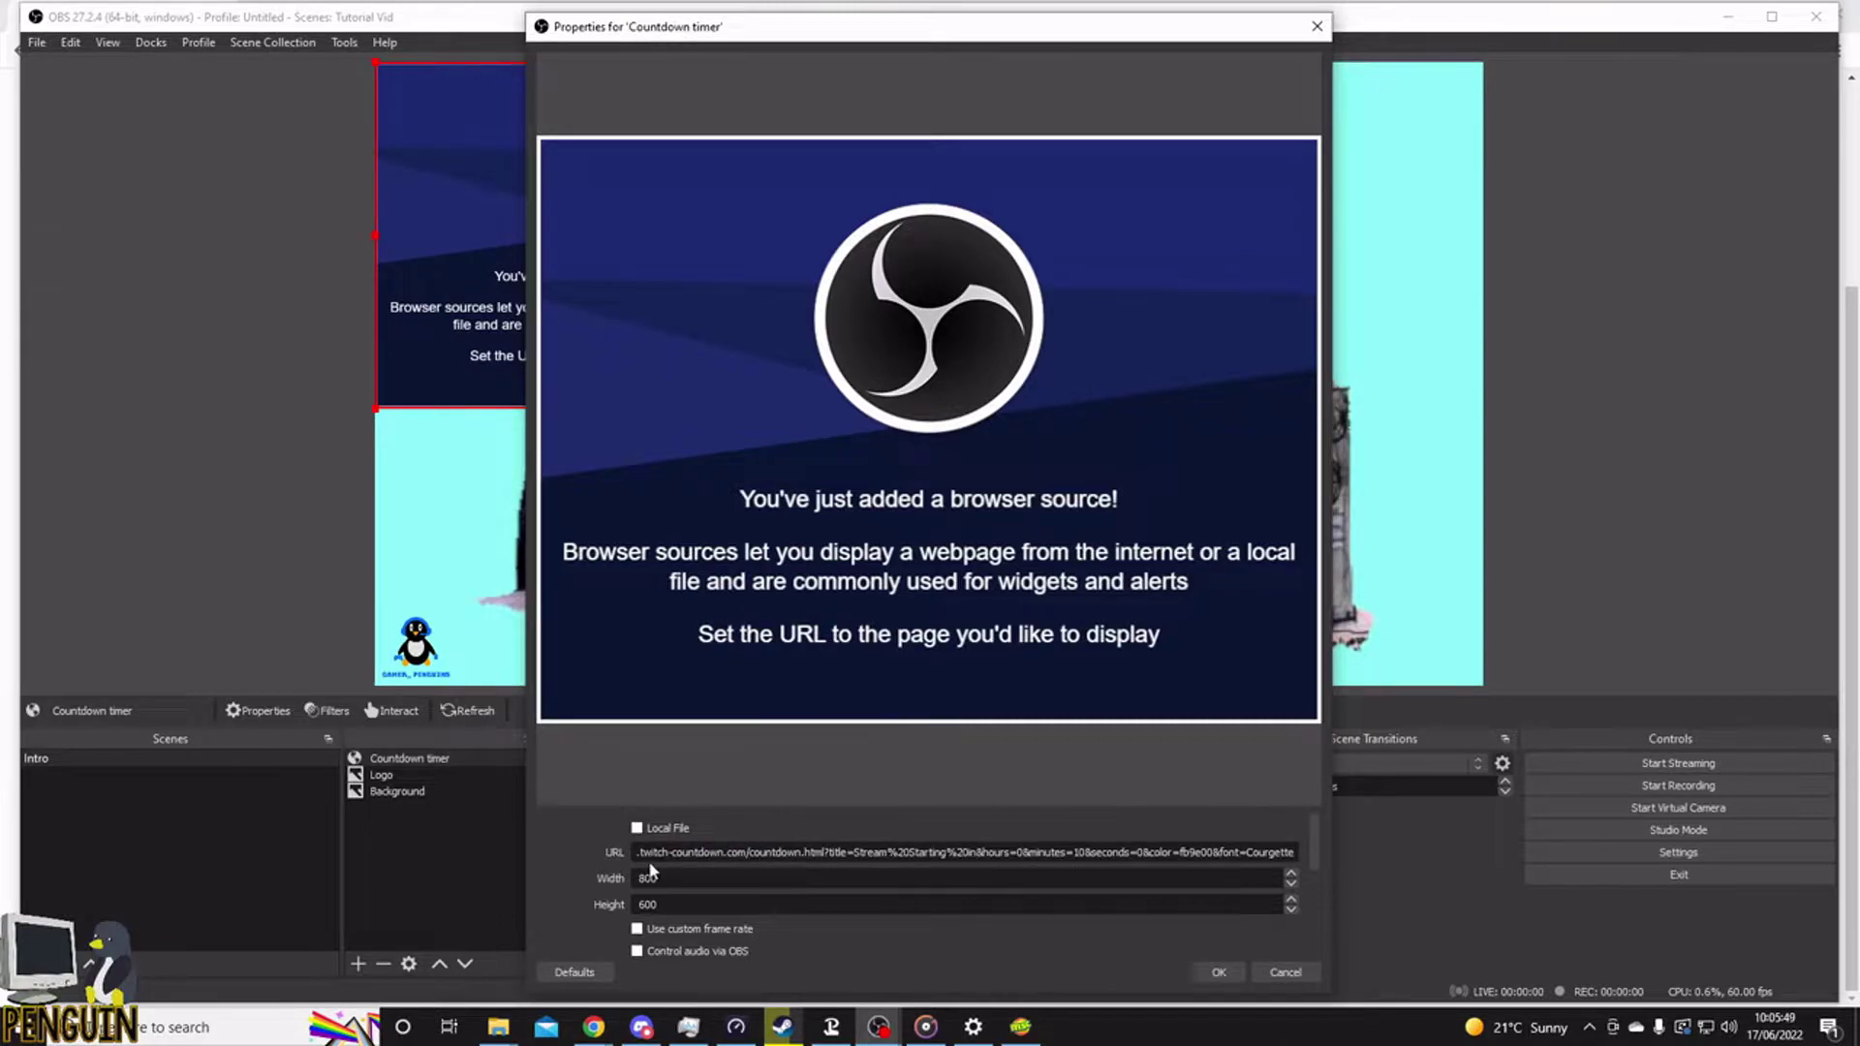
{"action": "left_click", "coordinate": [1217, 971]}
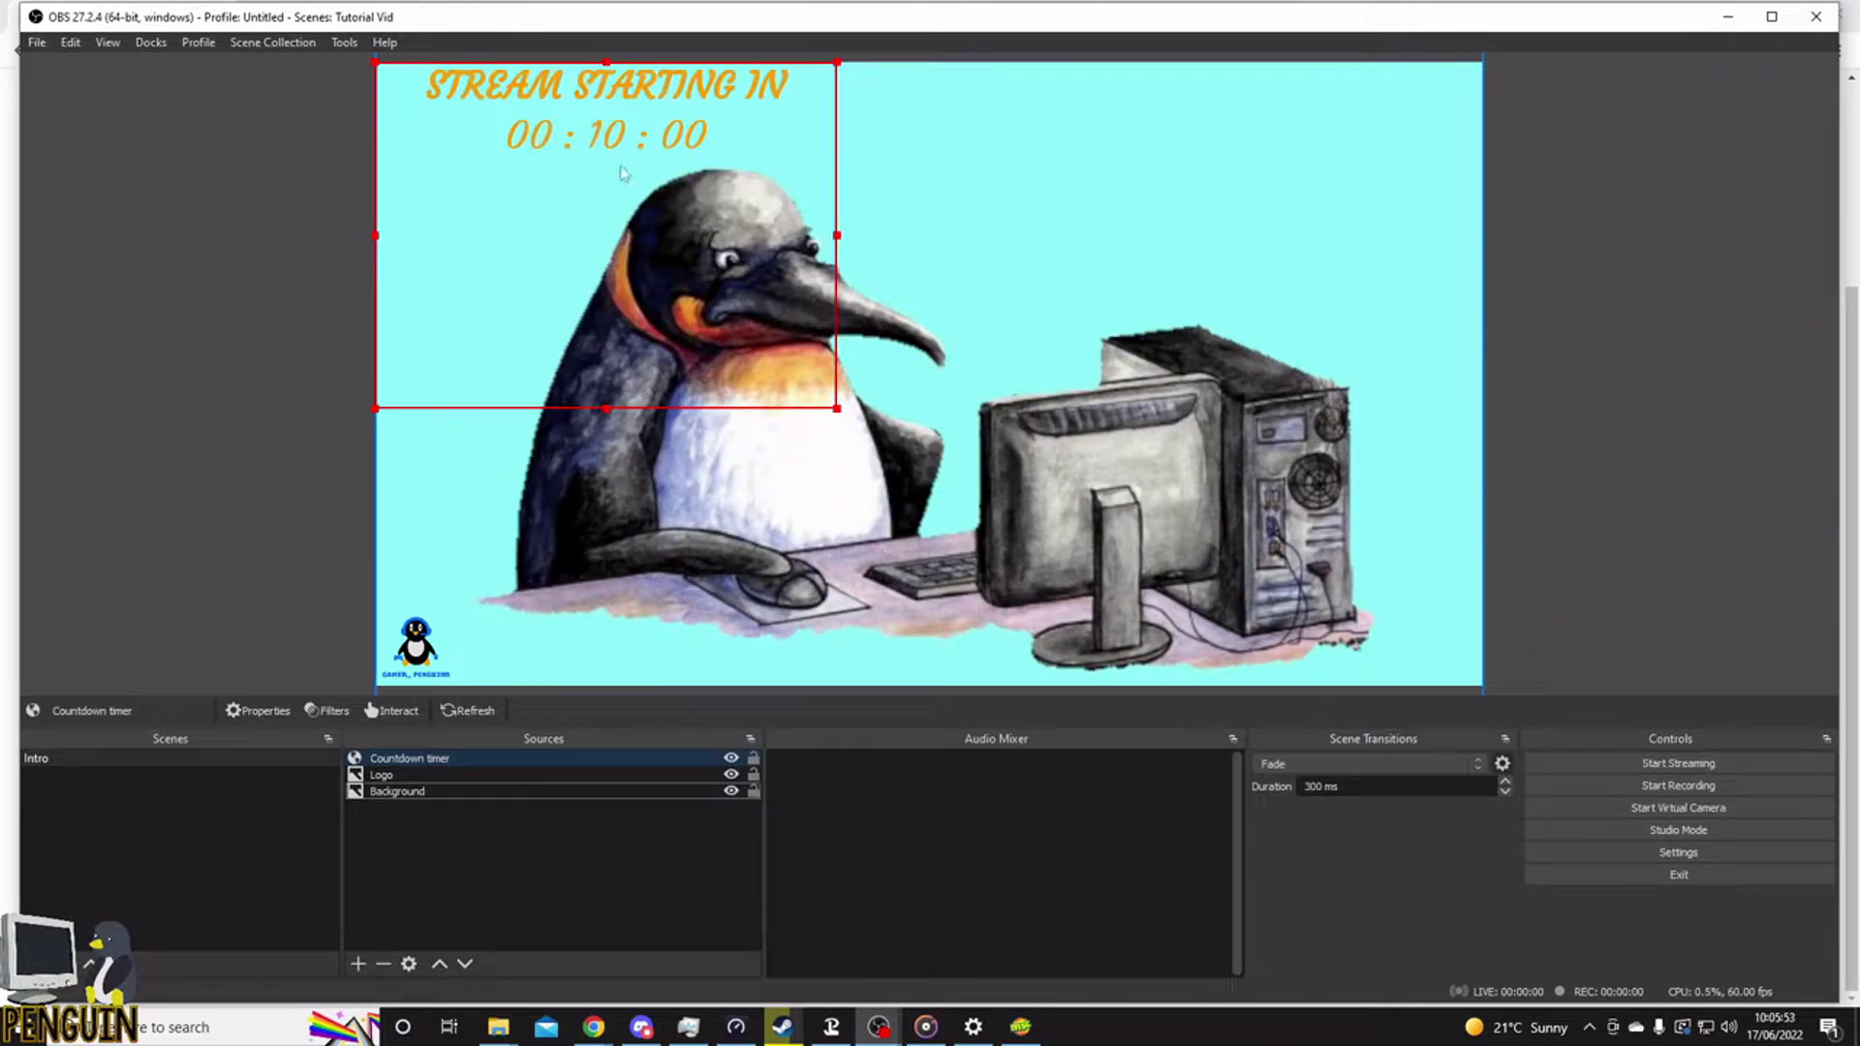
- Move the countdown timer to the canvas's upper right, enlarge it to reach the right edge, and deselect it
{"action": "left_click_drag", "start_coordinate": [570, 101], "coordinate": [950, 120]}
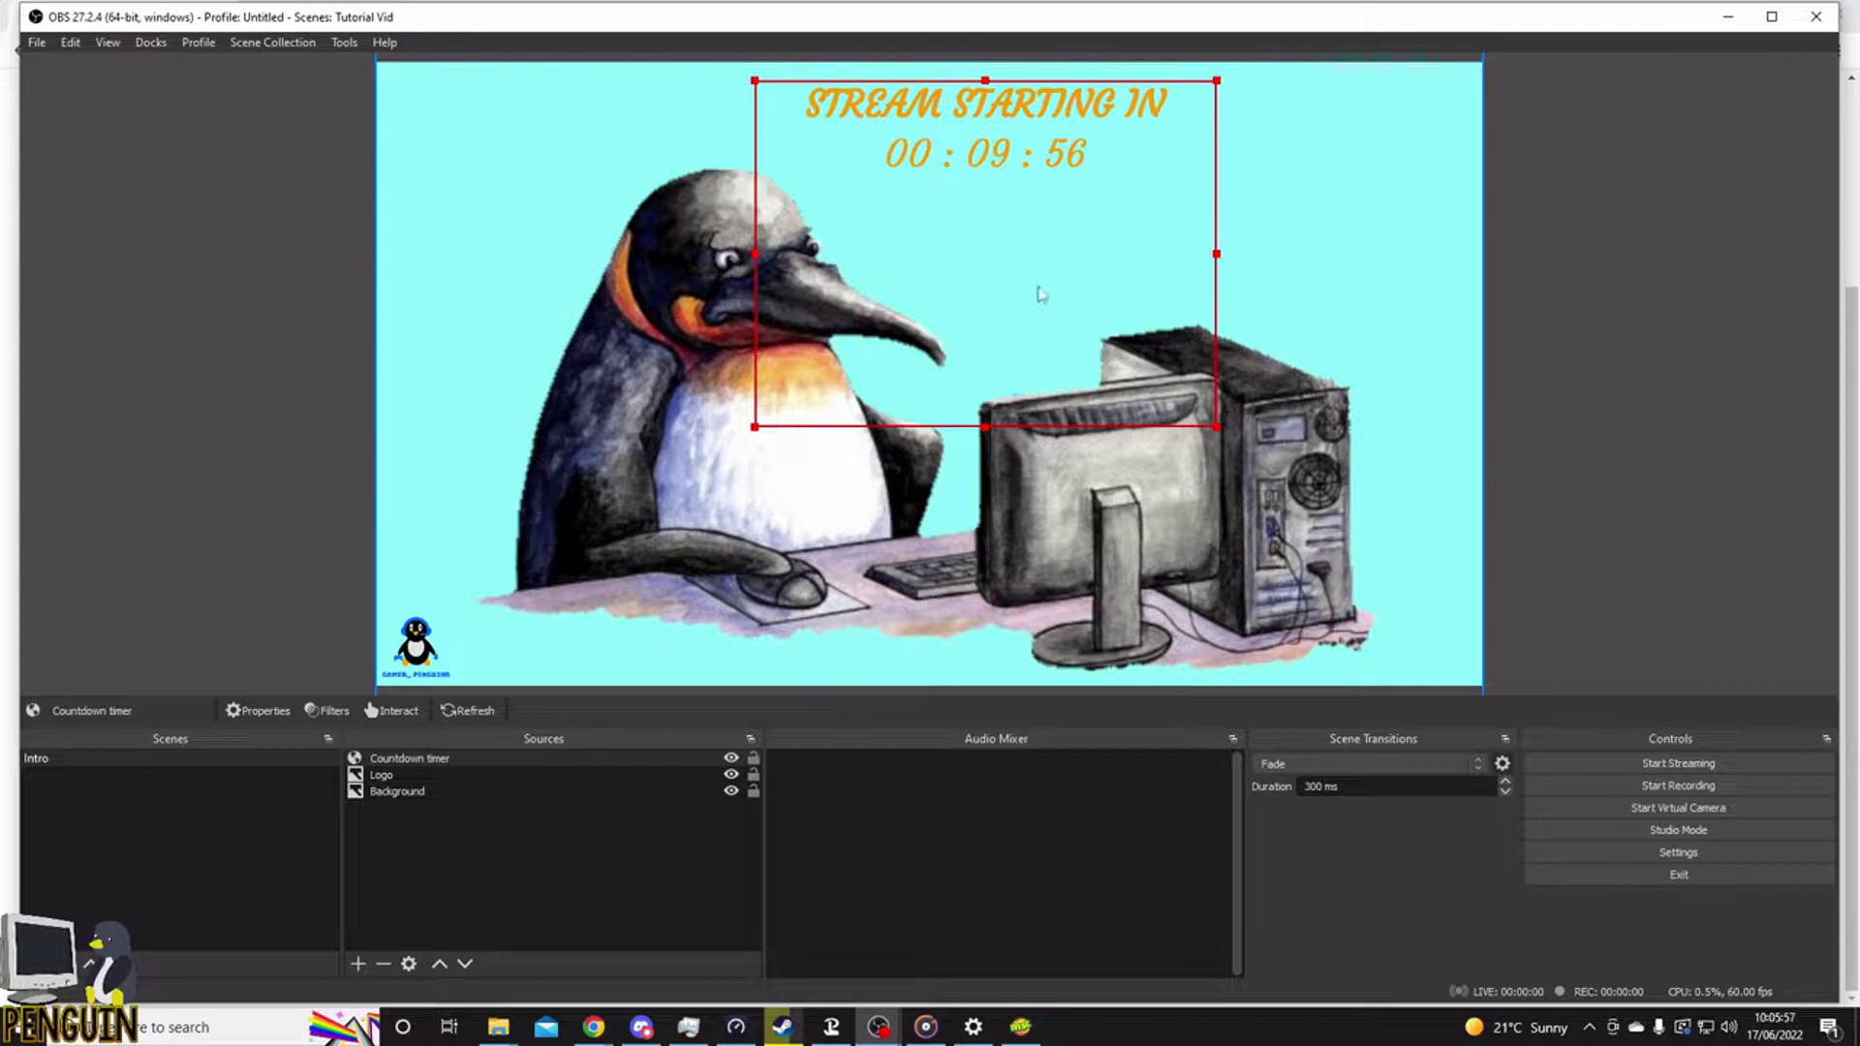
{"action": "left_click_drag", "start_coordinate": [1217, 253], "coordinate": [1483, 291]}
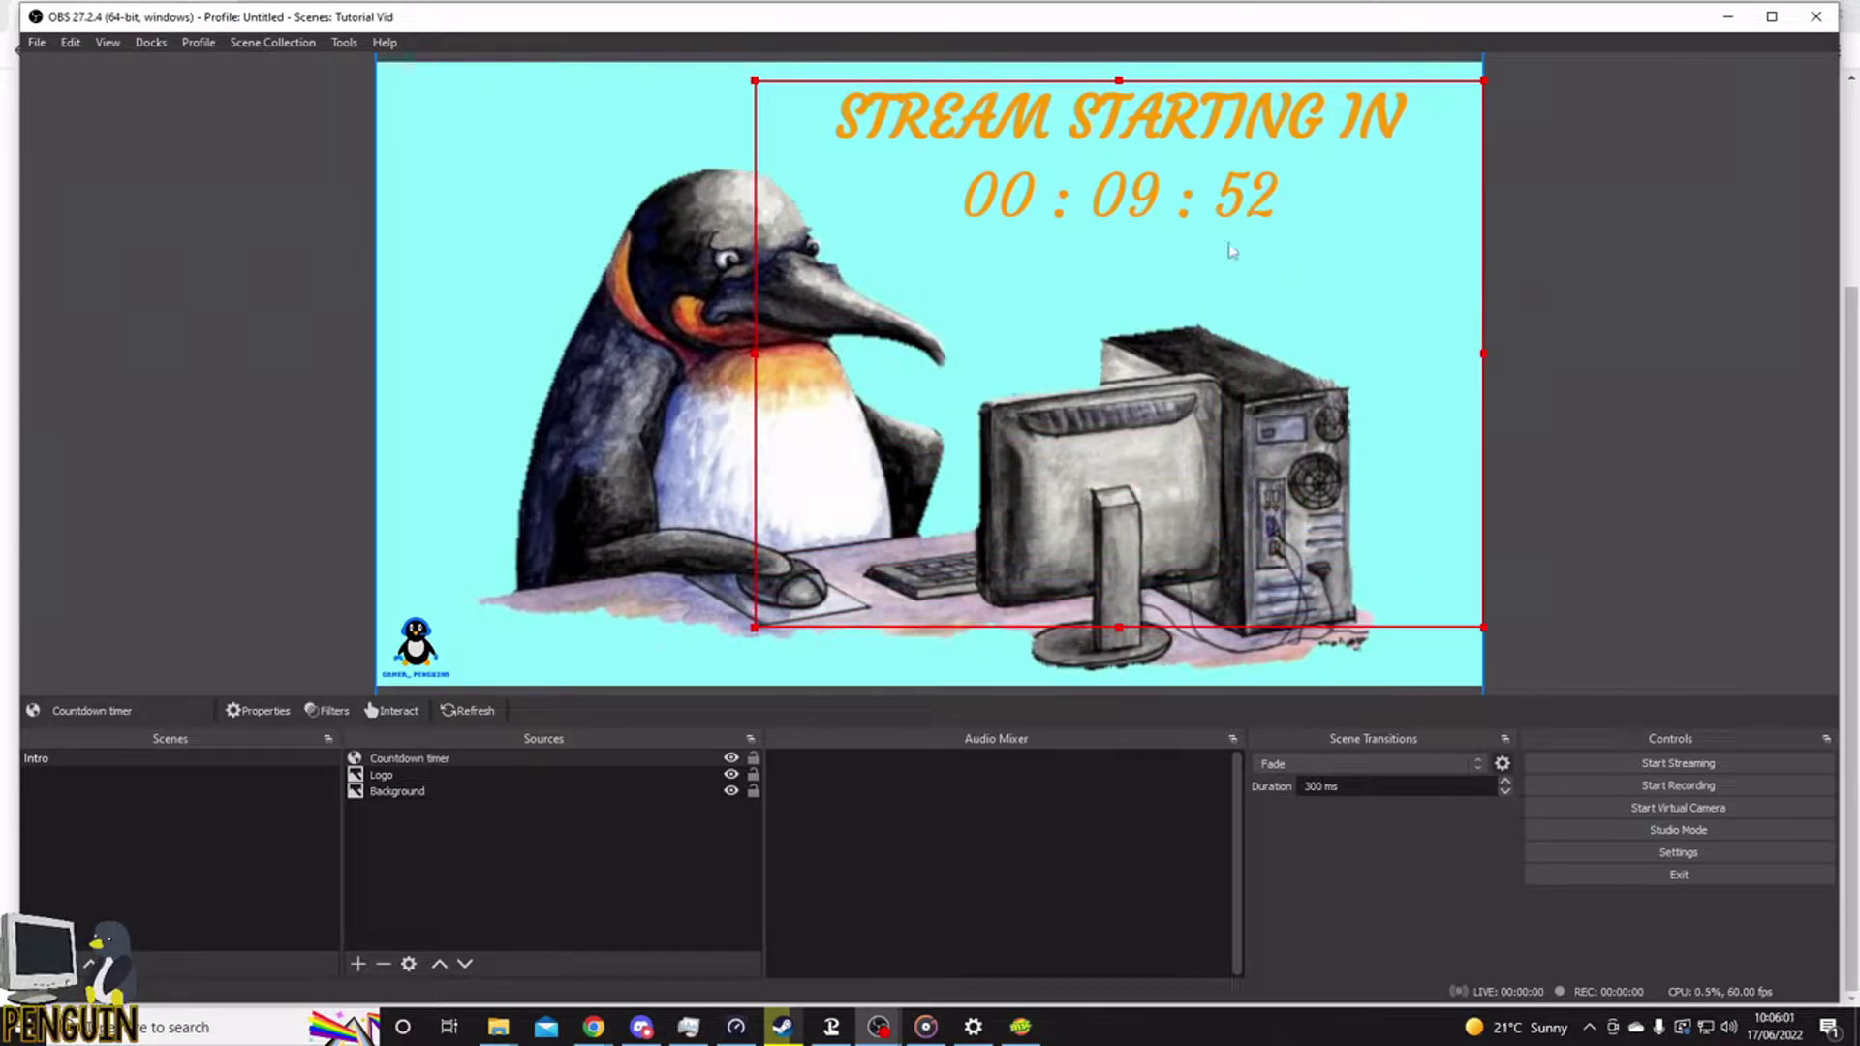
{"action": "left_click_drag", "start_coordinate": [1173, 286], "coordinate": [1173, 297]}
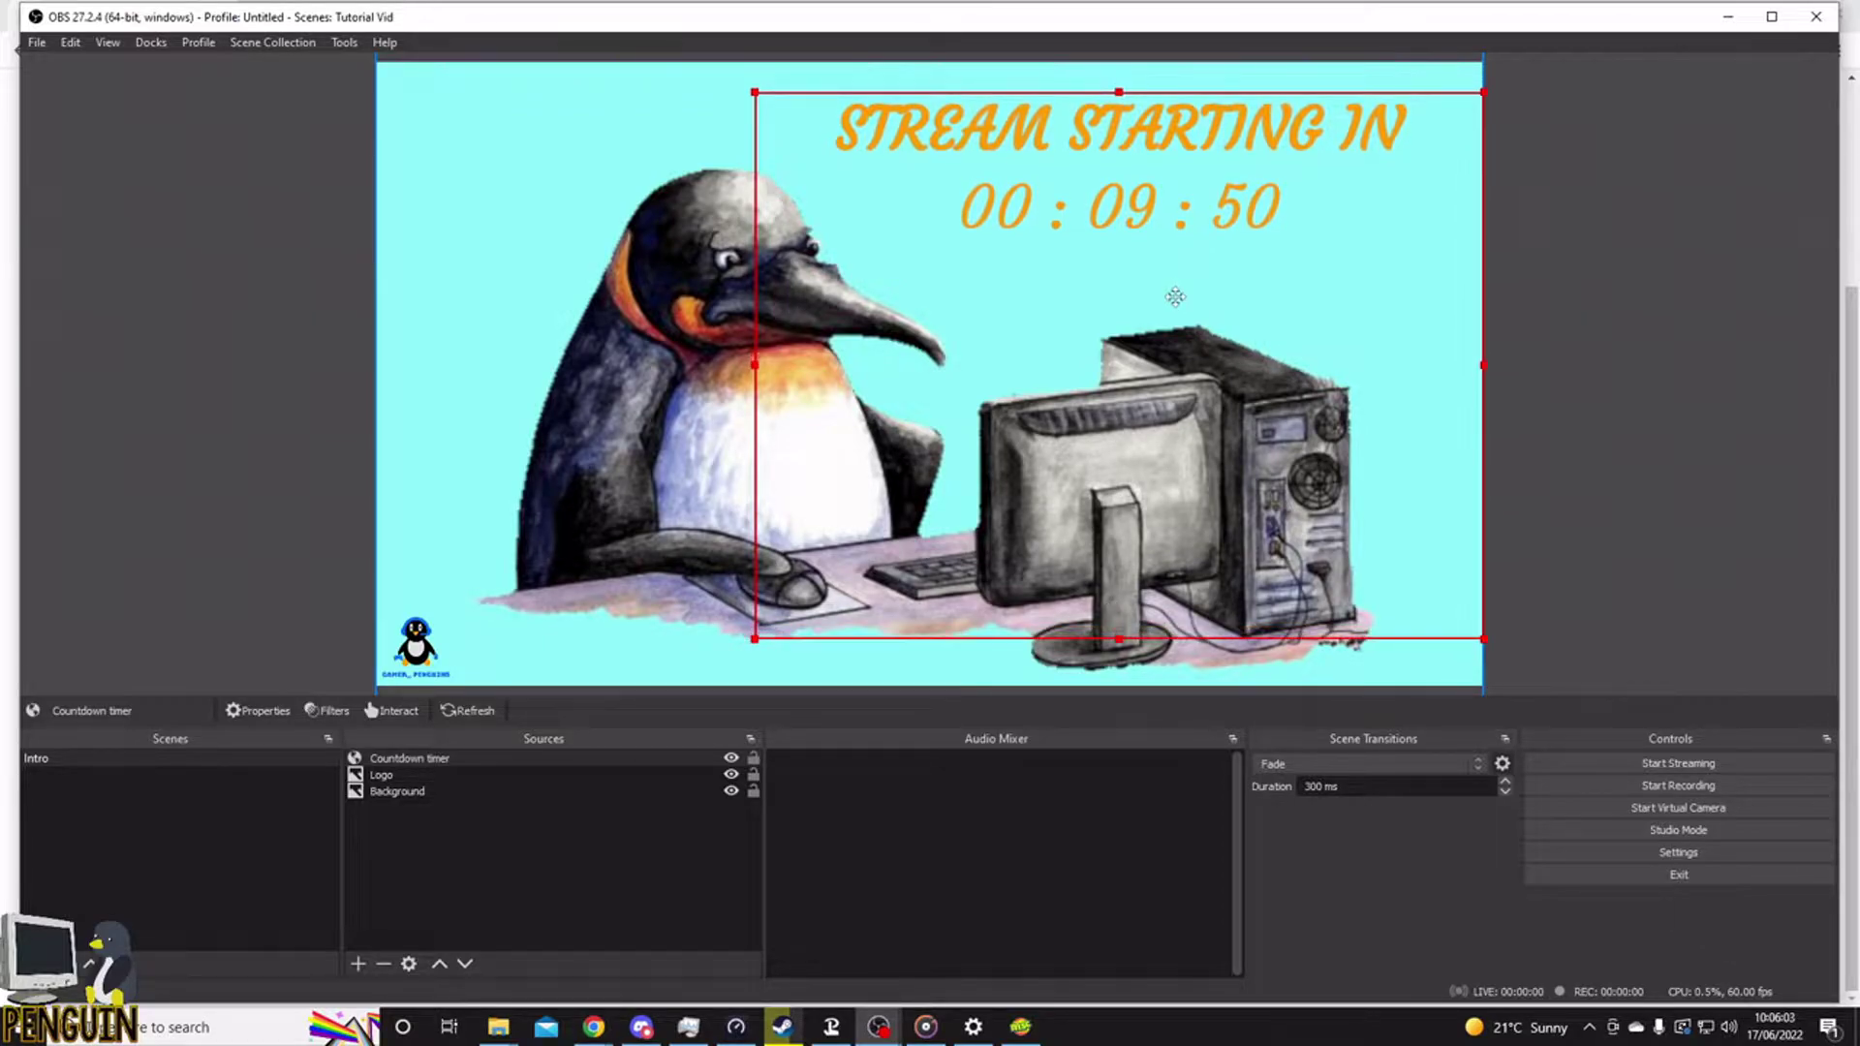
{"action": "left_click", "coordinate": [1538, 350]}
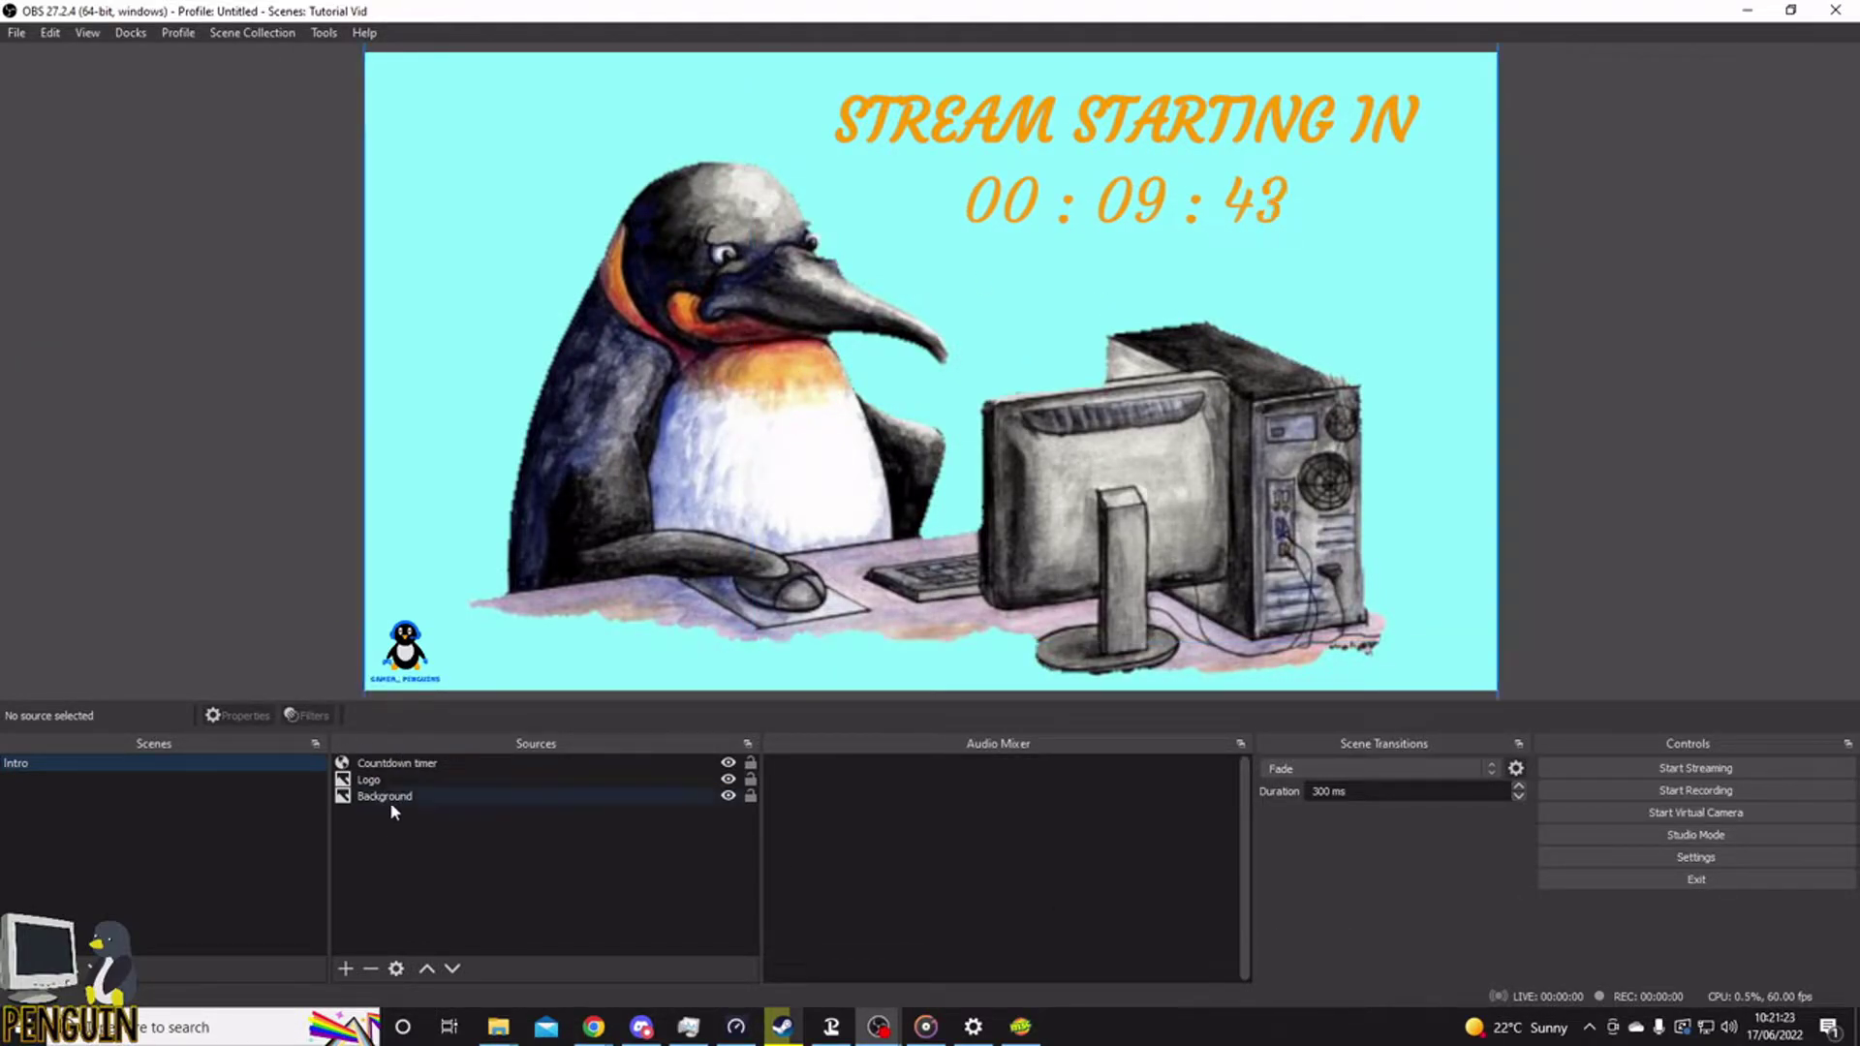
{"action": "right_click", "coordinate": [911, 804]}
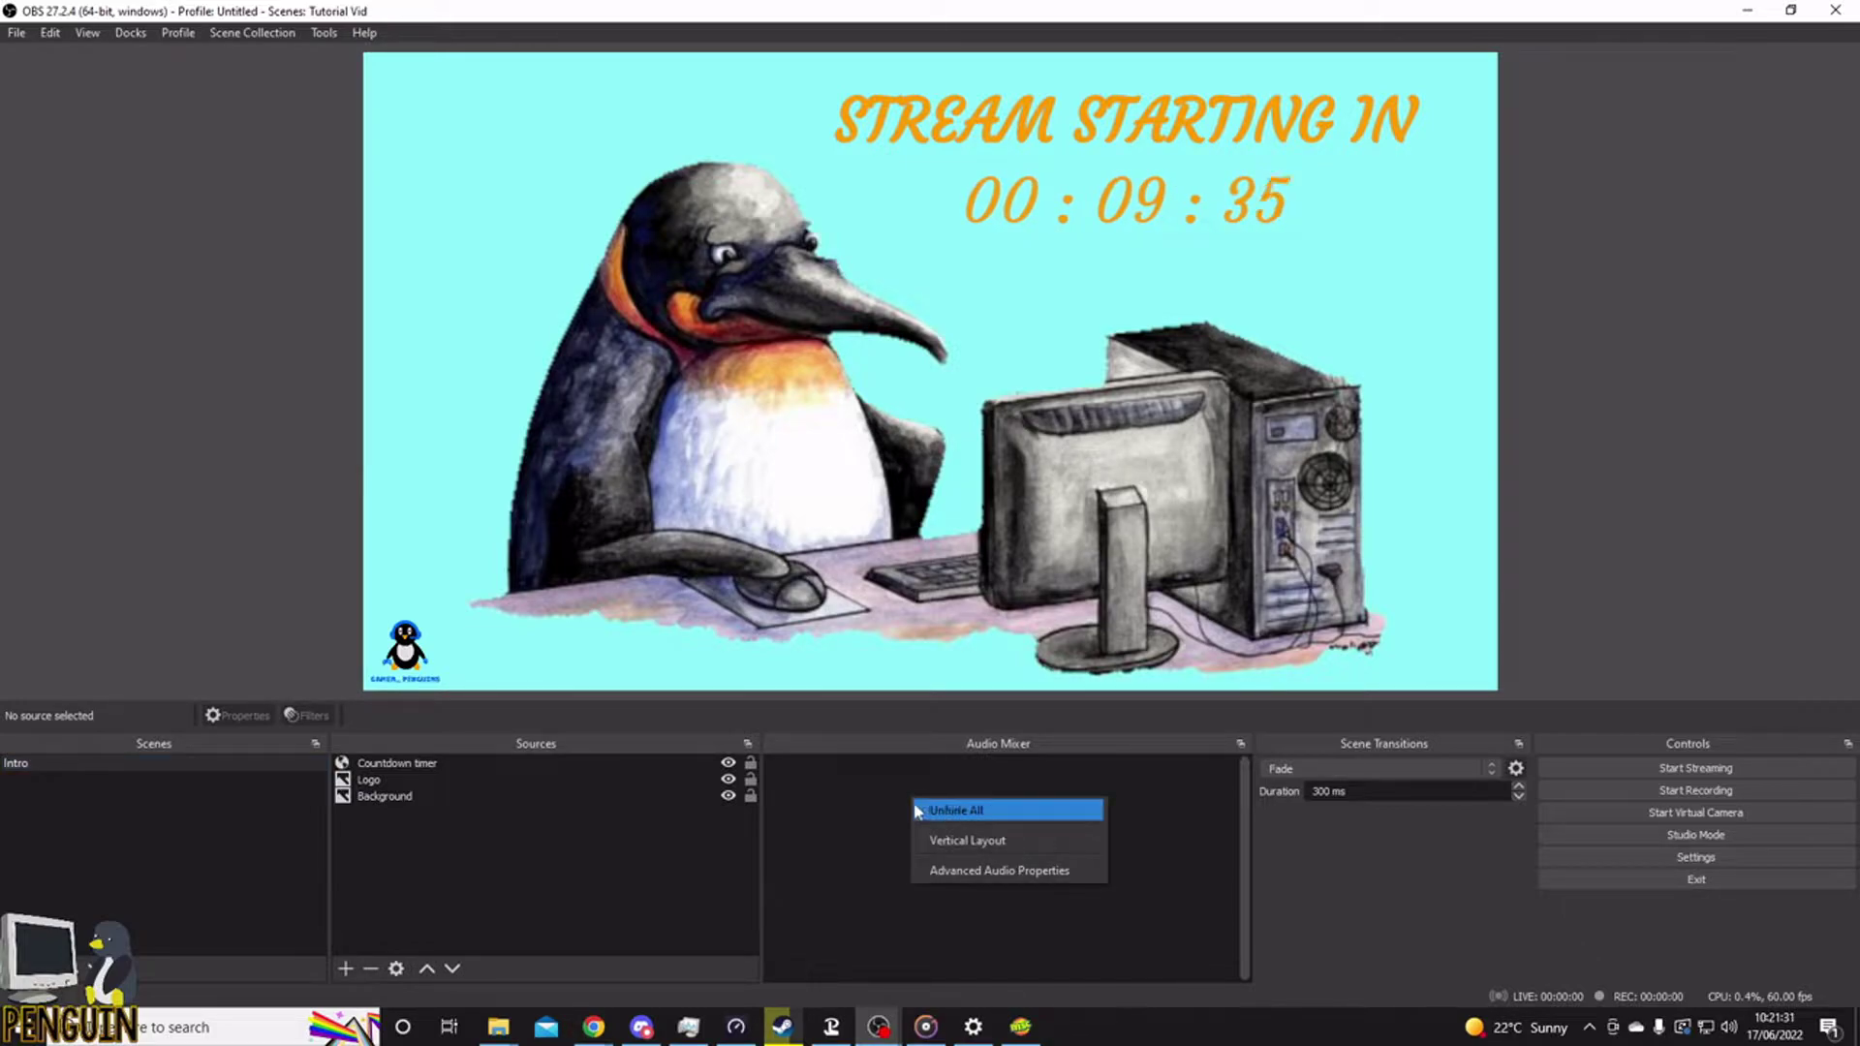
{"action": "right_click", "coordinate": [519, 849]}
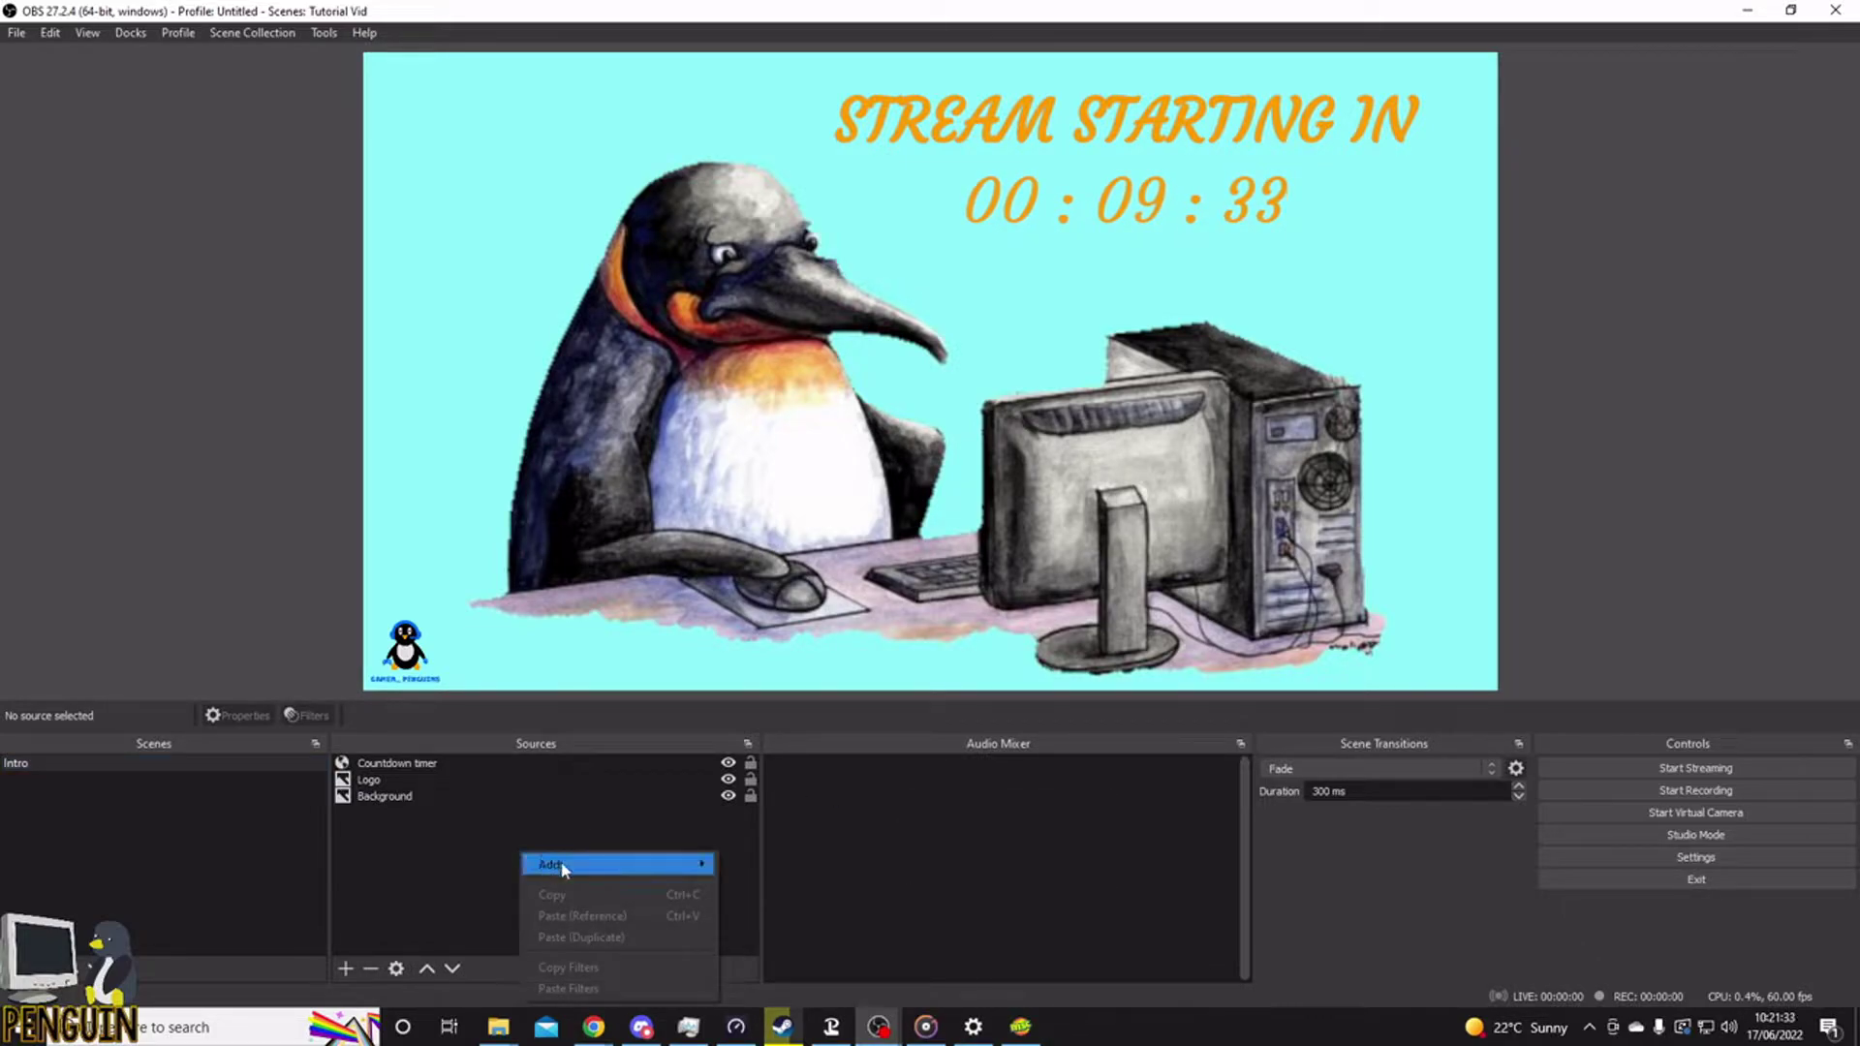
{"action": "mouse_move", "coordinate": [572, 864]}
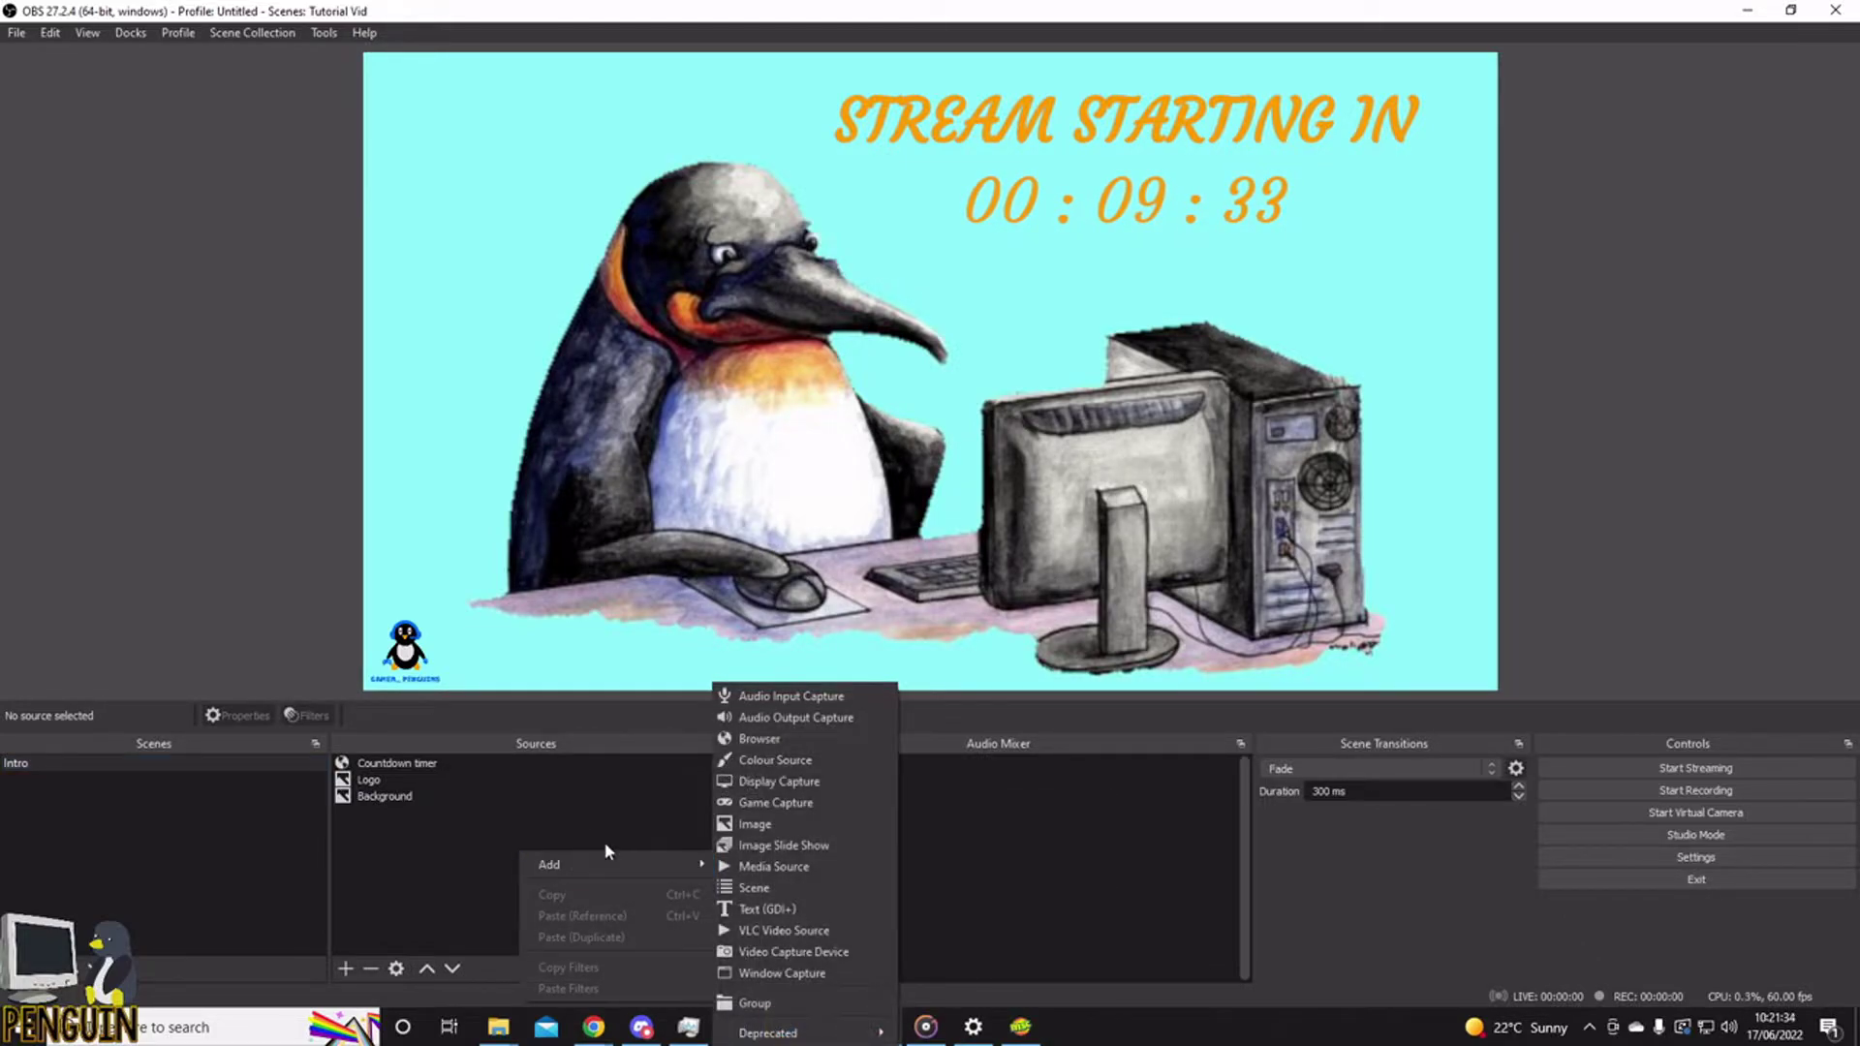
{"action": "left_click", "coordinate": [830, 698]}
{"action": "left_click", "coordinate": [1054, 645]}
- Add a new Audio Output Capture source named "PC Sound" to the Intro scene
{"action": "right_click", "coordinate": [525, 888]}
{"action": "mouse_move", "coordinate": [654, 899]}
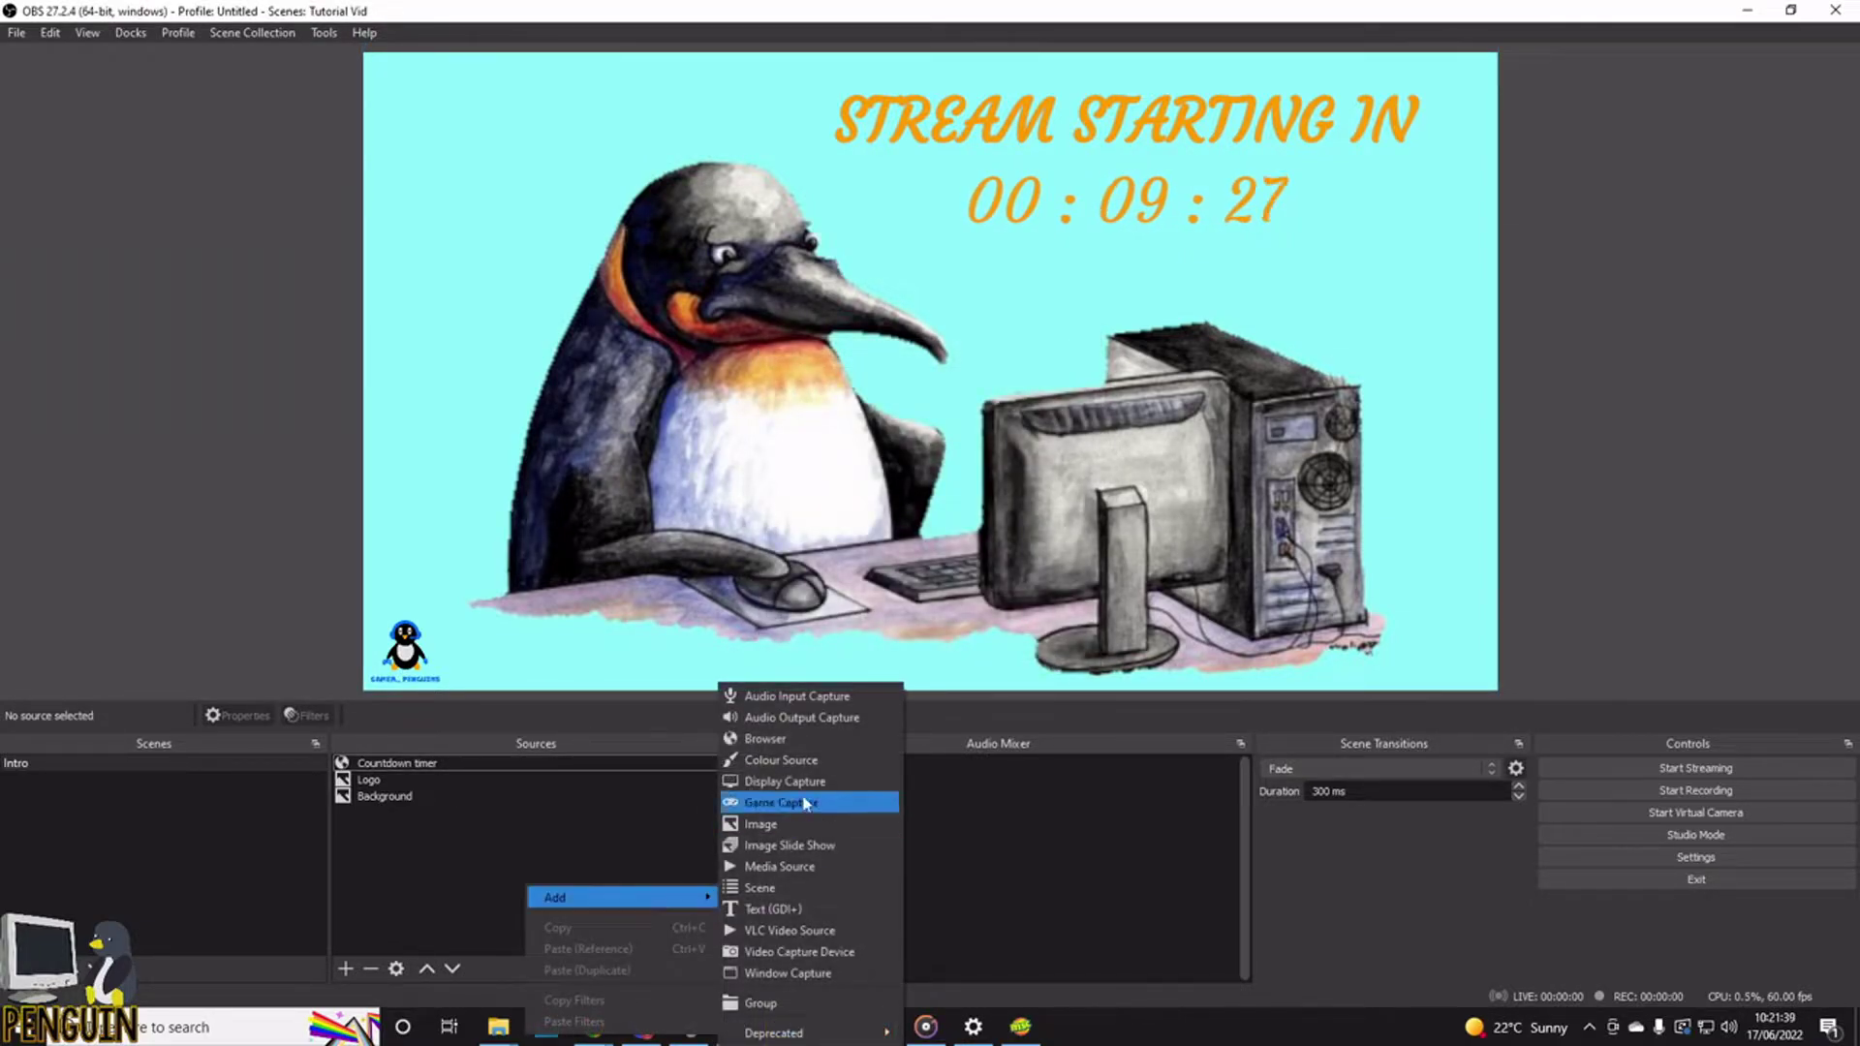
{"action": "left_click", "coordinate": [838, 720]}
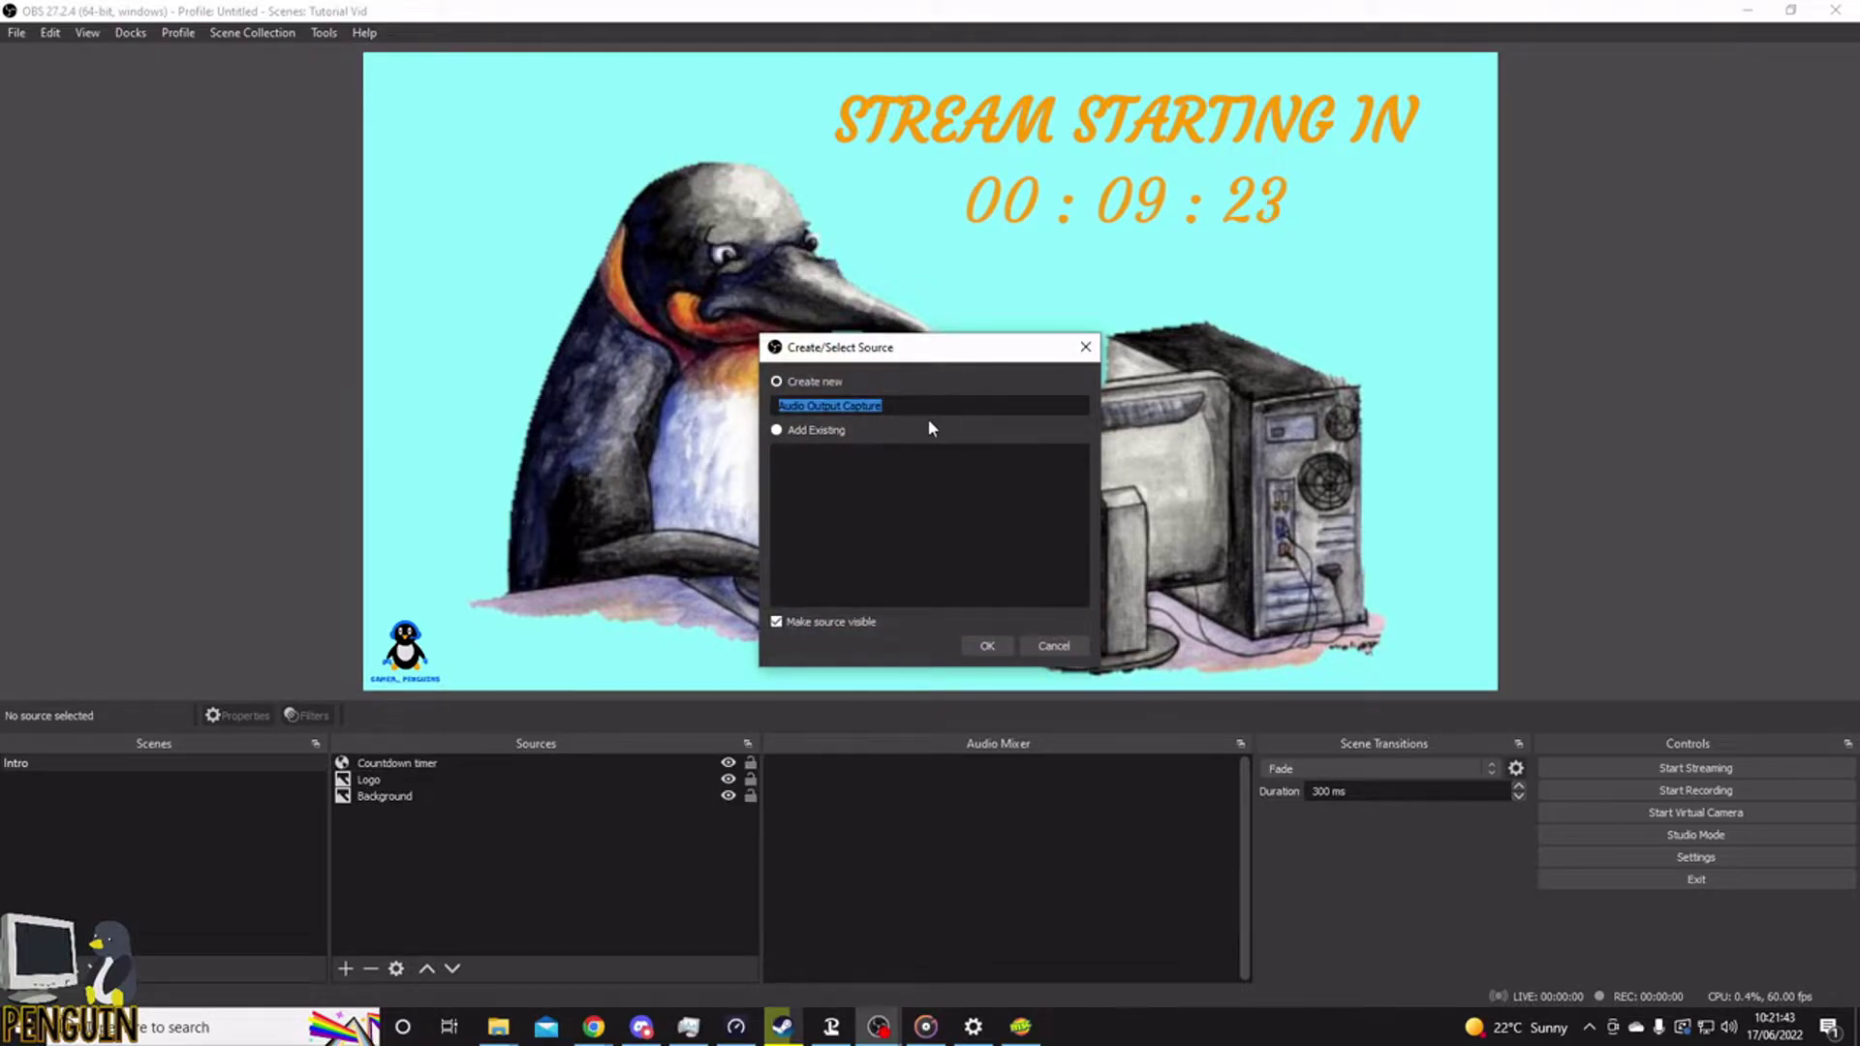
{"action": "type", "text": "PC Sound"}
{"action": "key", "text": "Return"}
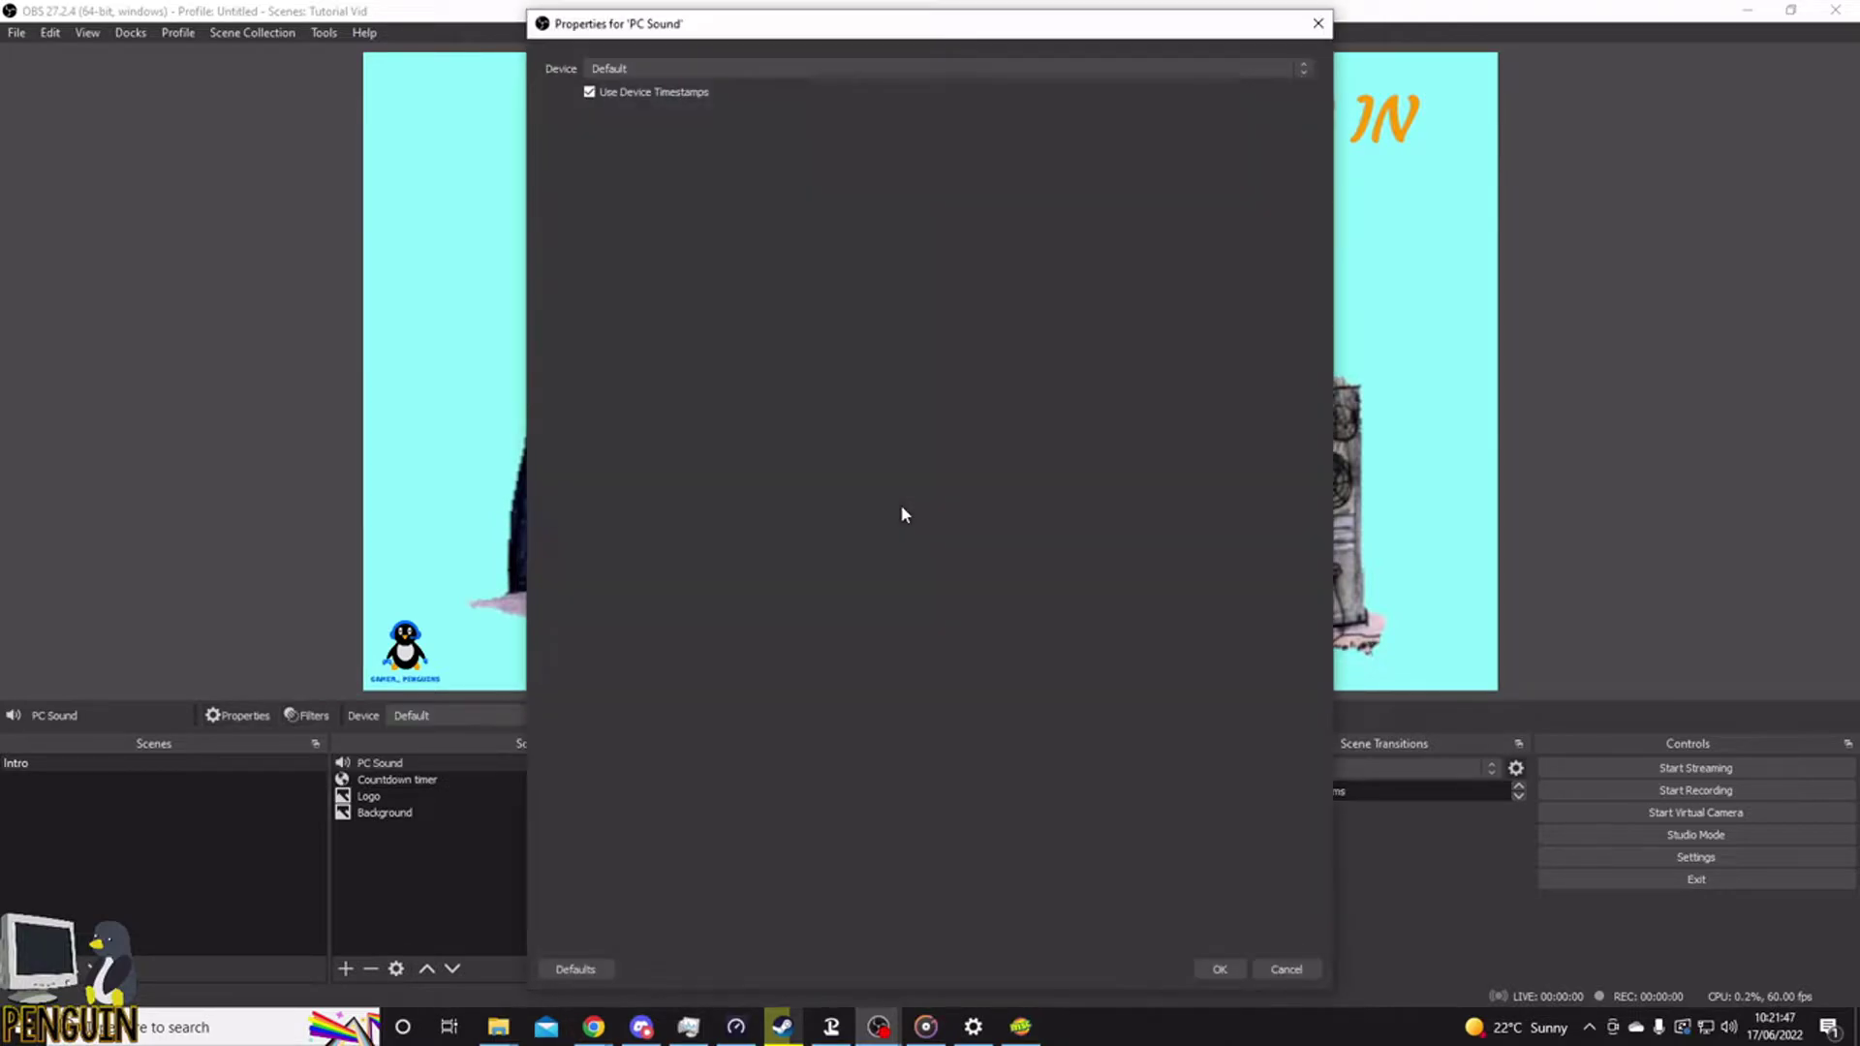
{"action": "left_click", "coordinate": [864, 69]}
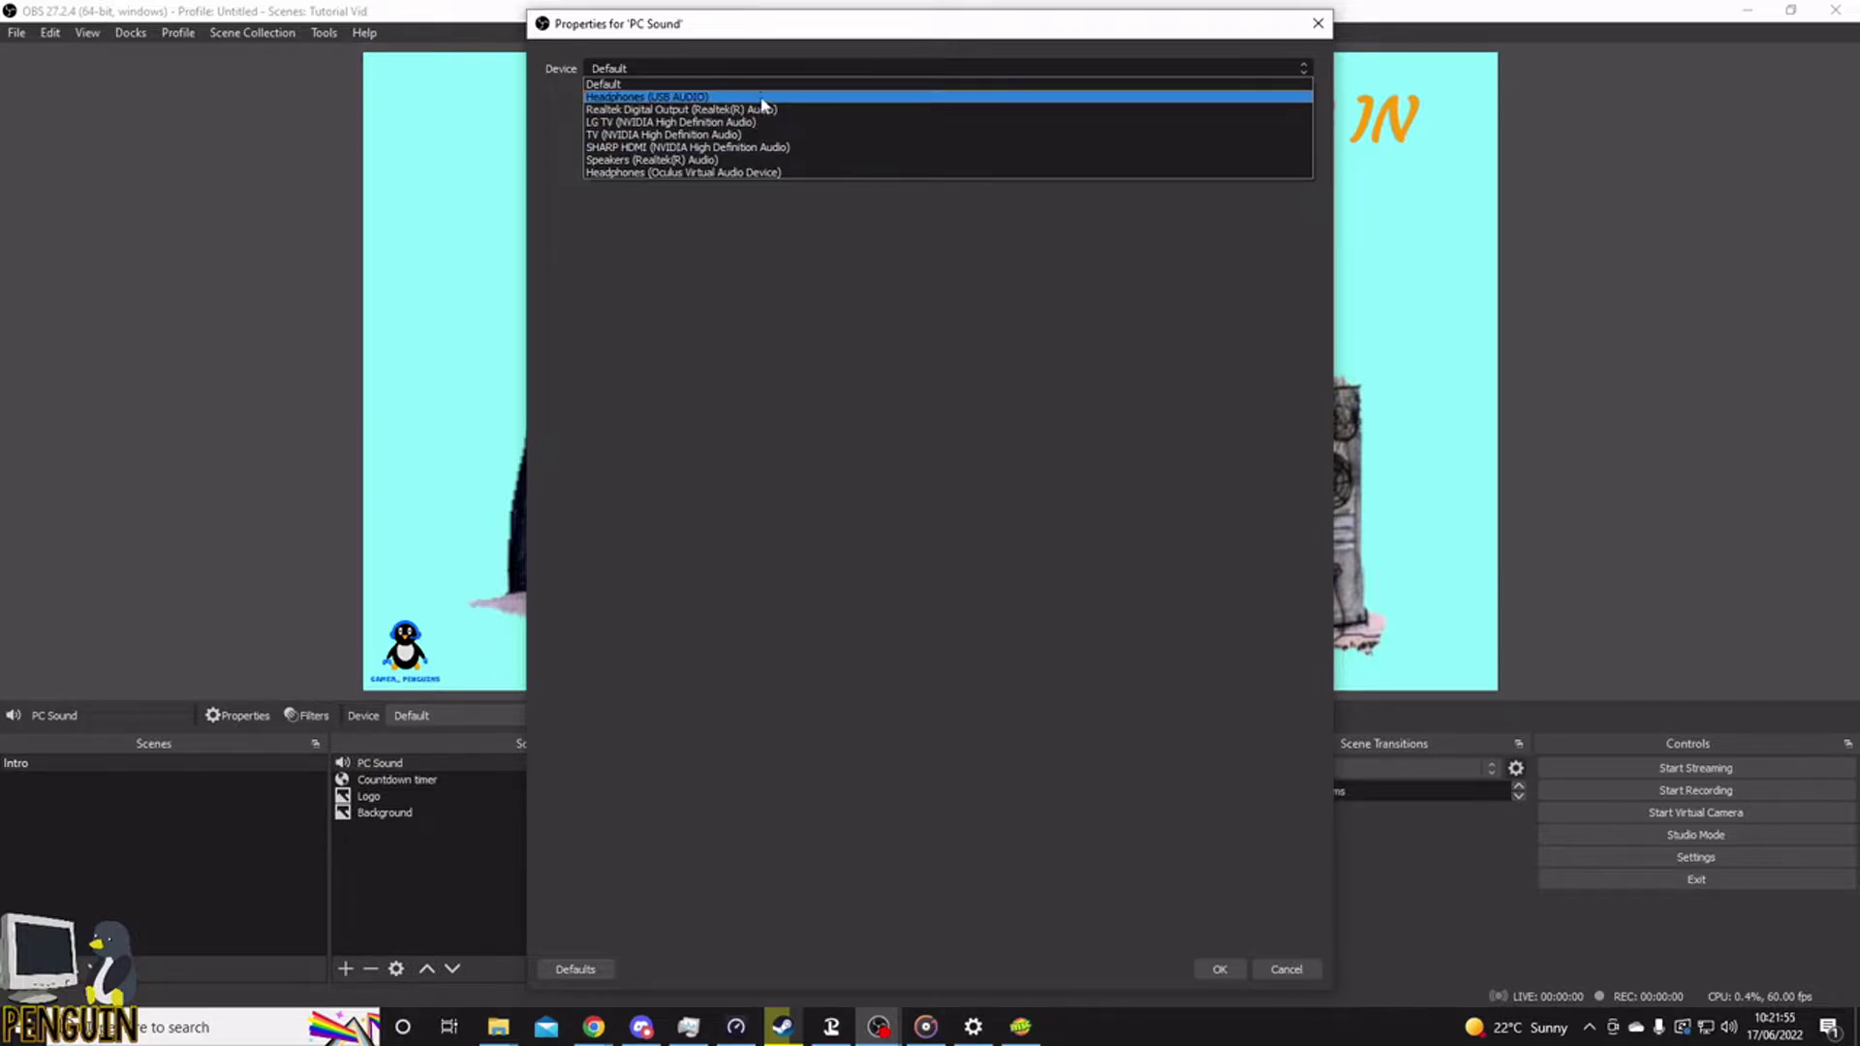
{"action": "left_click", "coordinate": [793, 161]}
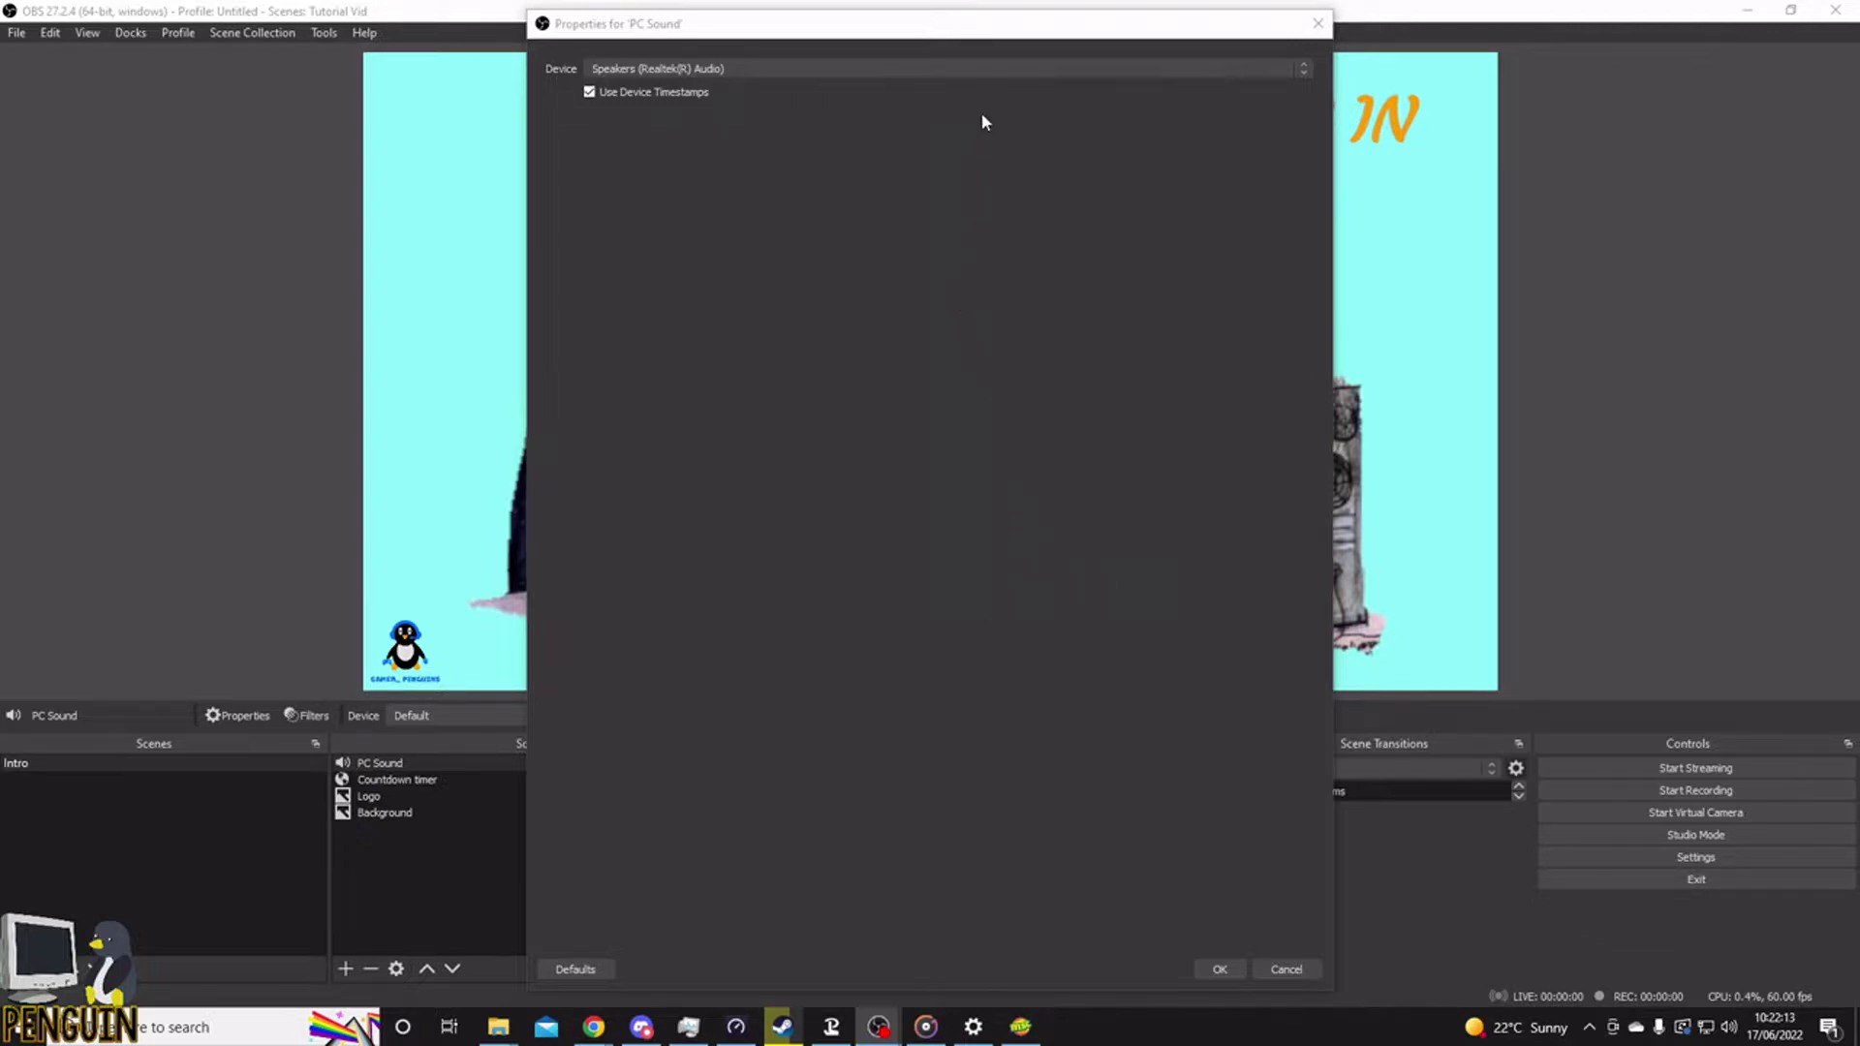
{"action": "left_click", "coordinate": [913, 66]}
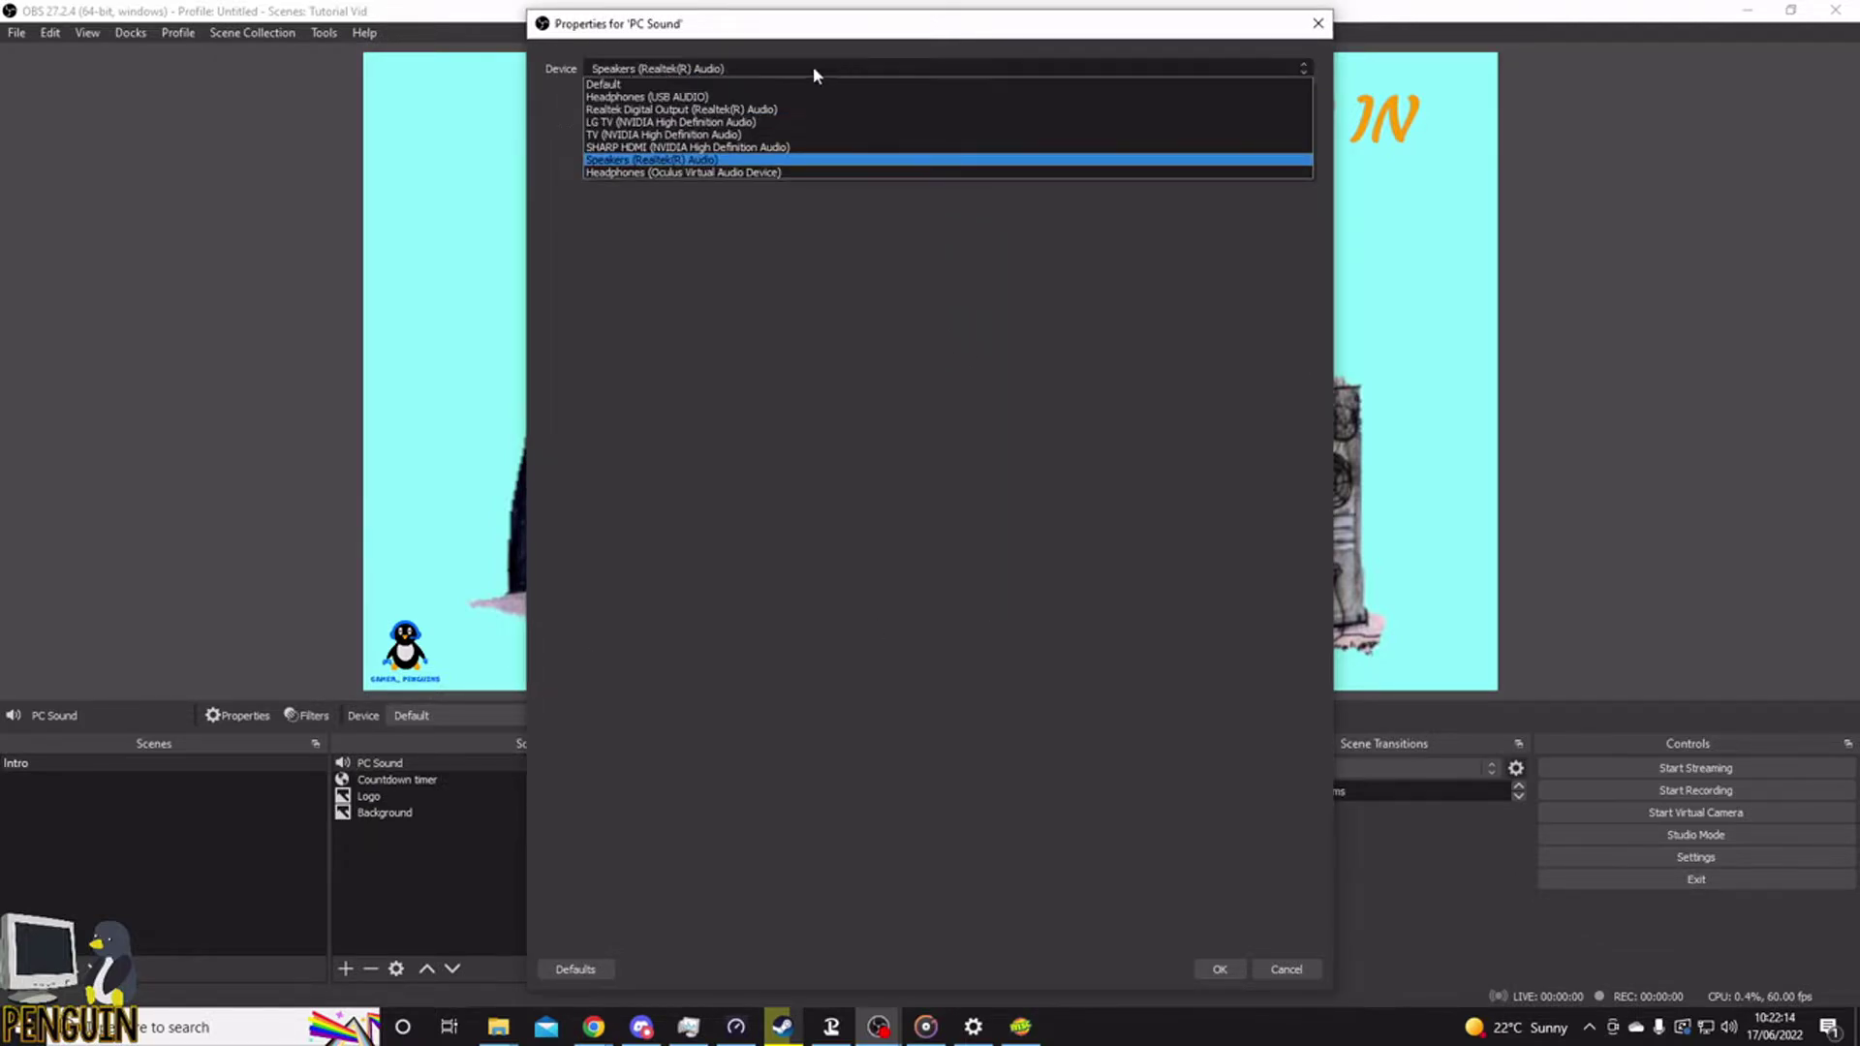
{"action": "left_click", "coordinate": [748, 85]}
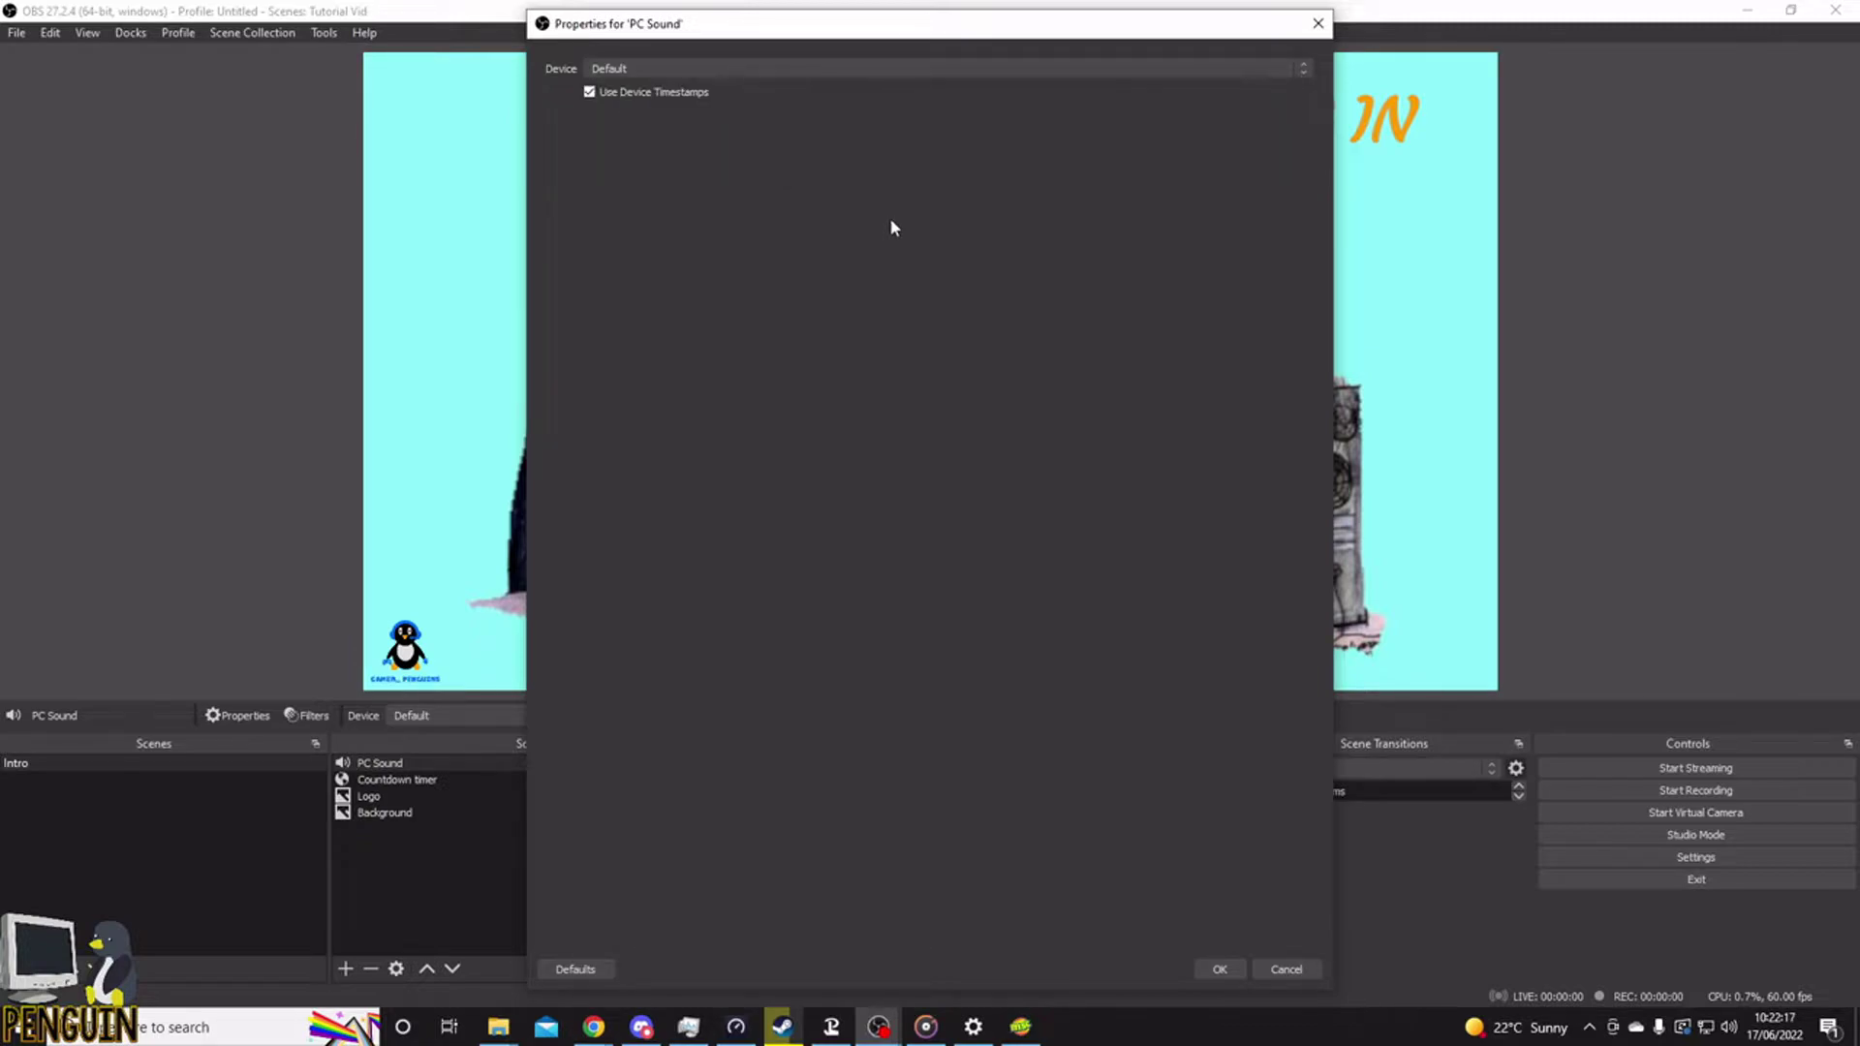
- Set the PC Sound source's device to Speakers (Realtek(R) Audio) and accept the properties
{"action": "left_click", "coordinate": [688, 67]}
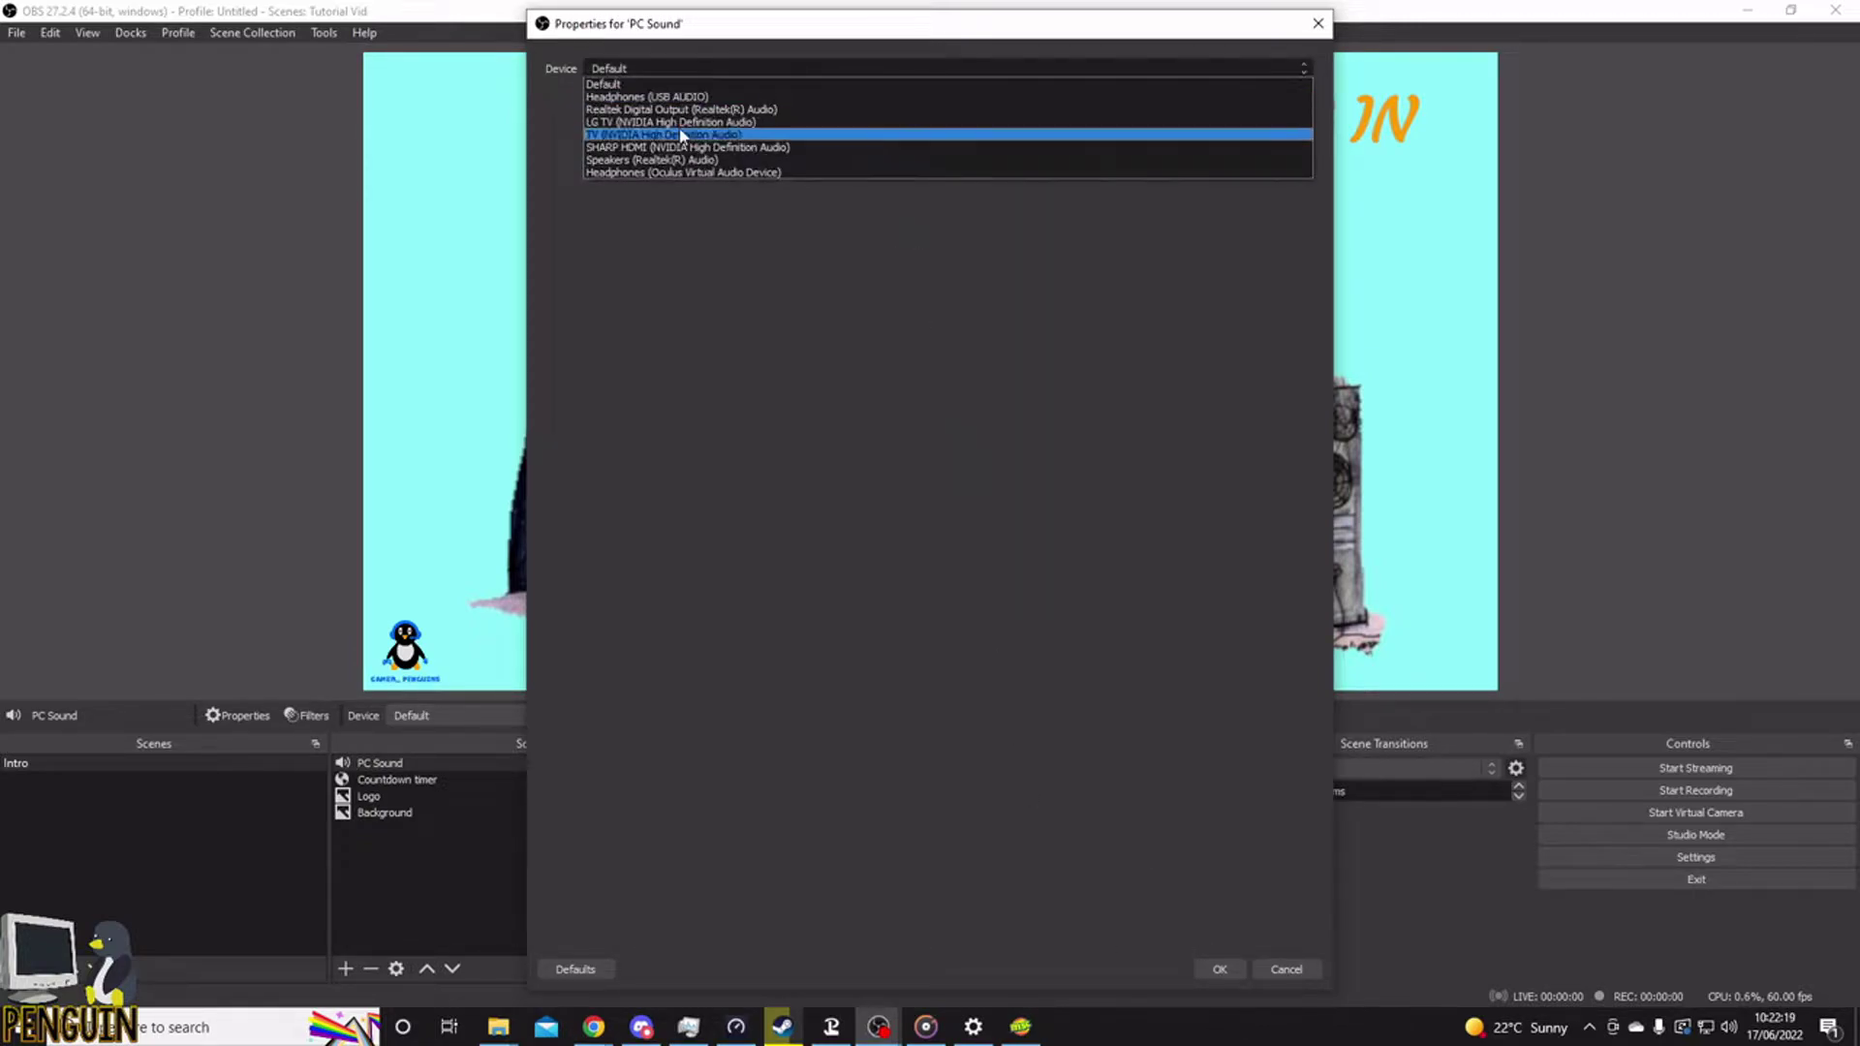
{"action": "left_click", "coordinate": [685, 160]}
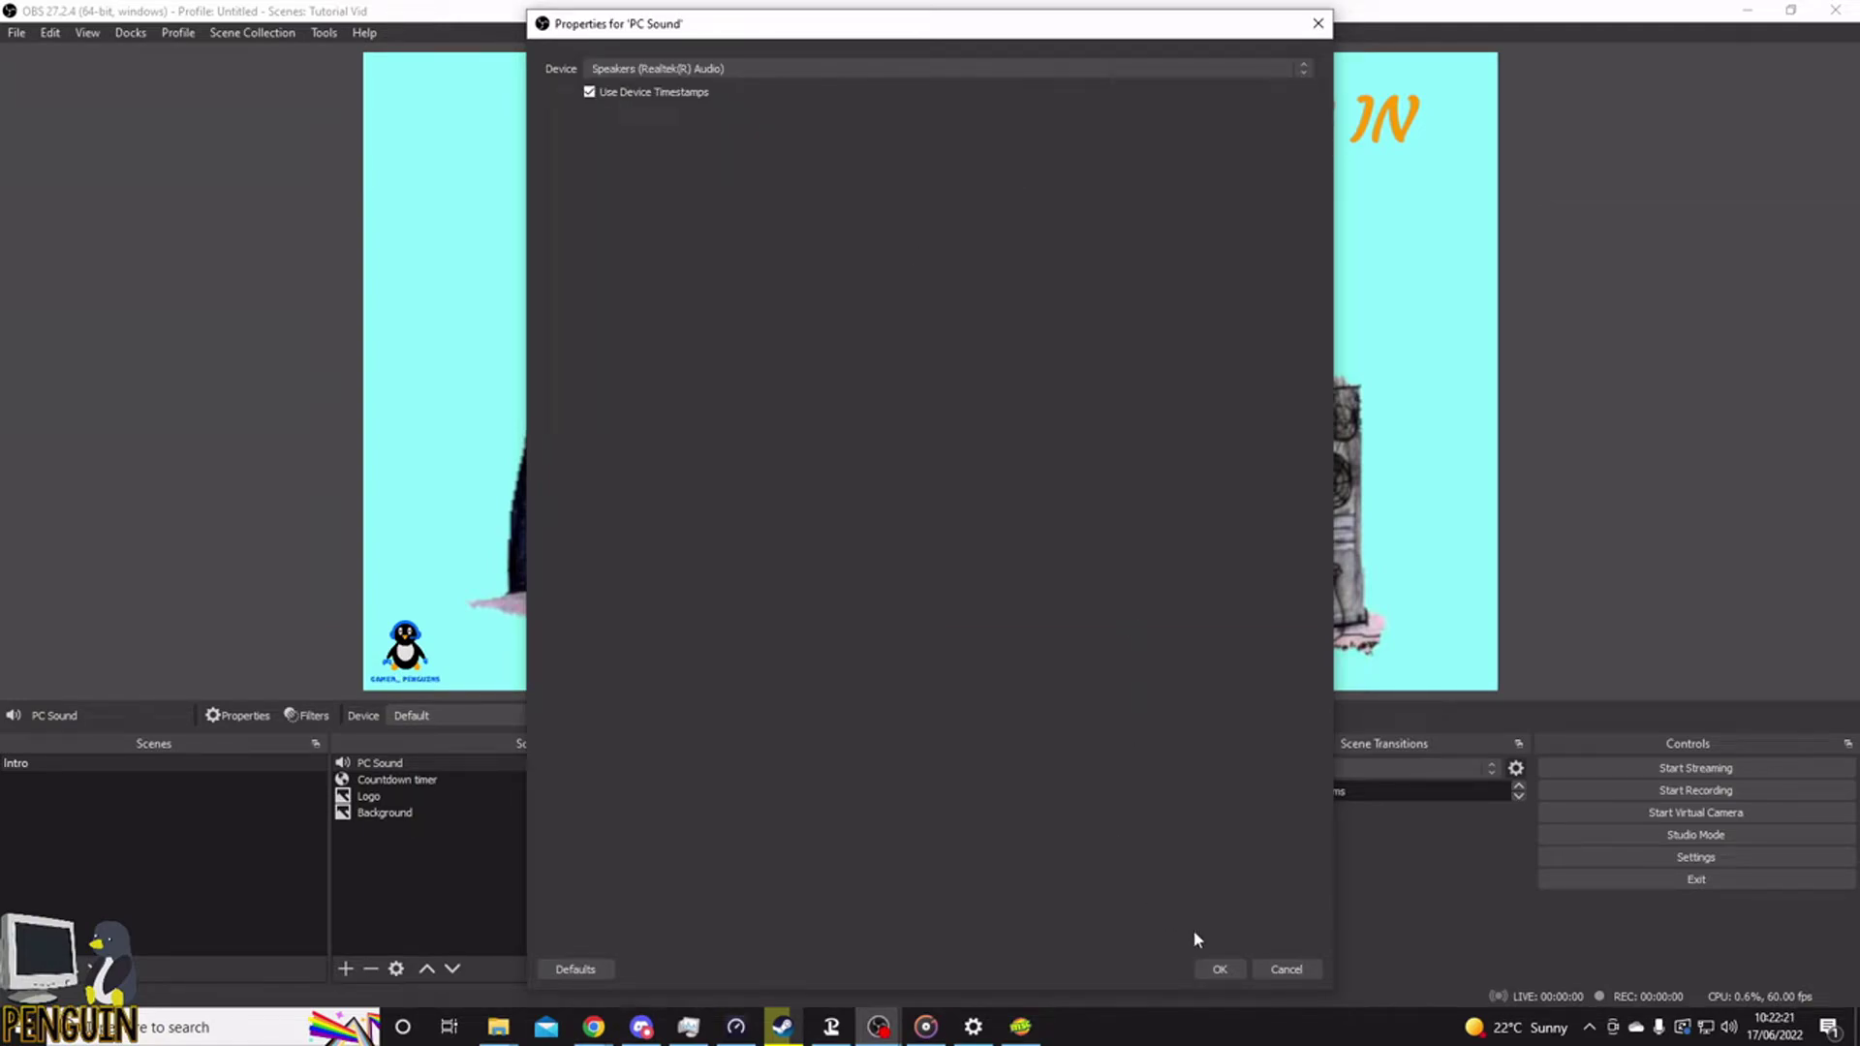
{"action": "left_click", "coordinate": [1227, 968]}
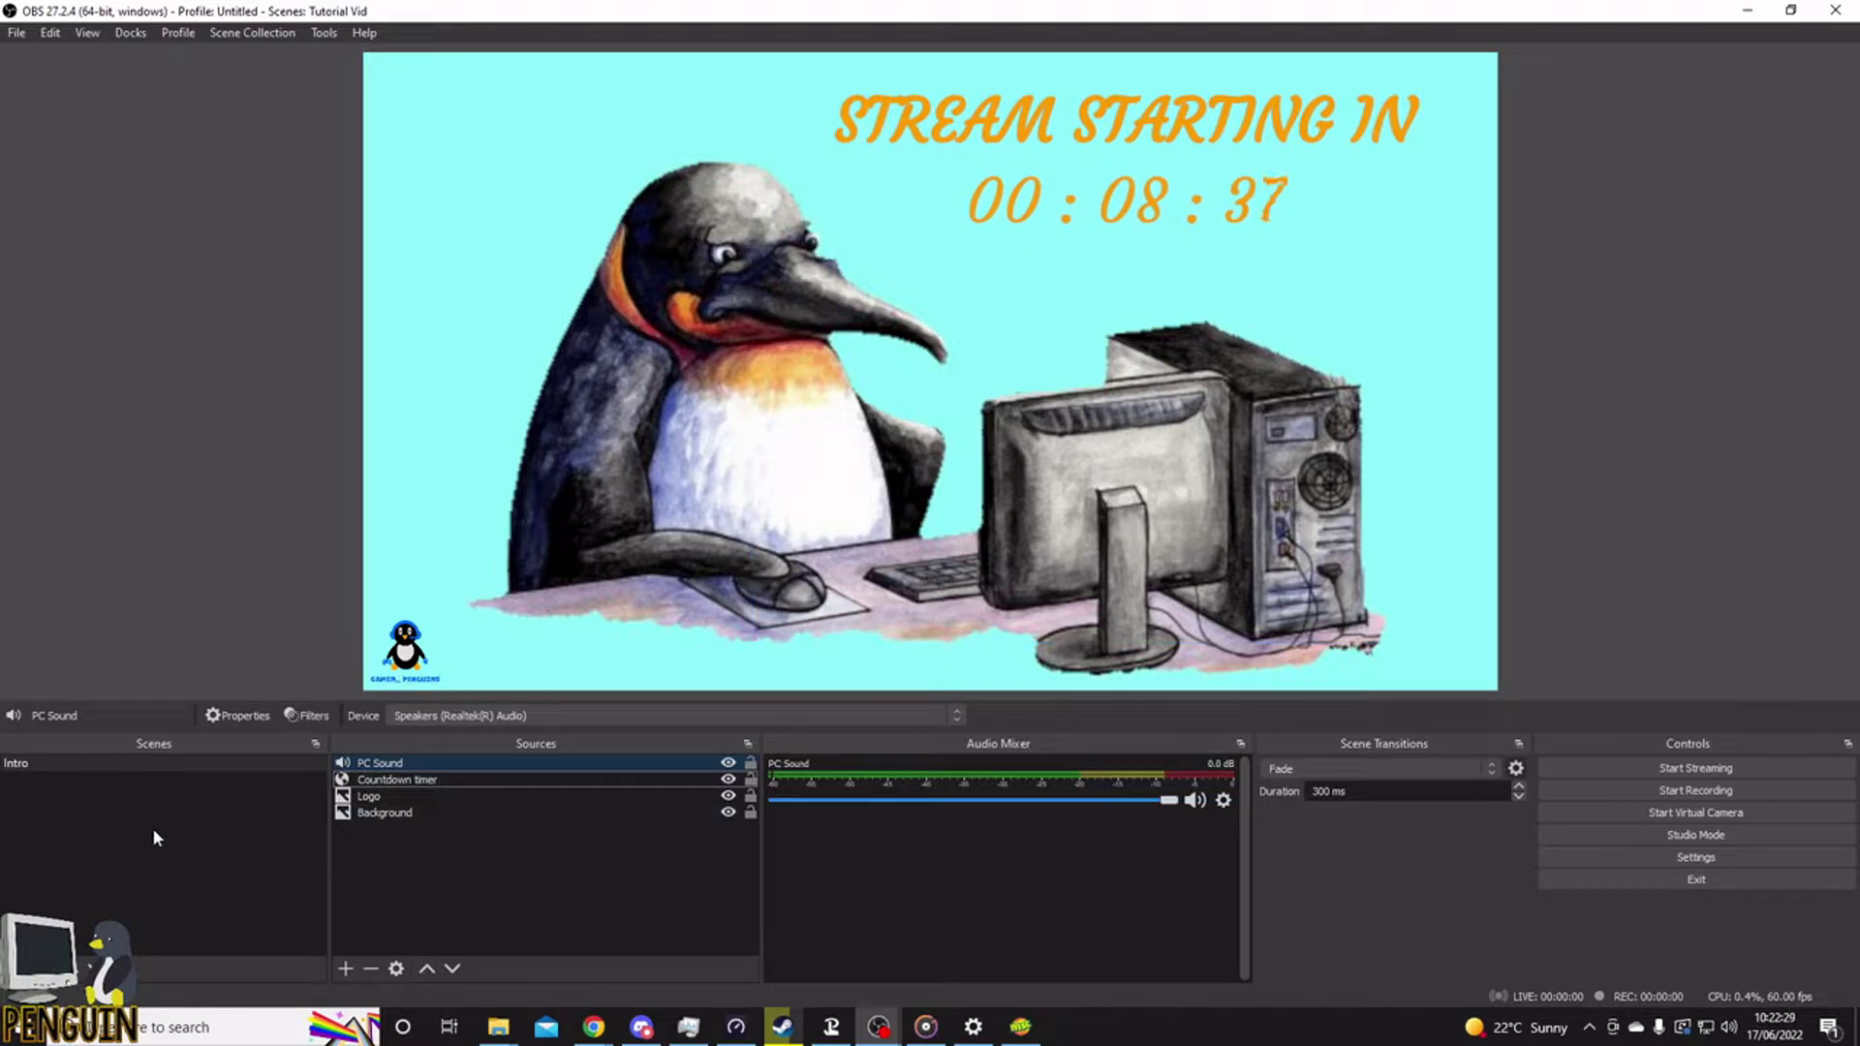
{"action": "right_click", "coordinate": [44, 764]}
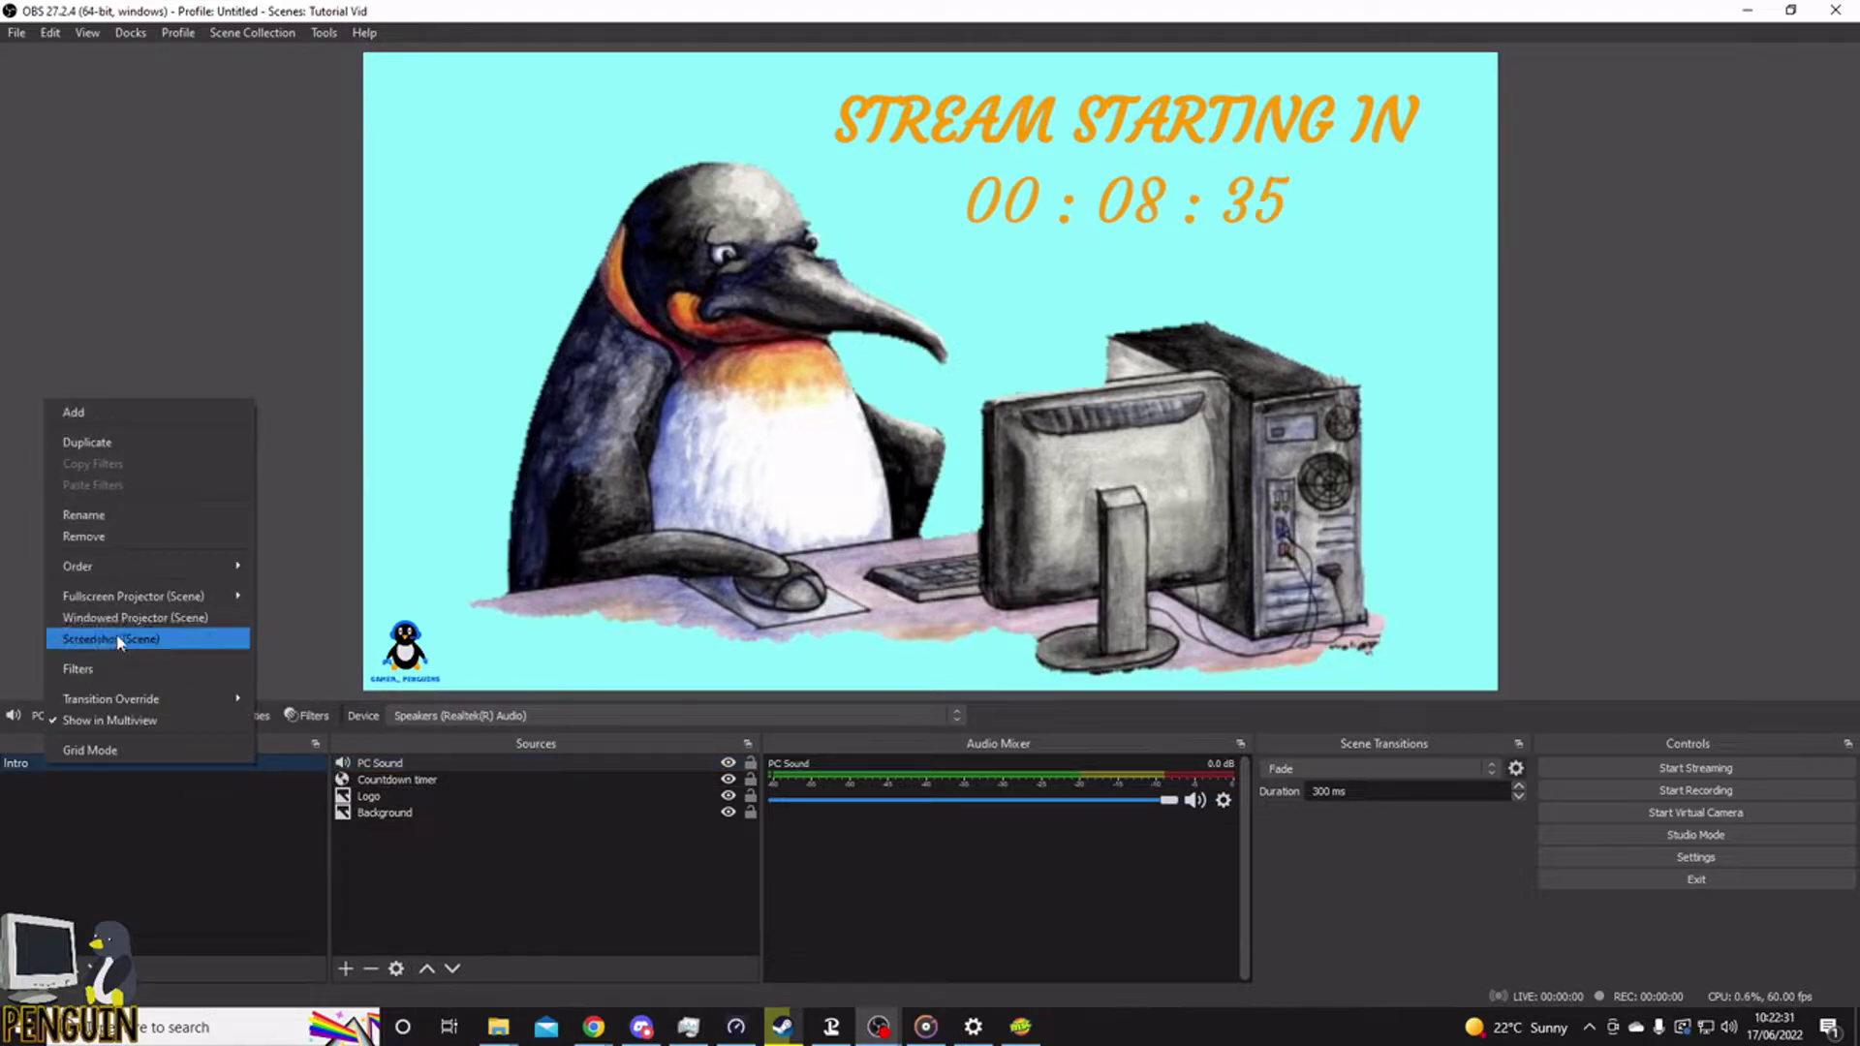
{"action": "left_click", "coordinate": [71, 897]}
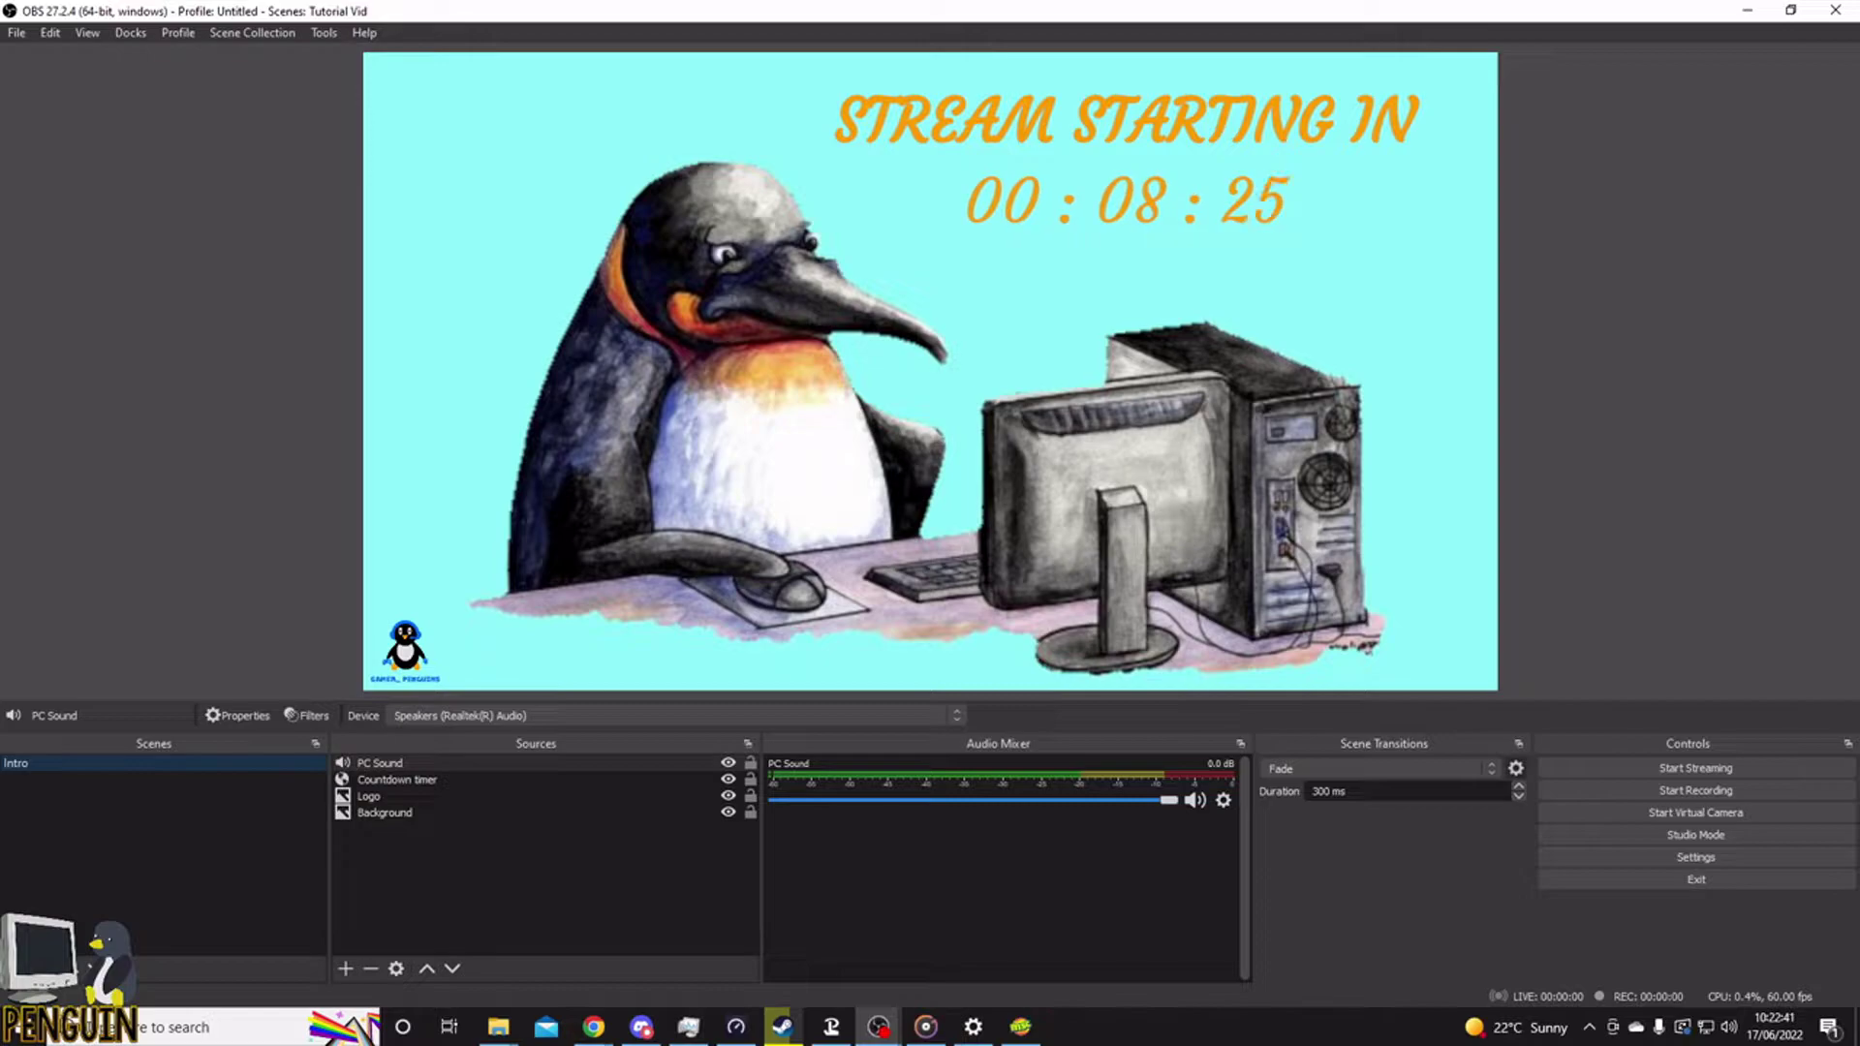
{"action": "right_click", "coordinate": [85, 828]}
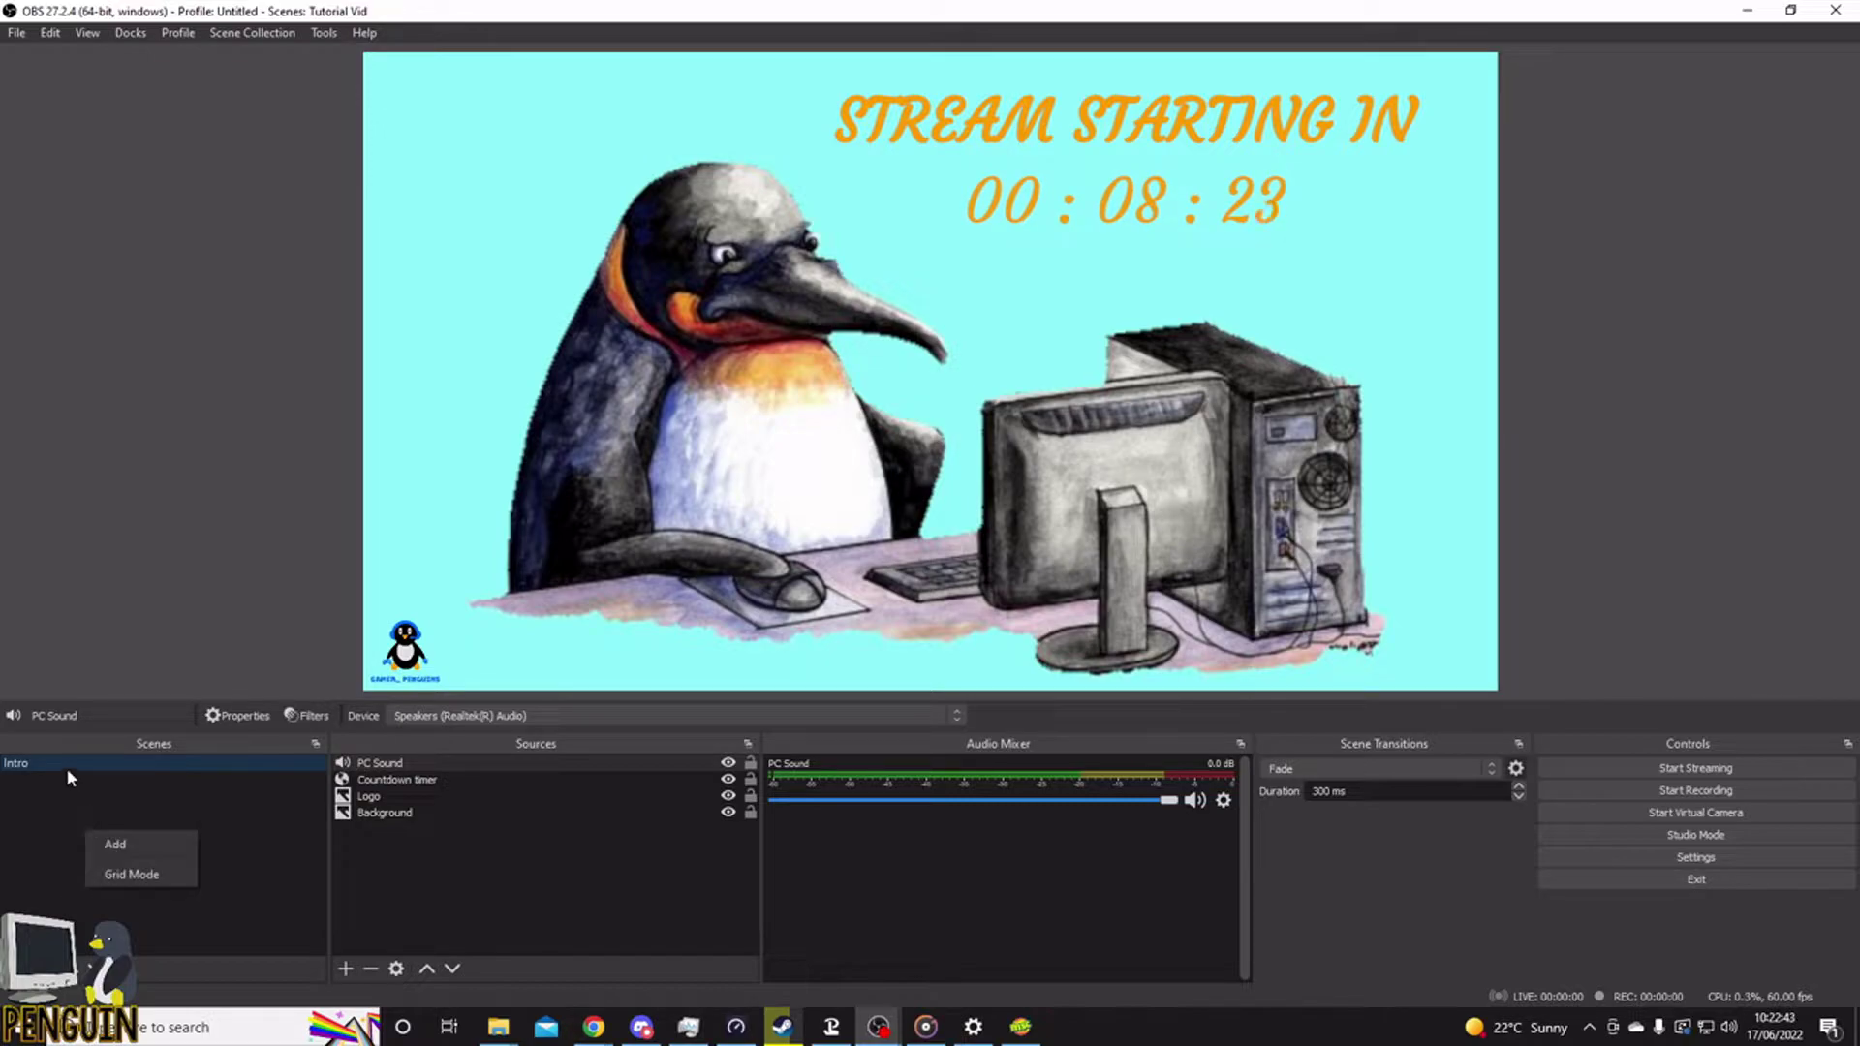
- Duplicate the Intro scene as a new scene named "Main"
{"action": "right_click", "coordinate": [68, 767]}
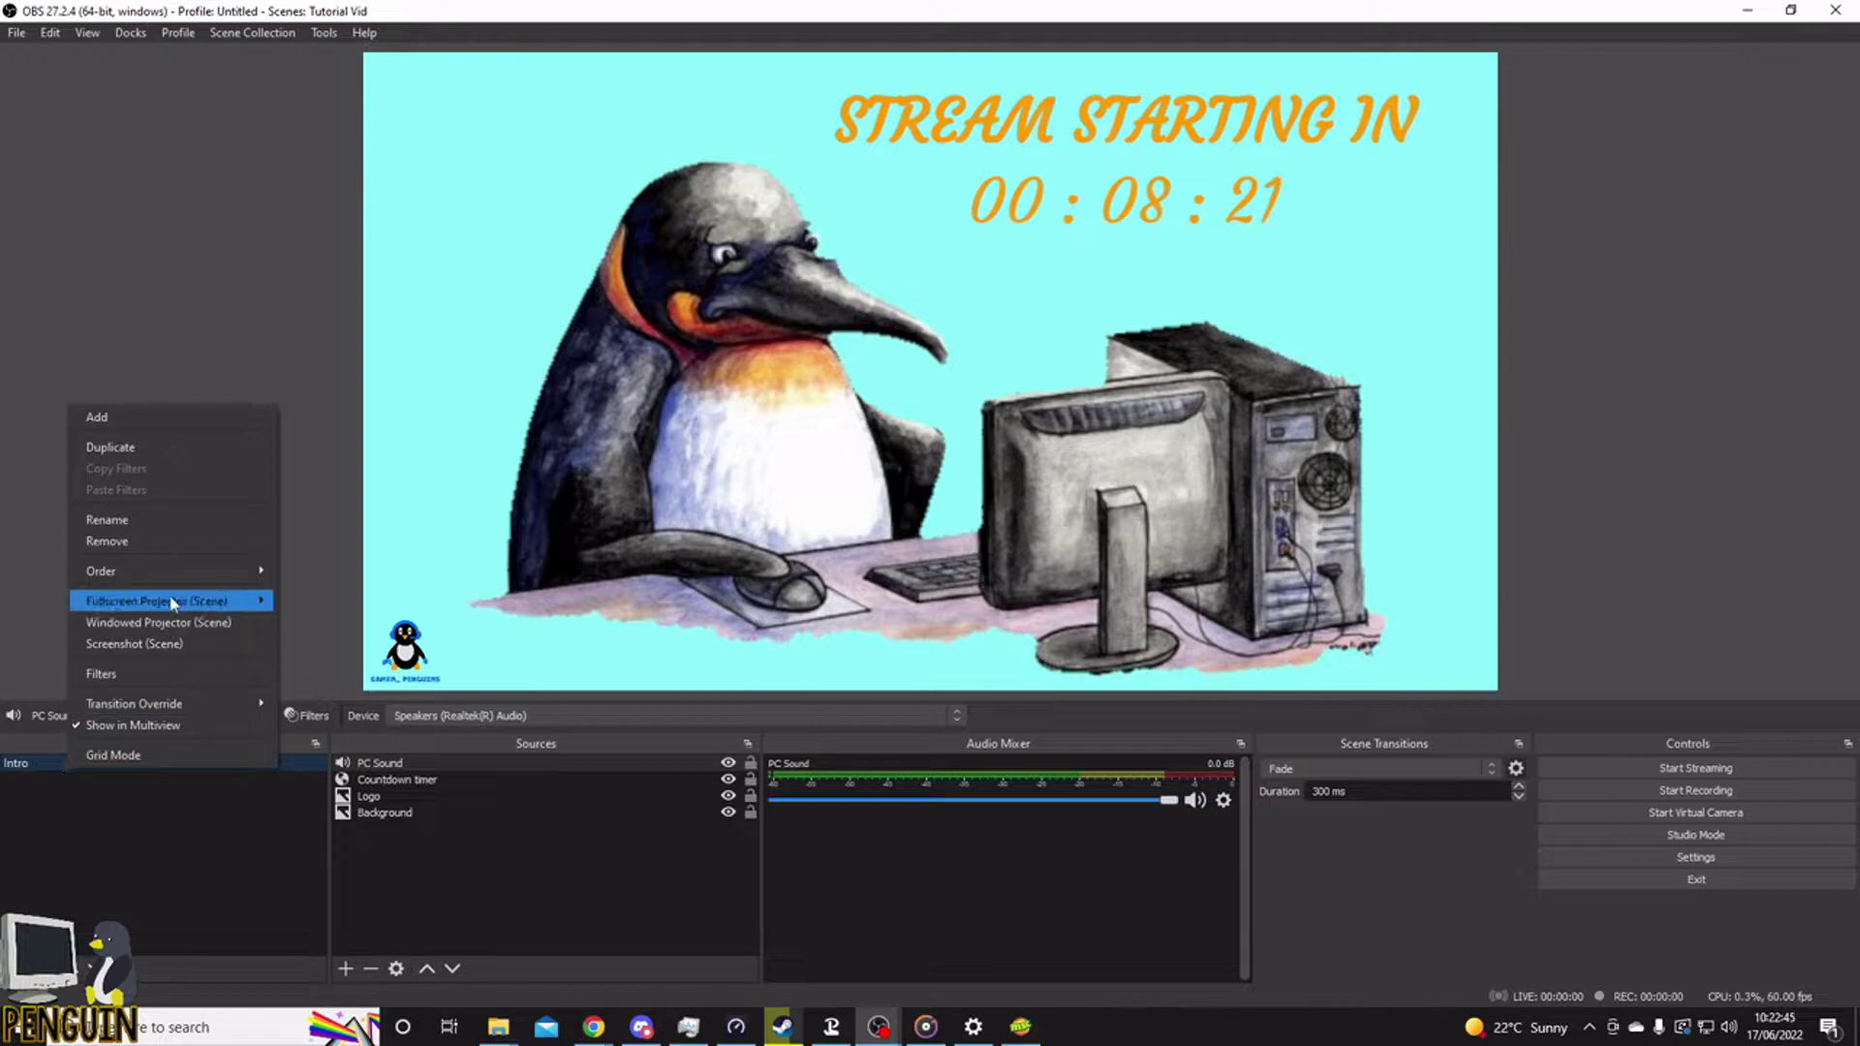
{"action": "left_click", "coordinate": [97, 417]}
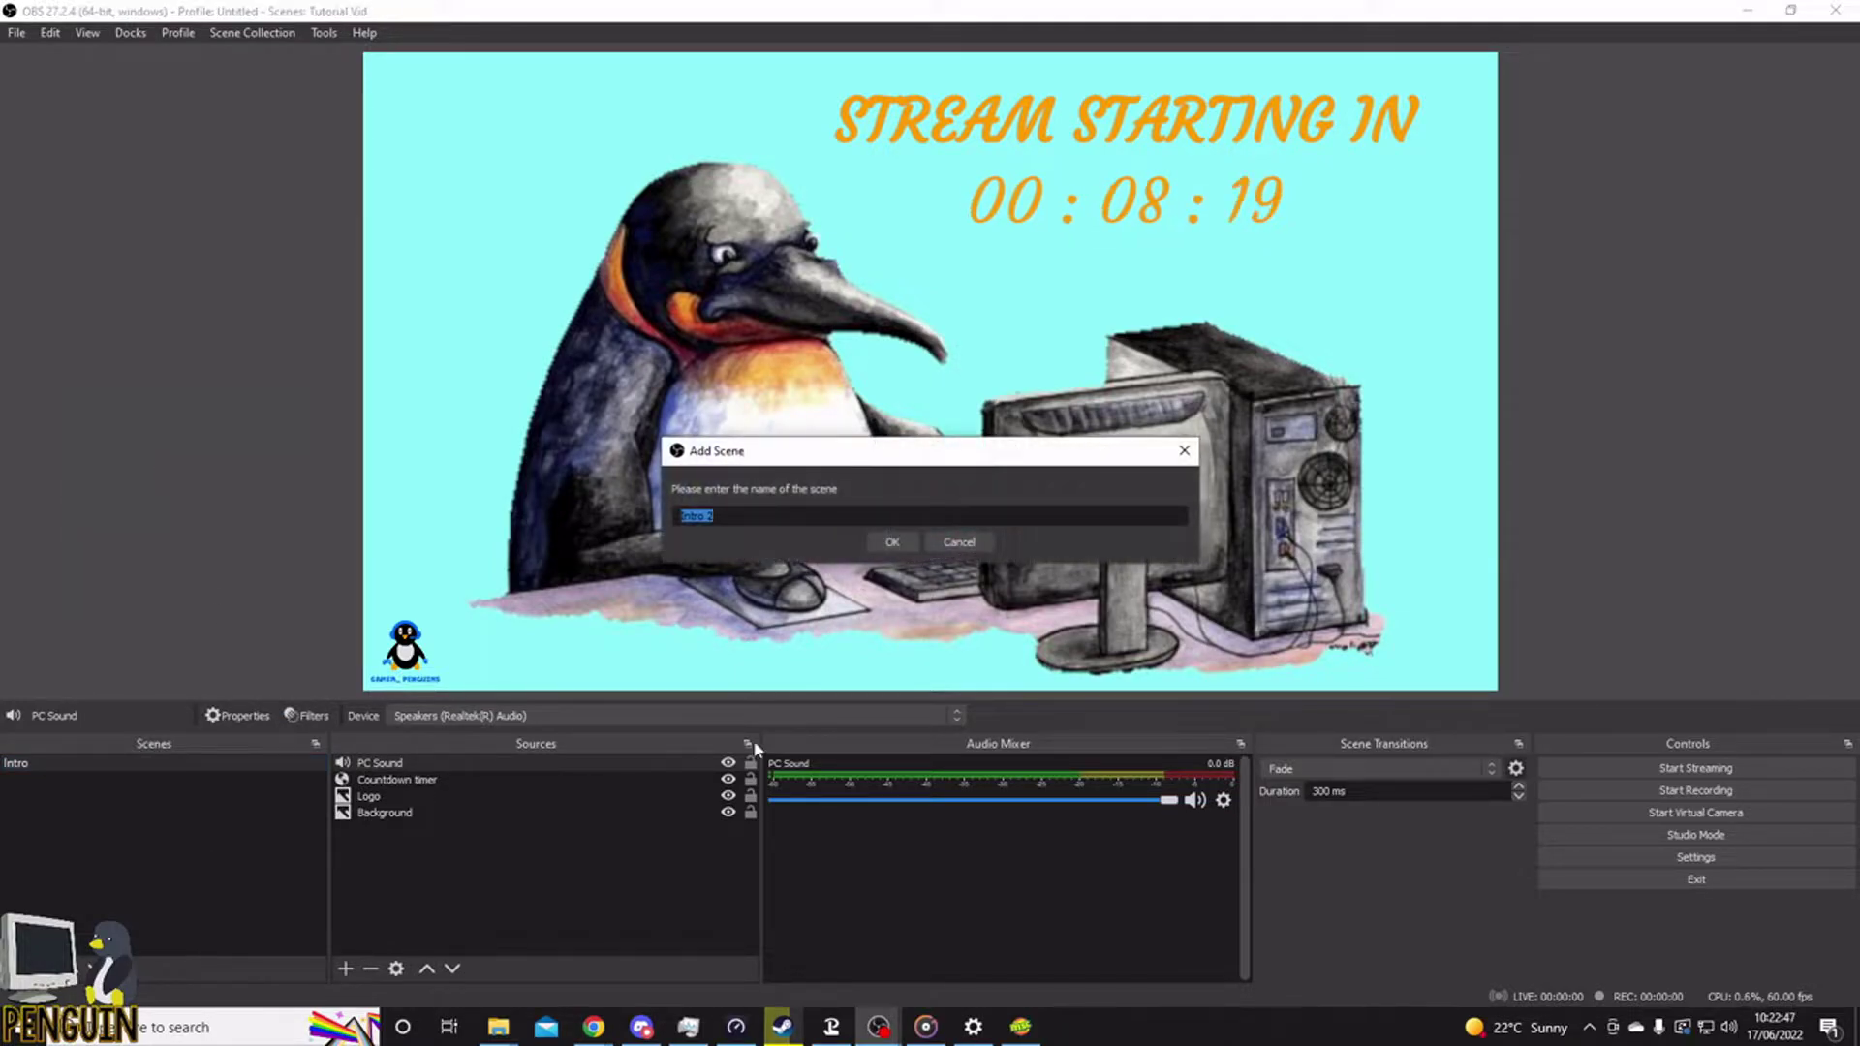
{"action": "type", "text": "Main"}
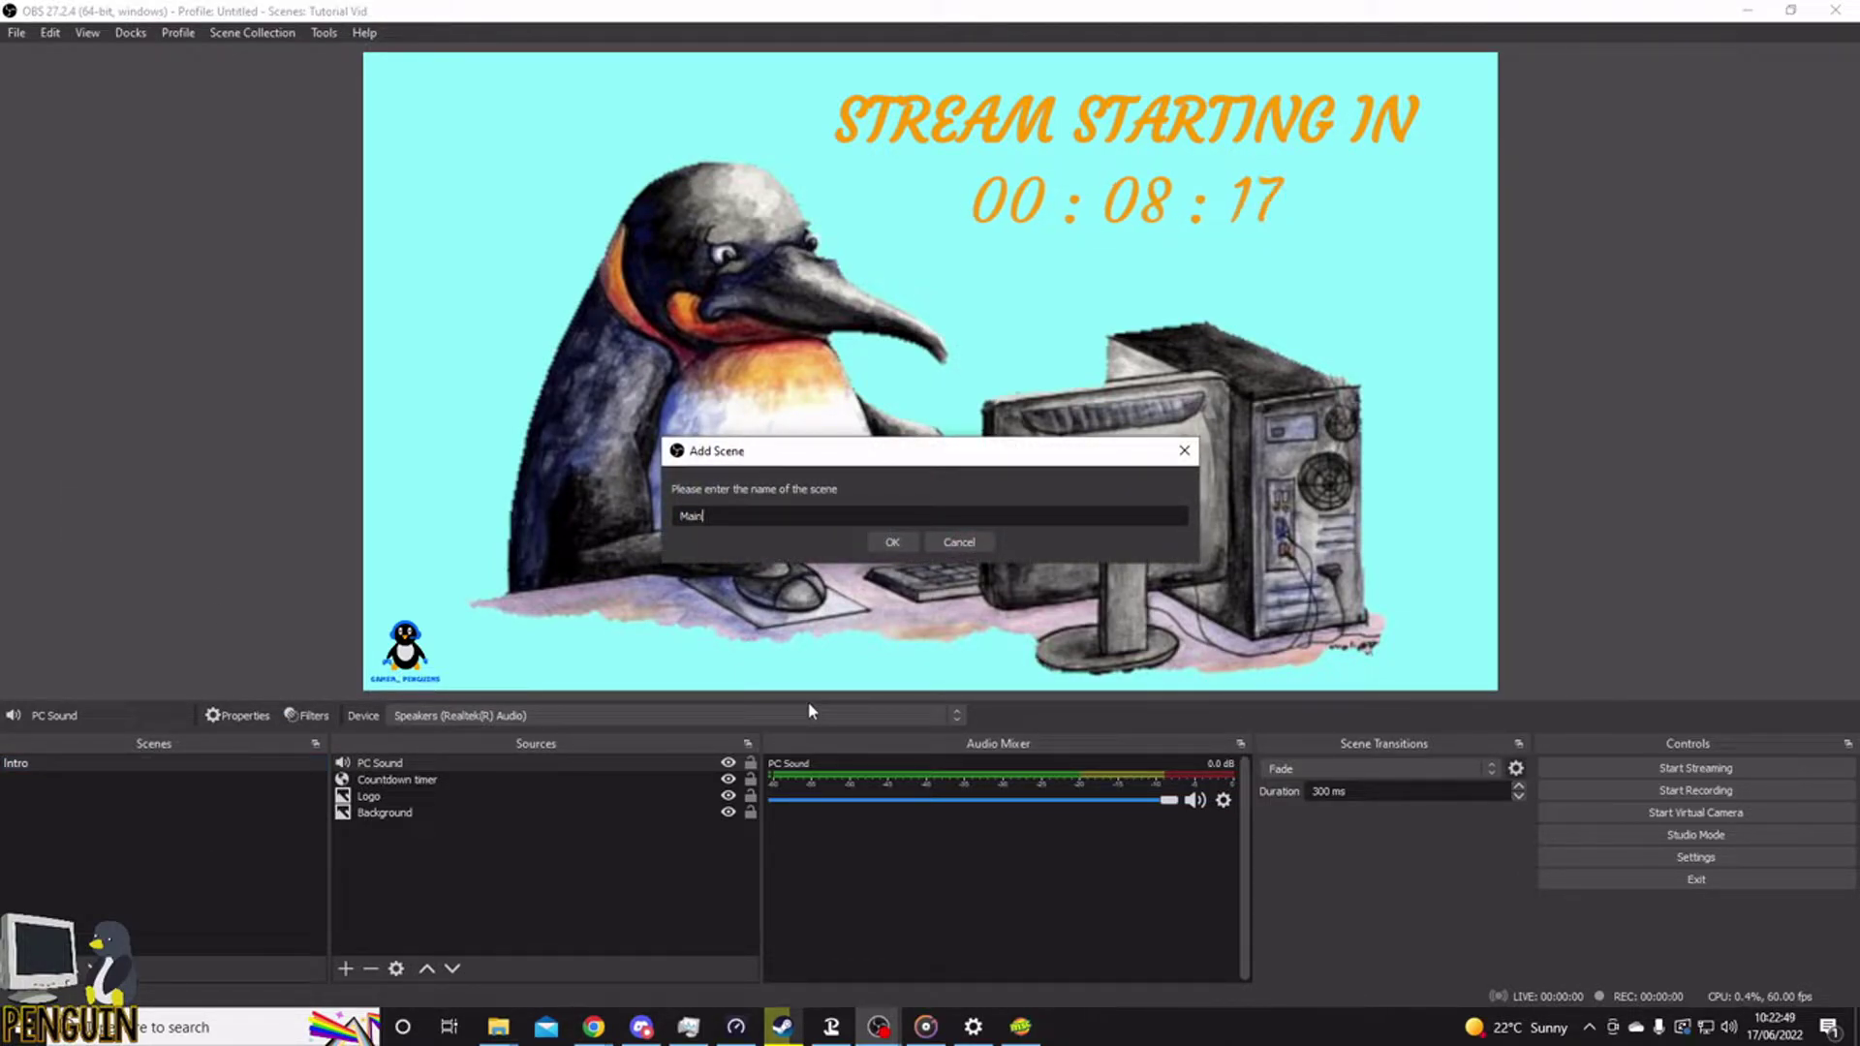
{"action": "key", "text": "Return"}
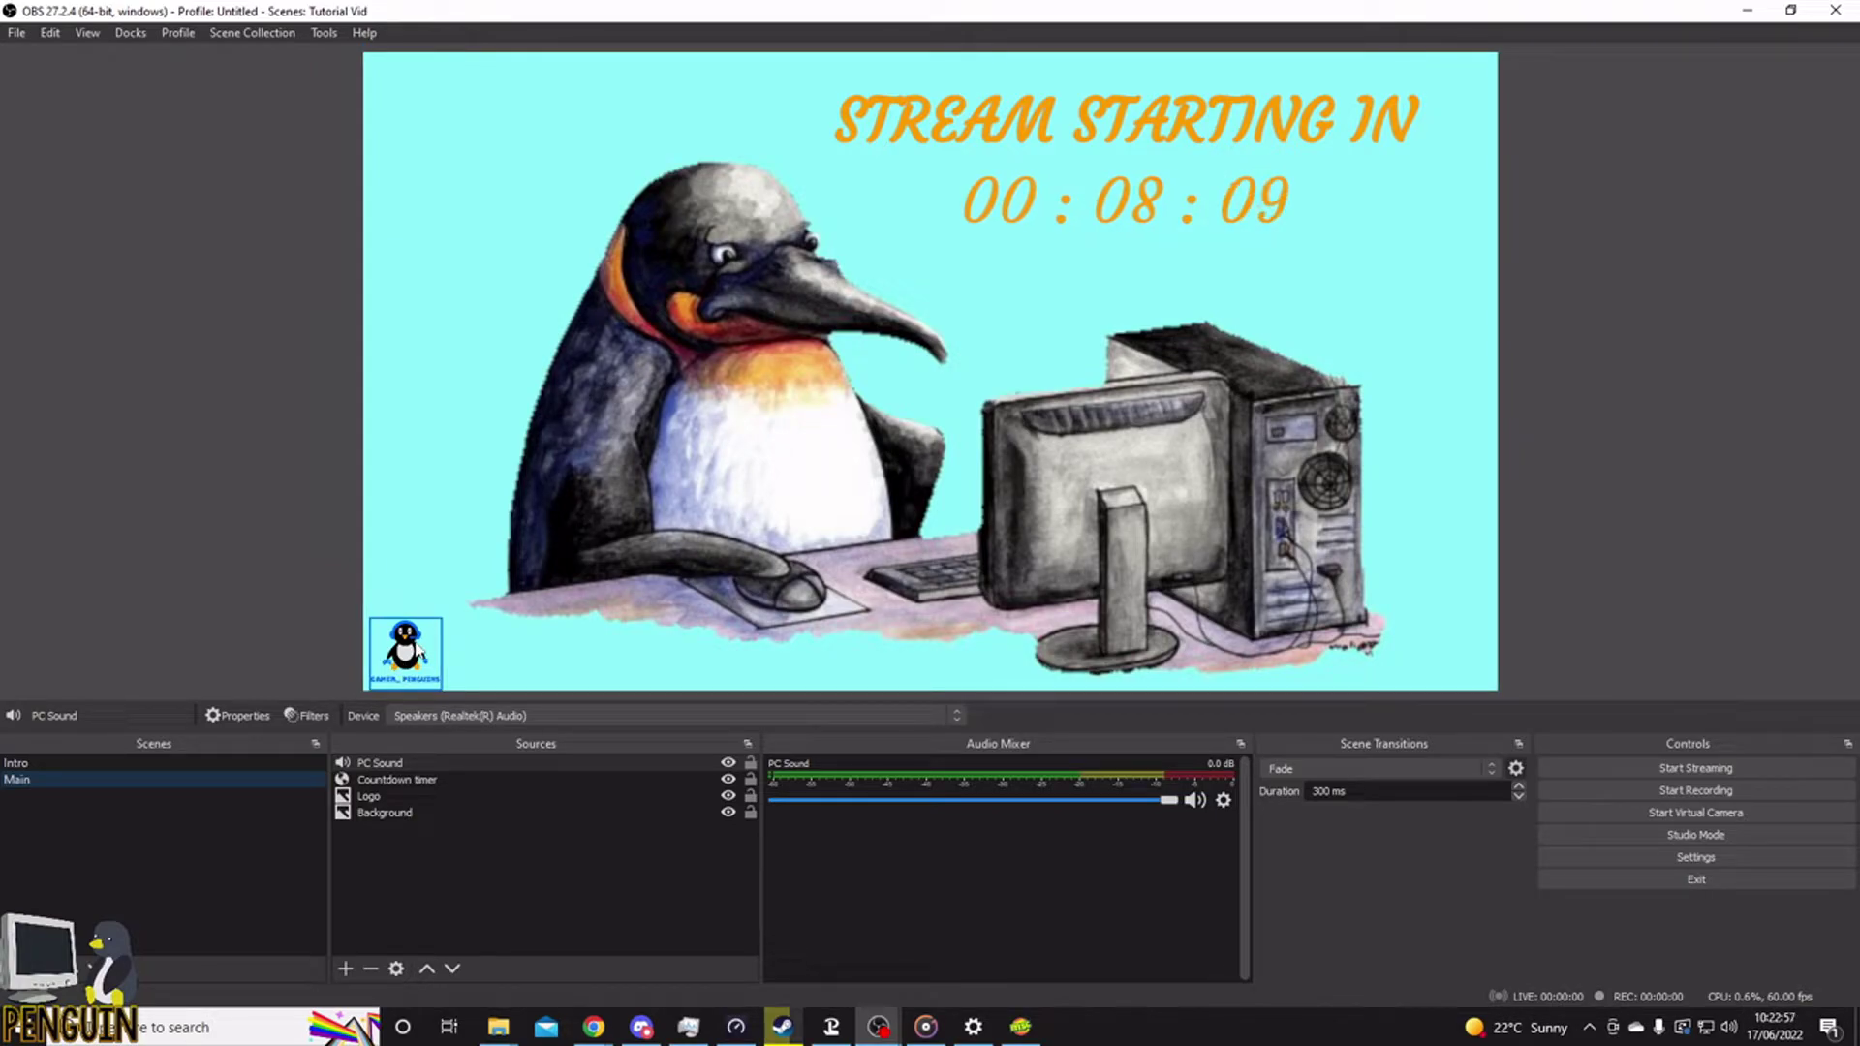
- Remove the Countdown timer source from the Main scene and confirm the removal
{"action": "left_click", "coordinate": [427, 781]}
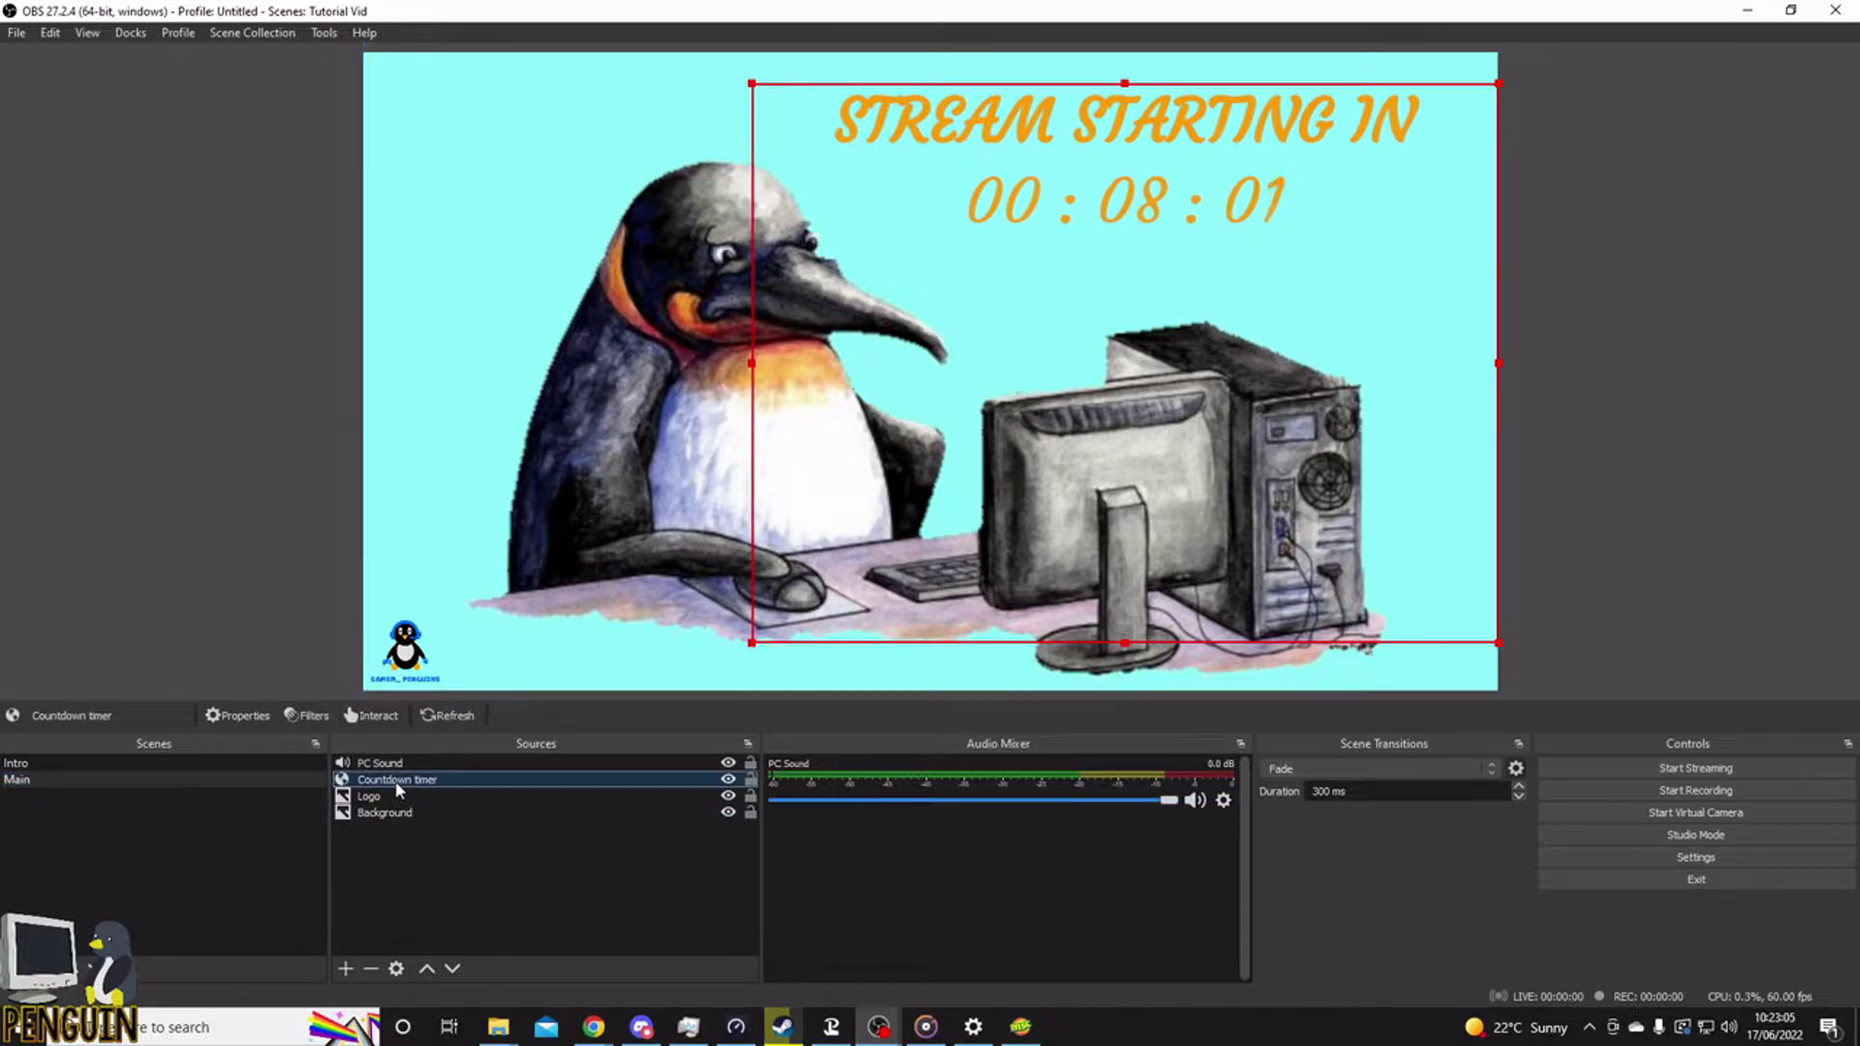
{"action": "right_click", "coordinate": [396, 783]}
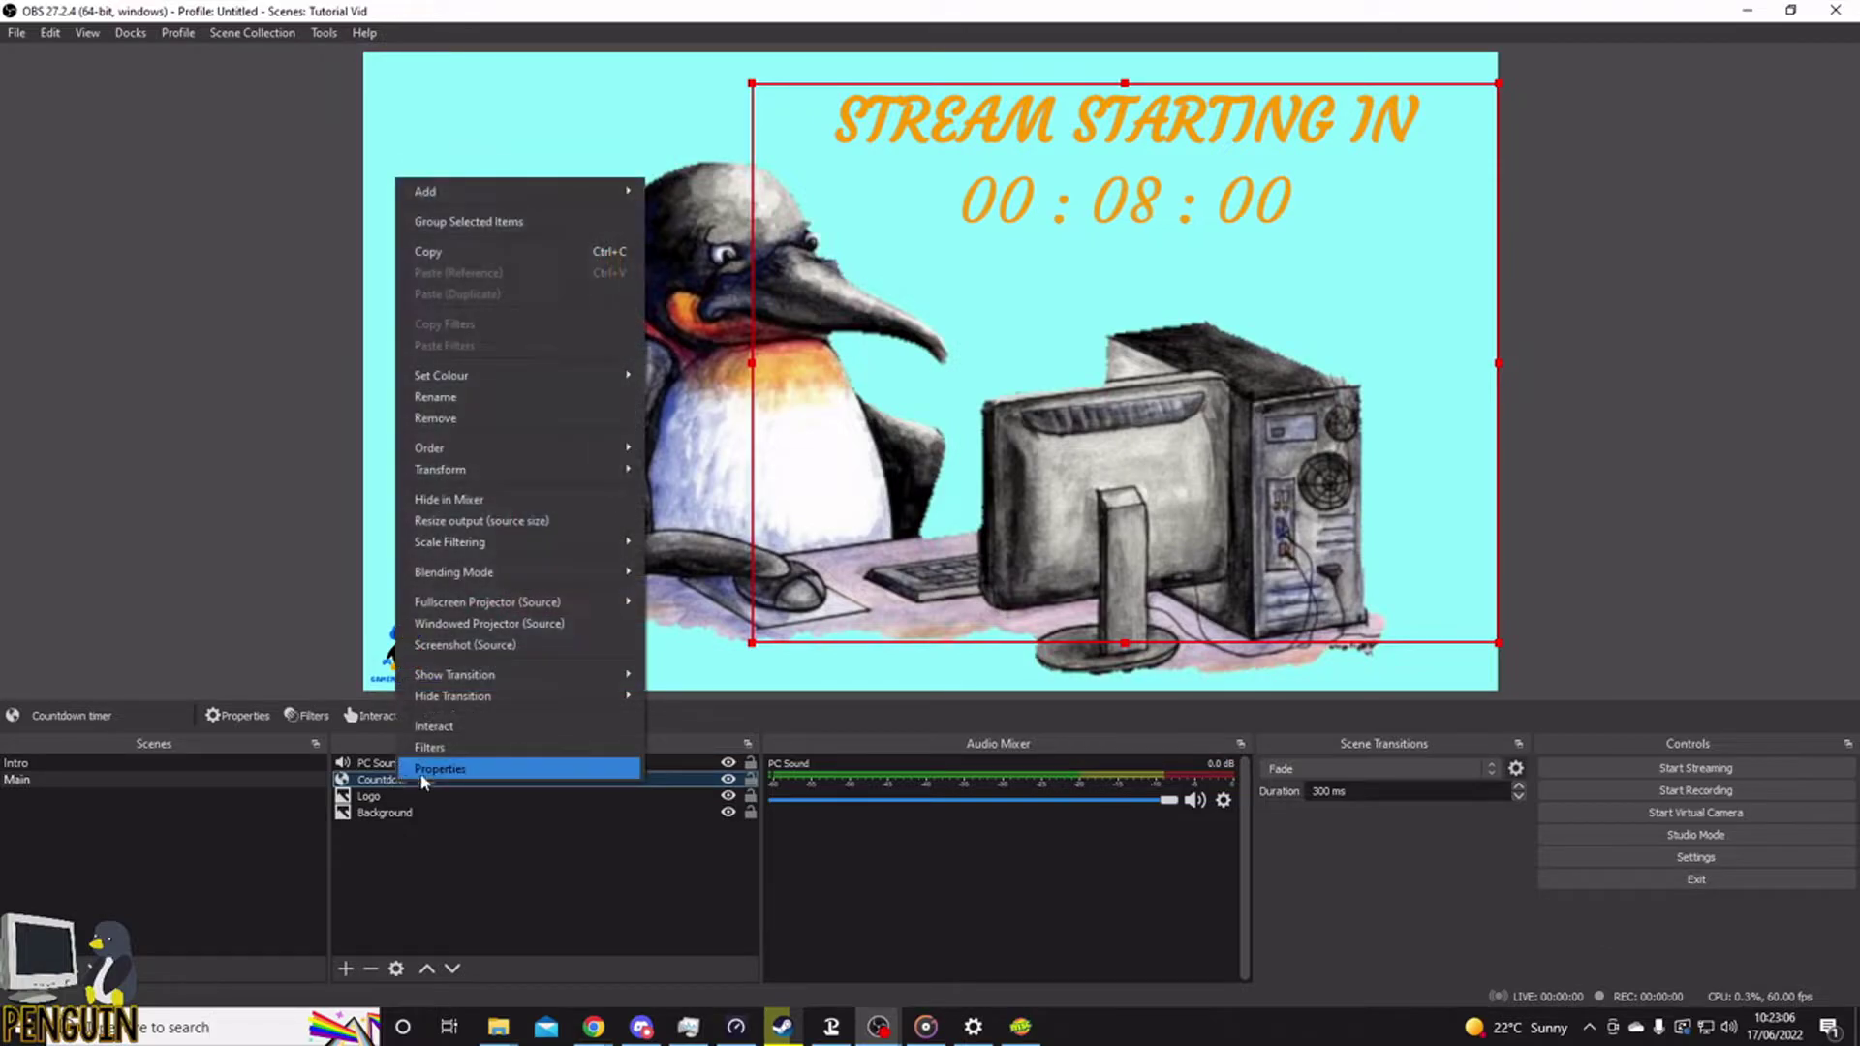
{"action": "left_click", "coordinate": [472, 419]}
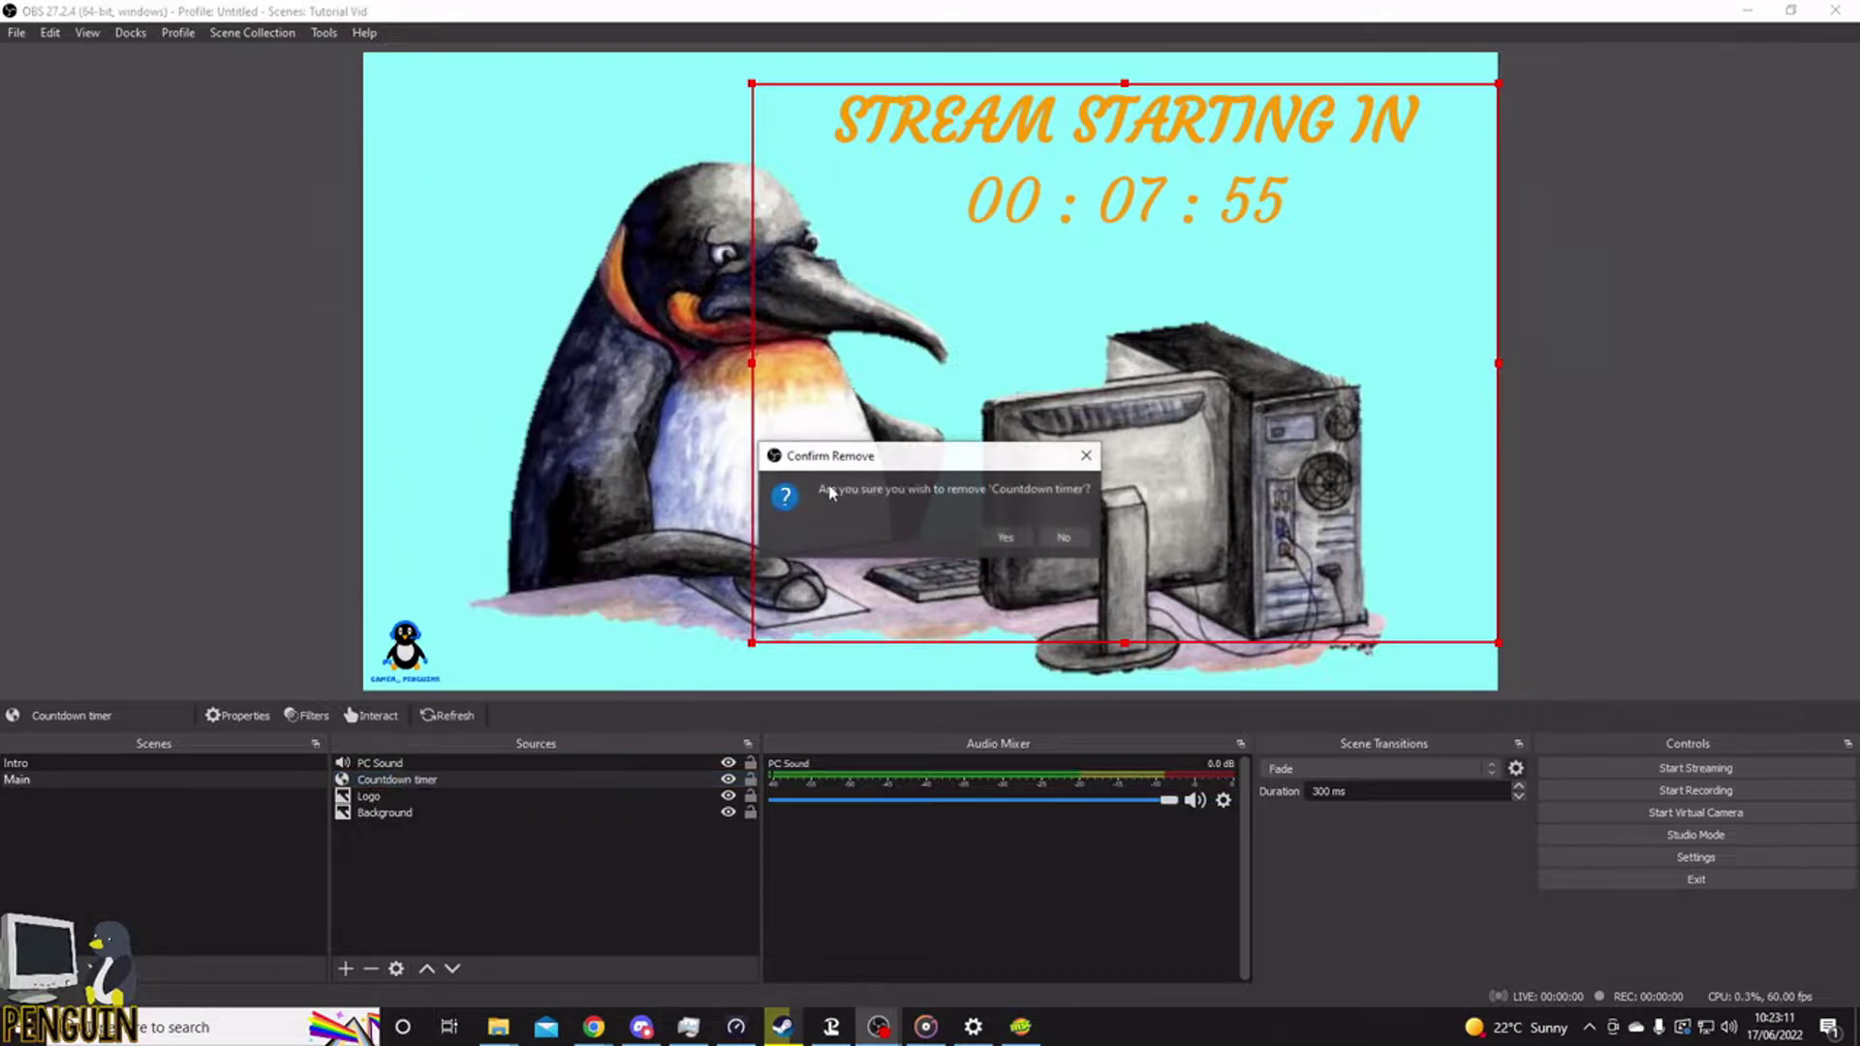
{"action": "left_click", "coordinate": [974, 504]}
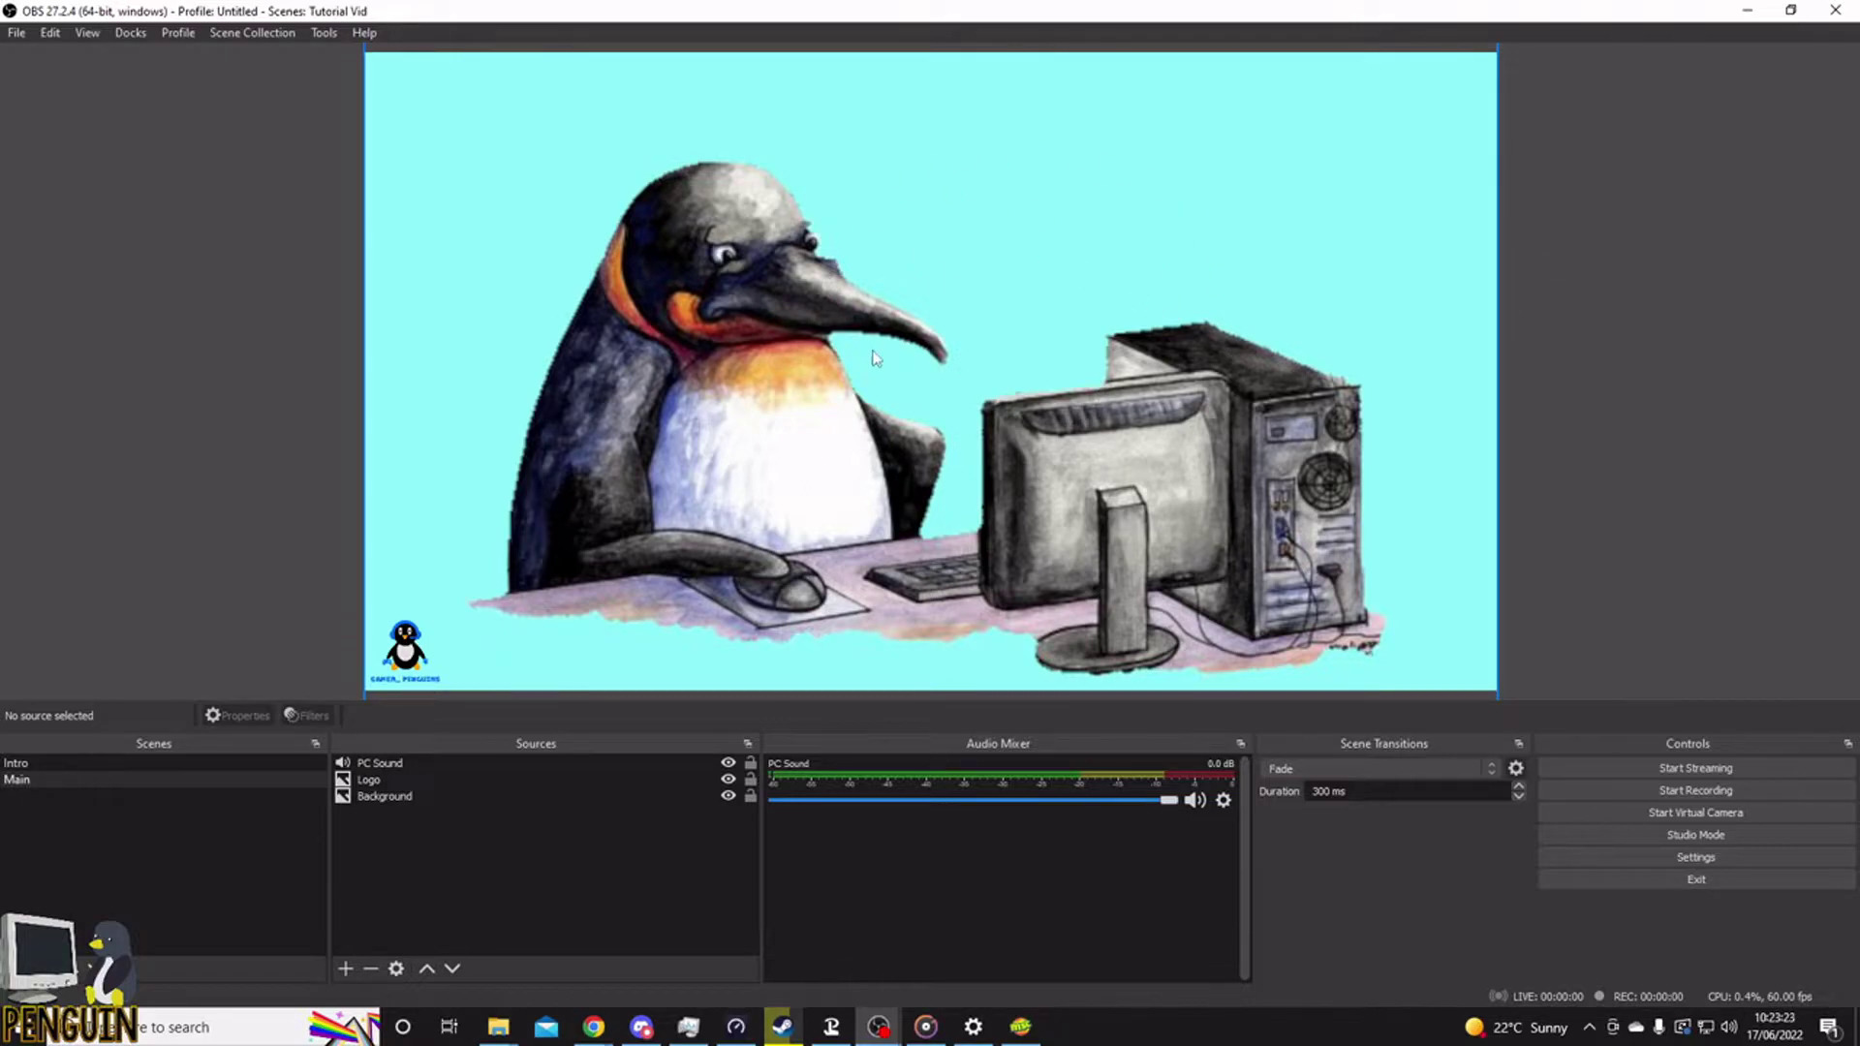
- Add a new Game Capture source with the default name to the Main scene
{"action": "right_click", "coordinate": [556, 850]}
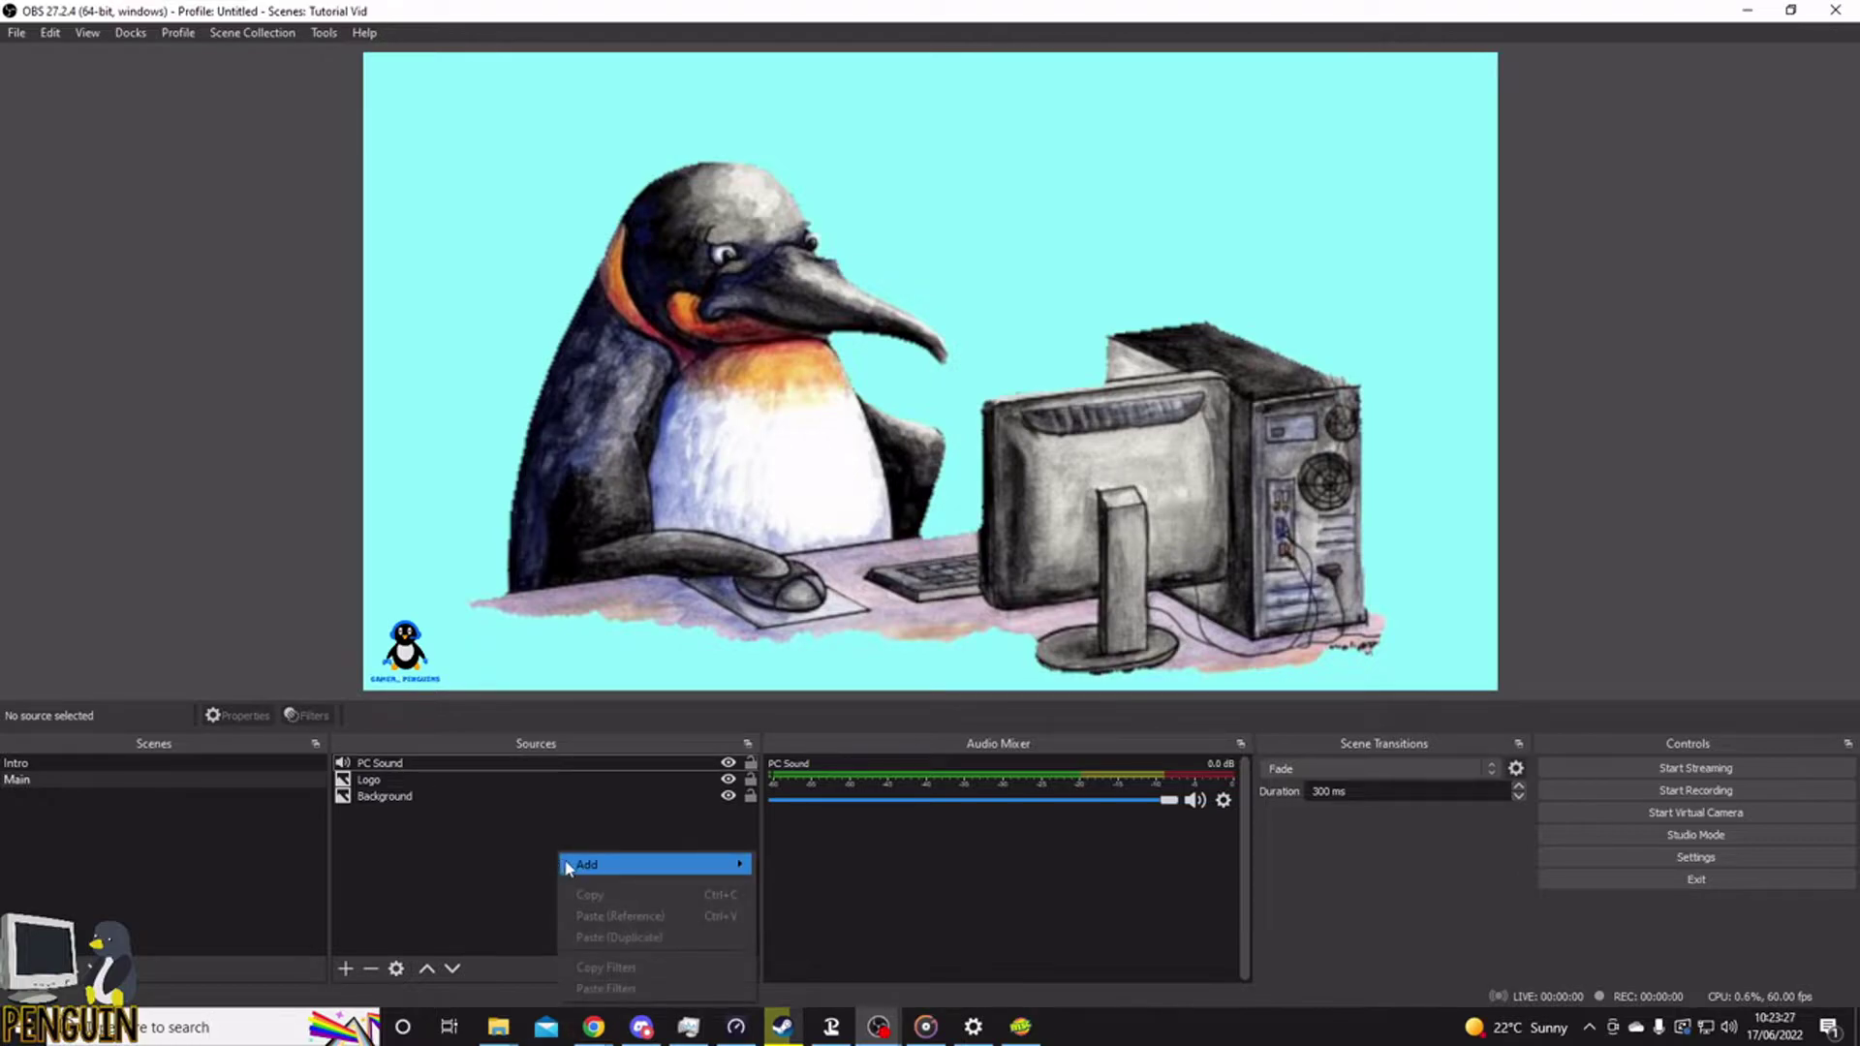
{"action": "mouse_move", "coordinate": [603, 865]}
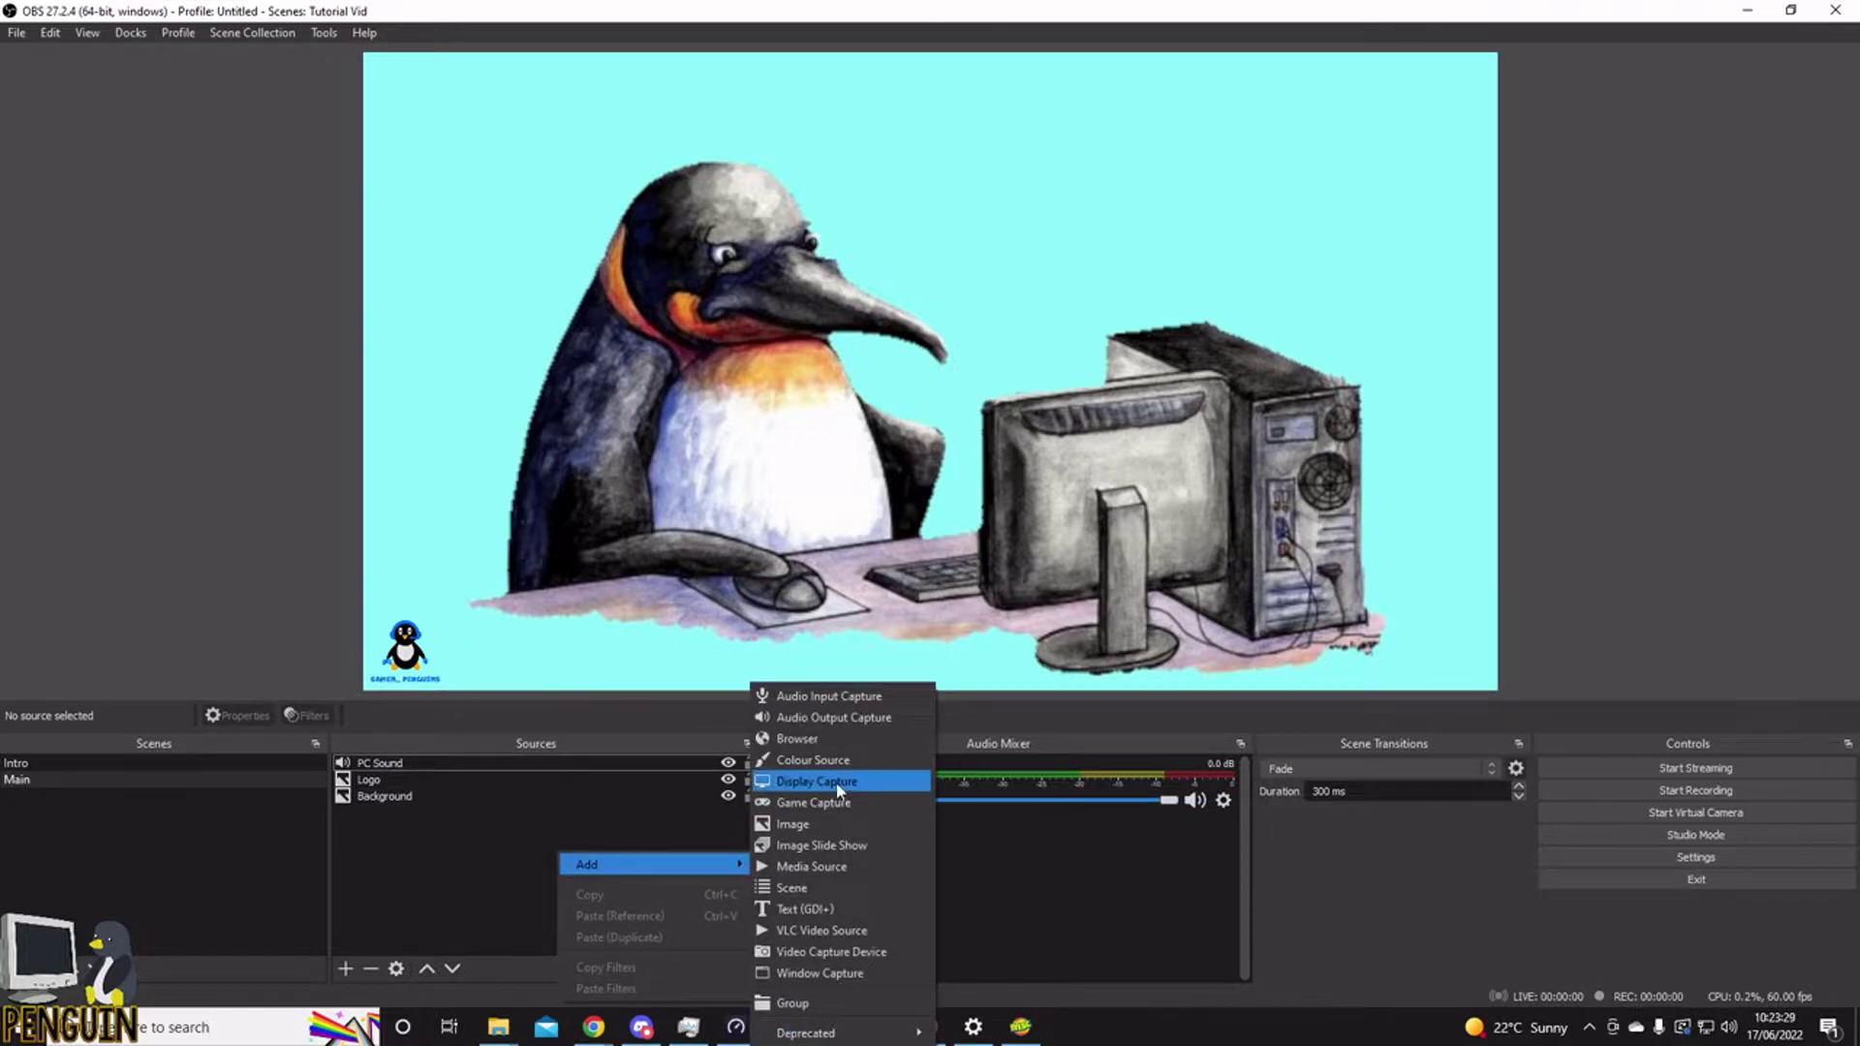
{"action": "left_click", "coordinate": [858, 803]}
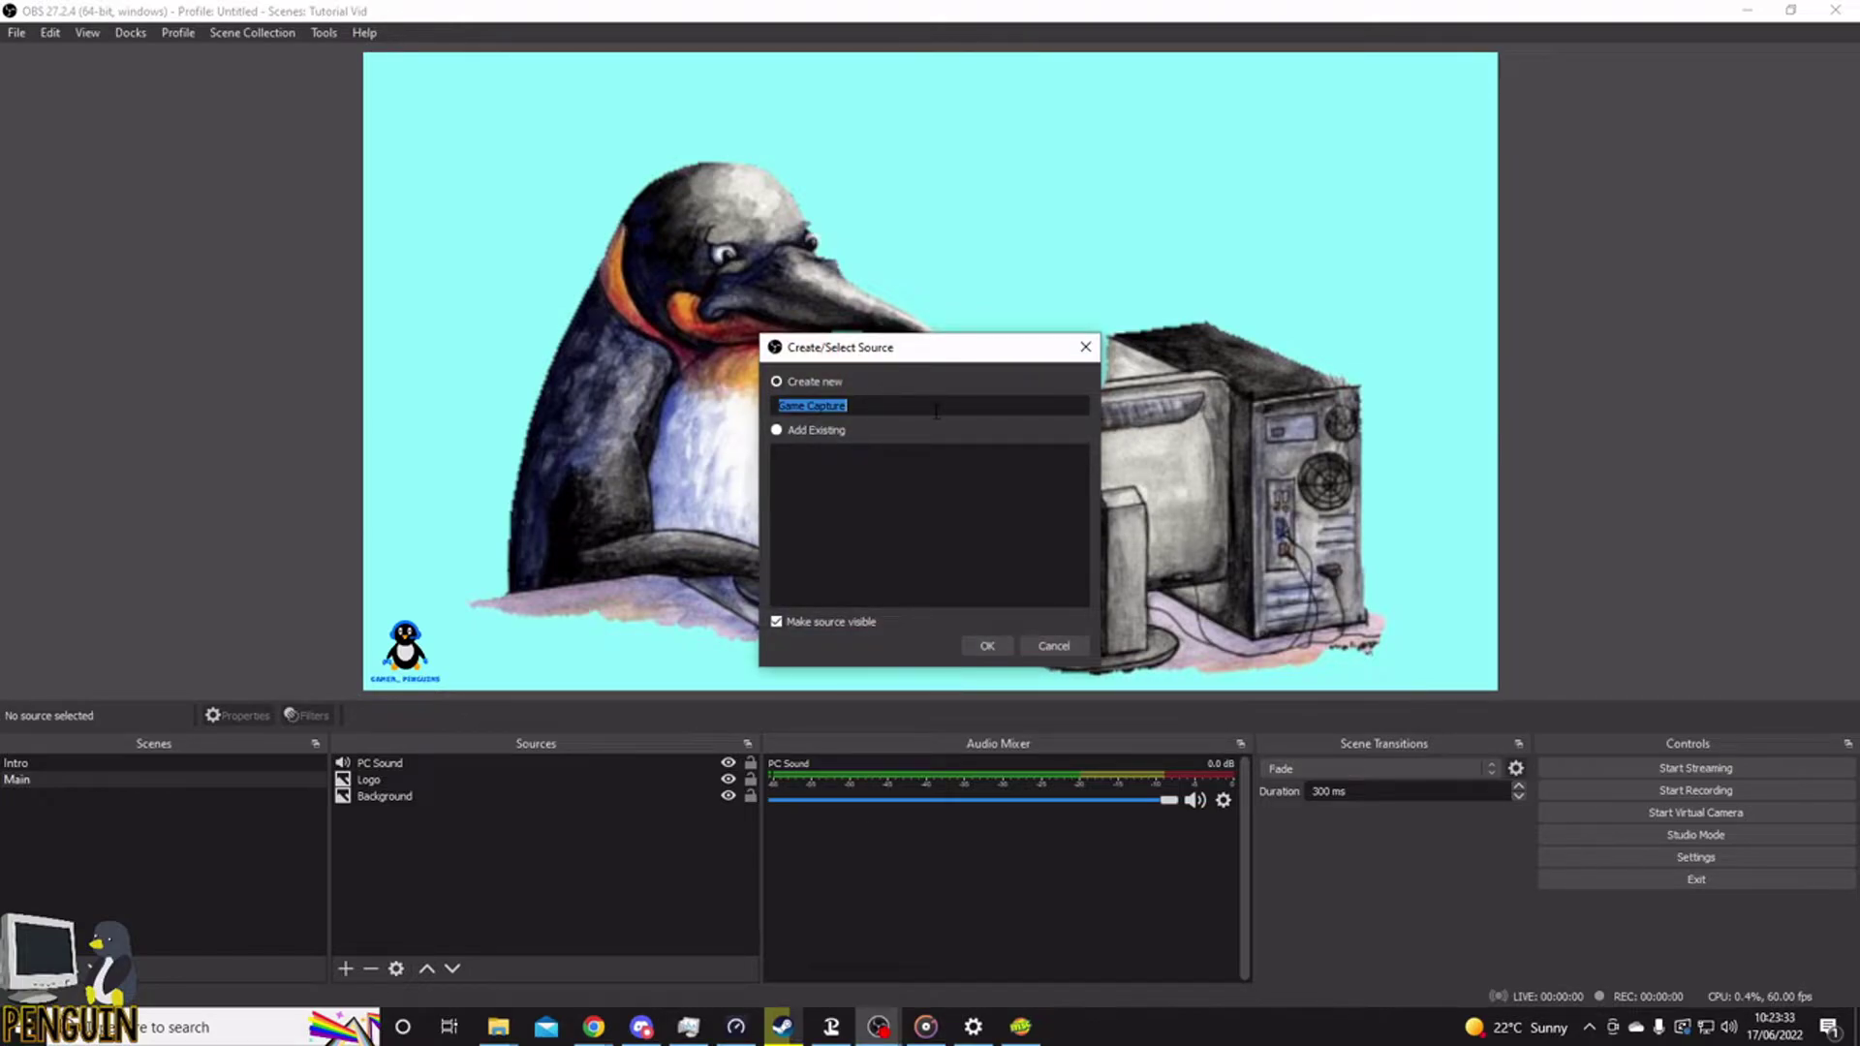
{"action": "left_click", "coordinate": [987, 645]}
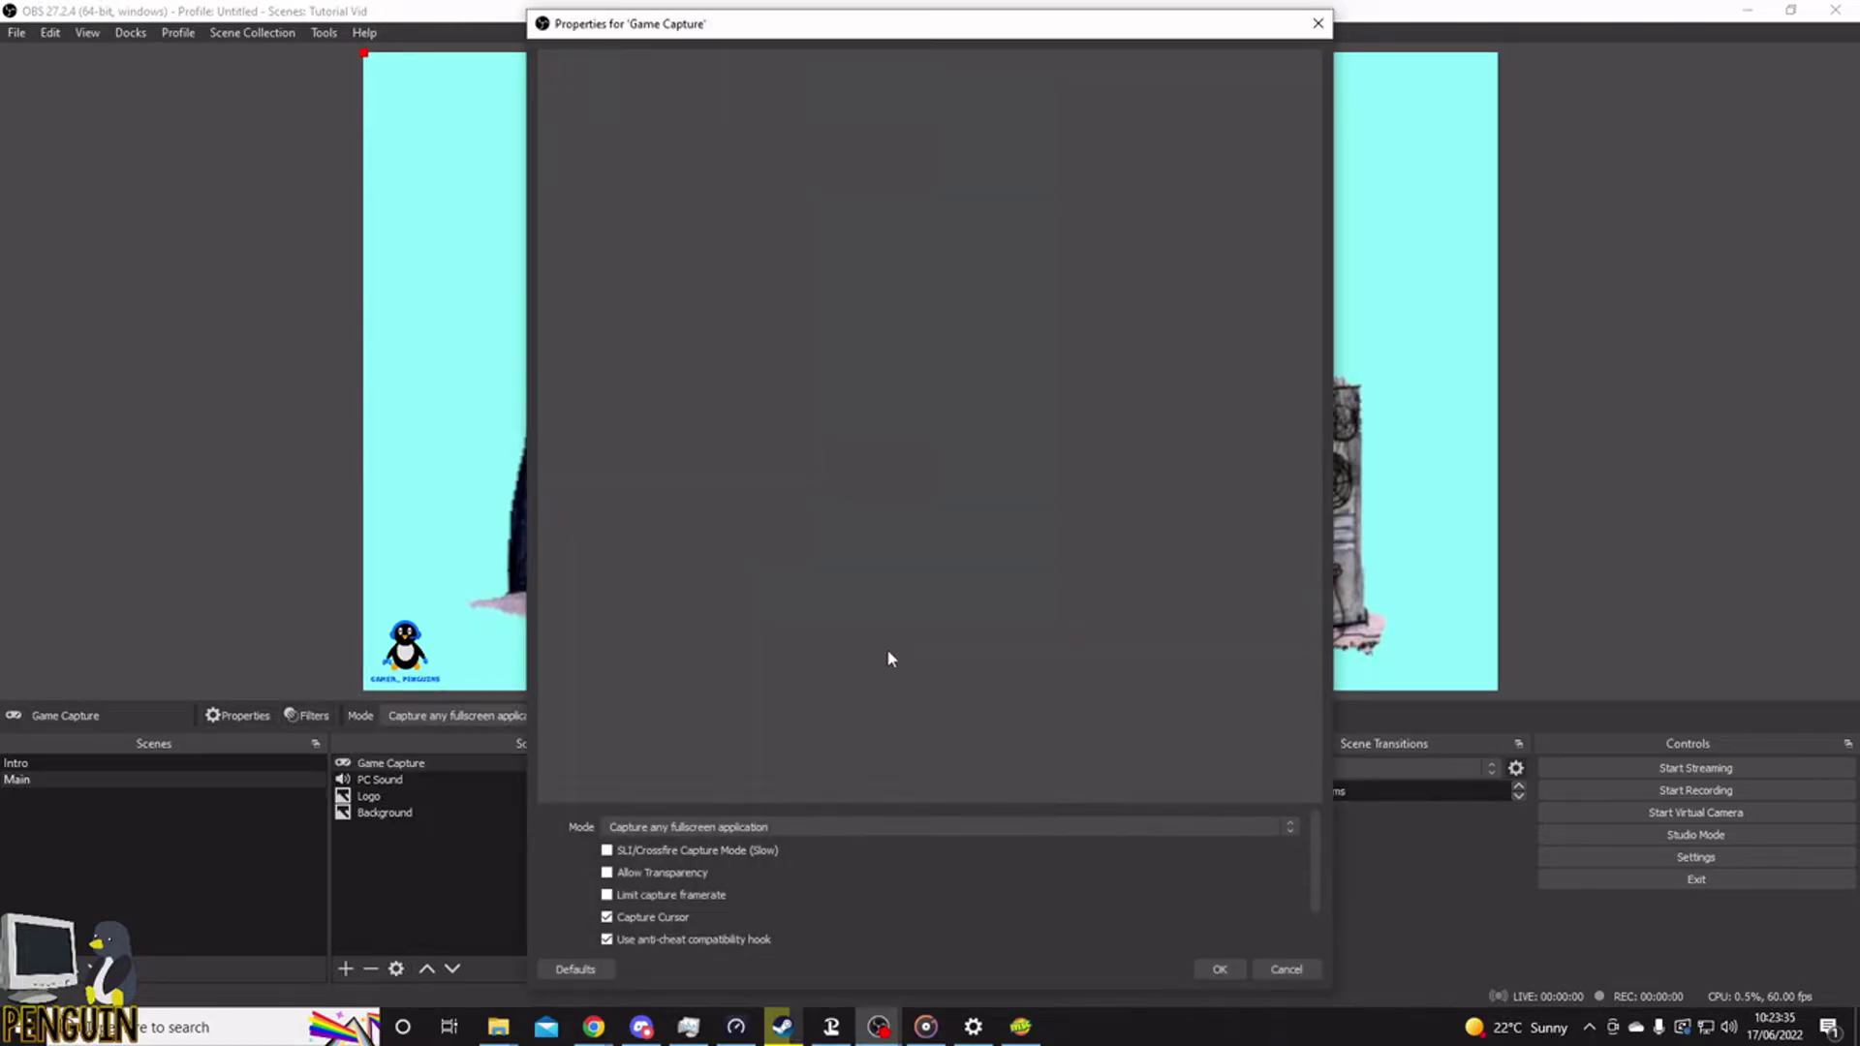
- Set Game Capture to capture the specific window "[mysummercar.exe]: My Summer Car", accept it, and place the source between Logo and Background
{"action": "left_click", "coordinate": [851, 828]}
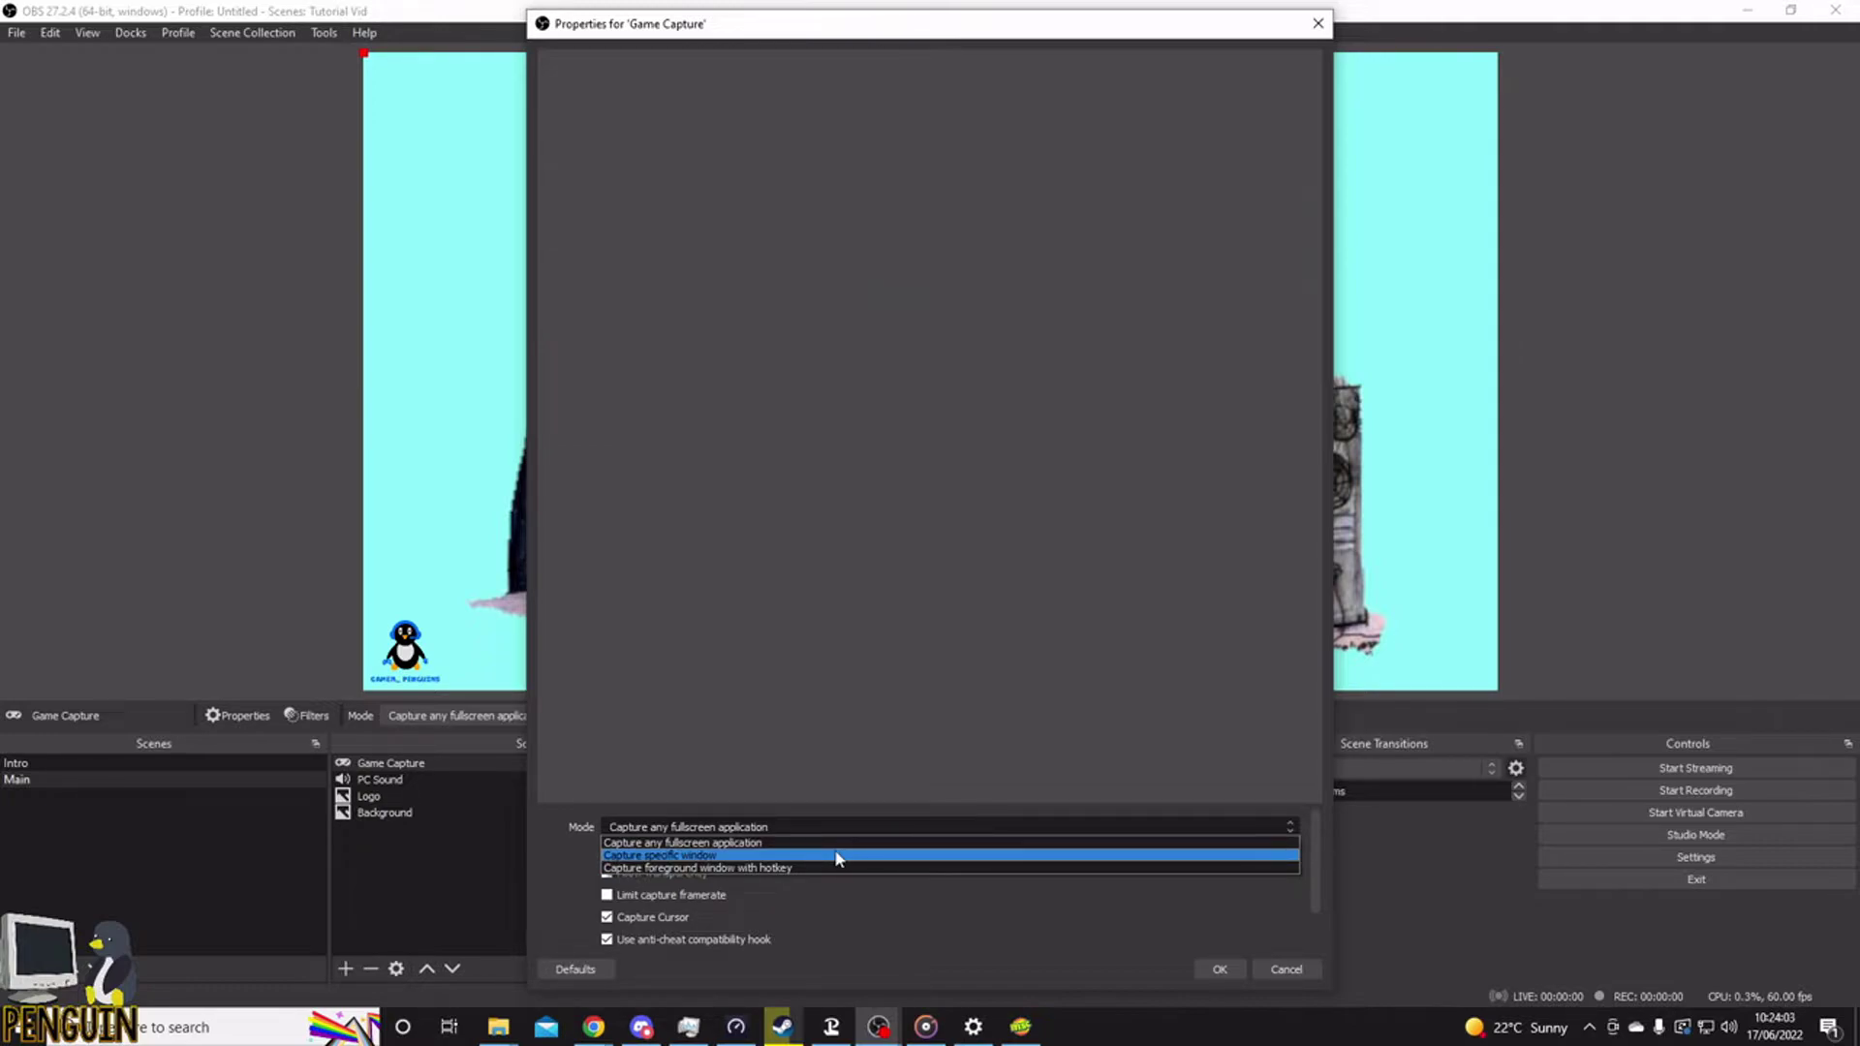
{"action": "left_click", "coordinate": [839, 859]}
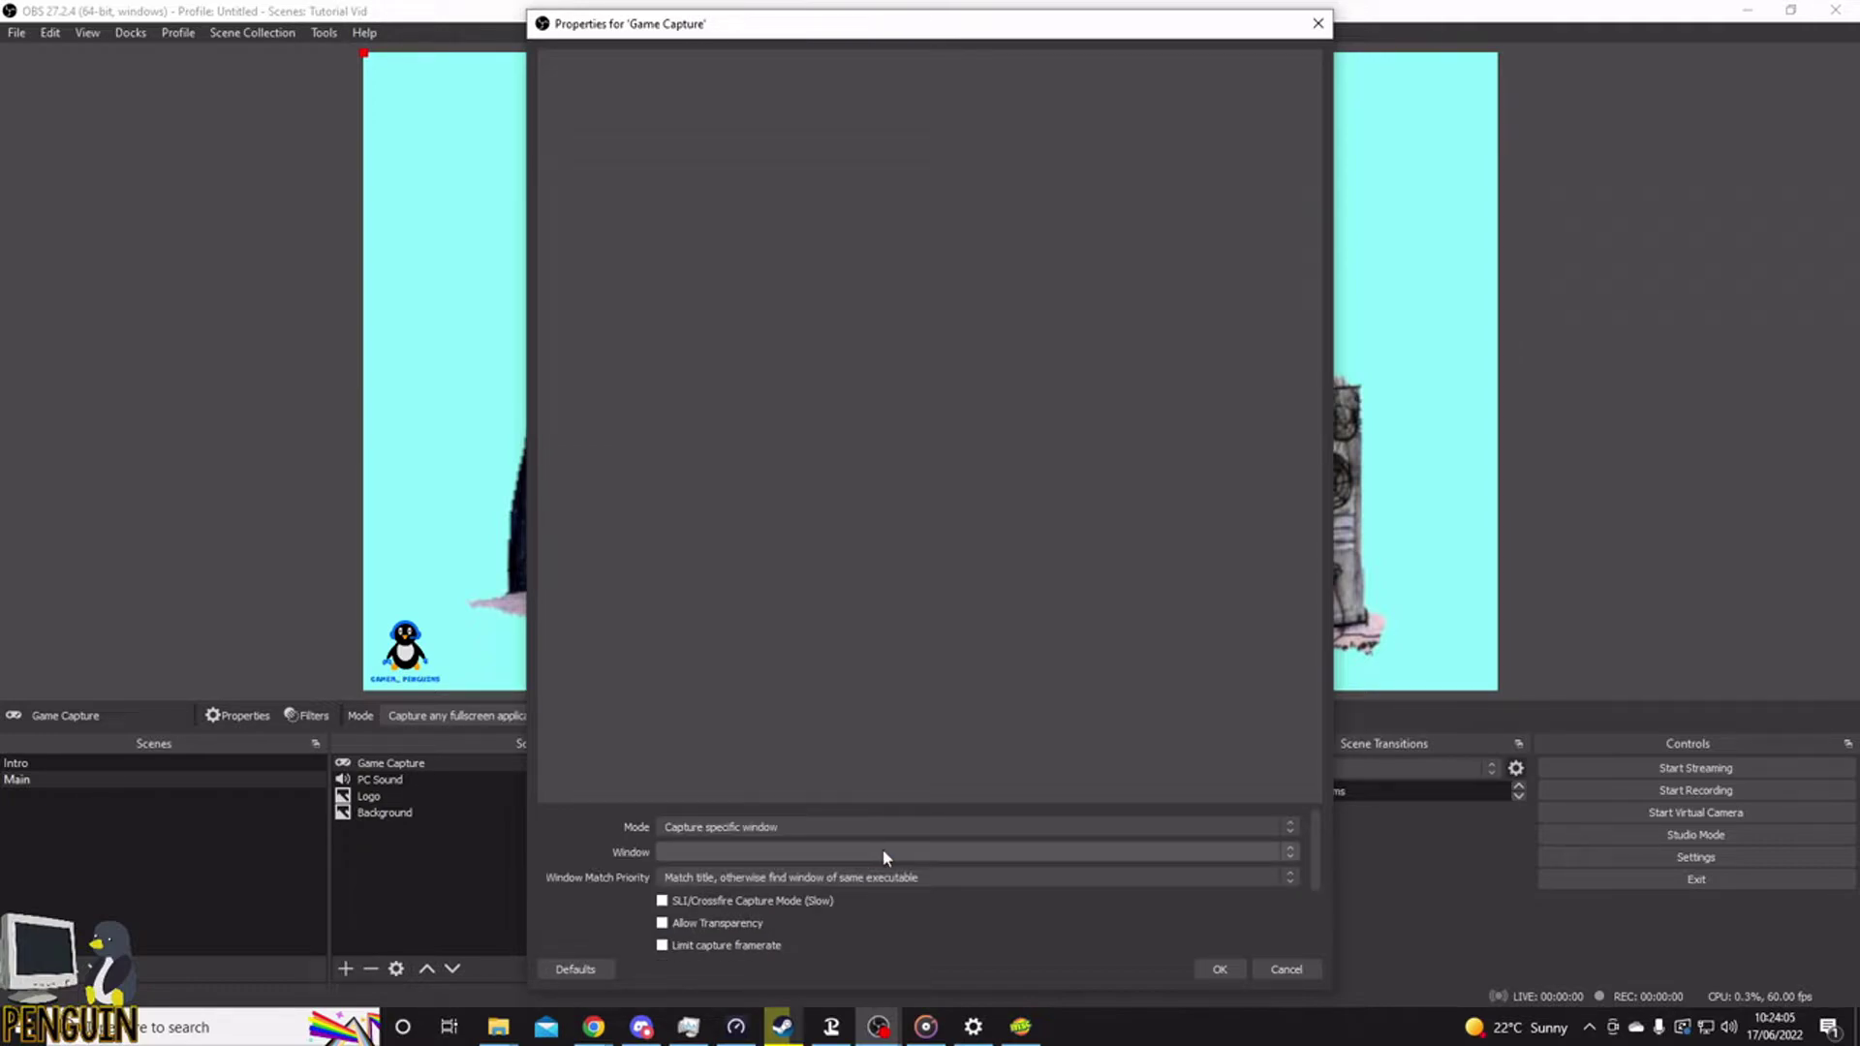
{"action": "left_click", "coordinate": [1128, 853]}
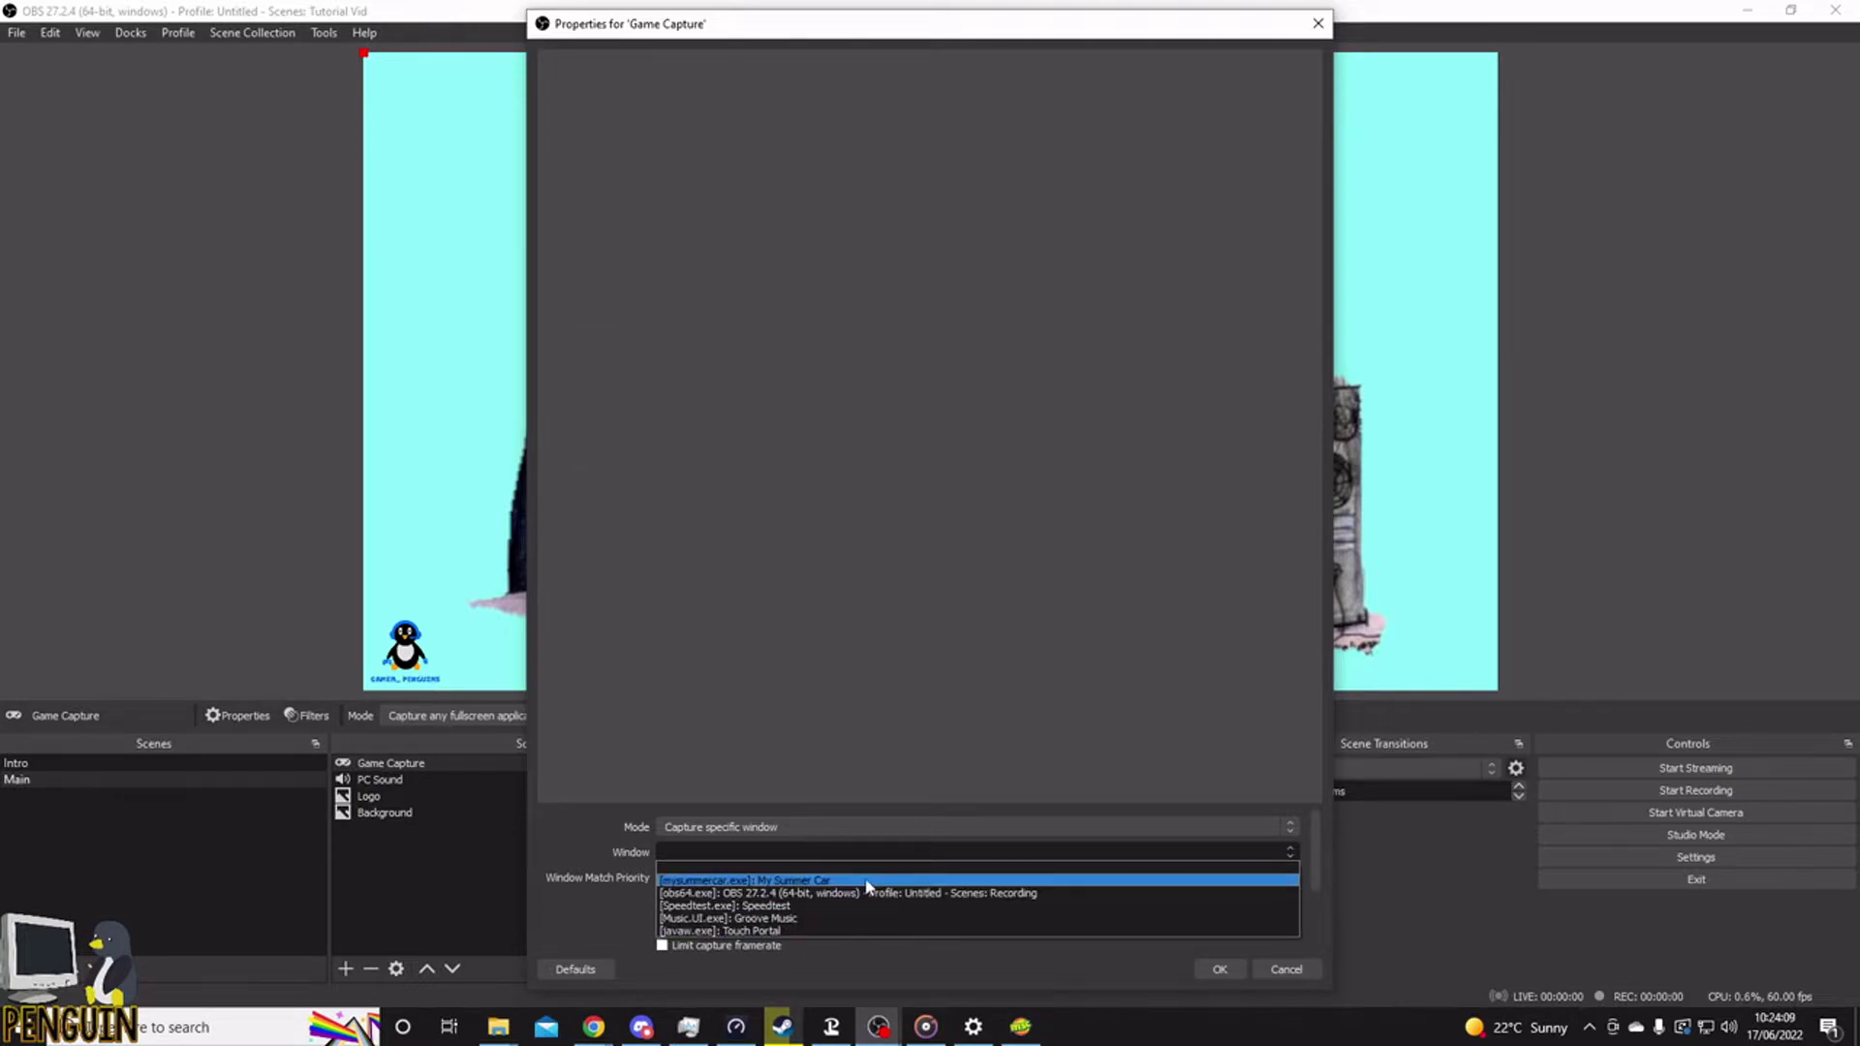
{"action": "left_click", "coordinate": [869, 880]}
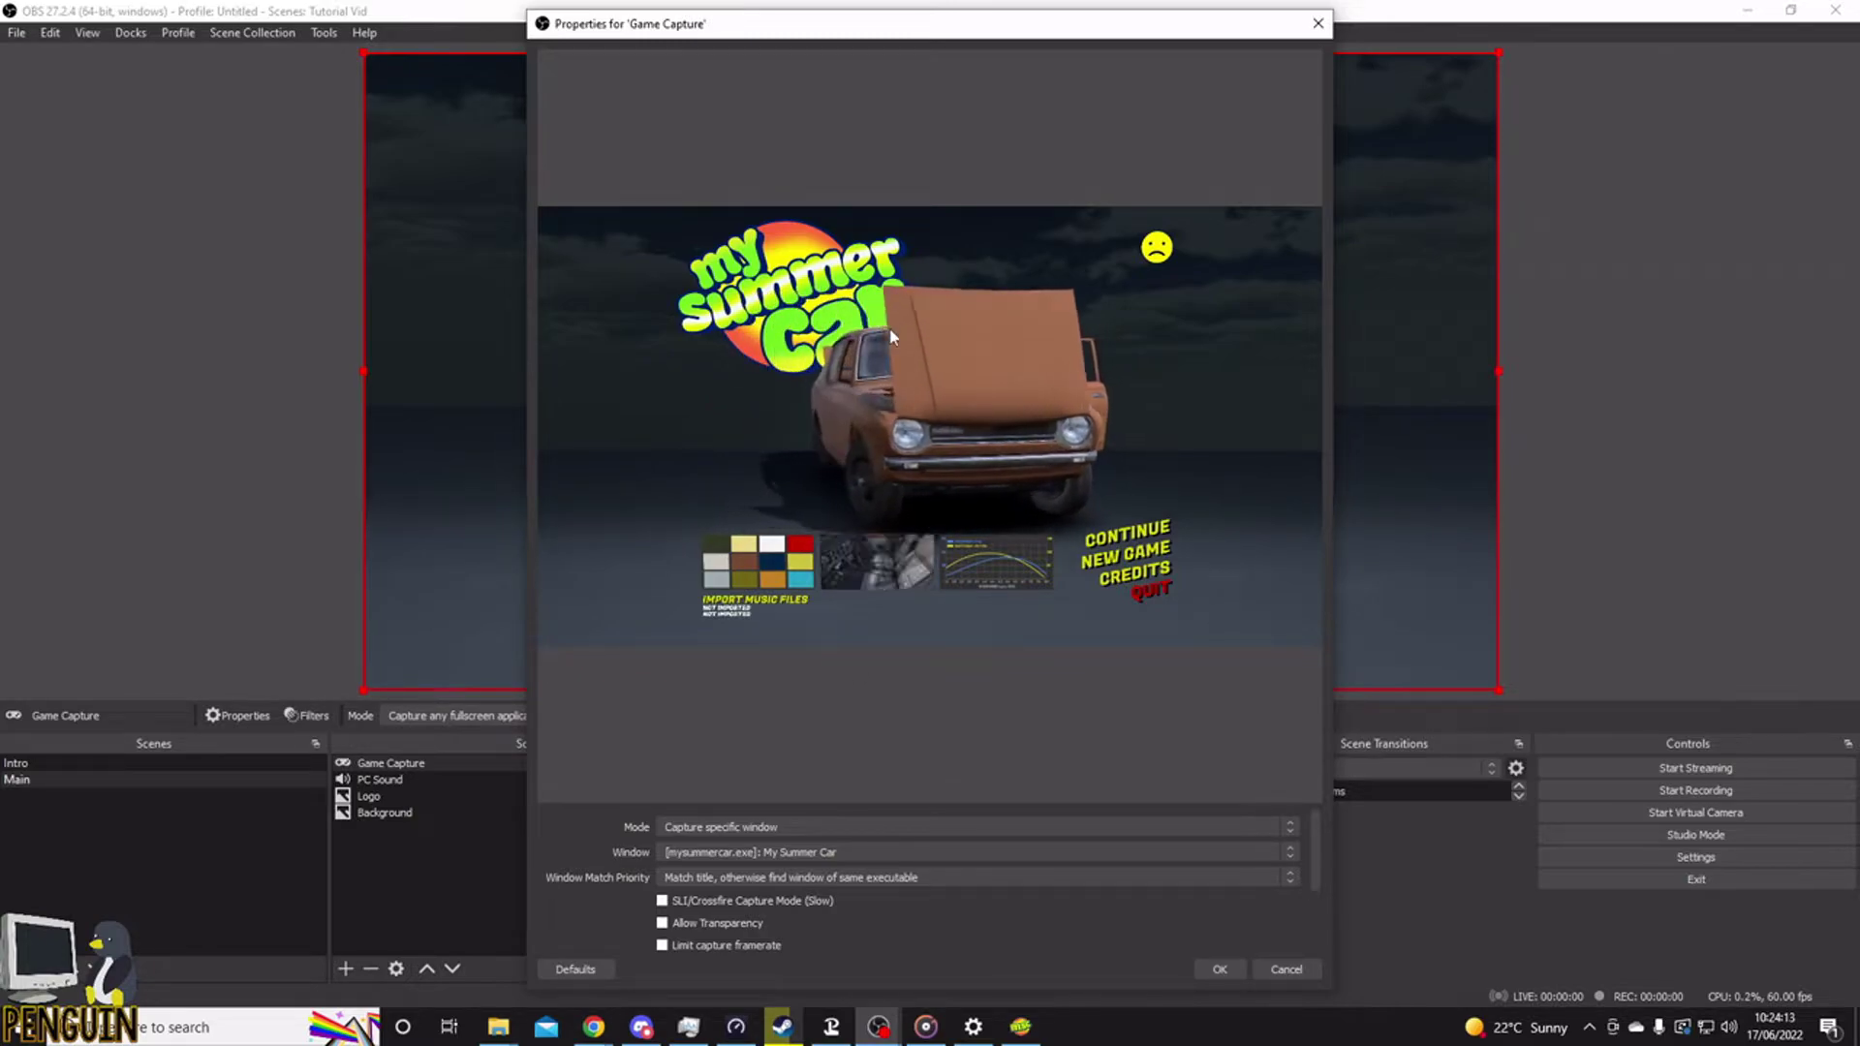
{"action": "left_click", "coordinate": [1218, 968]}
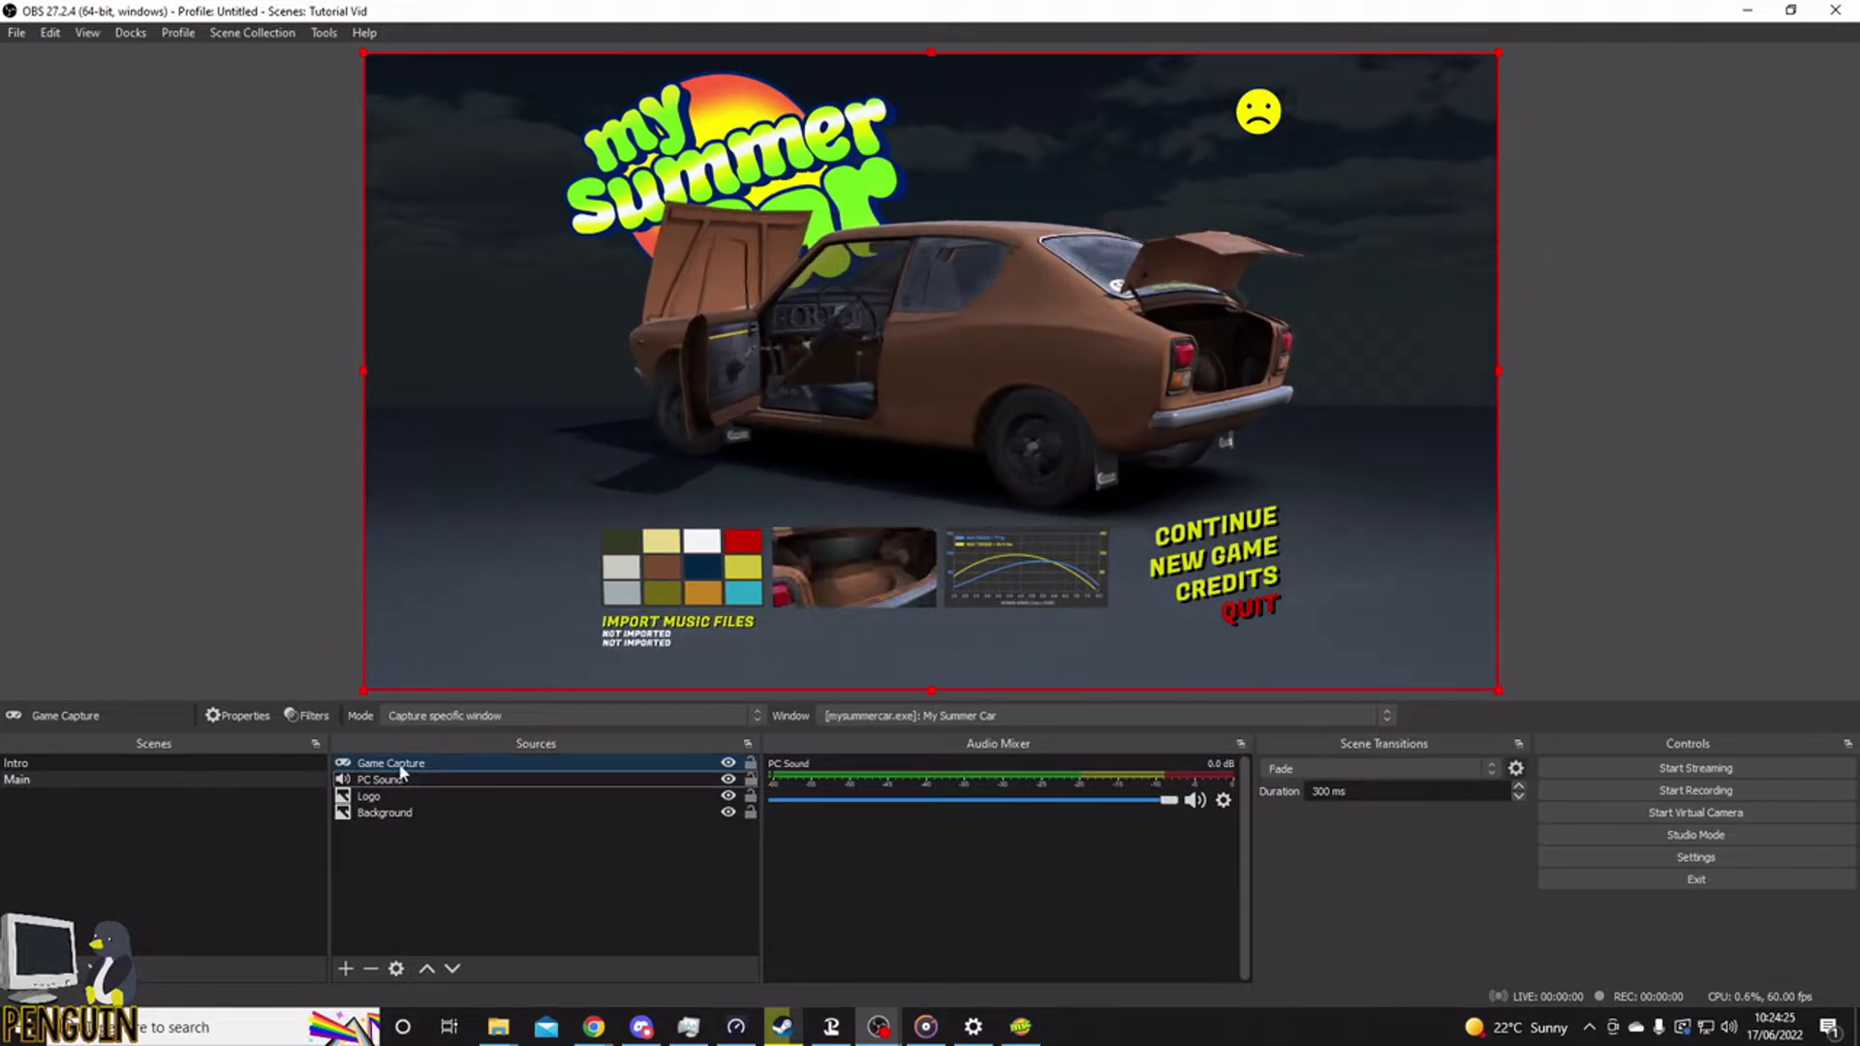
{"action": "left_click_drag", "start_coordinate": [395, 779], "coordinate": [396, 807]}
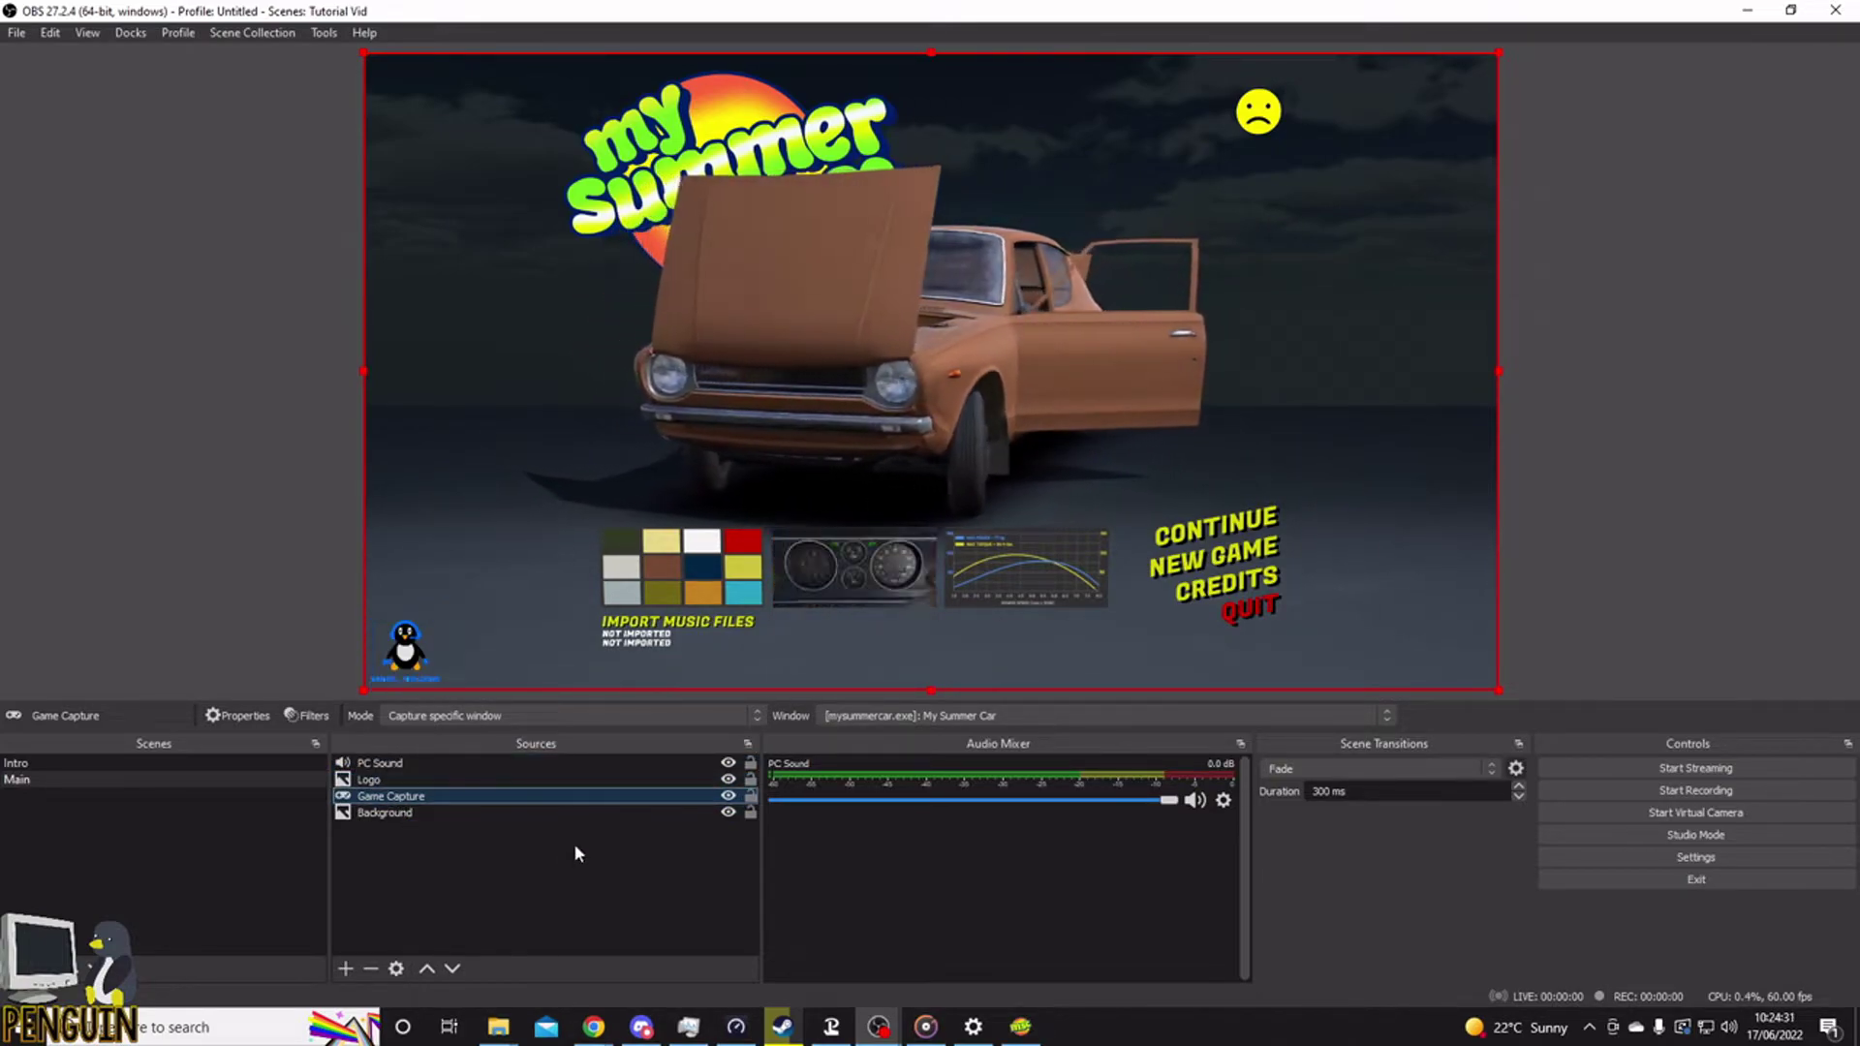
{"action": "left_click", "coordinate": [1624, 620]}
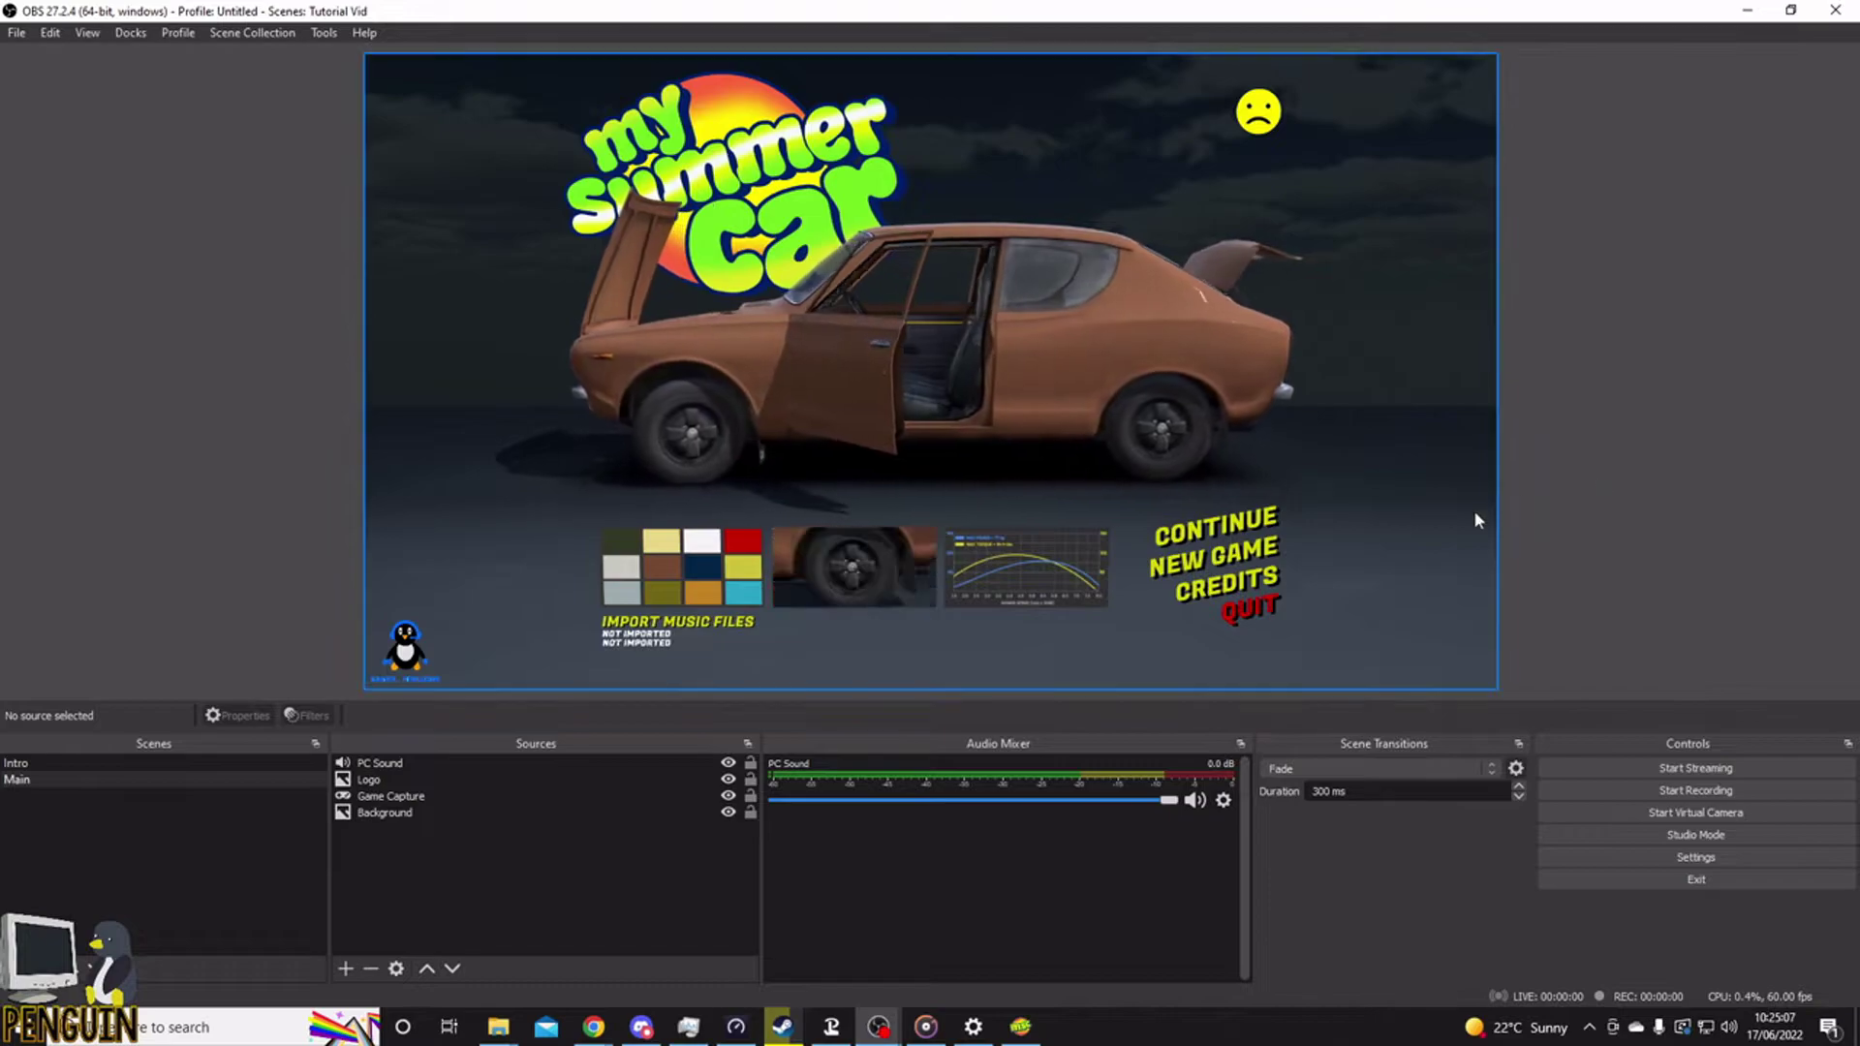
- Add a new Audio Input Capture source named "Mic" to the Main scene
{"action": "right_click", "coordinate": [486, 886]}
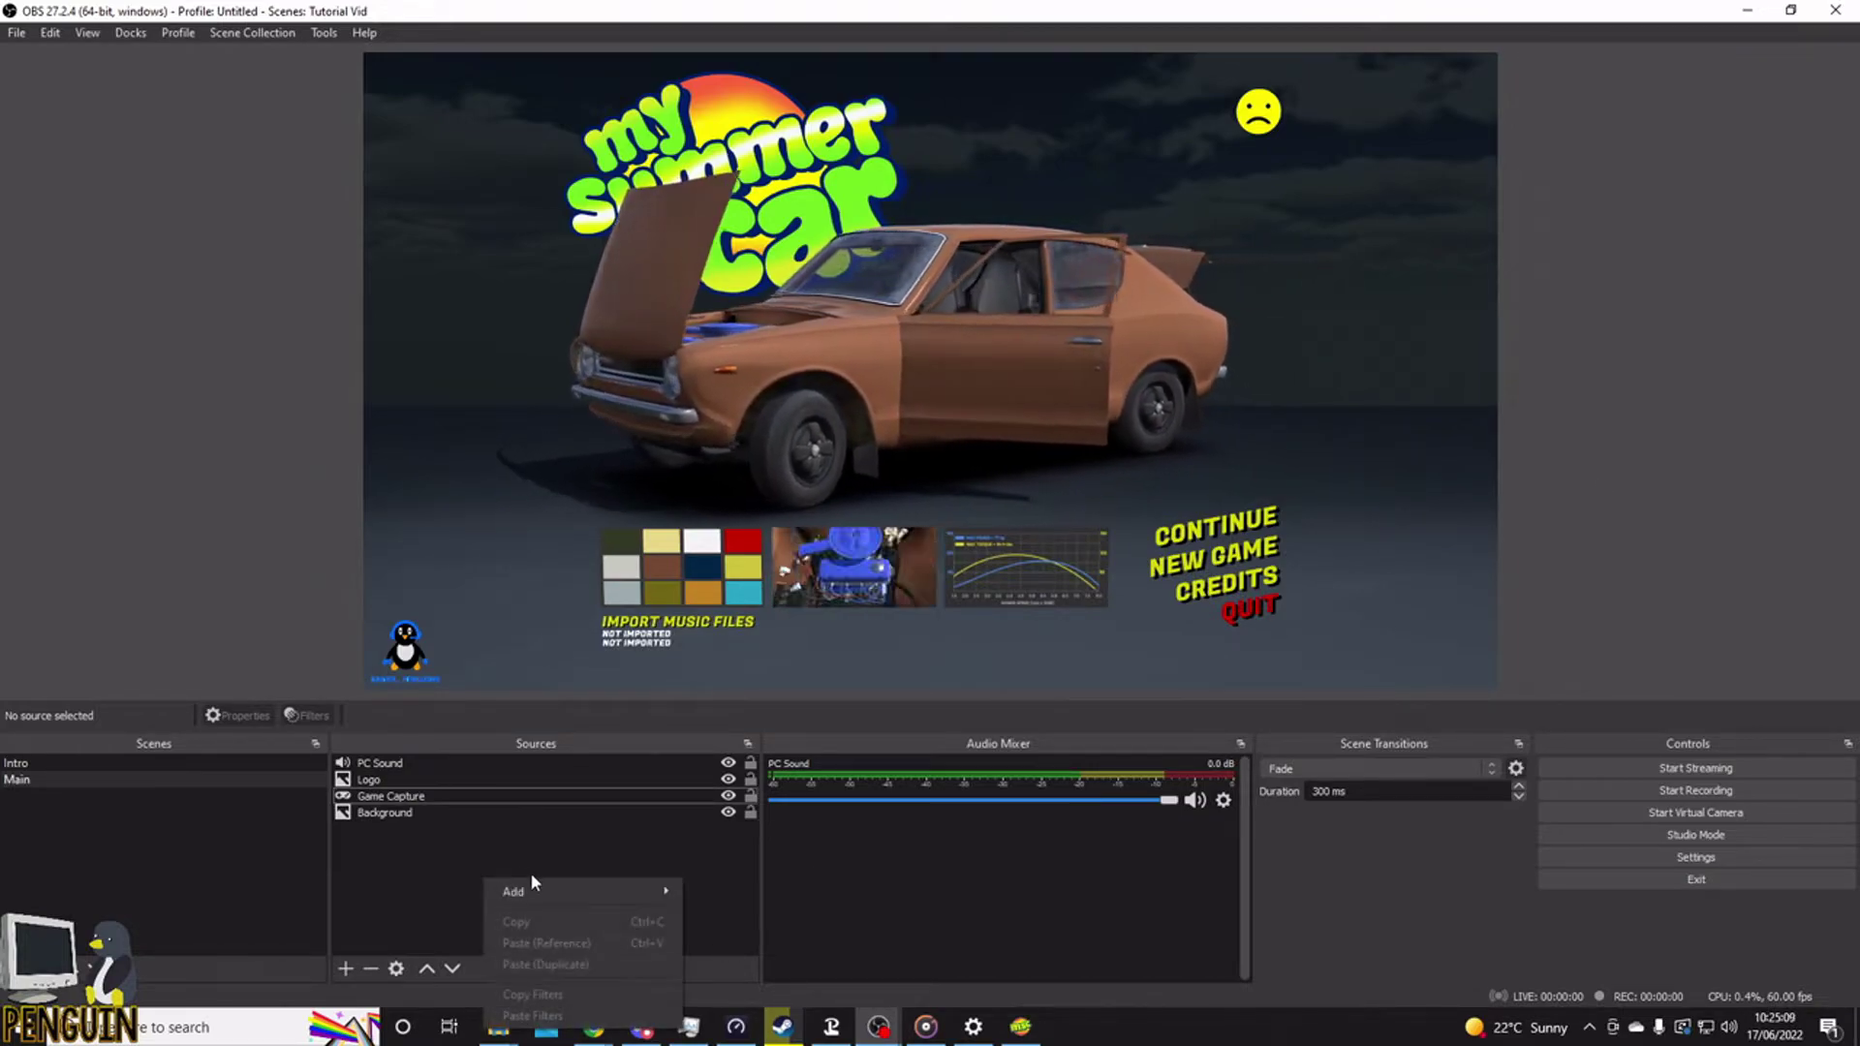
{"action": "mouse_move", "coordinate": [533, 891]}
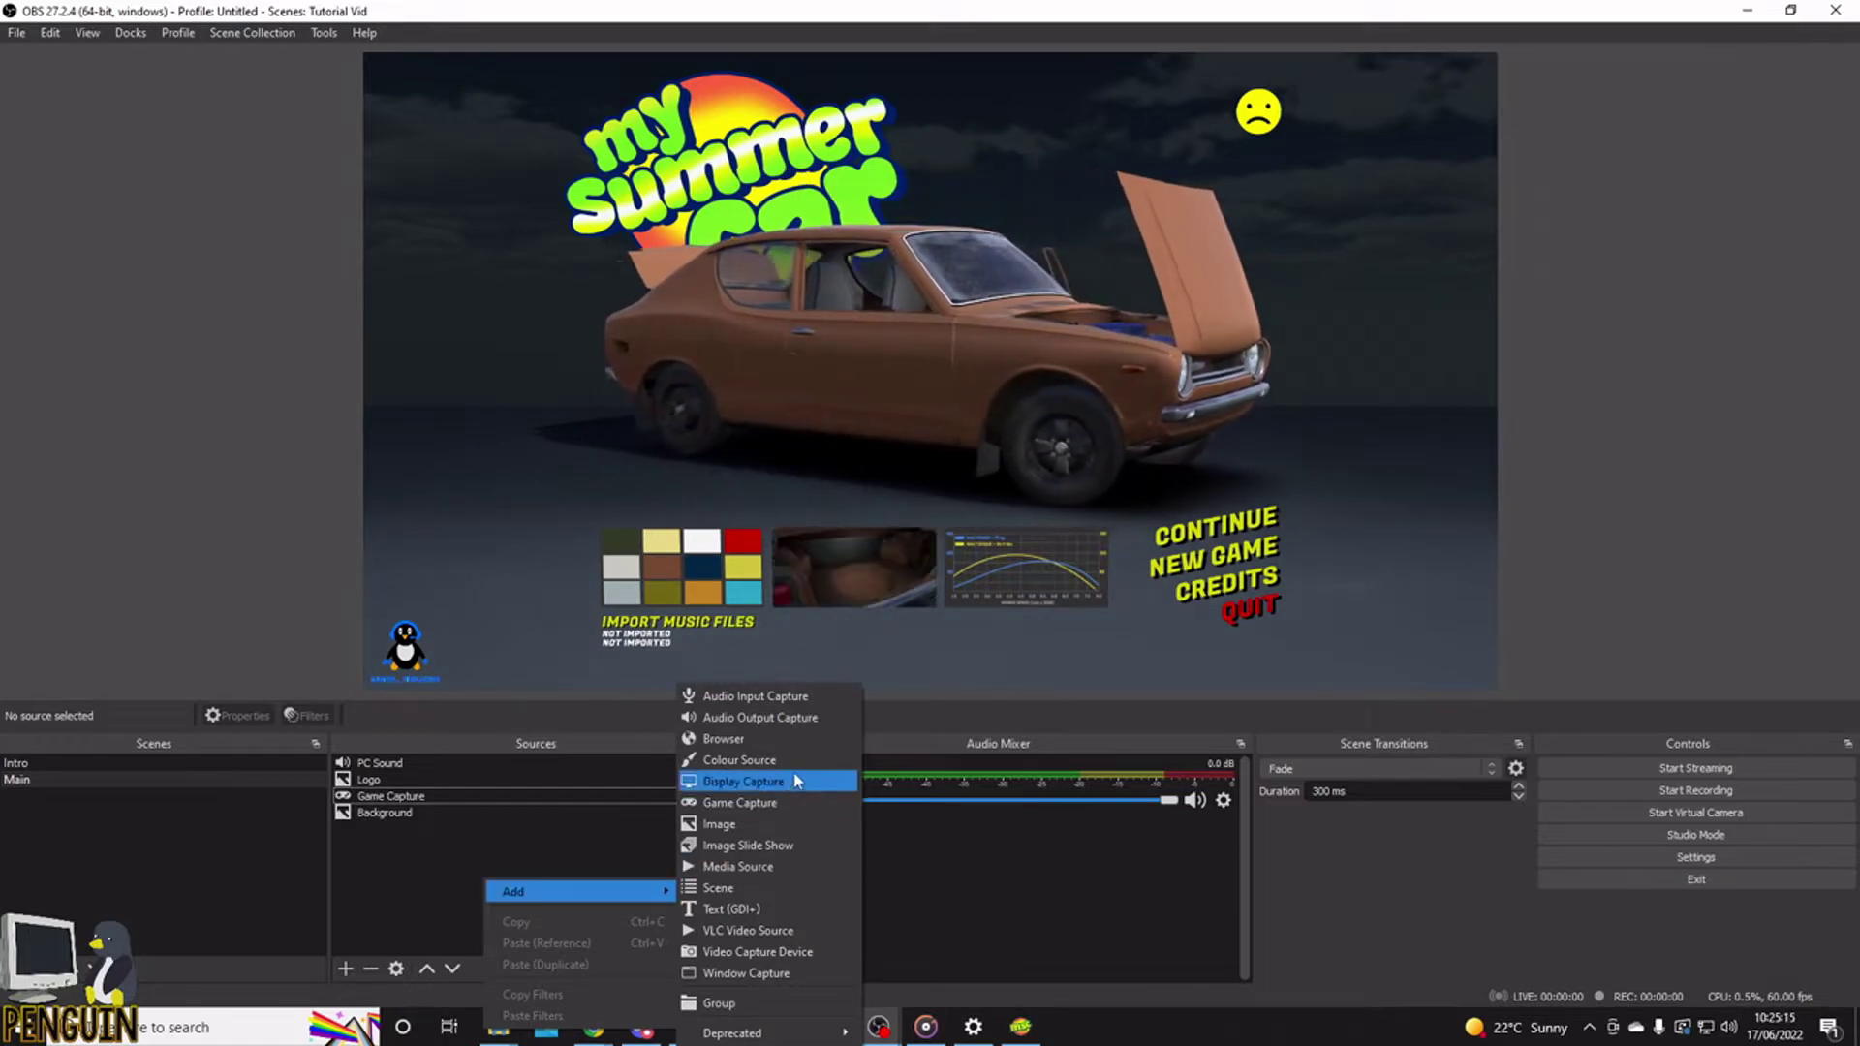
{"action": "left_click", "coordinate": [805, 699]}
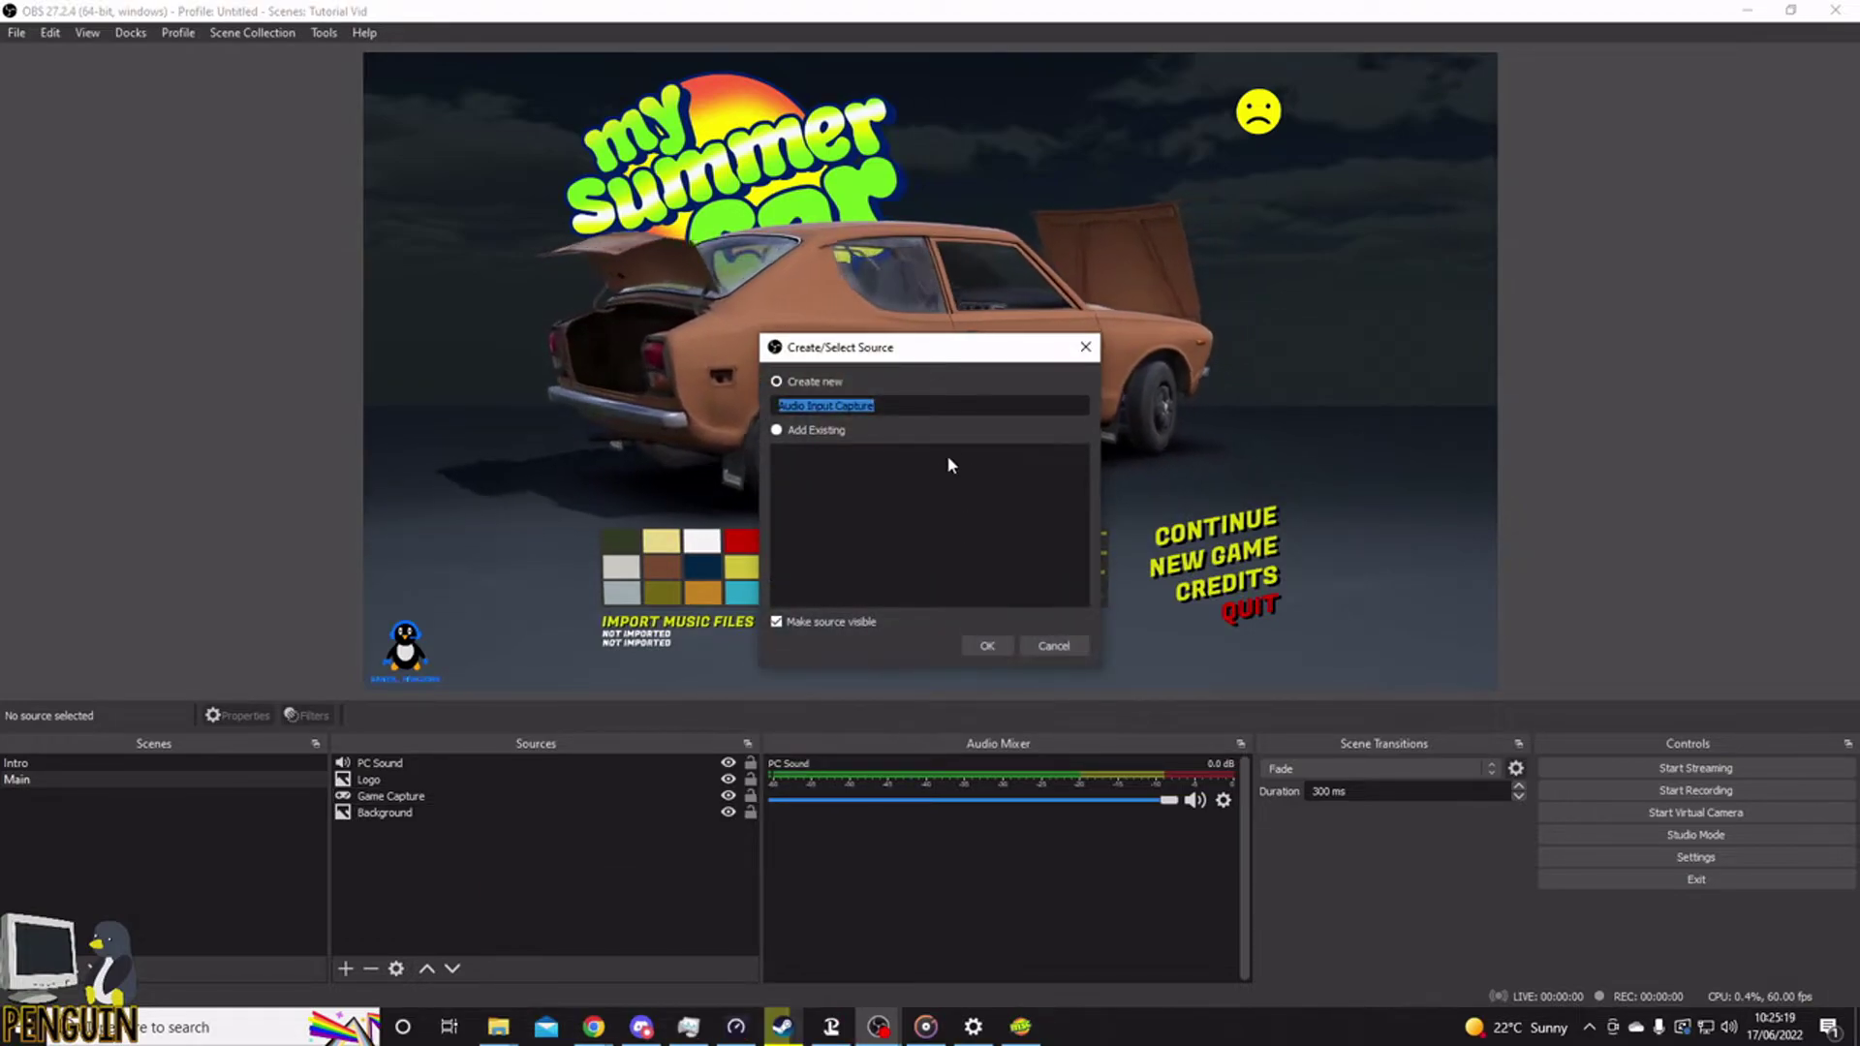
{"action": "type", "text": "Mic"}
{"action": "key", "text": "Return"}
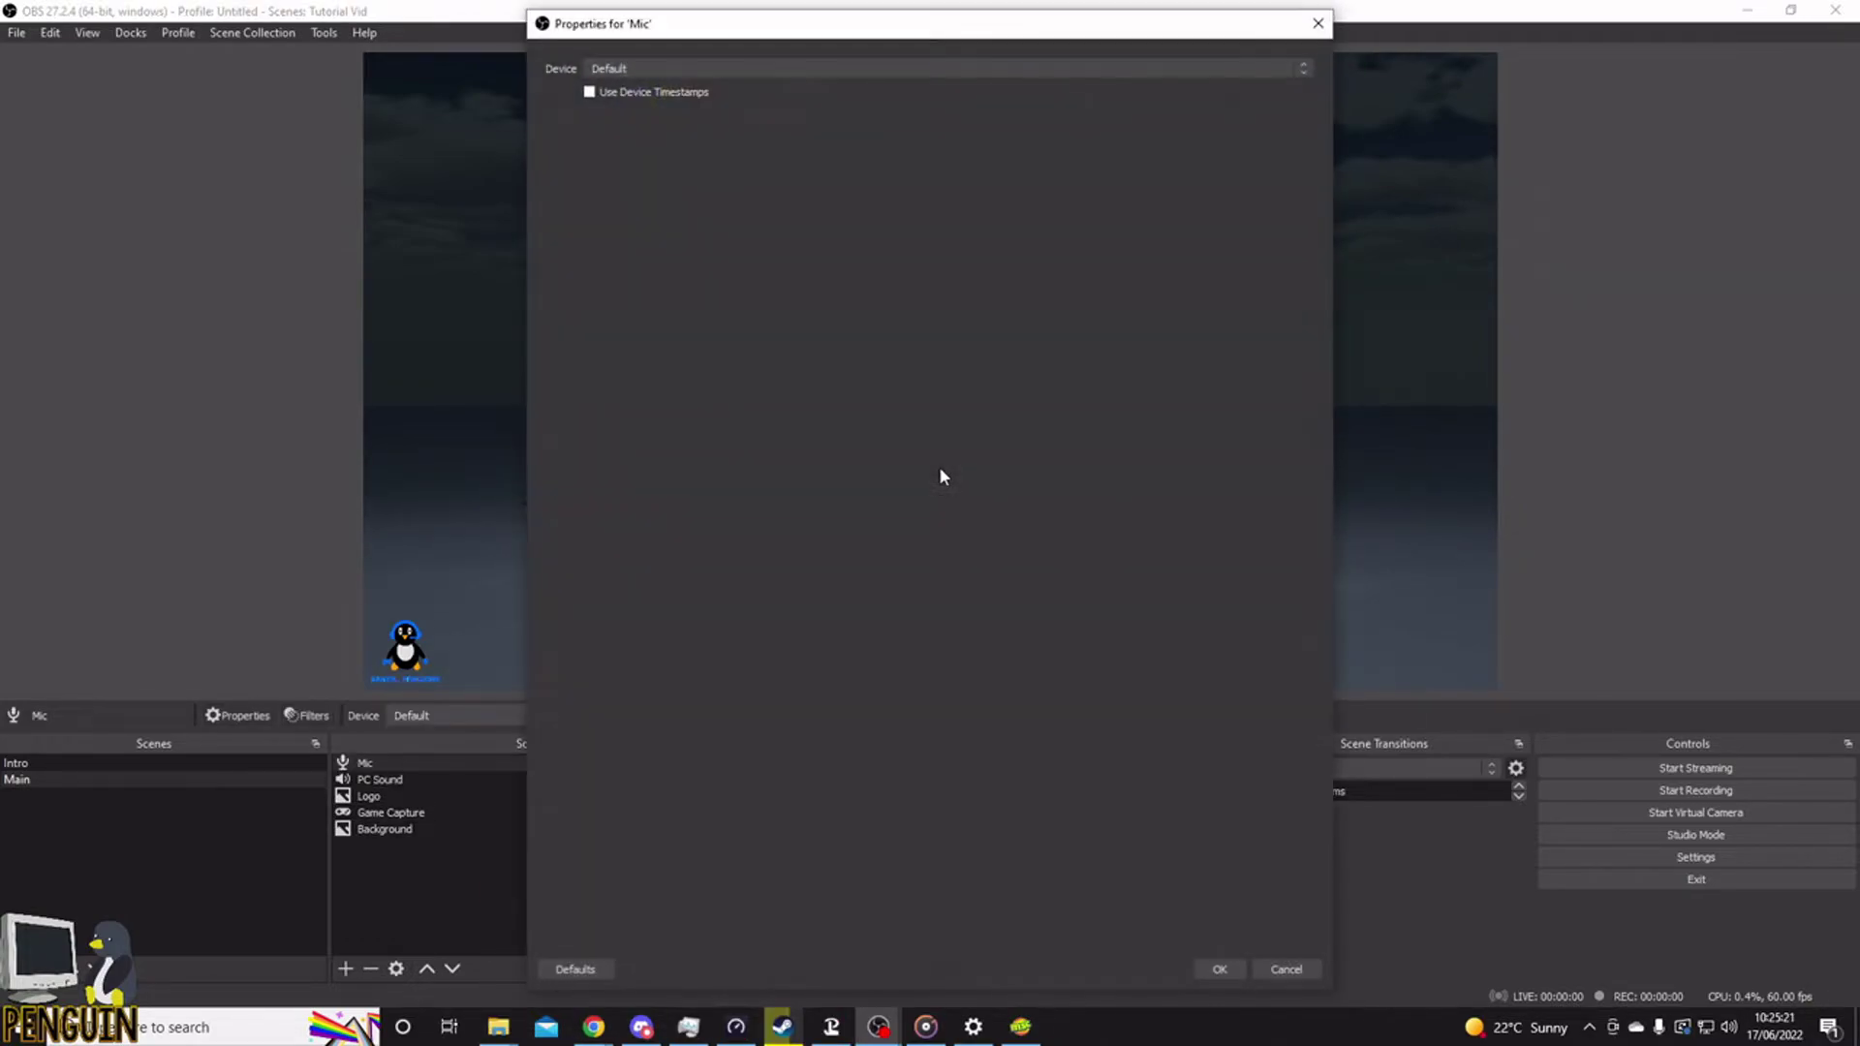
- Set the Mic source's device to "Microphone (USB AUDIO)" and accept its properties
{"action": "left_click", "coordinate": [916, 64]}
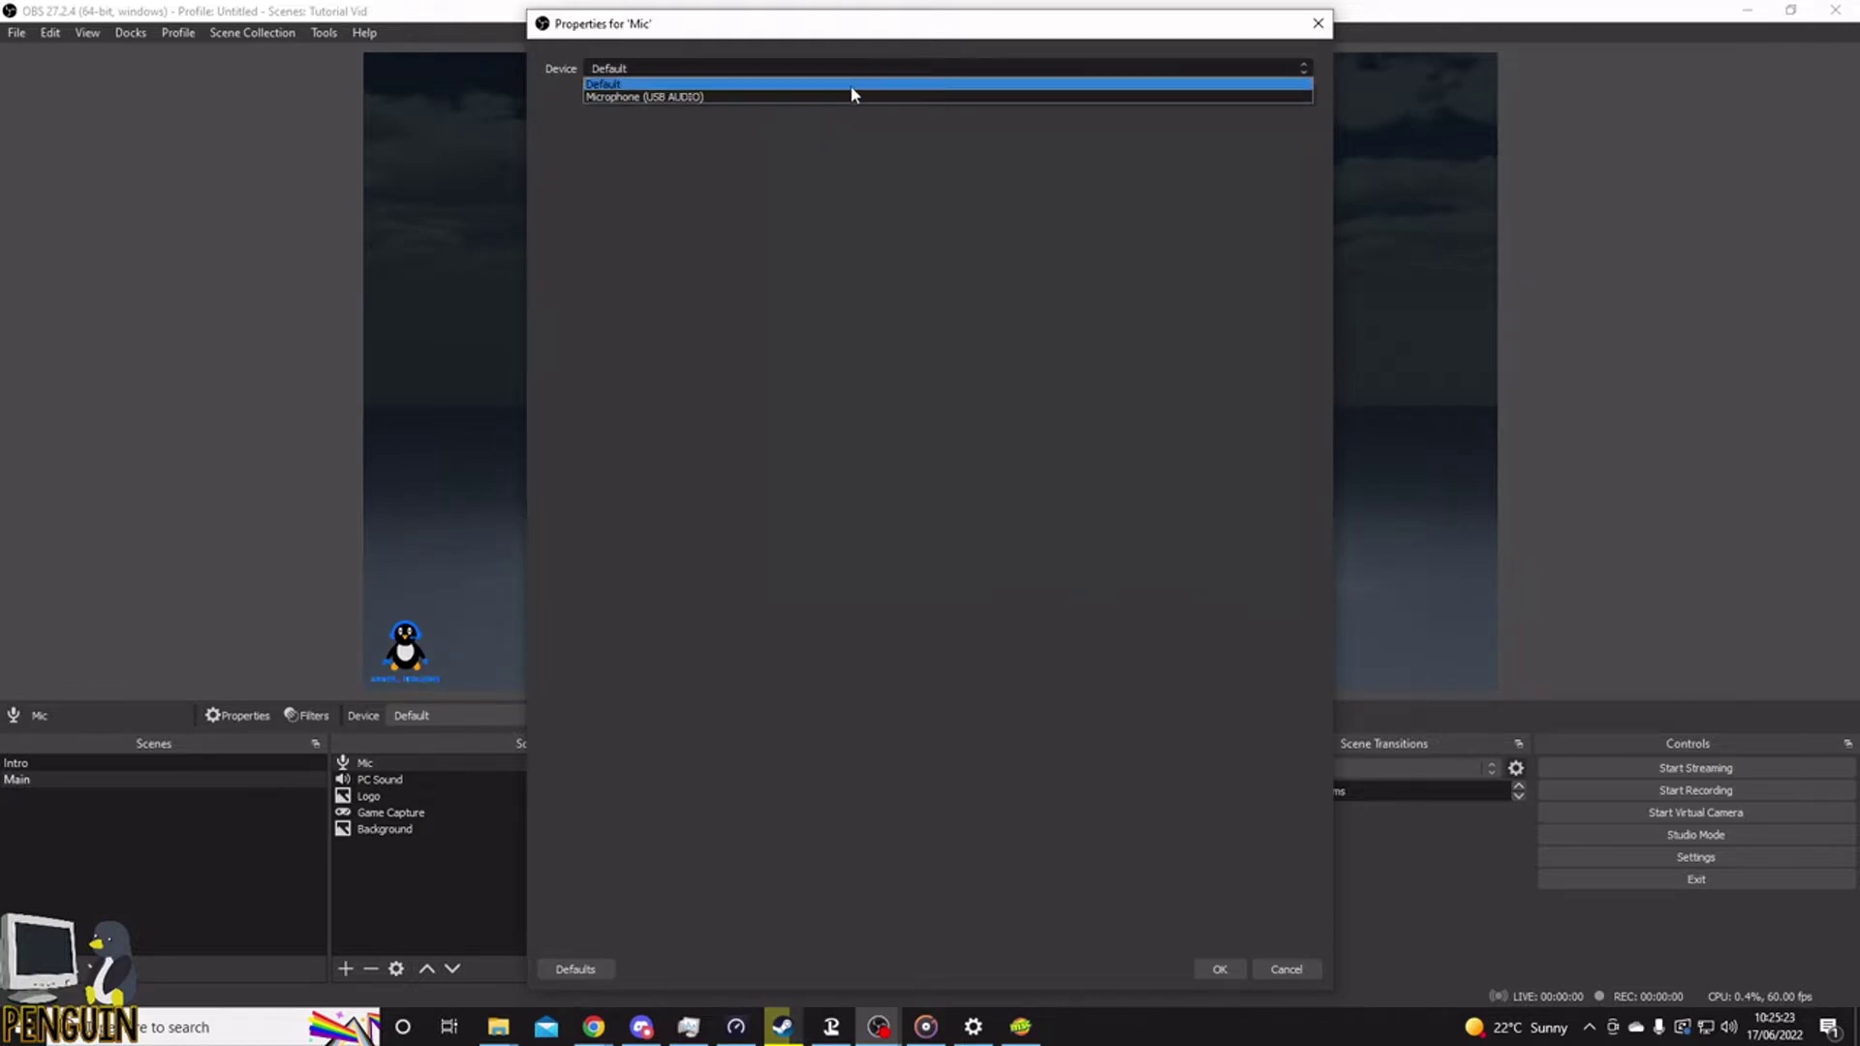
{"action": "left_click", "coordinate": [696, 98]}
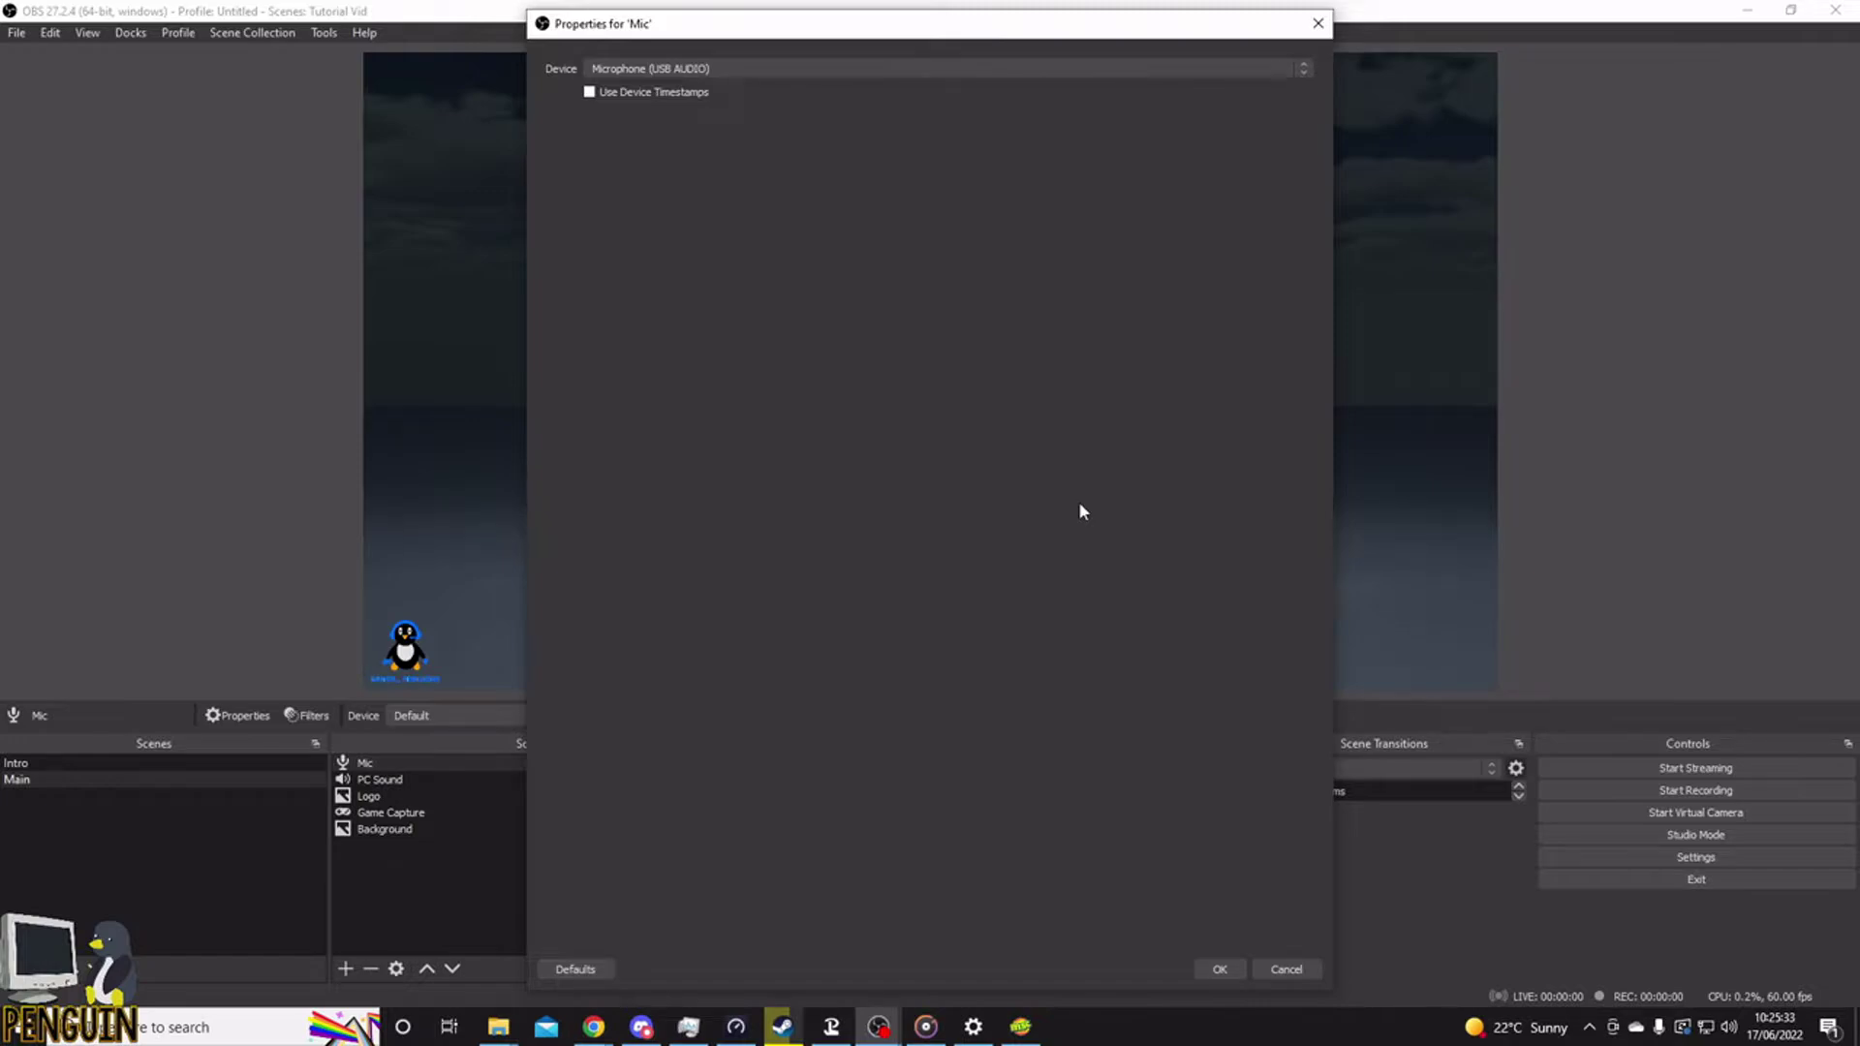
{"action": "left_click", "coordinate": [1219, 969]}
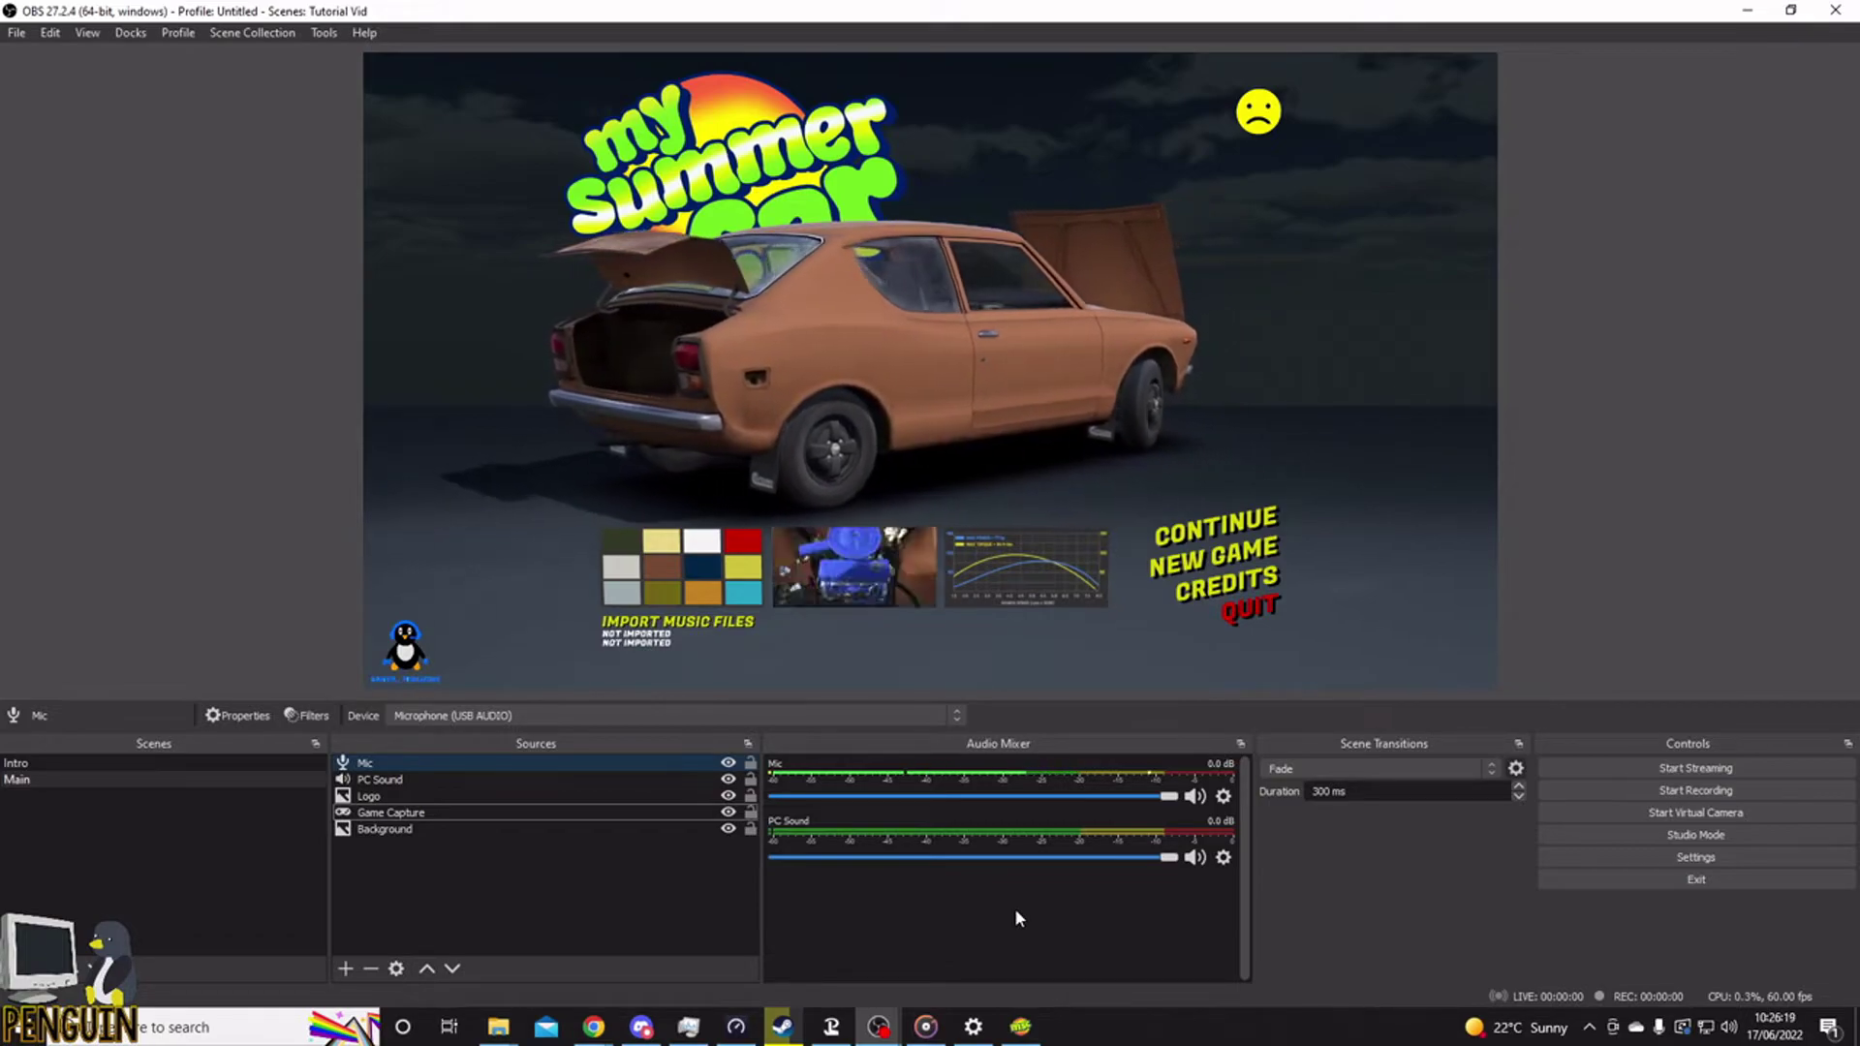
- Add a Noise Suppression filter with the default name to the Mic audio source
{"action": "left_click", "coordinate": [1224, 795]}
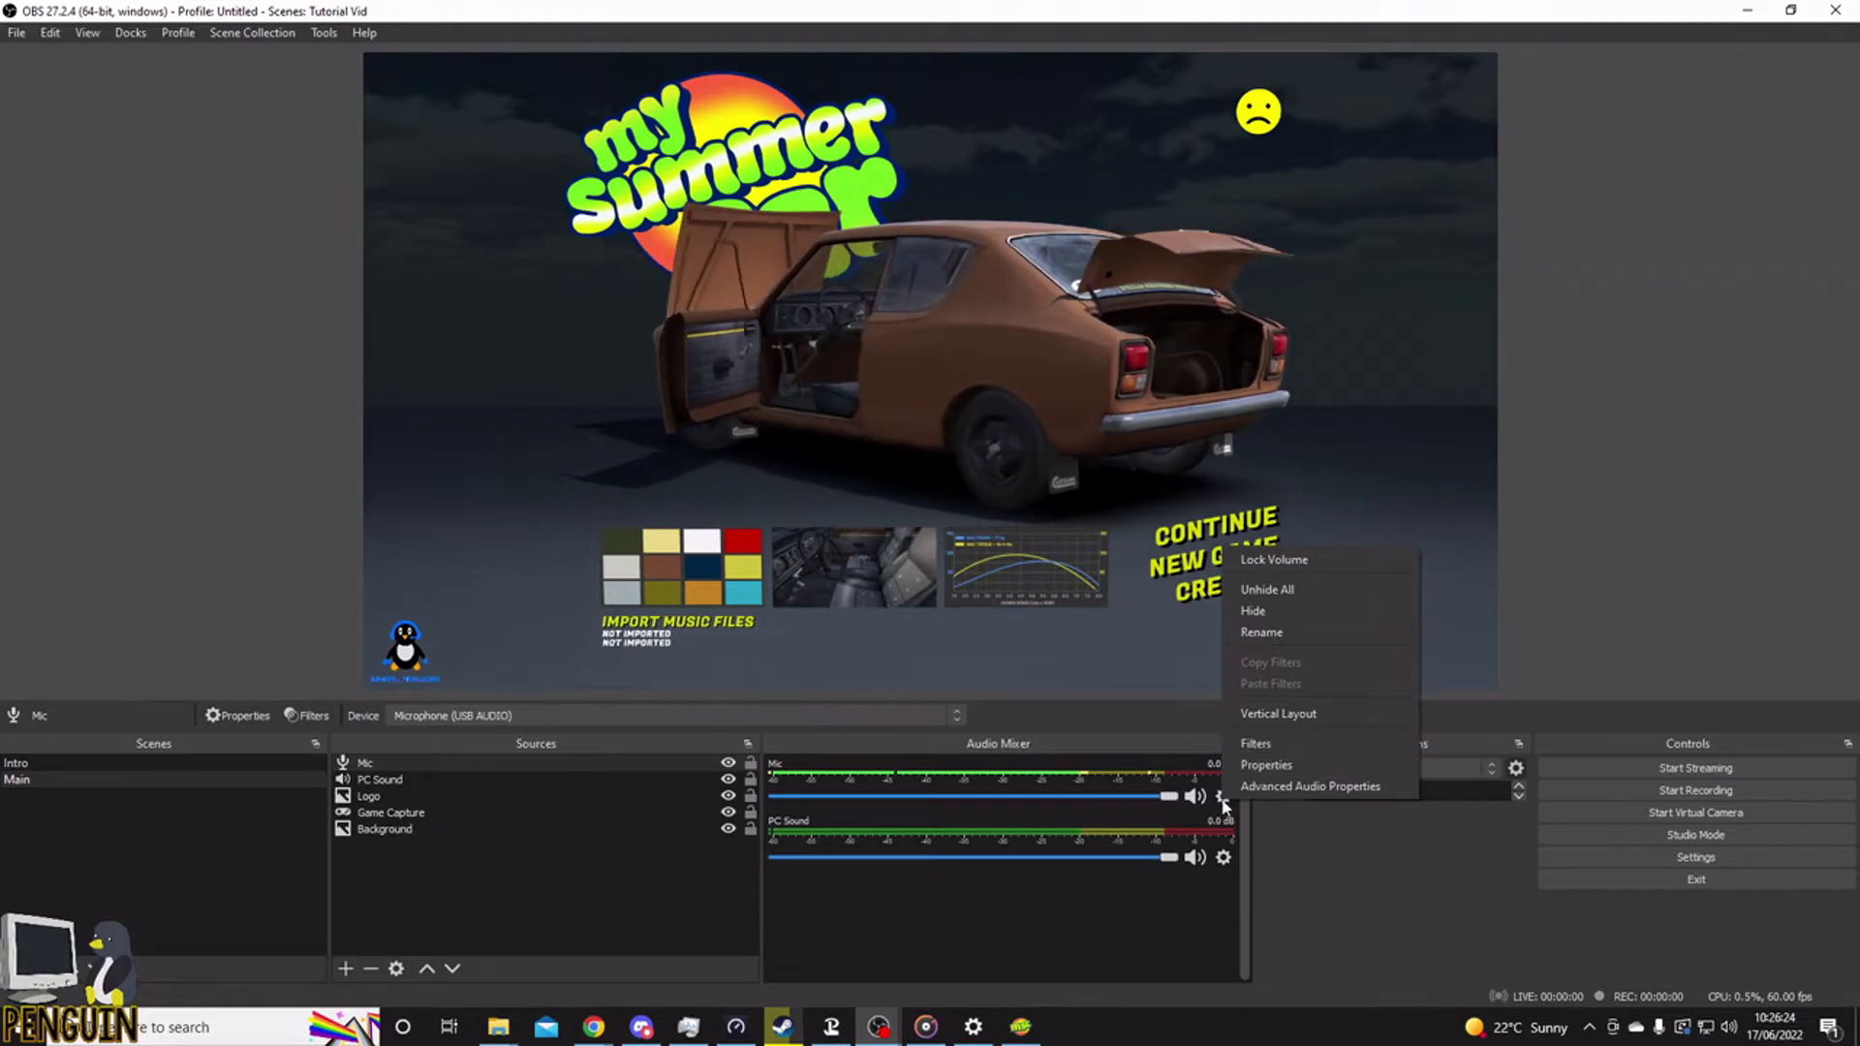
{"action": "left_click", "coordinate": [1256, 743]}
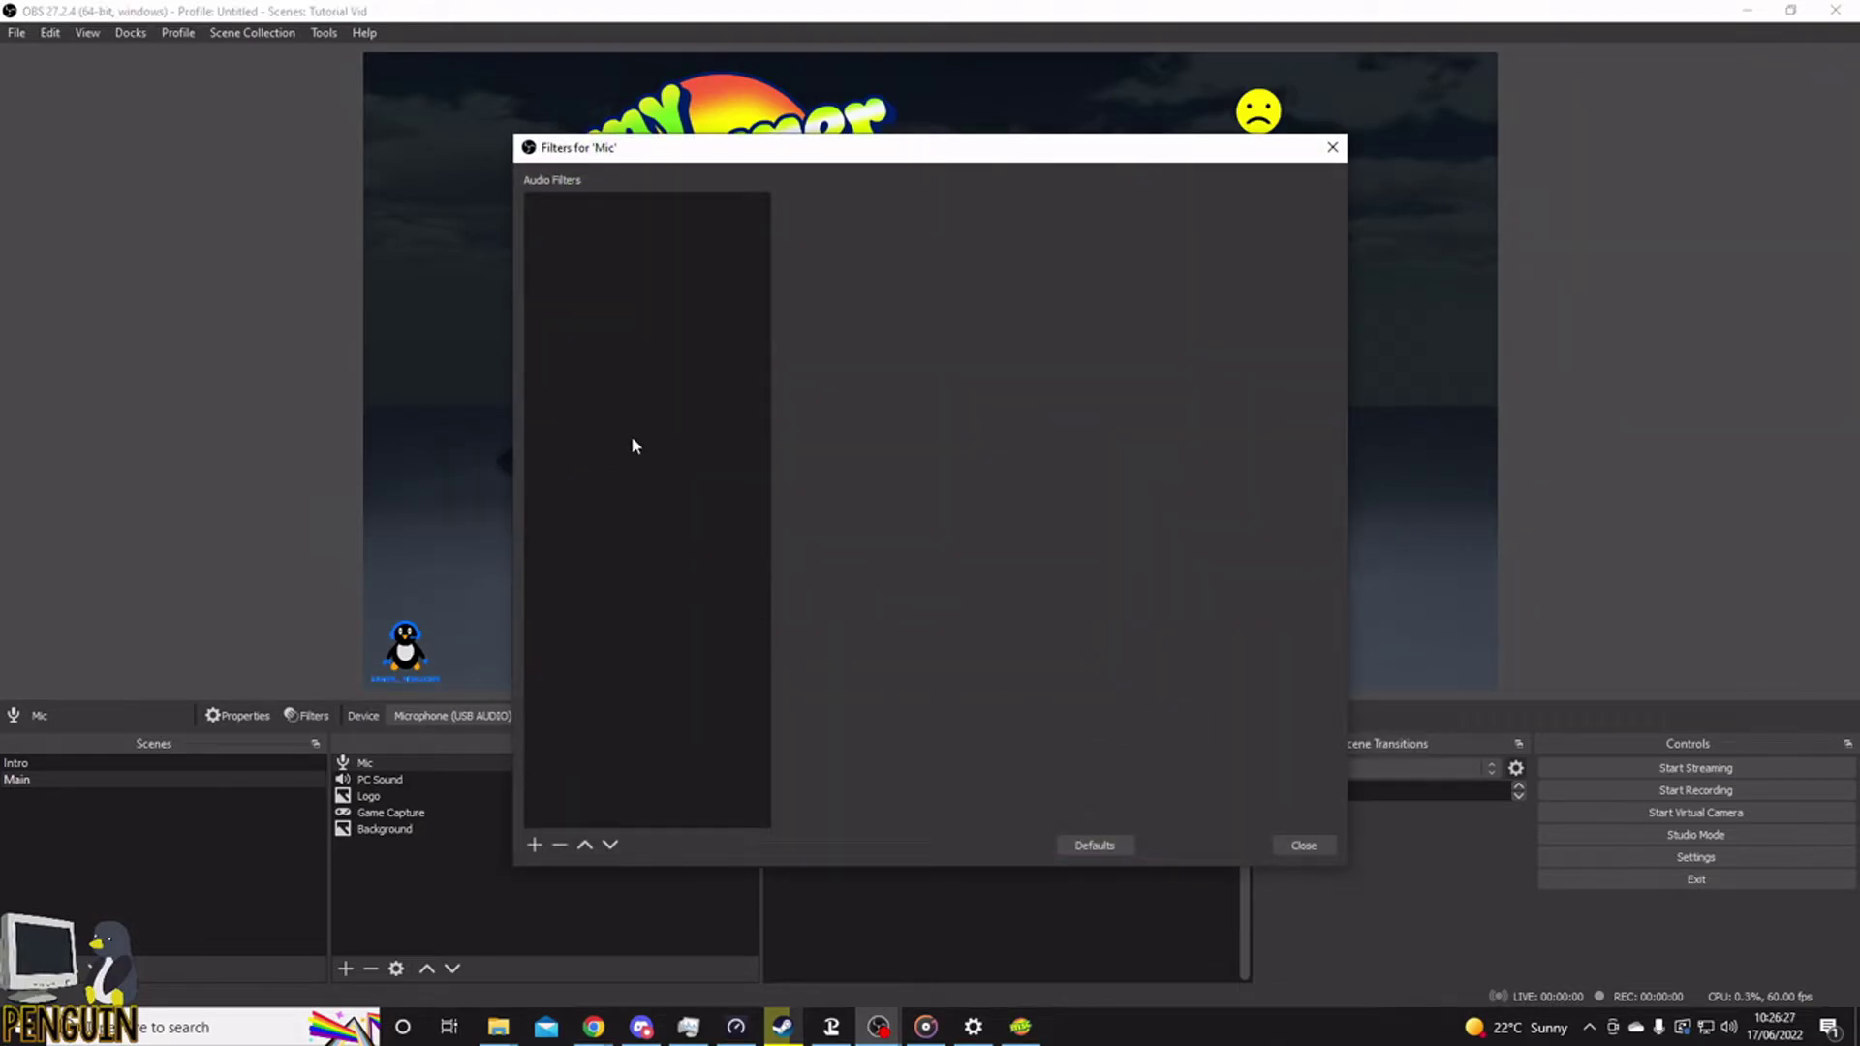
{"action": "right_click", "coordinate": [632, 441]}
{"action": "mouse_move", "coordinate": [729, 452]}
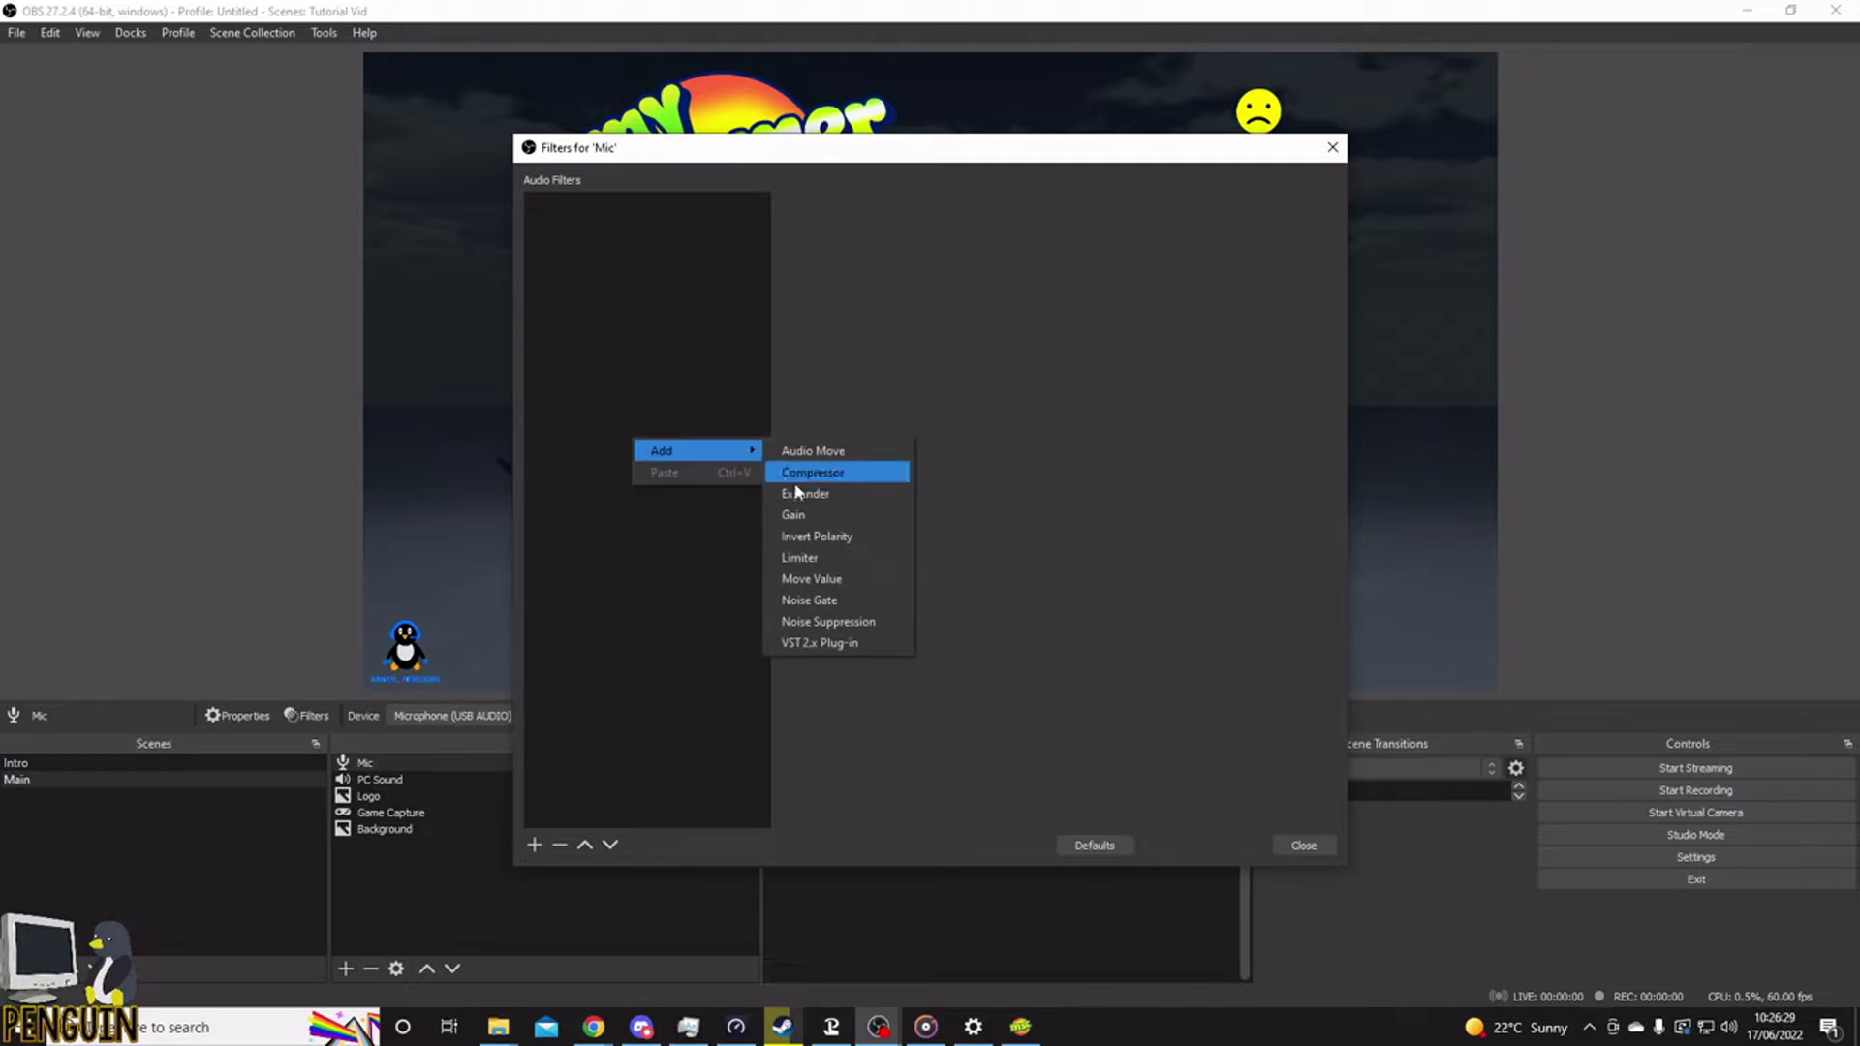
{"action": "left_click", "coordinate": [855, 620]}
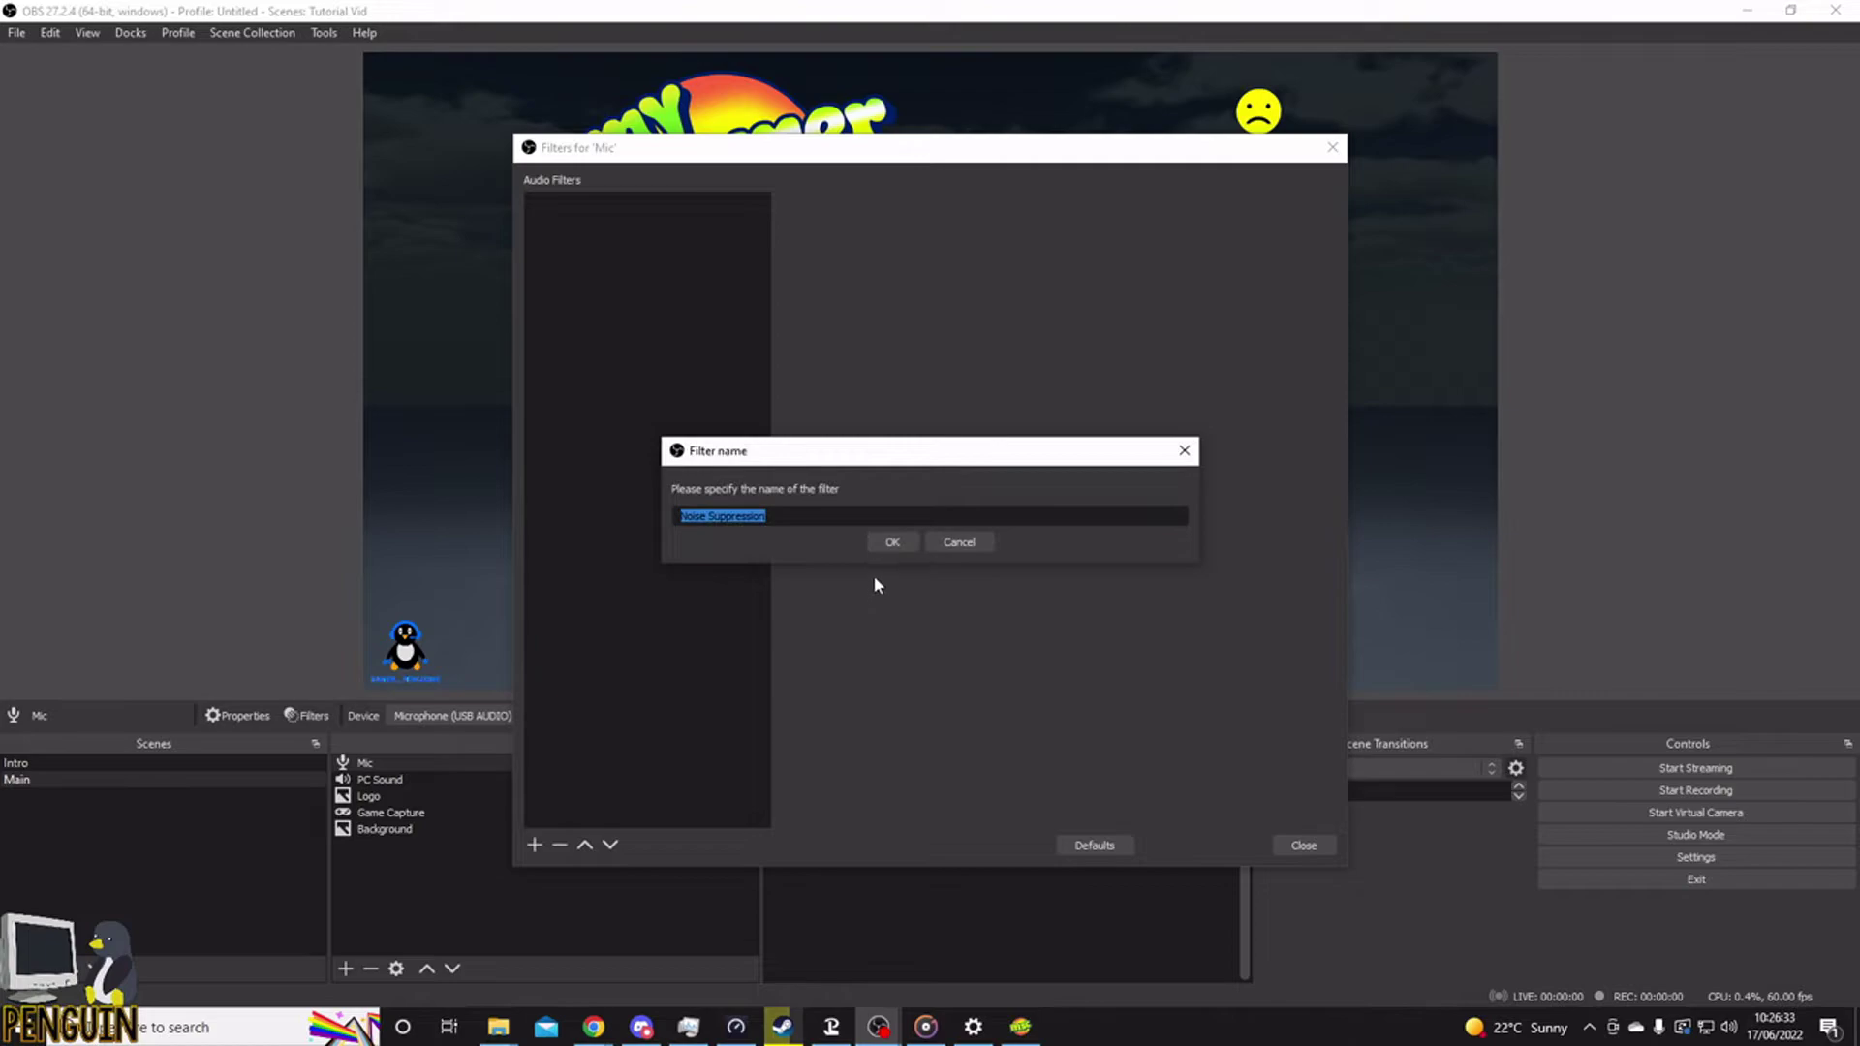
{"action": "left_click", "coordinate": [895, 551]}
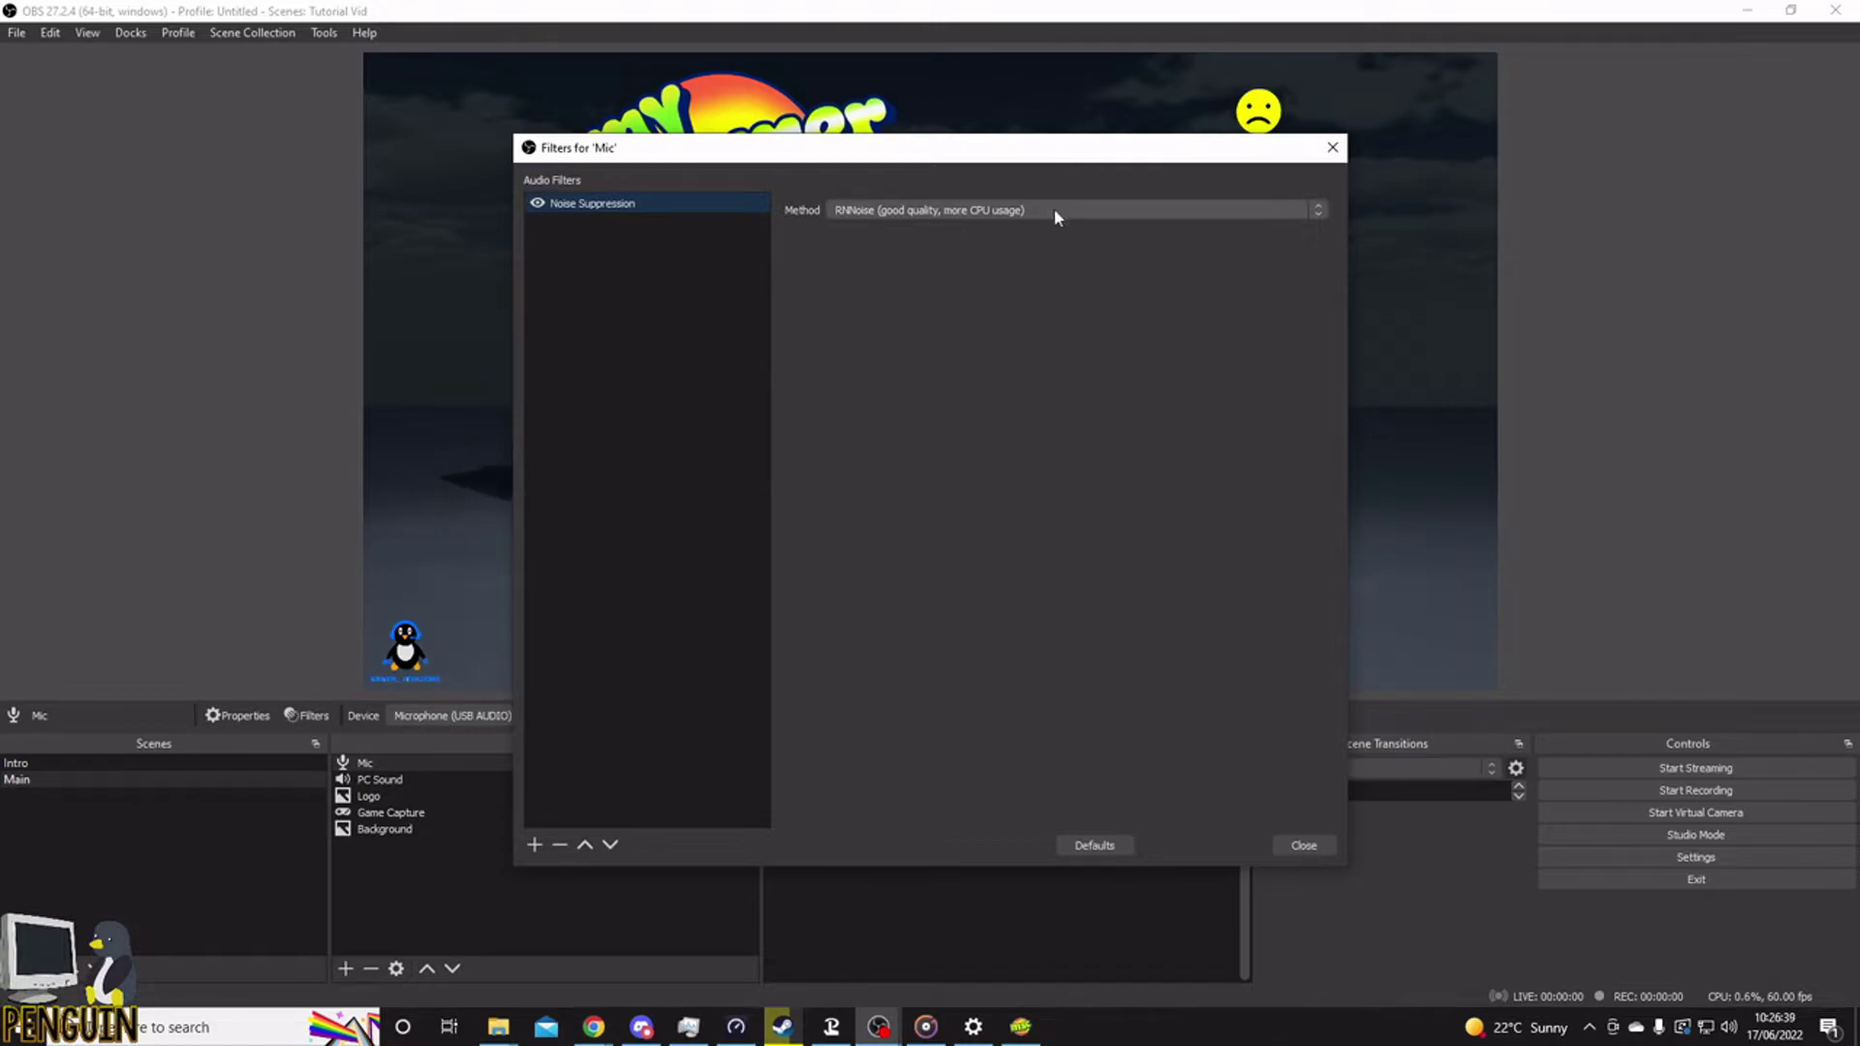
- Choose "RNNoise (good quality, more CPU usage)" as the Noise Suppression method and close the Mic filters
{"action": "left_click", "coordinate": [1084, 211]}
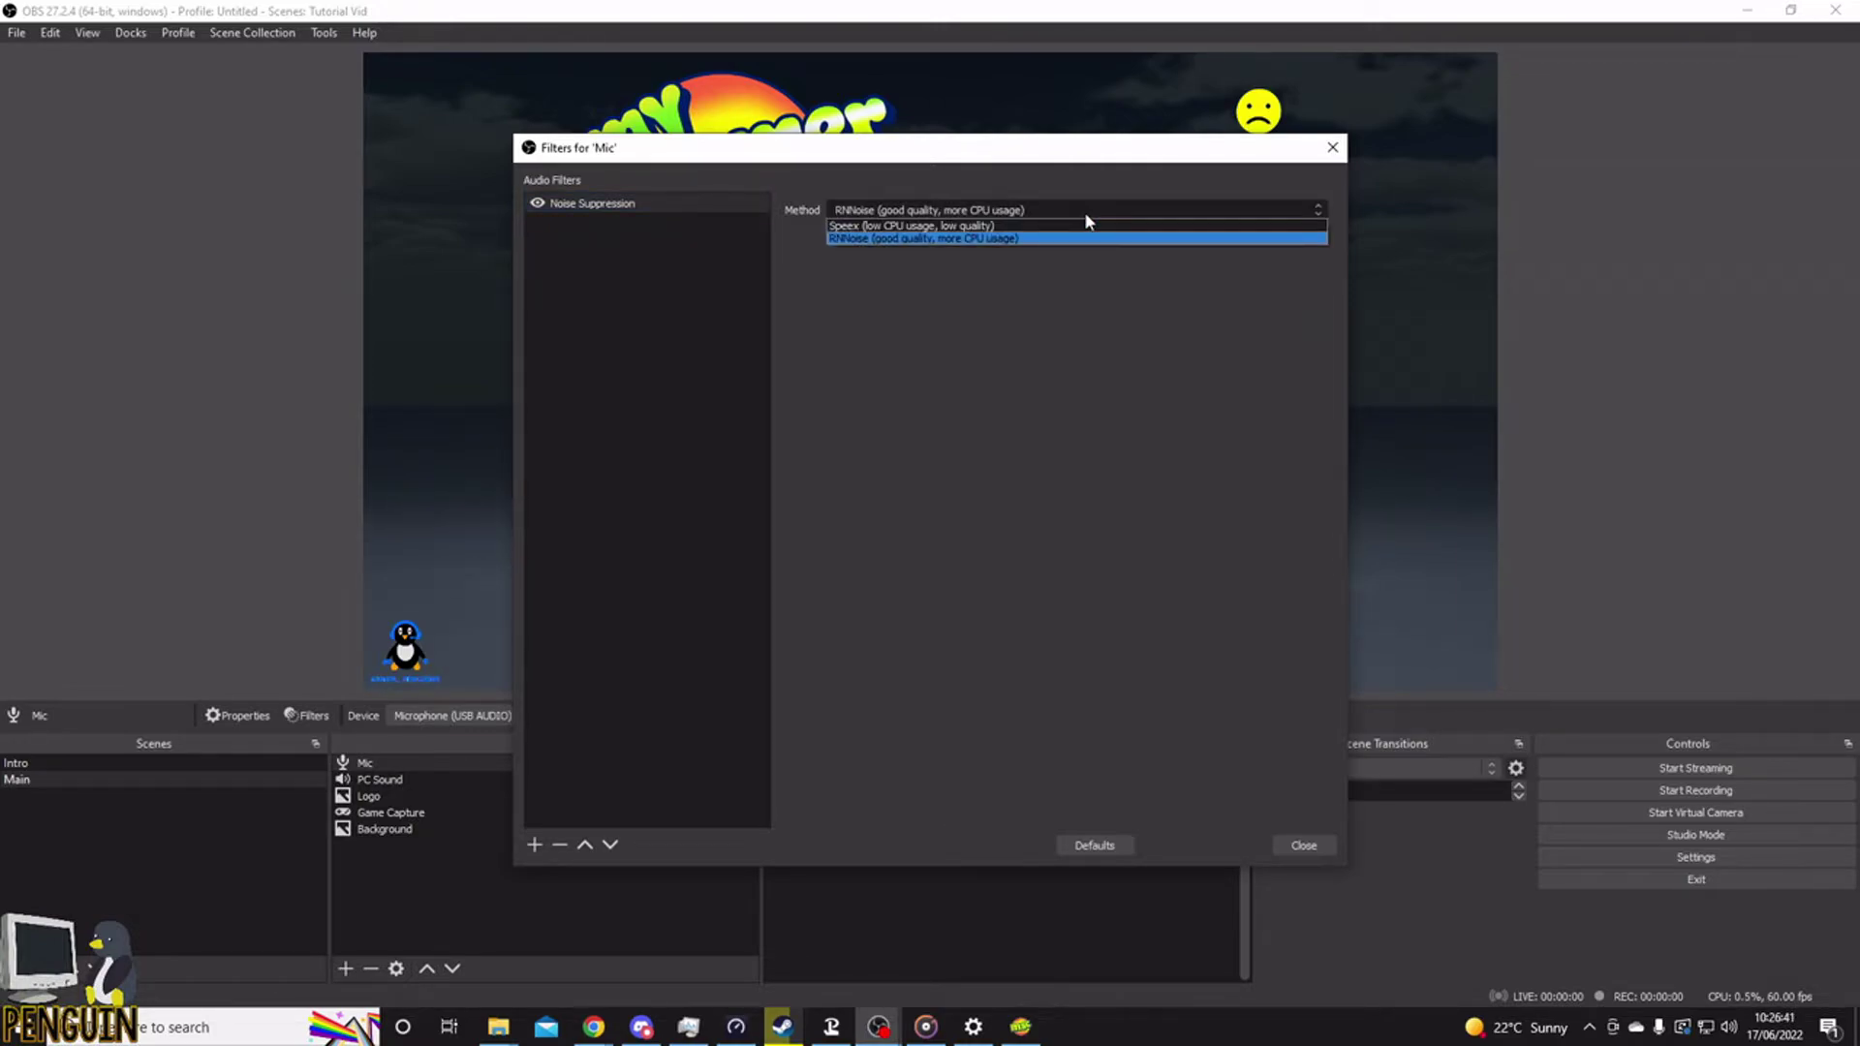
{"action": "left_click", "coordinate": [1084, 211]}
{"action": "left_click", "coordinate": [1044, 212]}
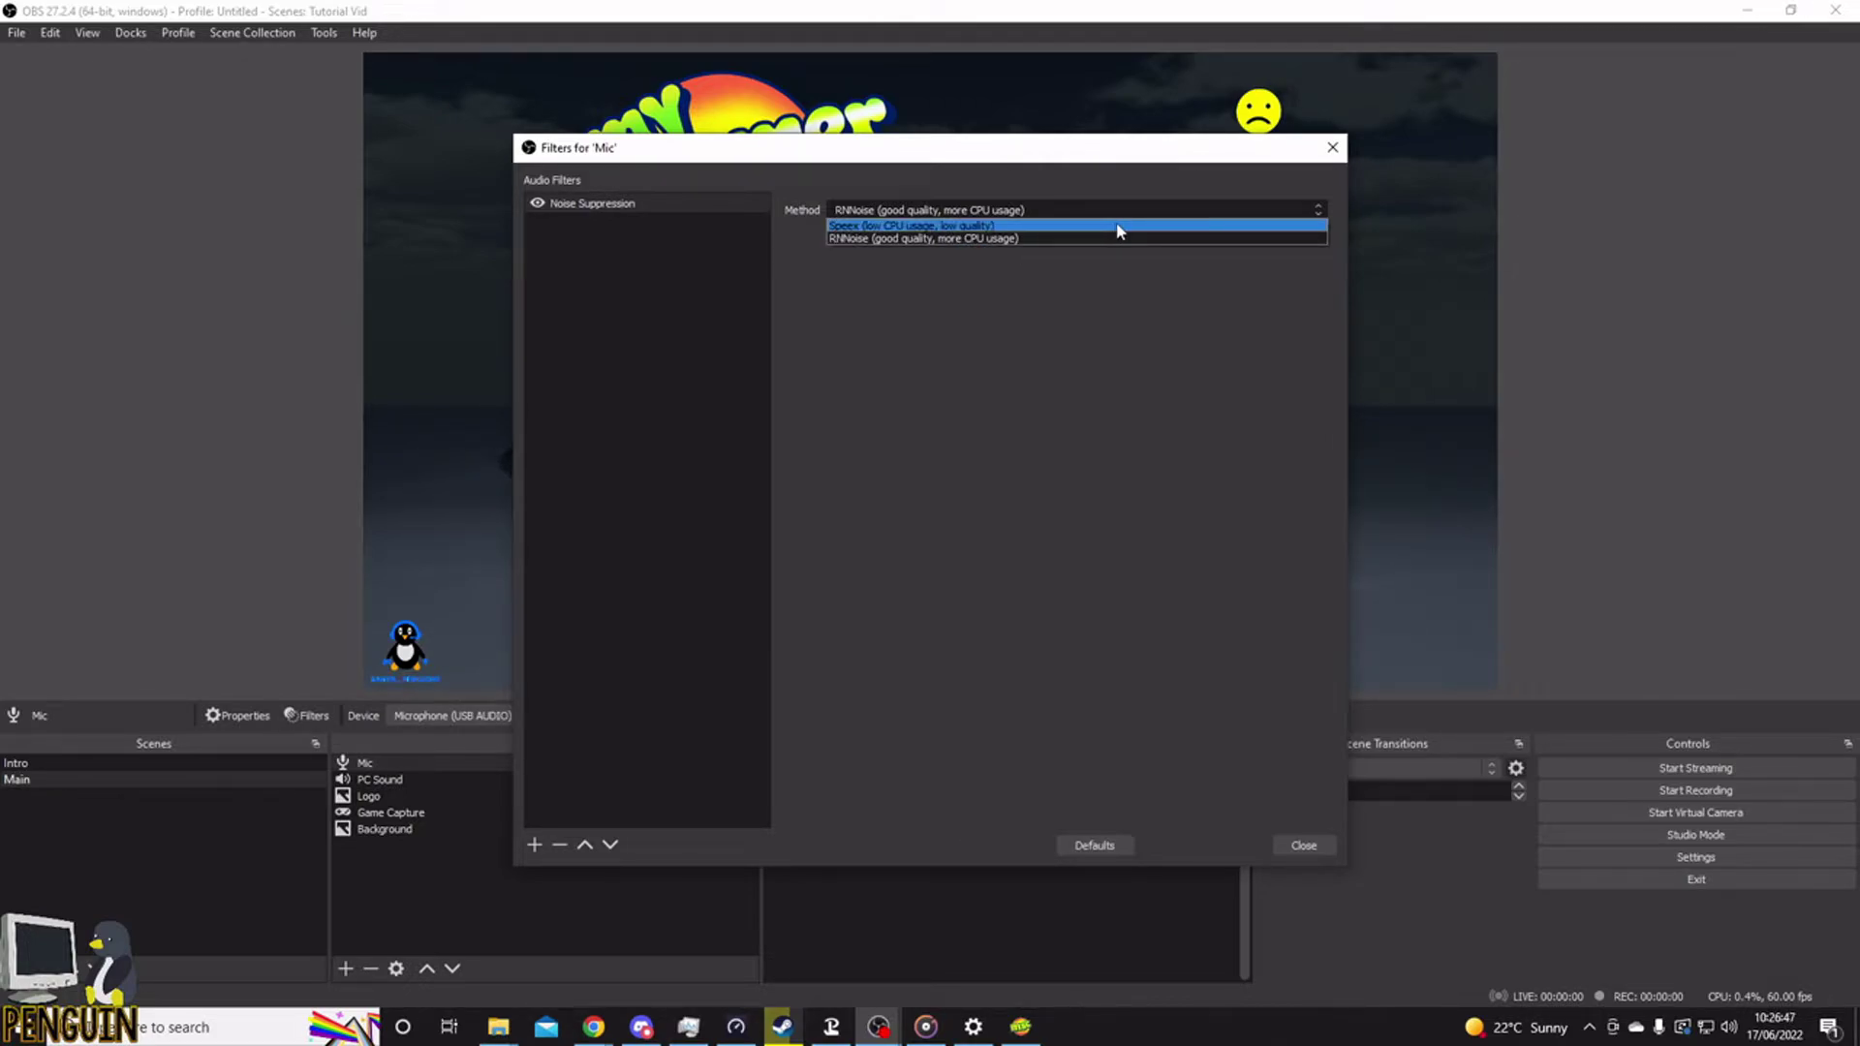
{"action": "left_click", "coordinate": [1074, 239]}
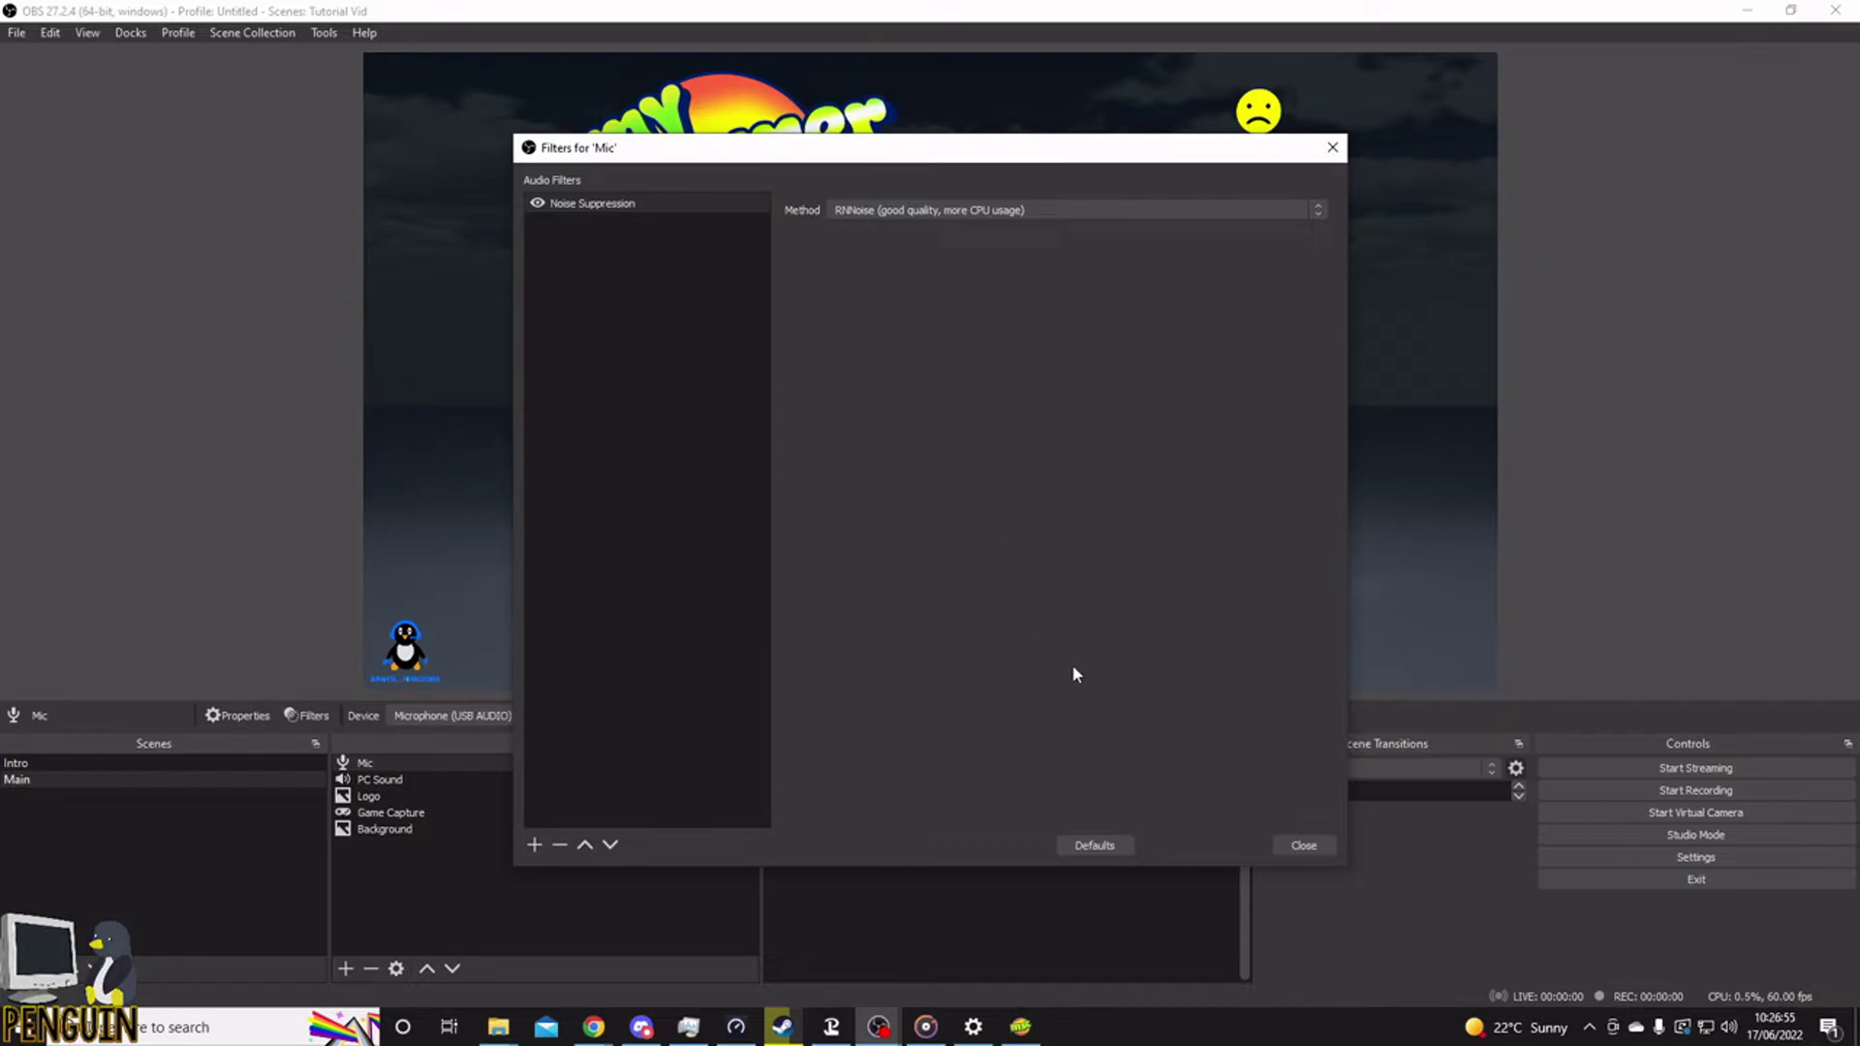
{"action": "left_click", "coordinate": [1318, 848]}
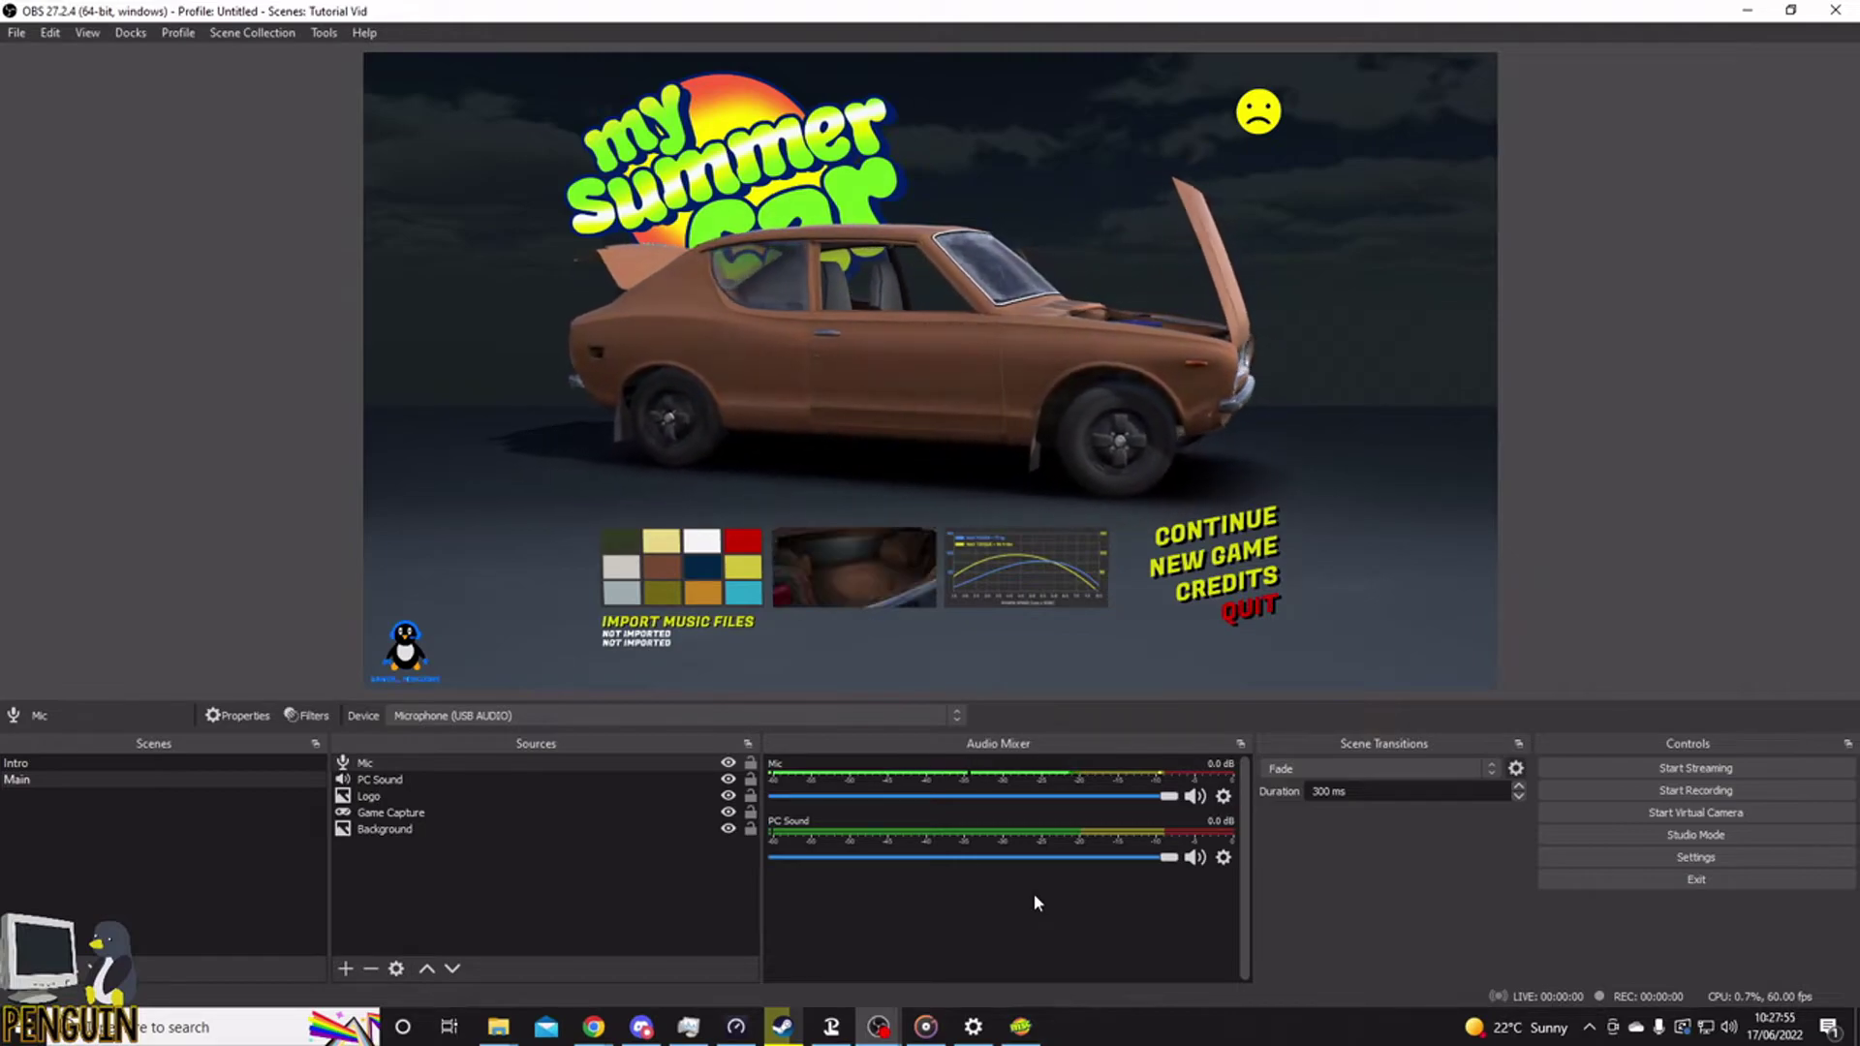
- Add a Noise Gate filter with the default name and settings to the Mic source, and close the filters
{"action": "left_click", "coordinate": [1224, 796]}
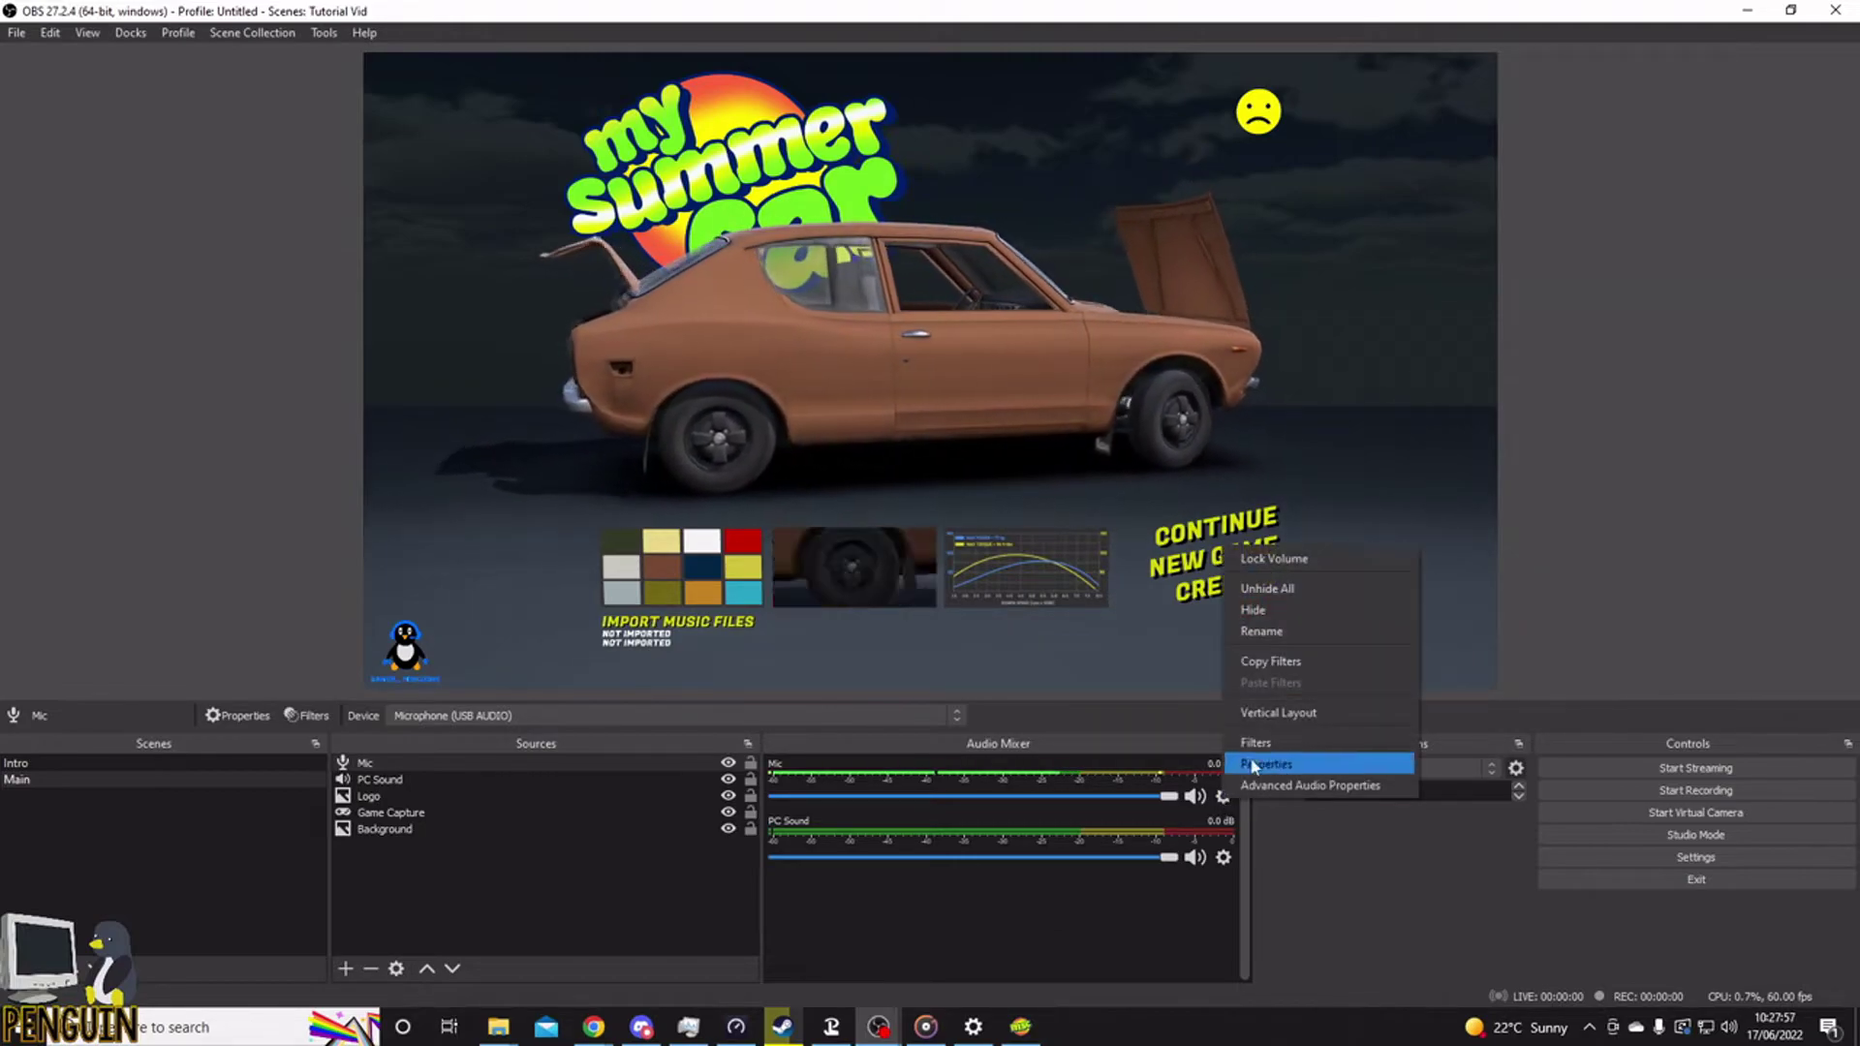
{"action": "left_click", "coordinate": [1285, 745]}
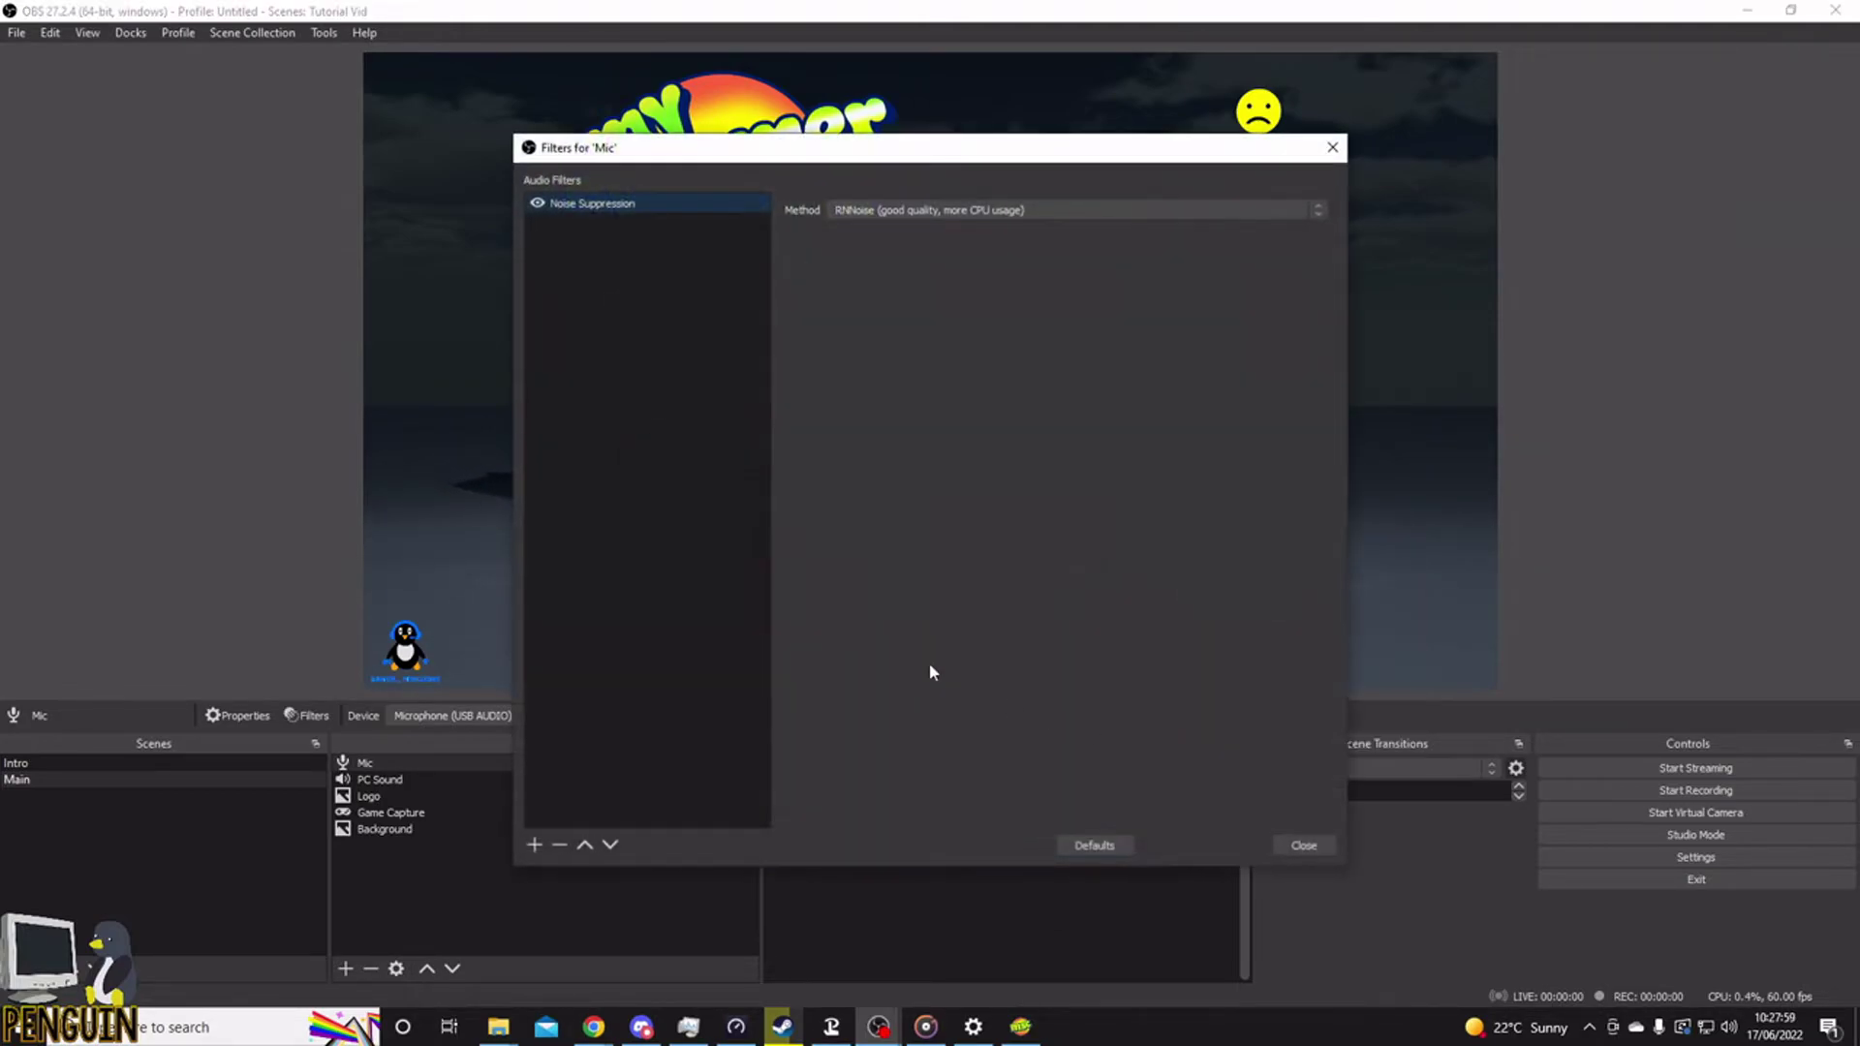
{"action": "right_click", "coordinate": [575, 385]}
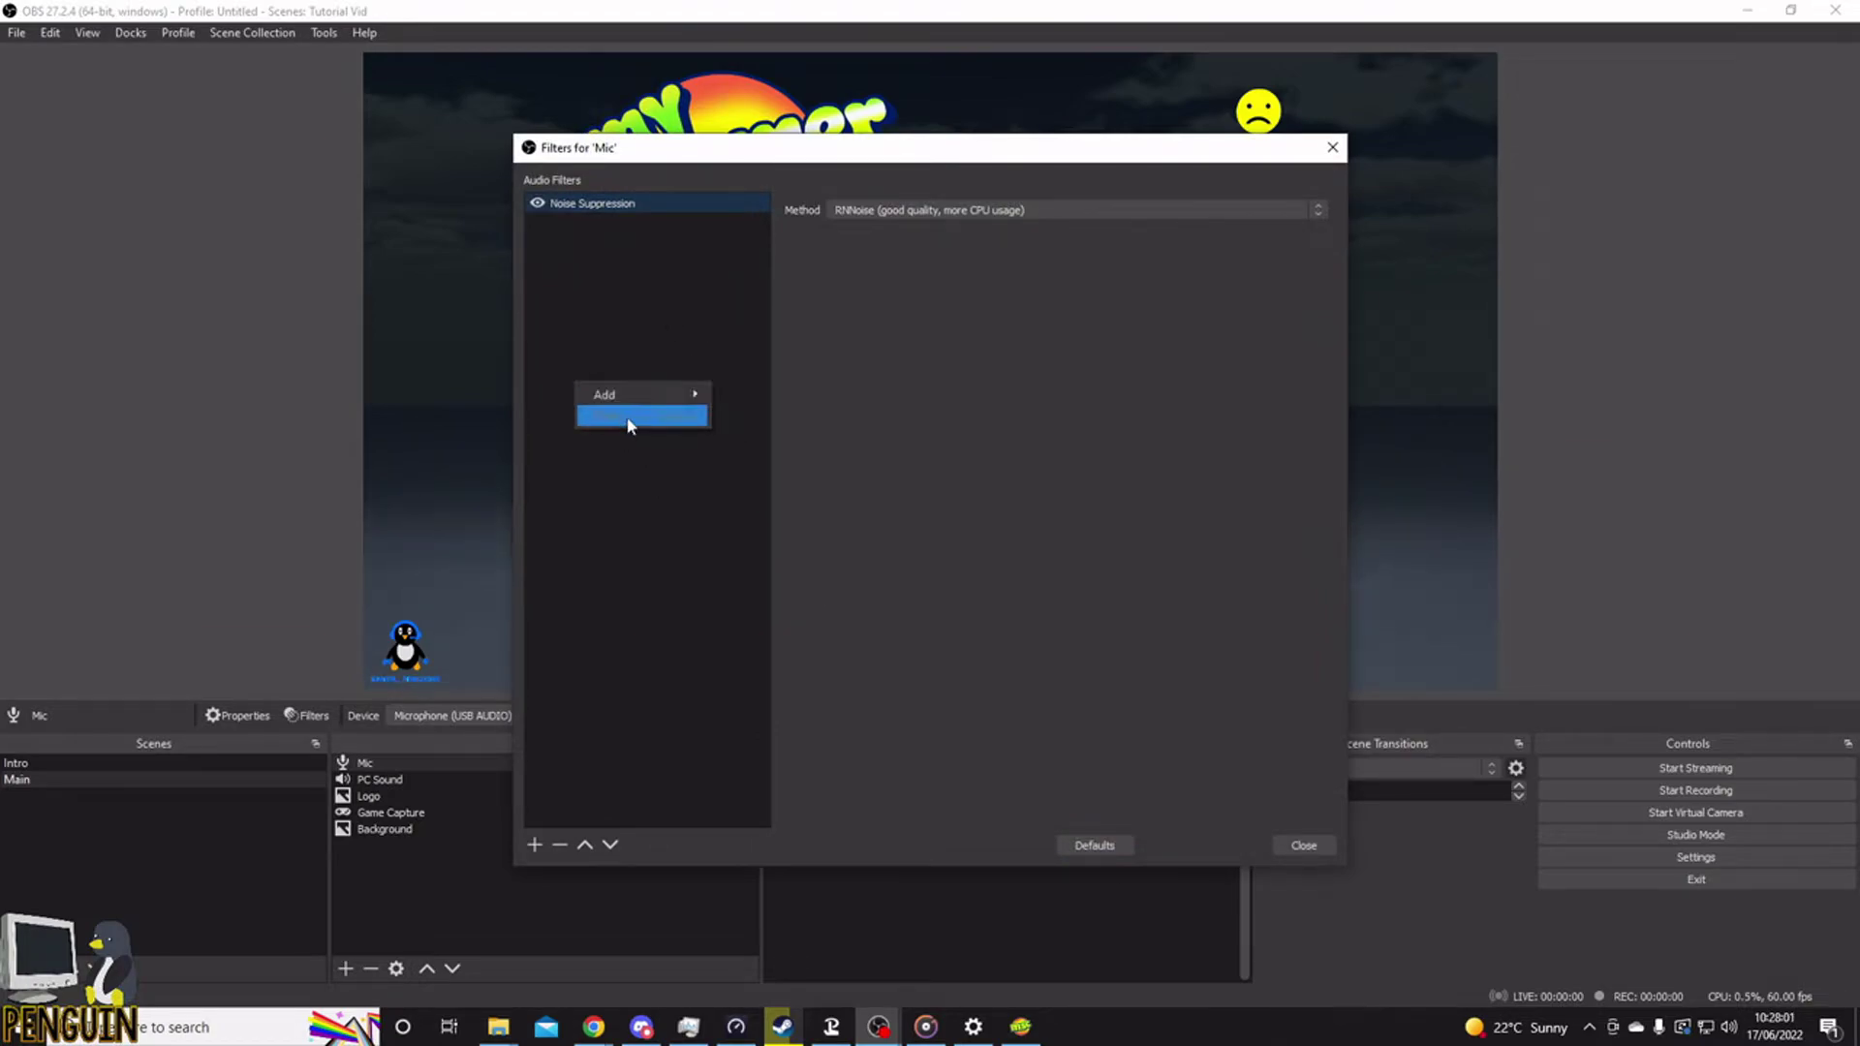
{"action": "mouse_move", "coordinate": [627, 397]}
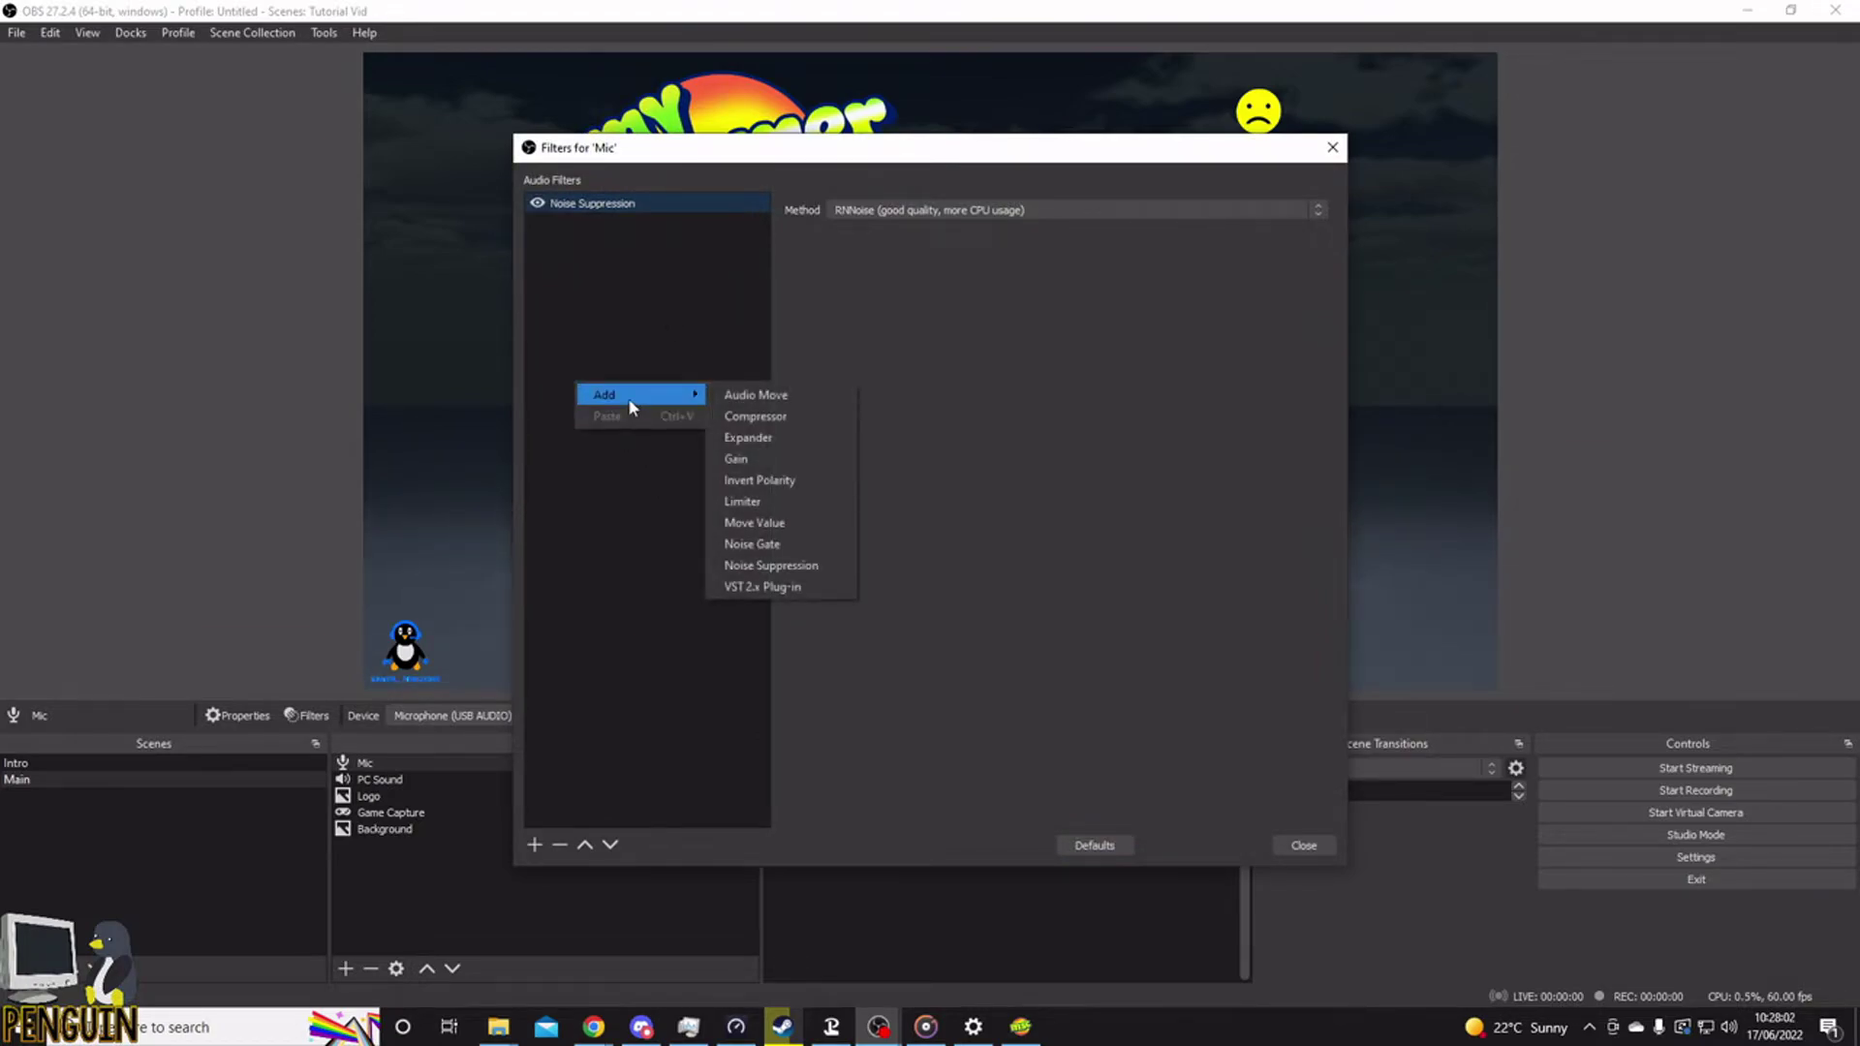
{"action": "left_click", "coordinate": [791, 545]}
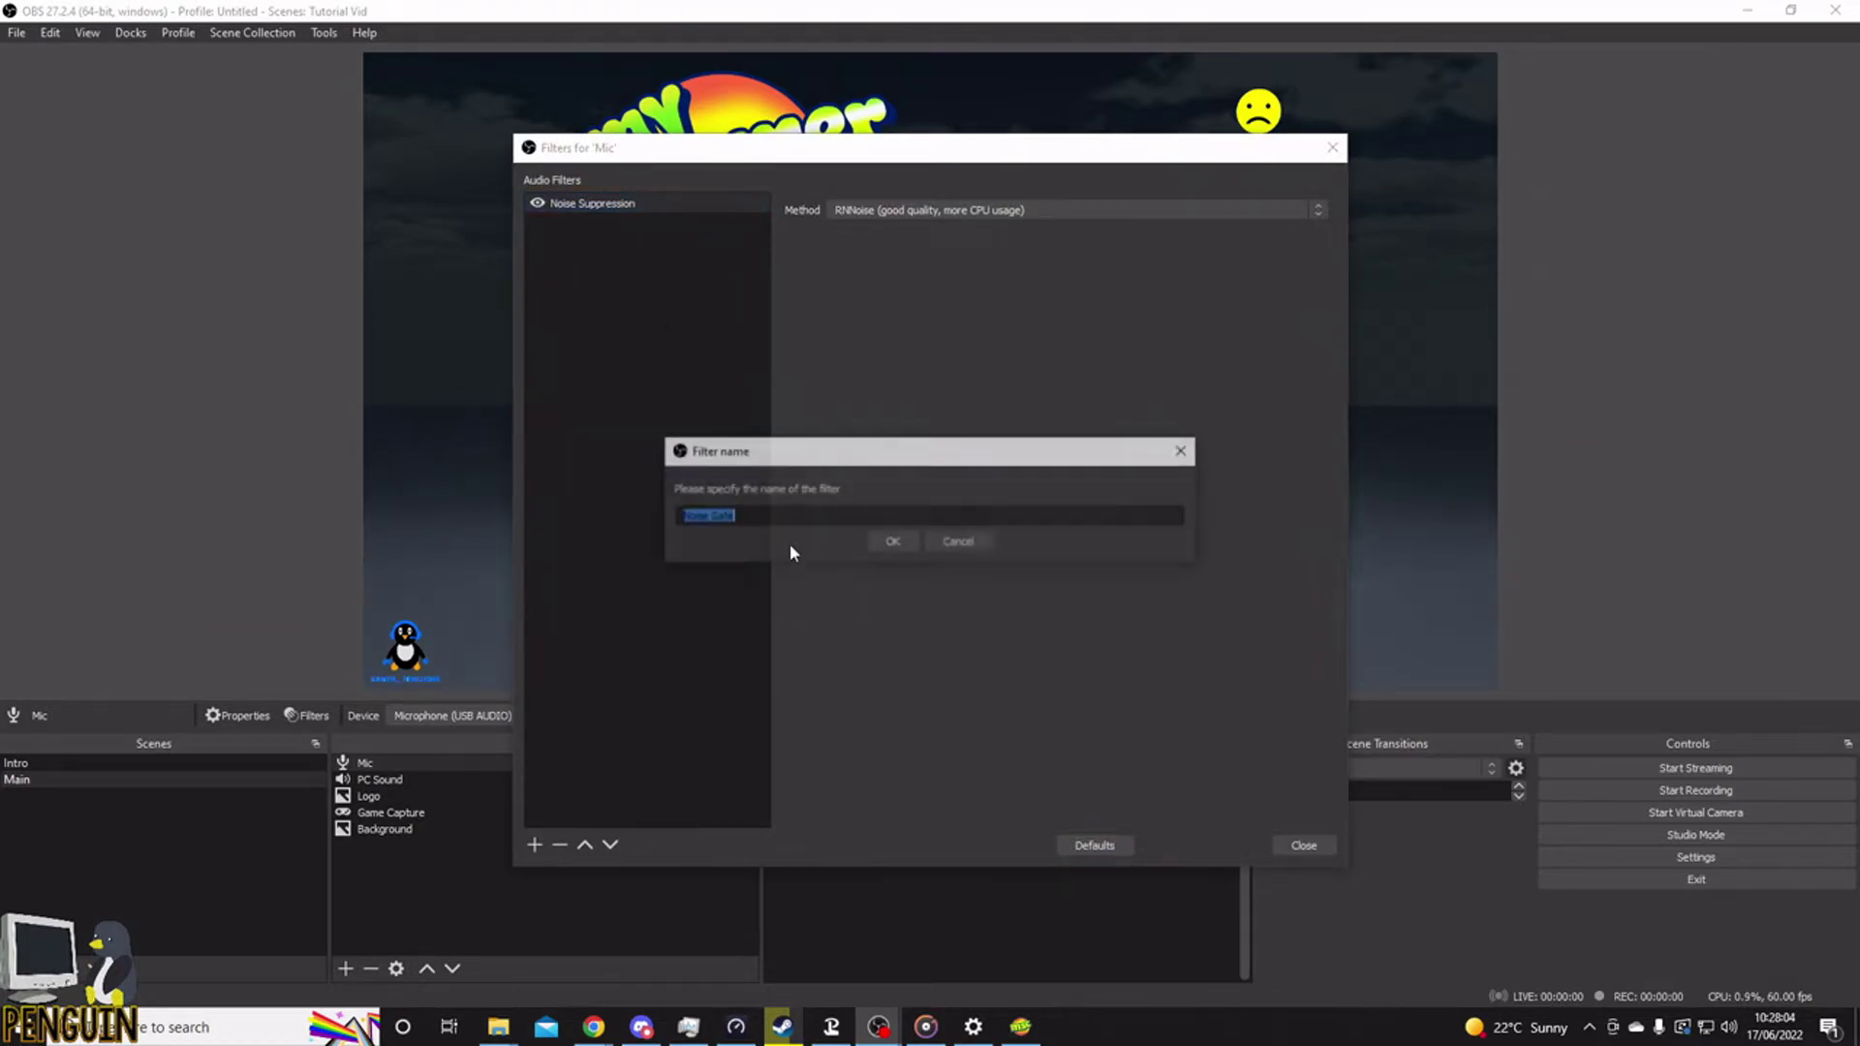
{"action": "left_click", "coordinate": [888, 544]}
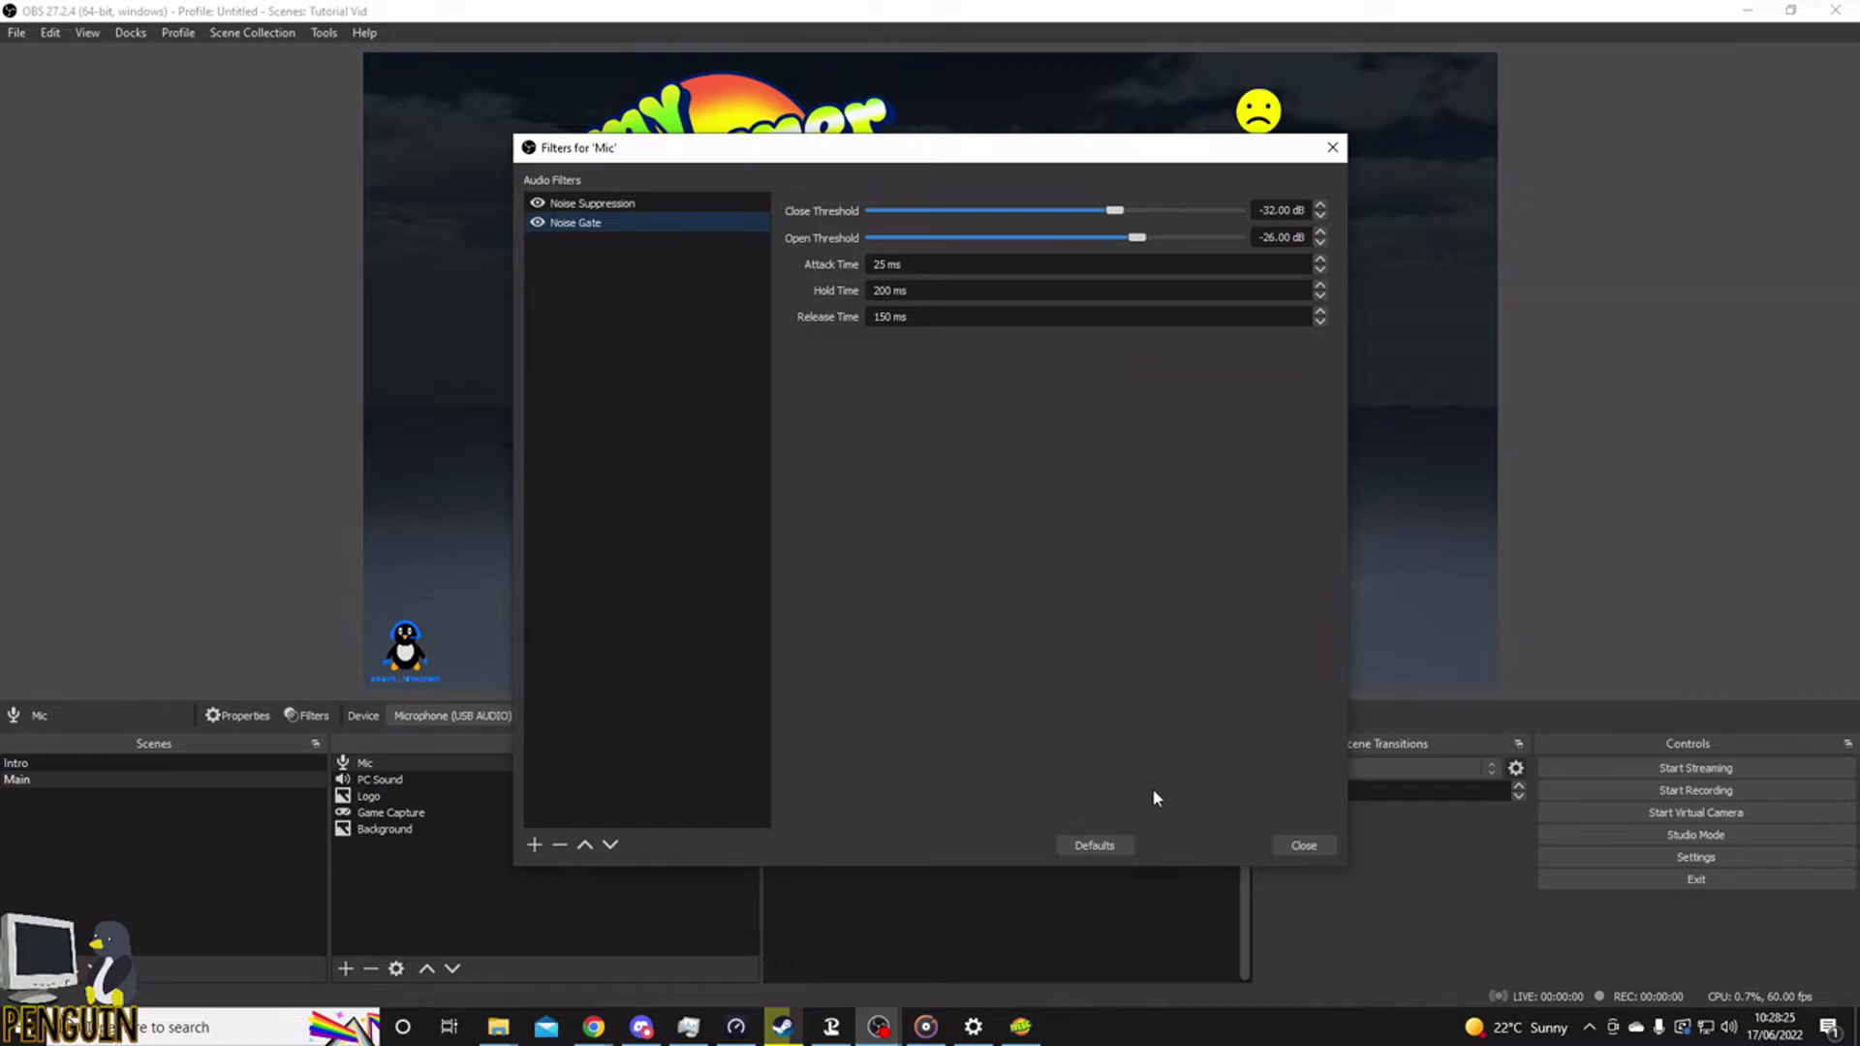
{"action": "left_click", "coordinate": [1300, 846]}
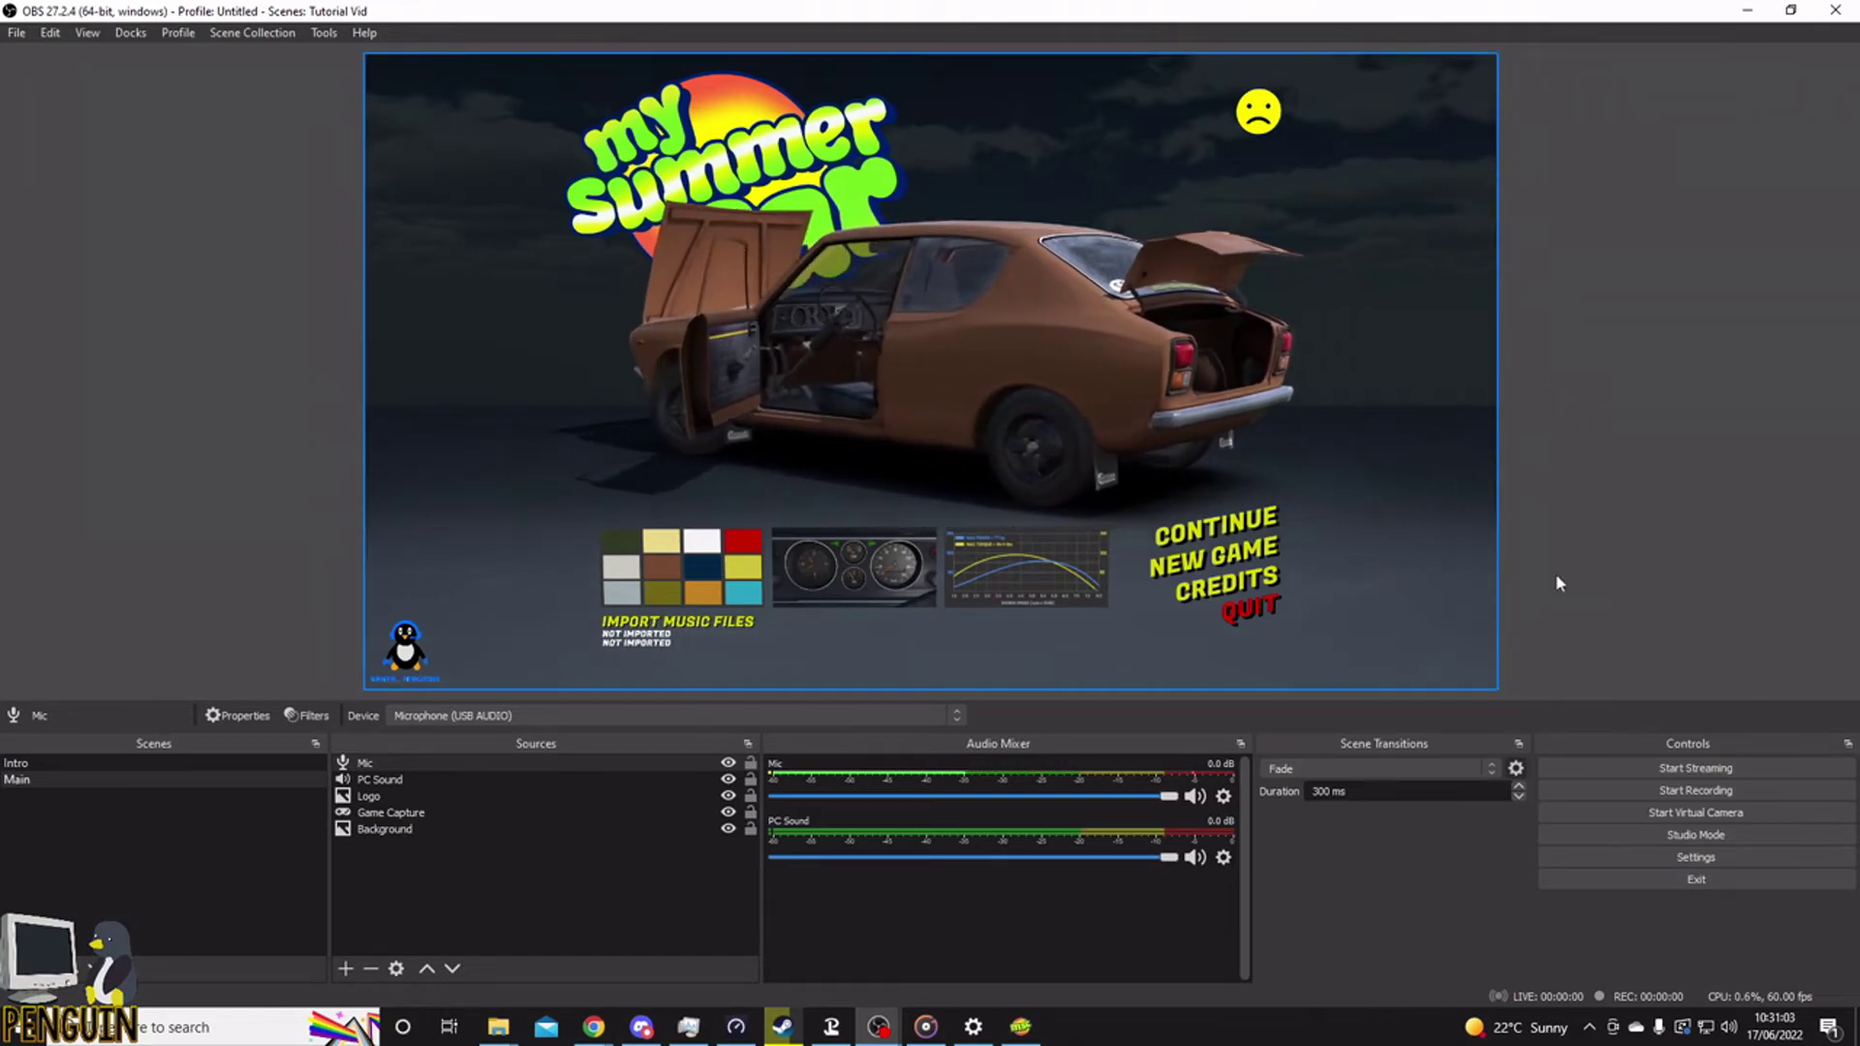
- Add a new Video Capture Device source named "Webcam" to the Main scene
{"action": "right_click", "coordinate": [430, 873]}
{"action": "mouse_move", "coordinate": [506, 892]}
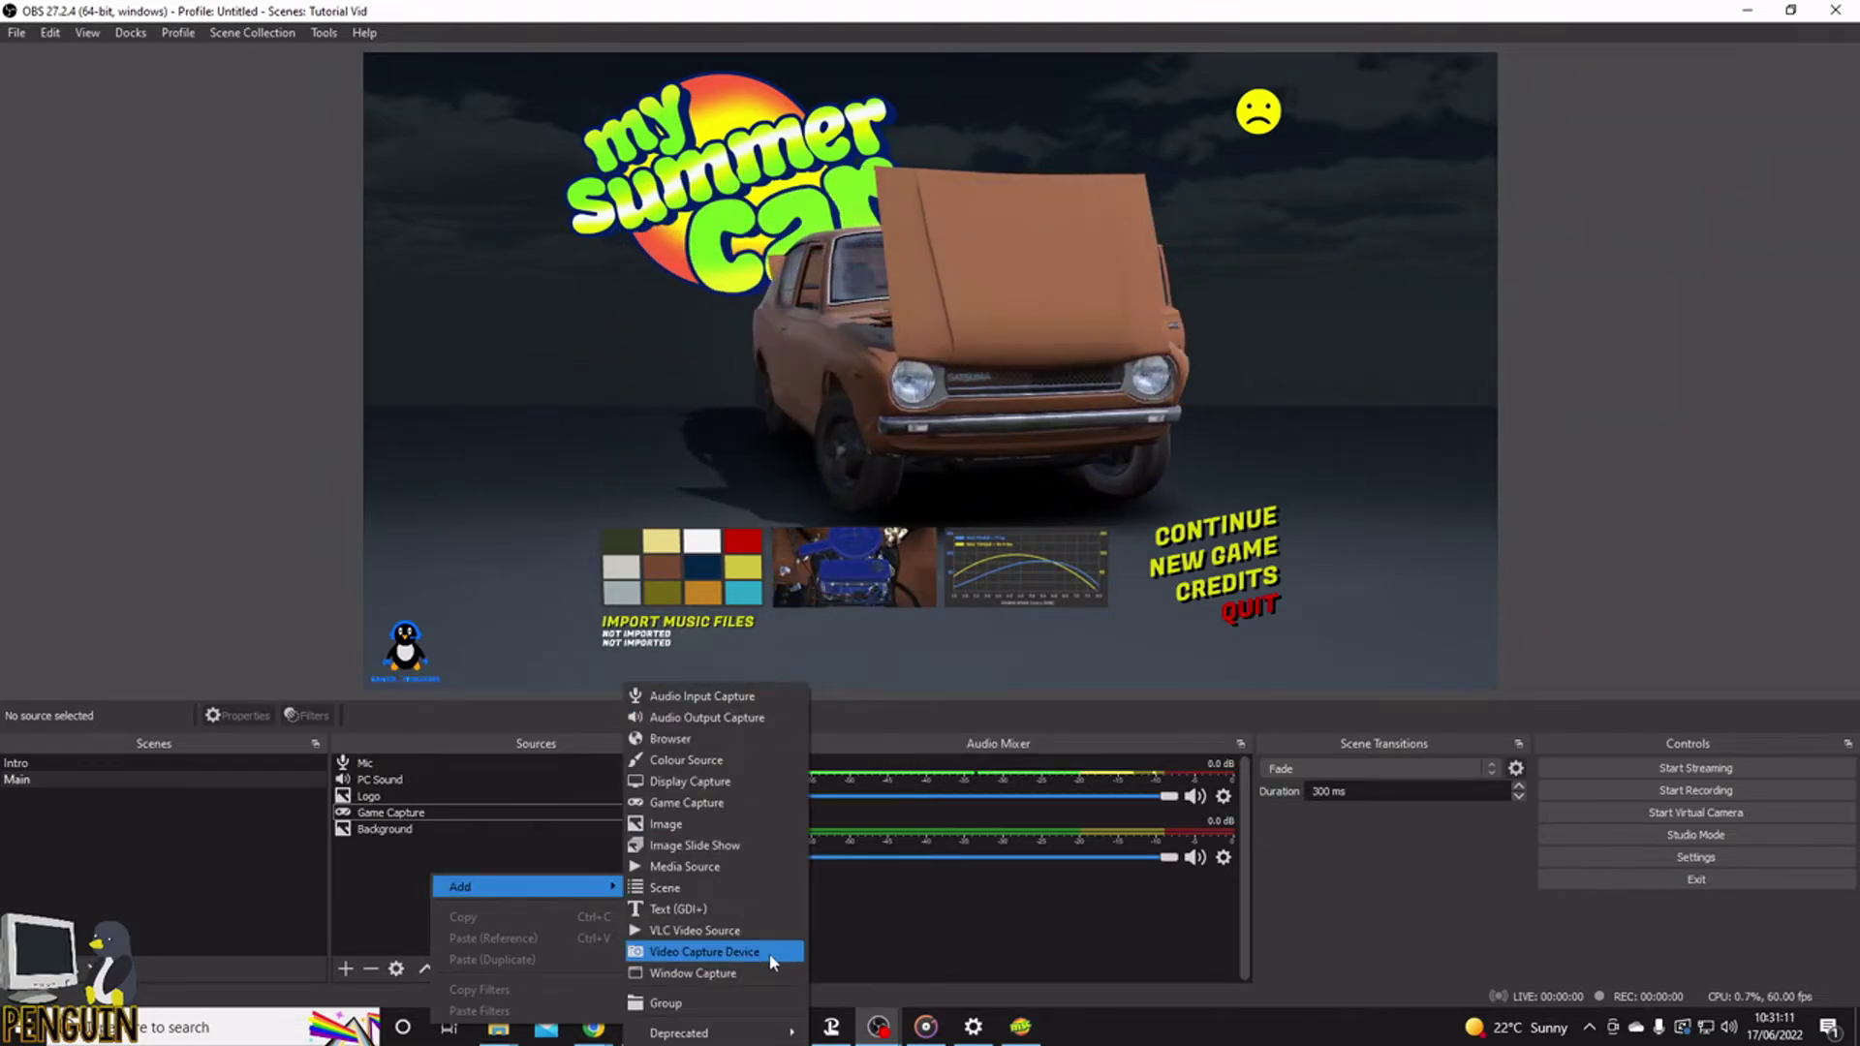
{"action": "left_click", "coordinate": [704, 951]}
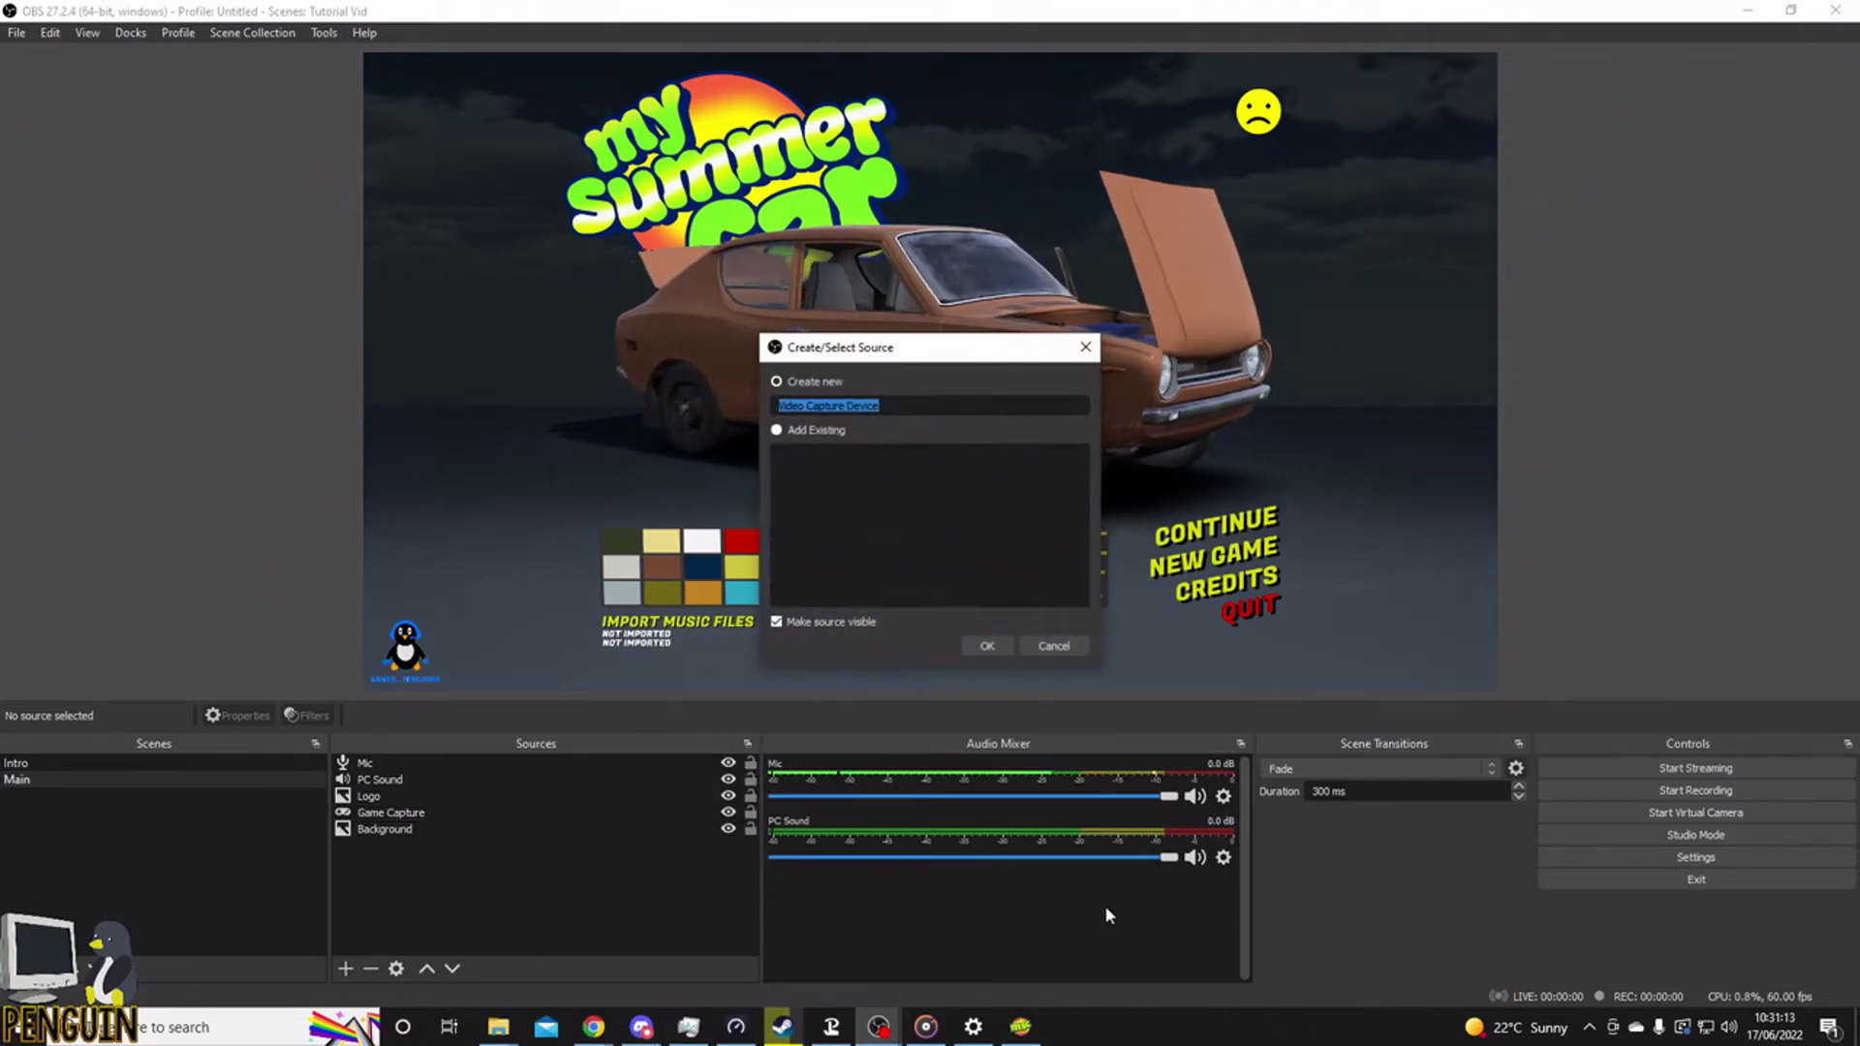
{"action": "type", "text": "W"}
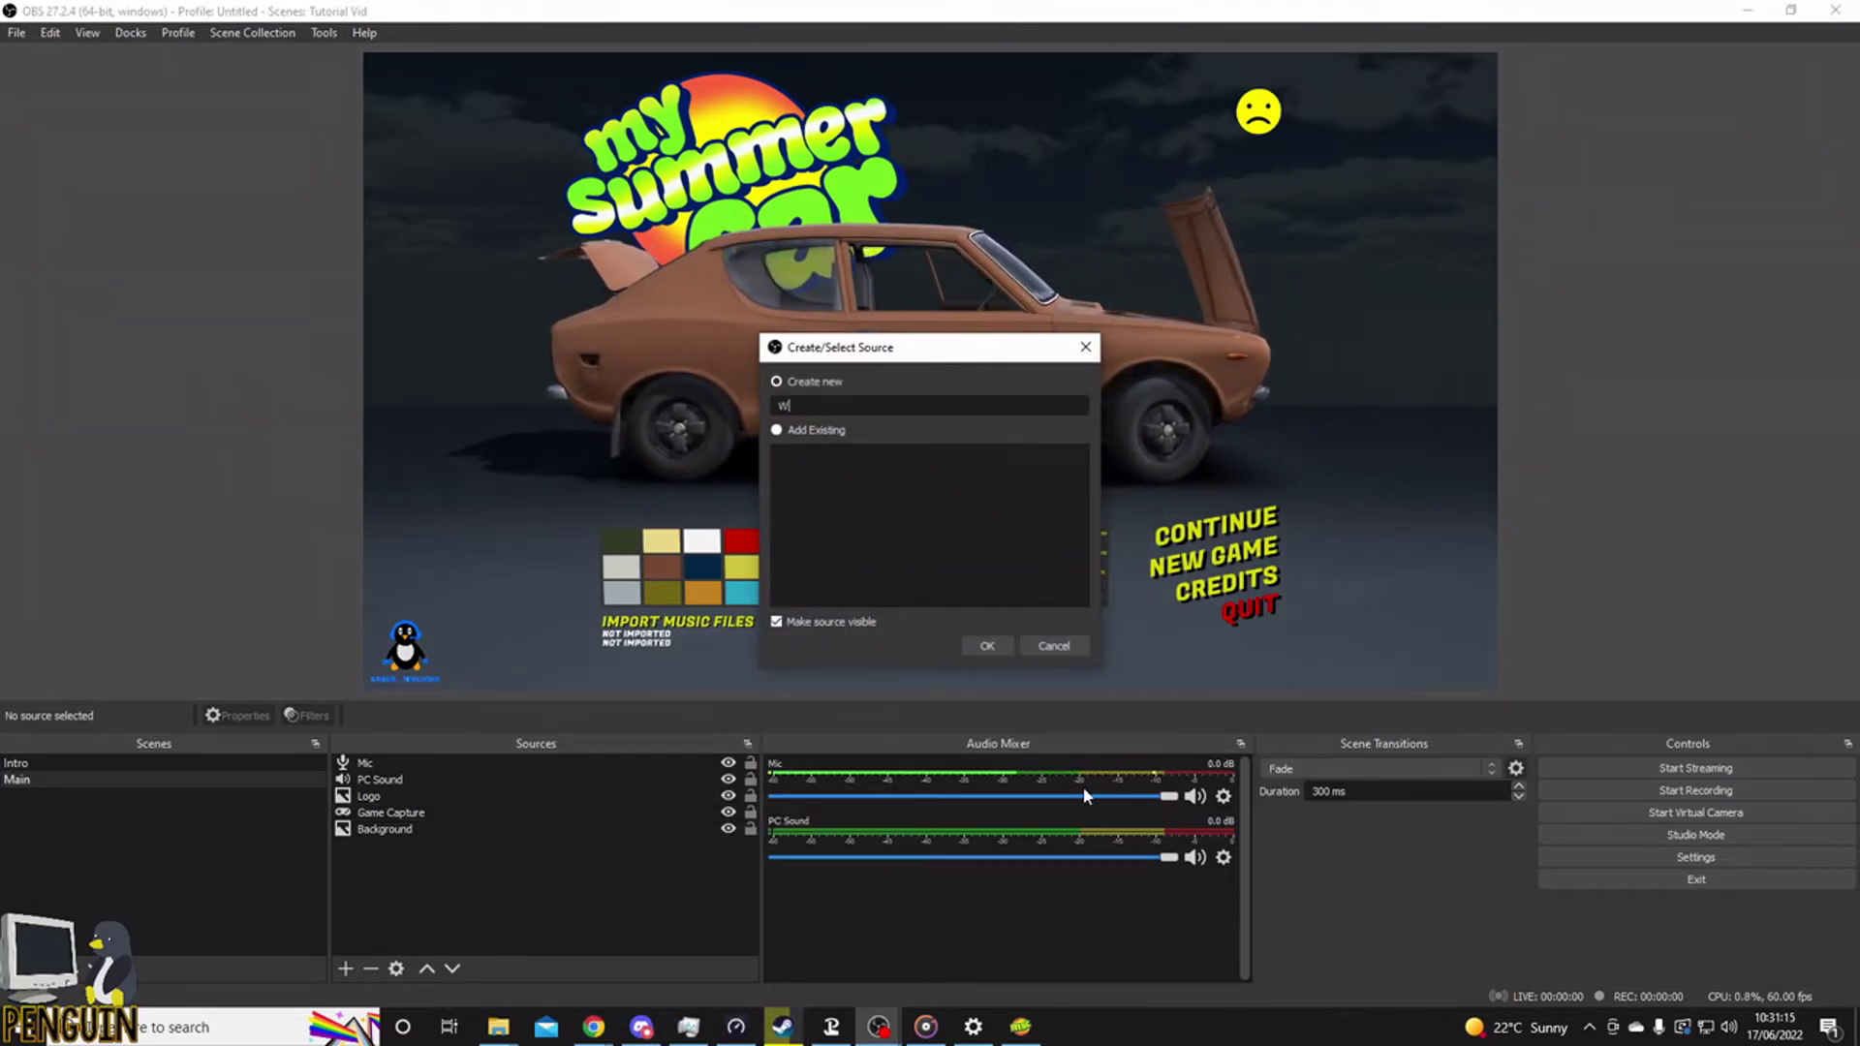
{"action": "type", "text": "ebcam"}
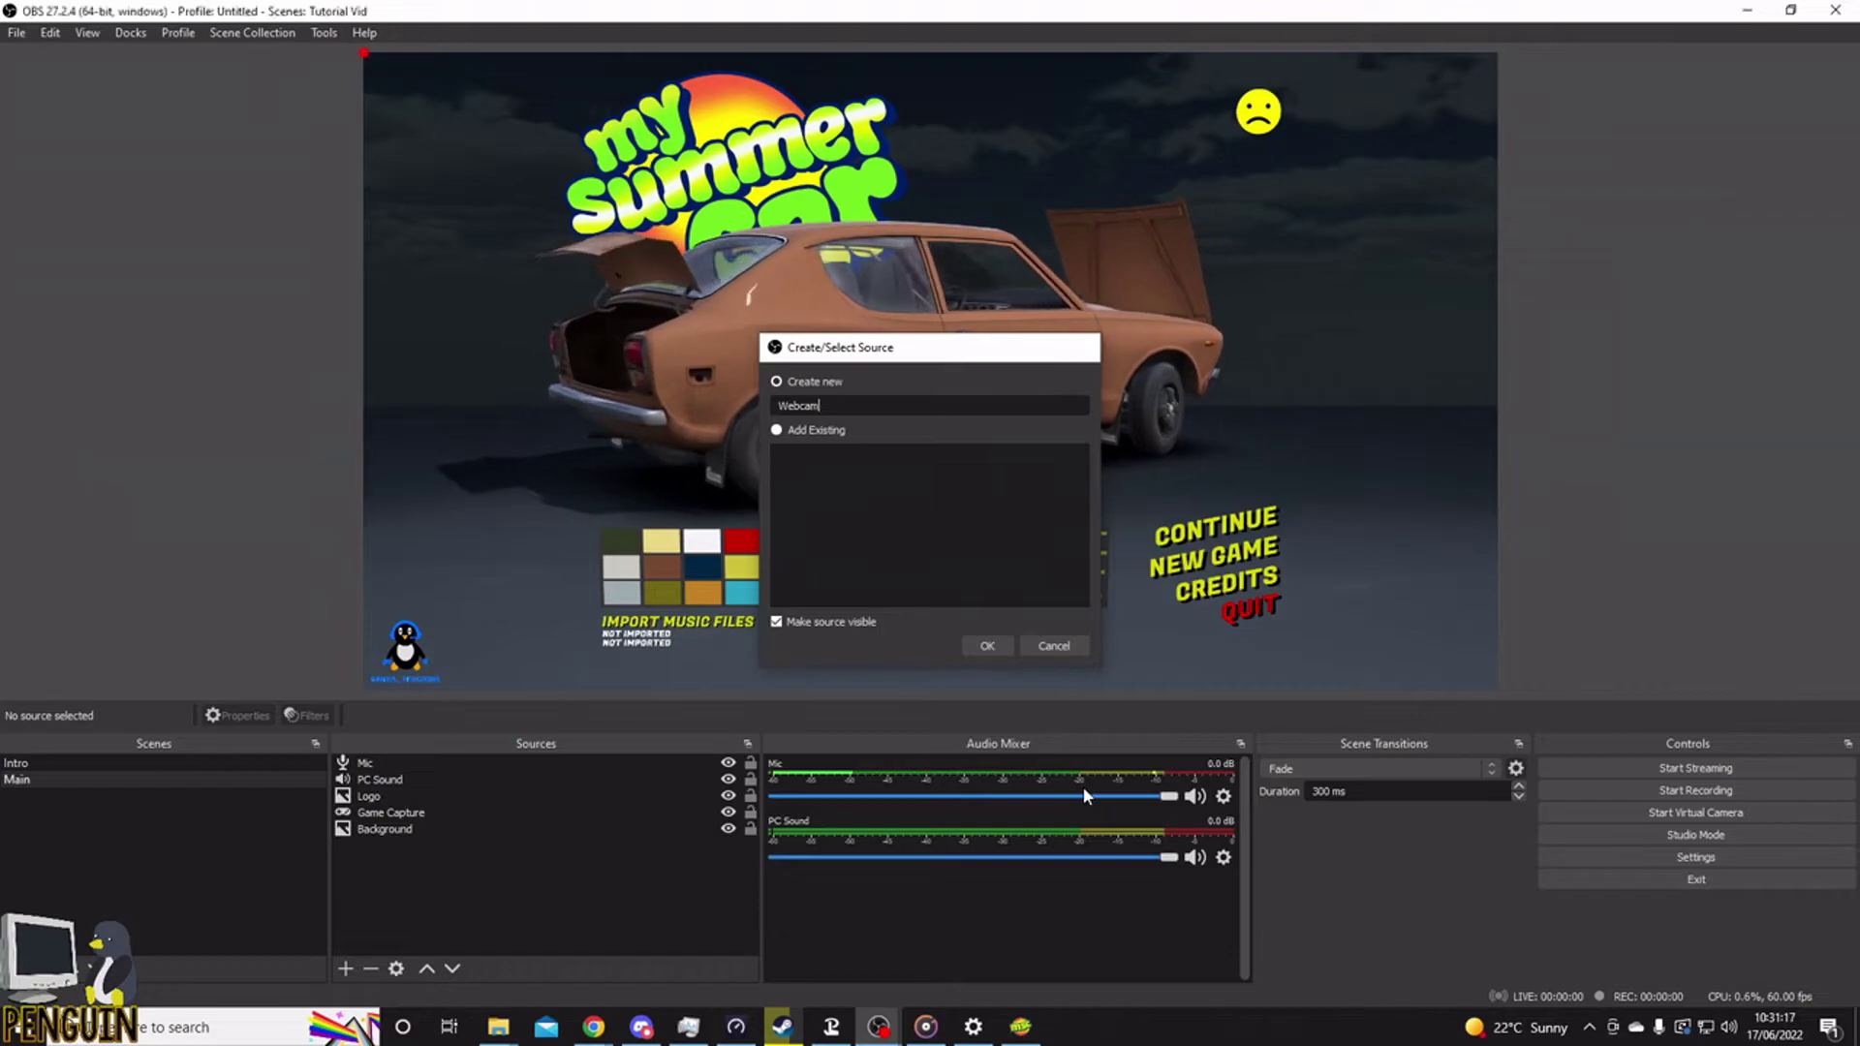
{"action": "key", "text": "Return"}
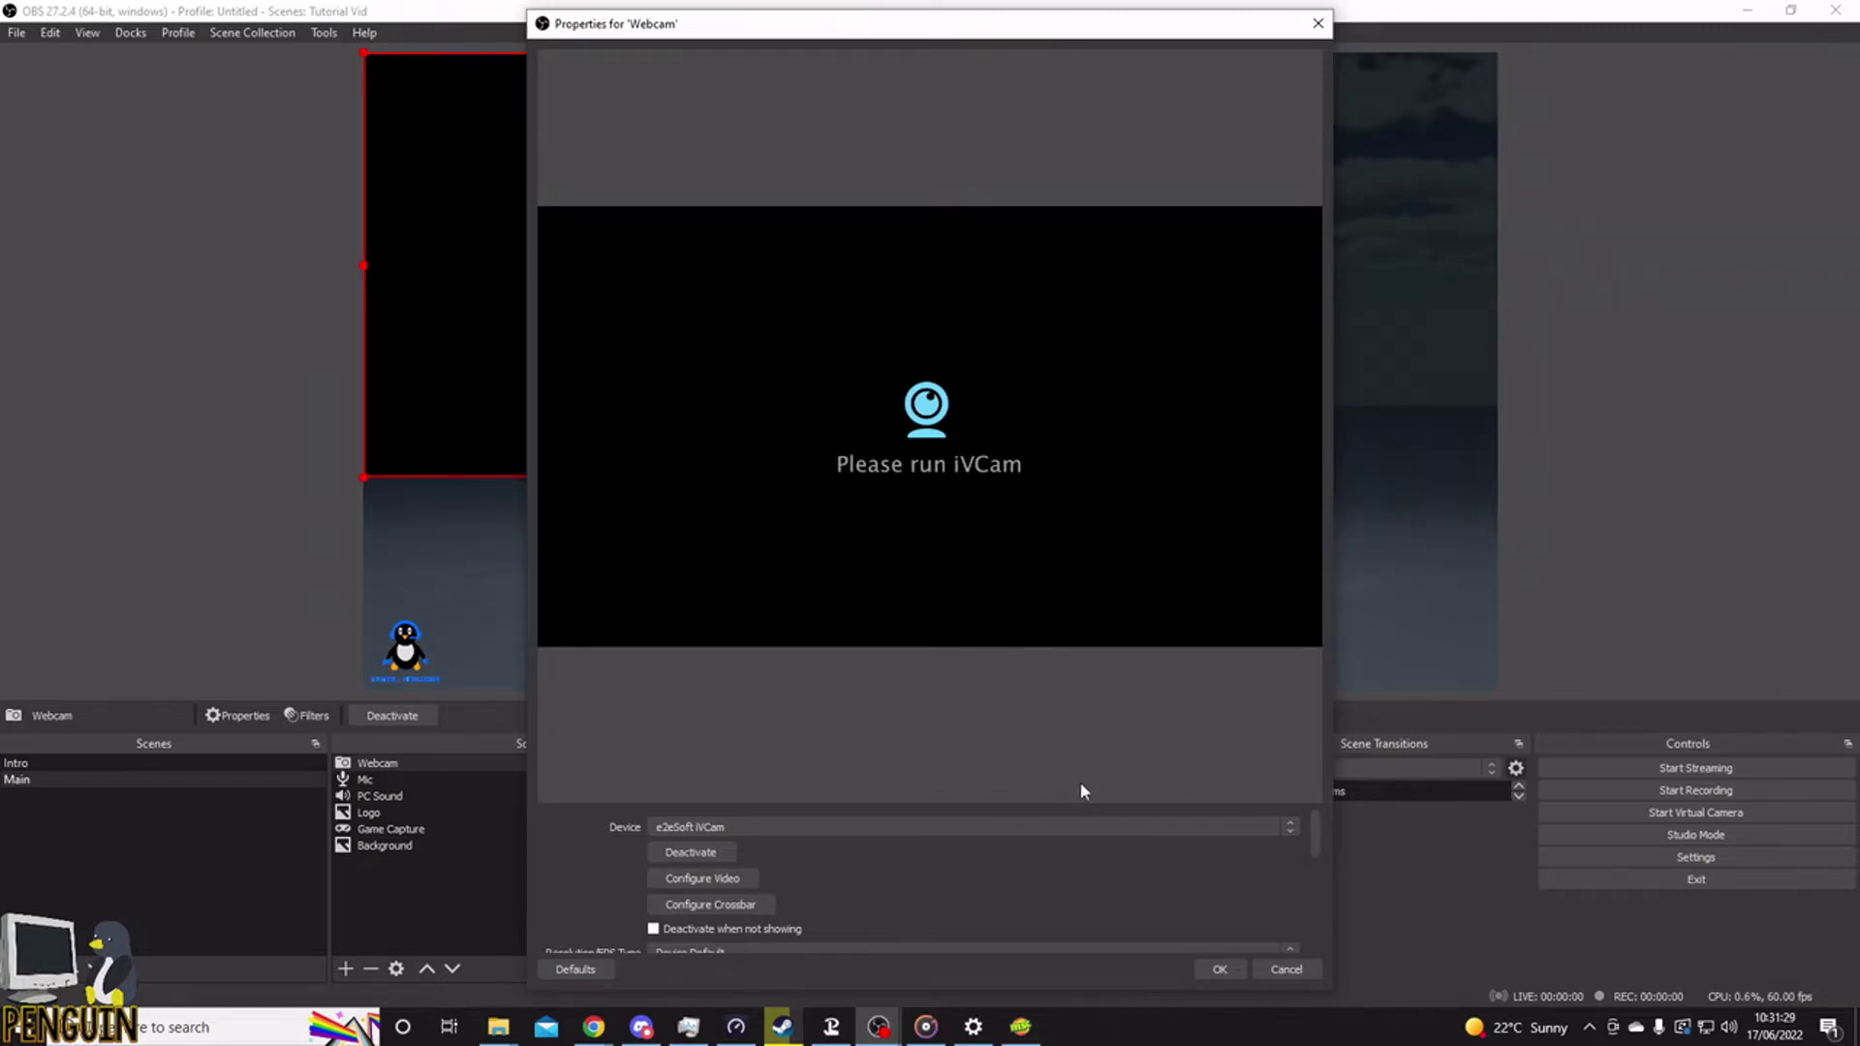
- Set the Webcam source's device to "FULL HD 1080P Webcam" and enlarge the settings area beneath the preview
{"action": "left_click", "coordinate": [1001, 828]}
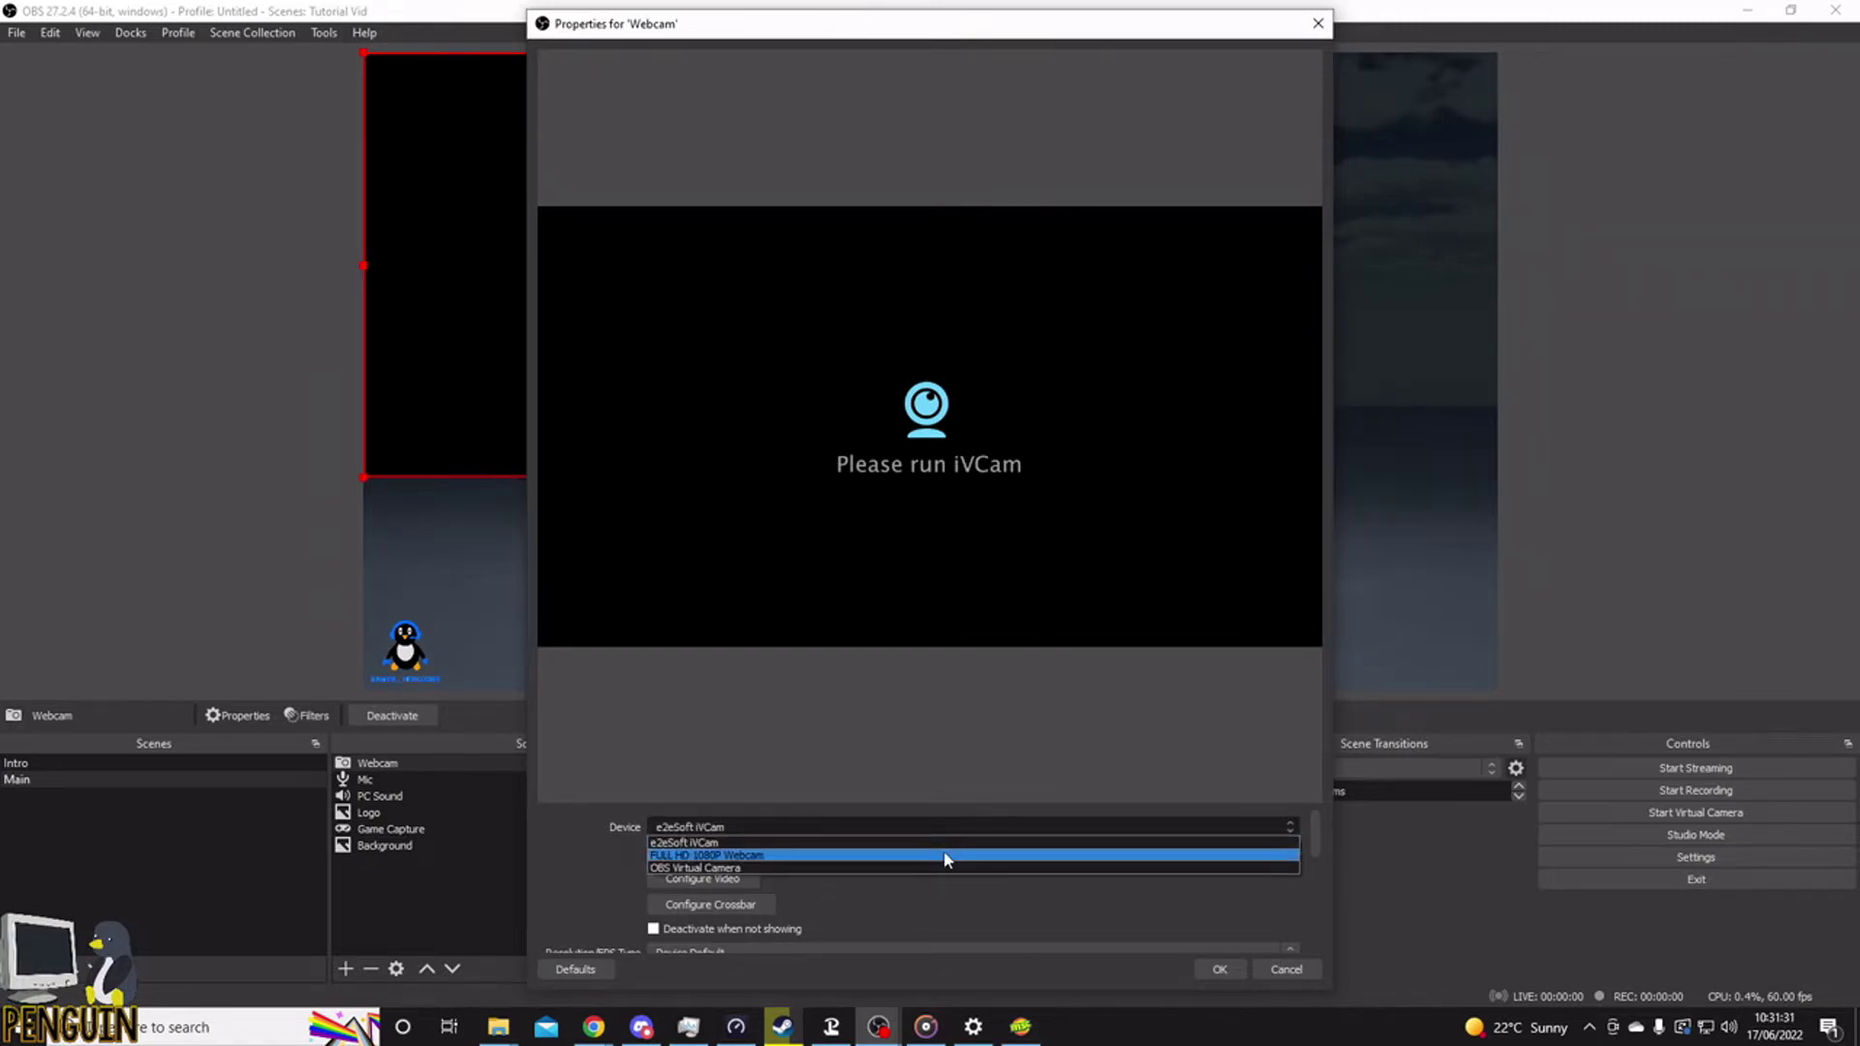
{"action": "left_click", "coordinate": [946, 857]}
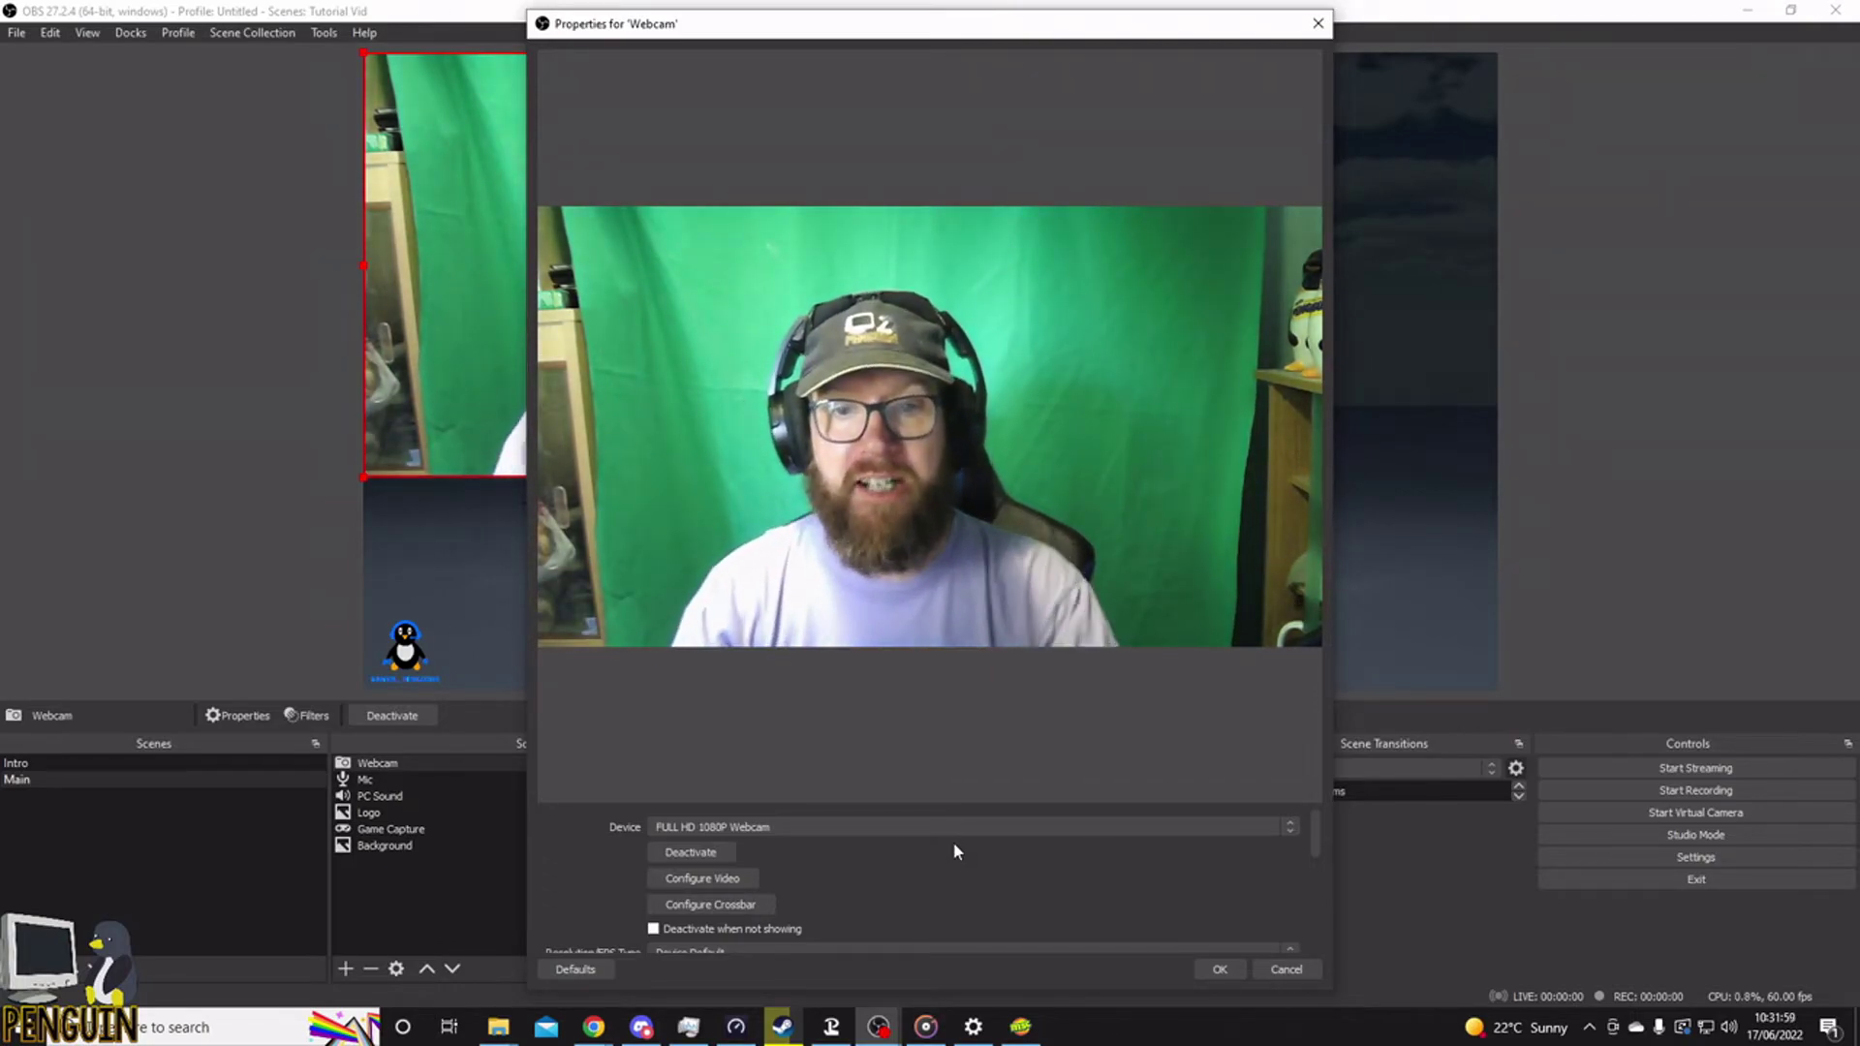
{"action": "scroll", "coordinate": [954, 844], "scroll_direction": "down", "scroll_amount": 2}
{"action": "scroll", "coordinate": [954, 844], "scroll_direction": "up", "scroll_amount": 2}
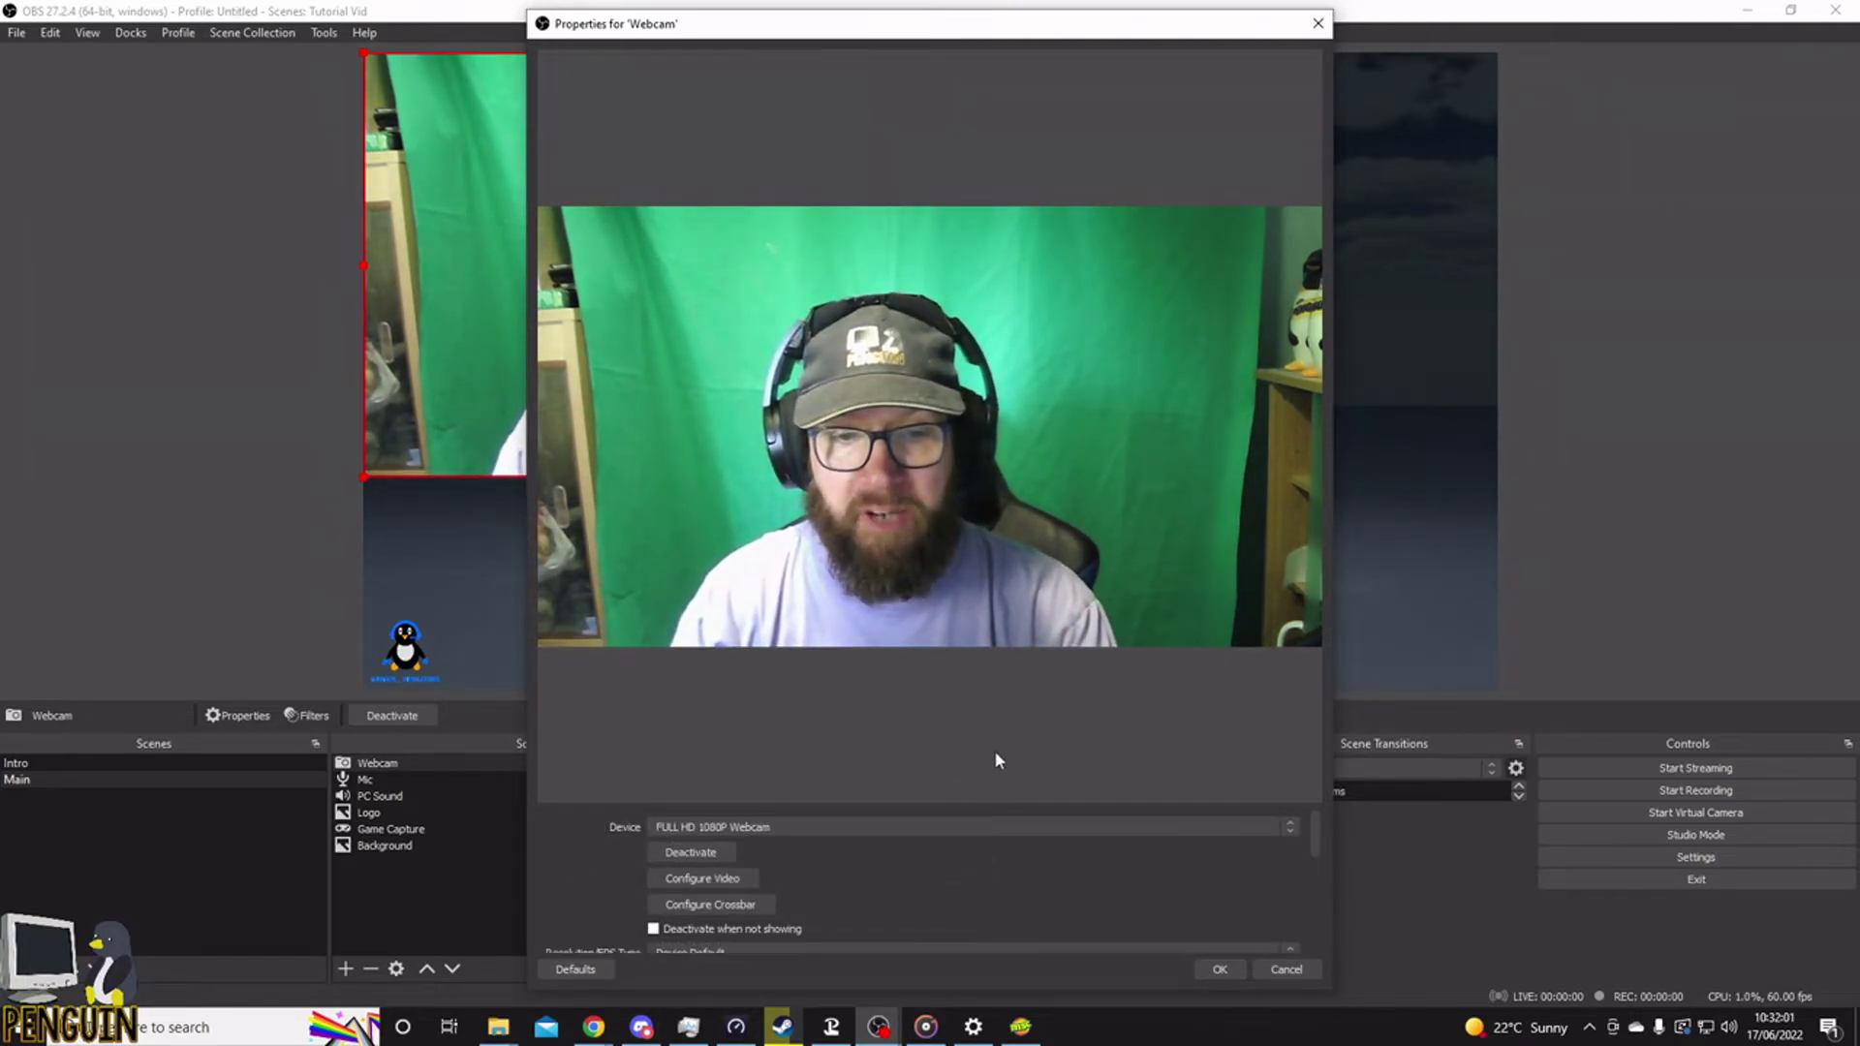
{"action": "left_click_drag", "start_coordinate": [1018, 804], "coordinate": [1002, 562]}
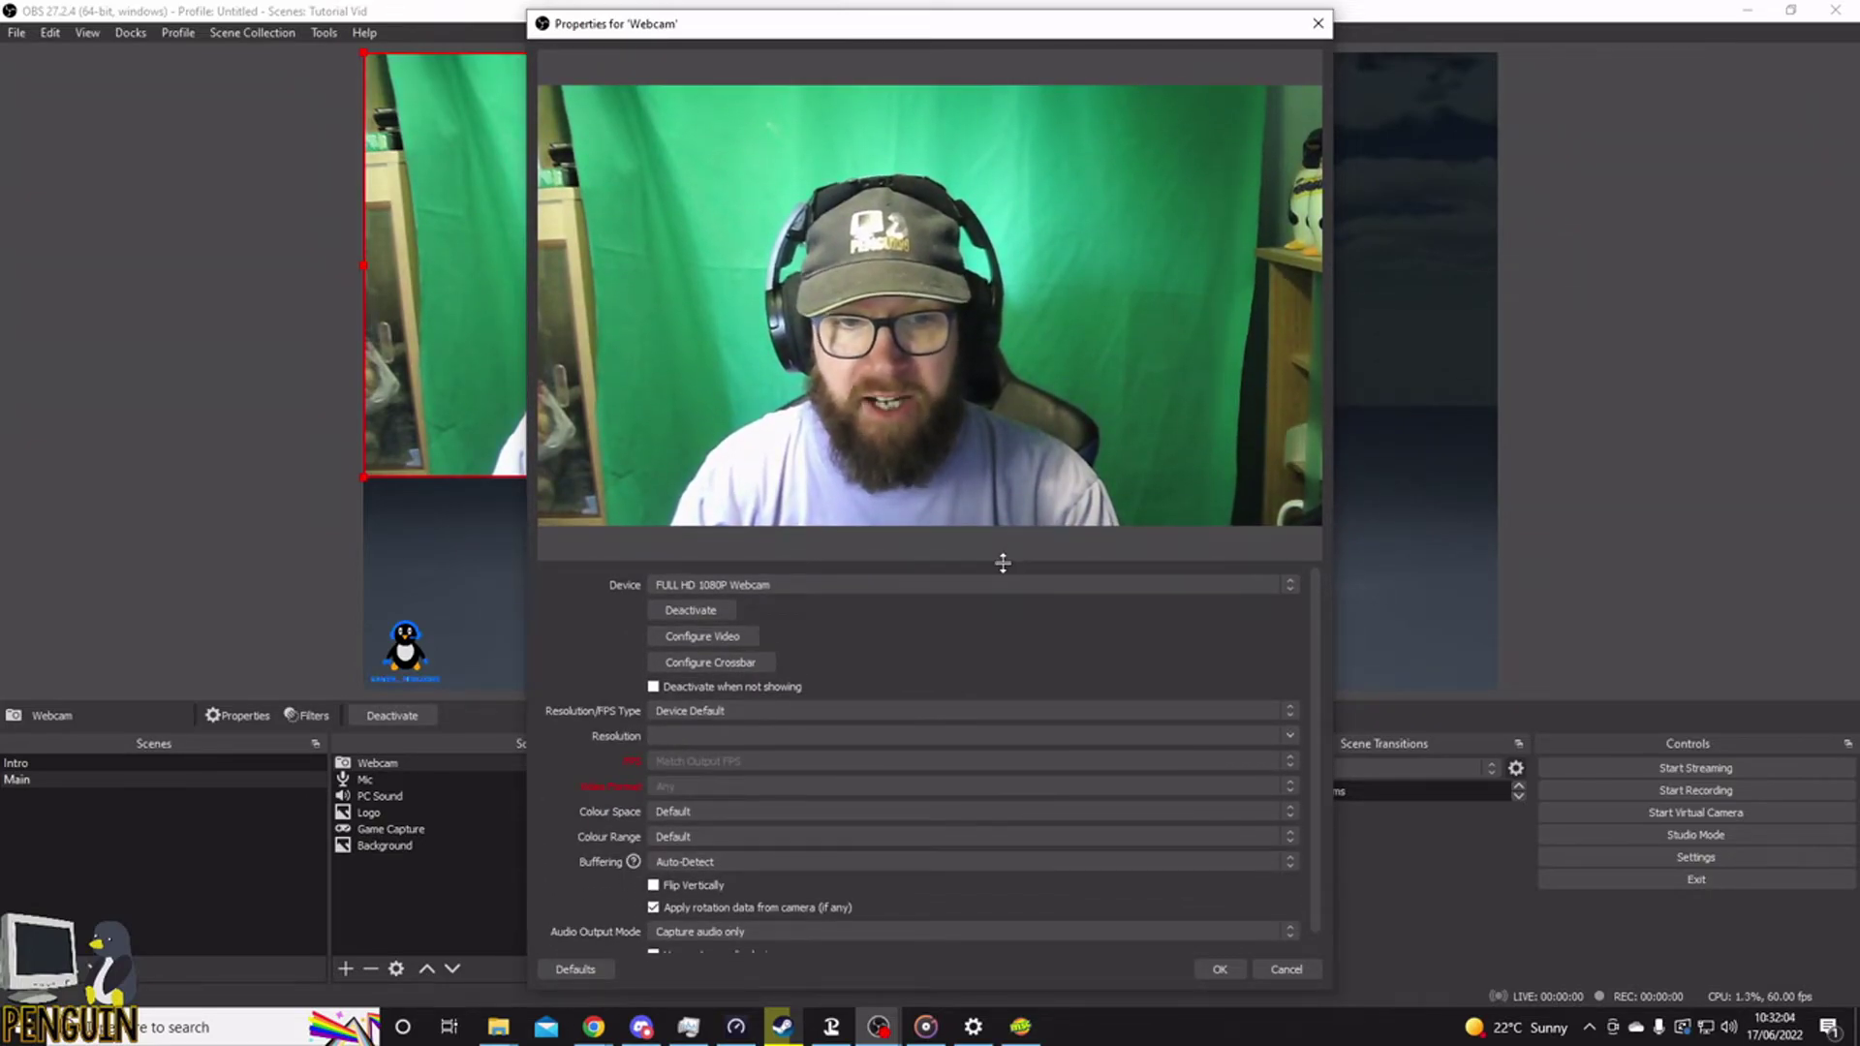
- Set the Webcam's Resolution/FPS Type to Custom and its resolution to 960x720
{"action": "left_click", "coordinate": [776, 717]}
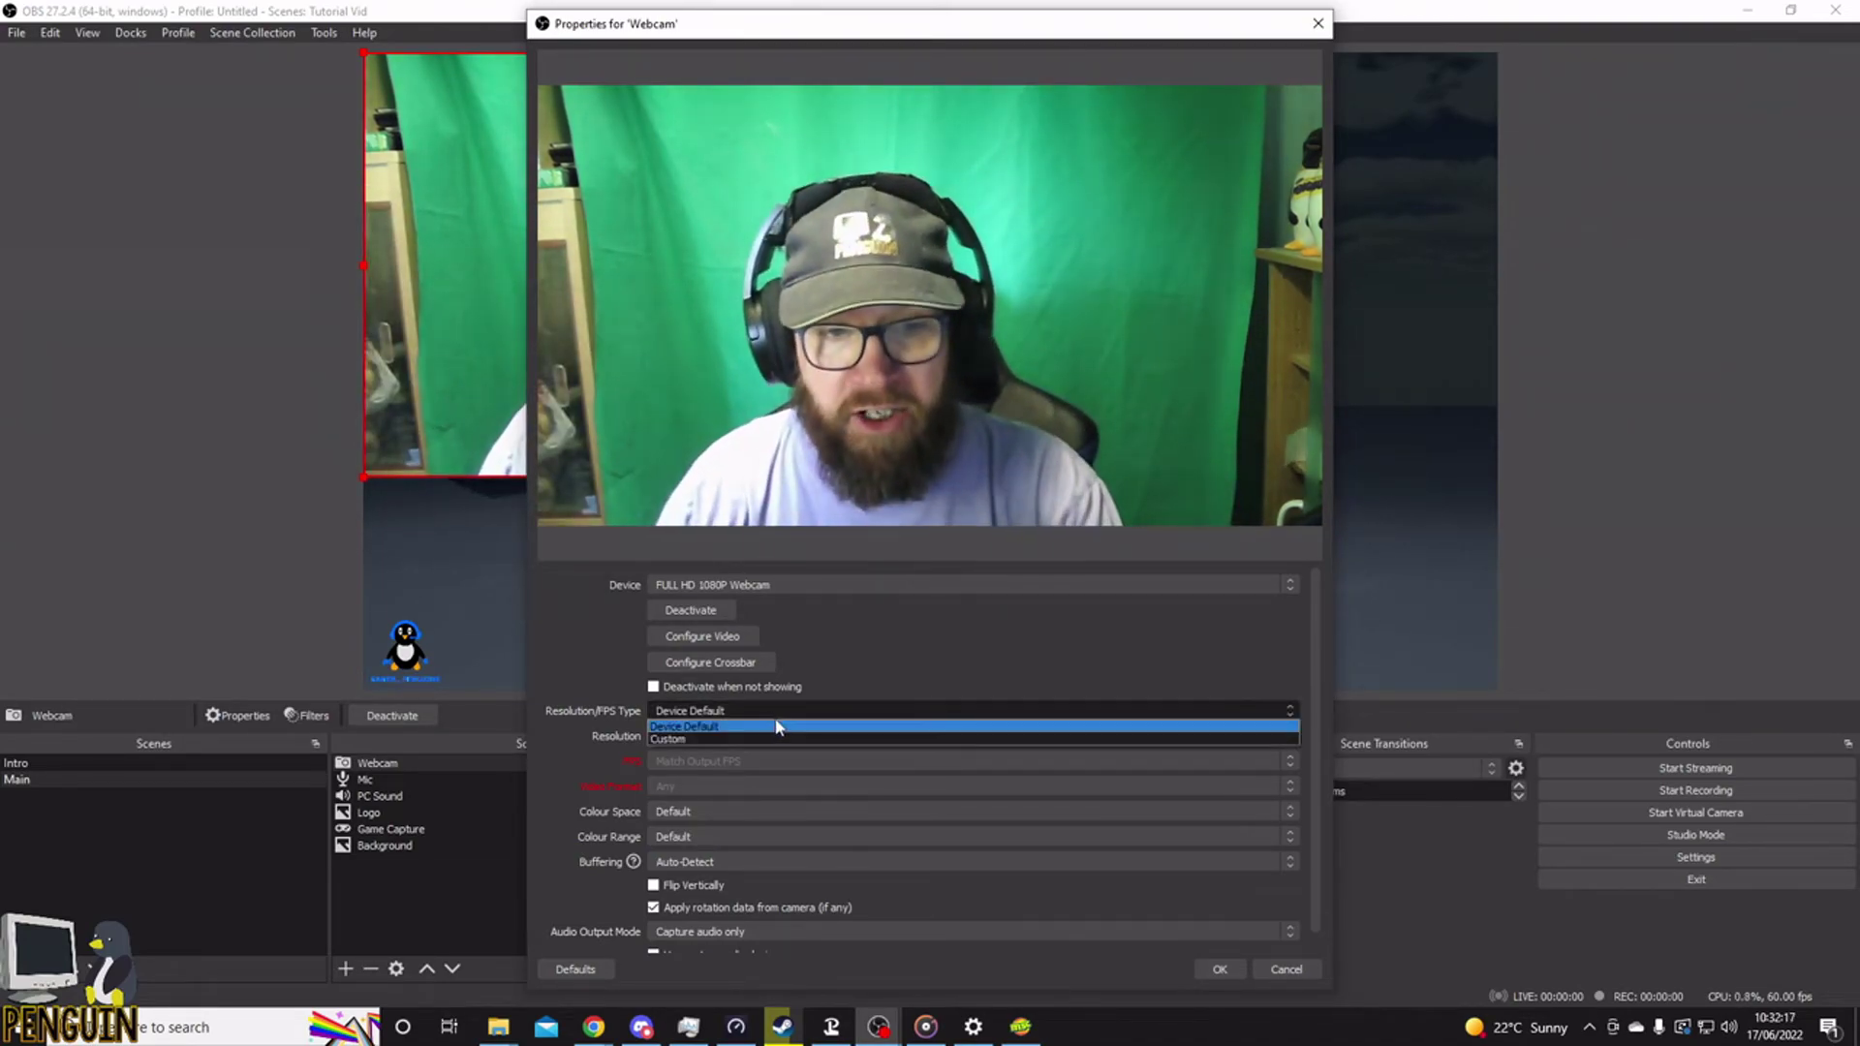
{"action": "left_click", "coordinate": [762, 740]}
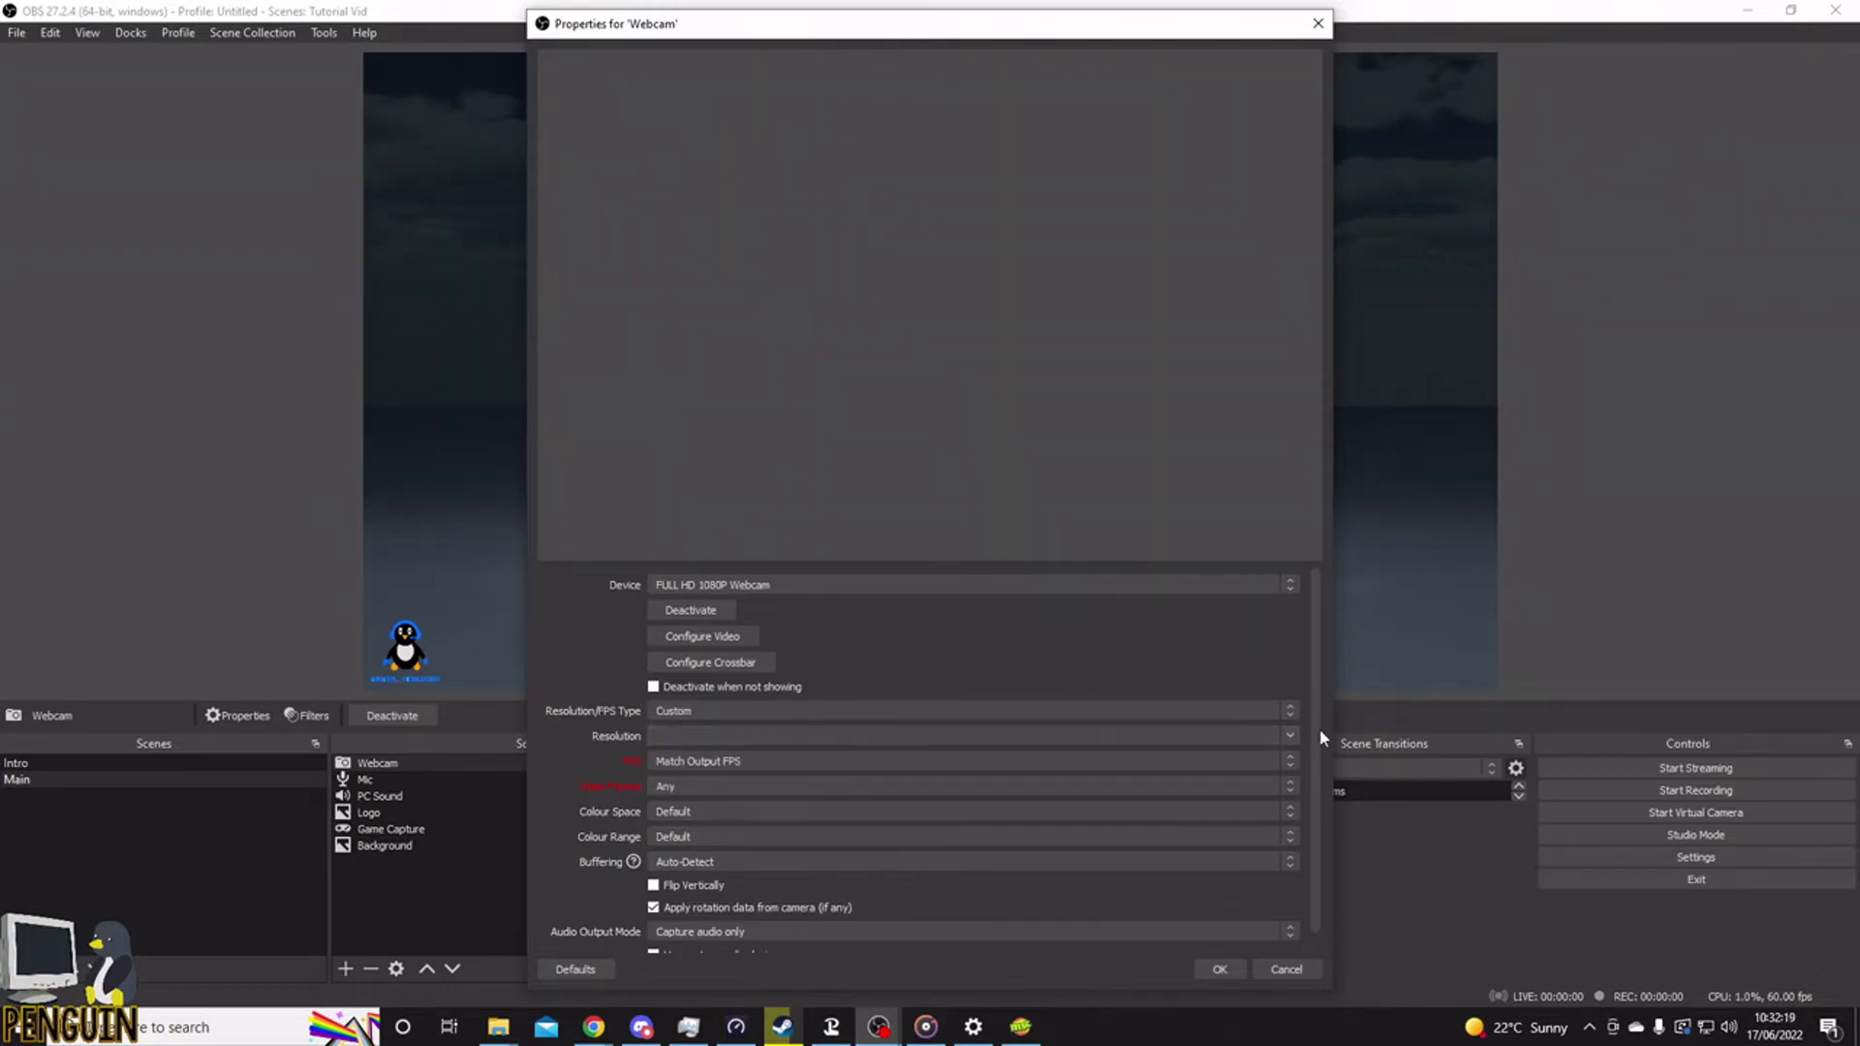
{"action": "left_click", "coordinate": [1290, 737]}
{"action": "left_click", "coordinate": [805, 829]}
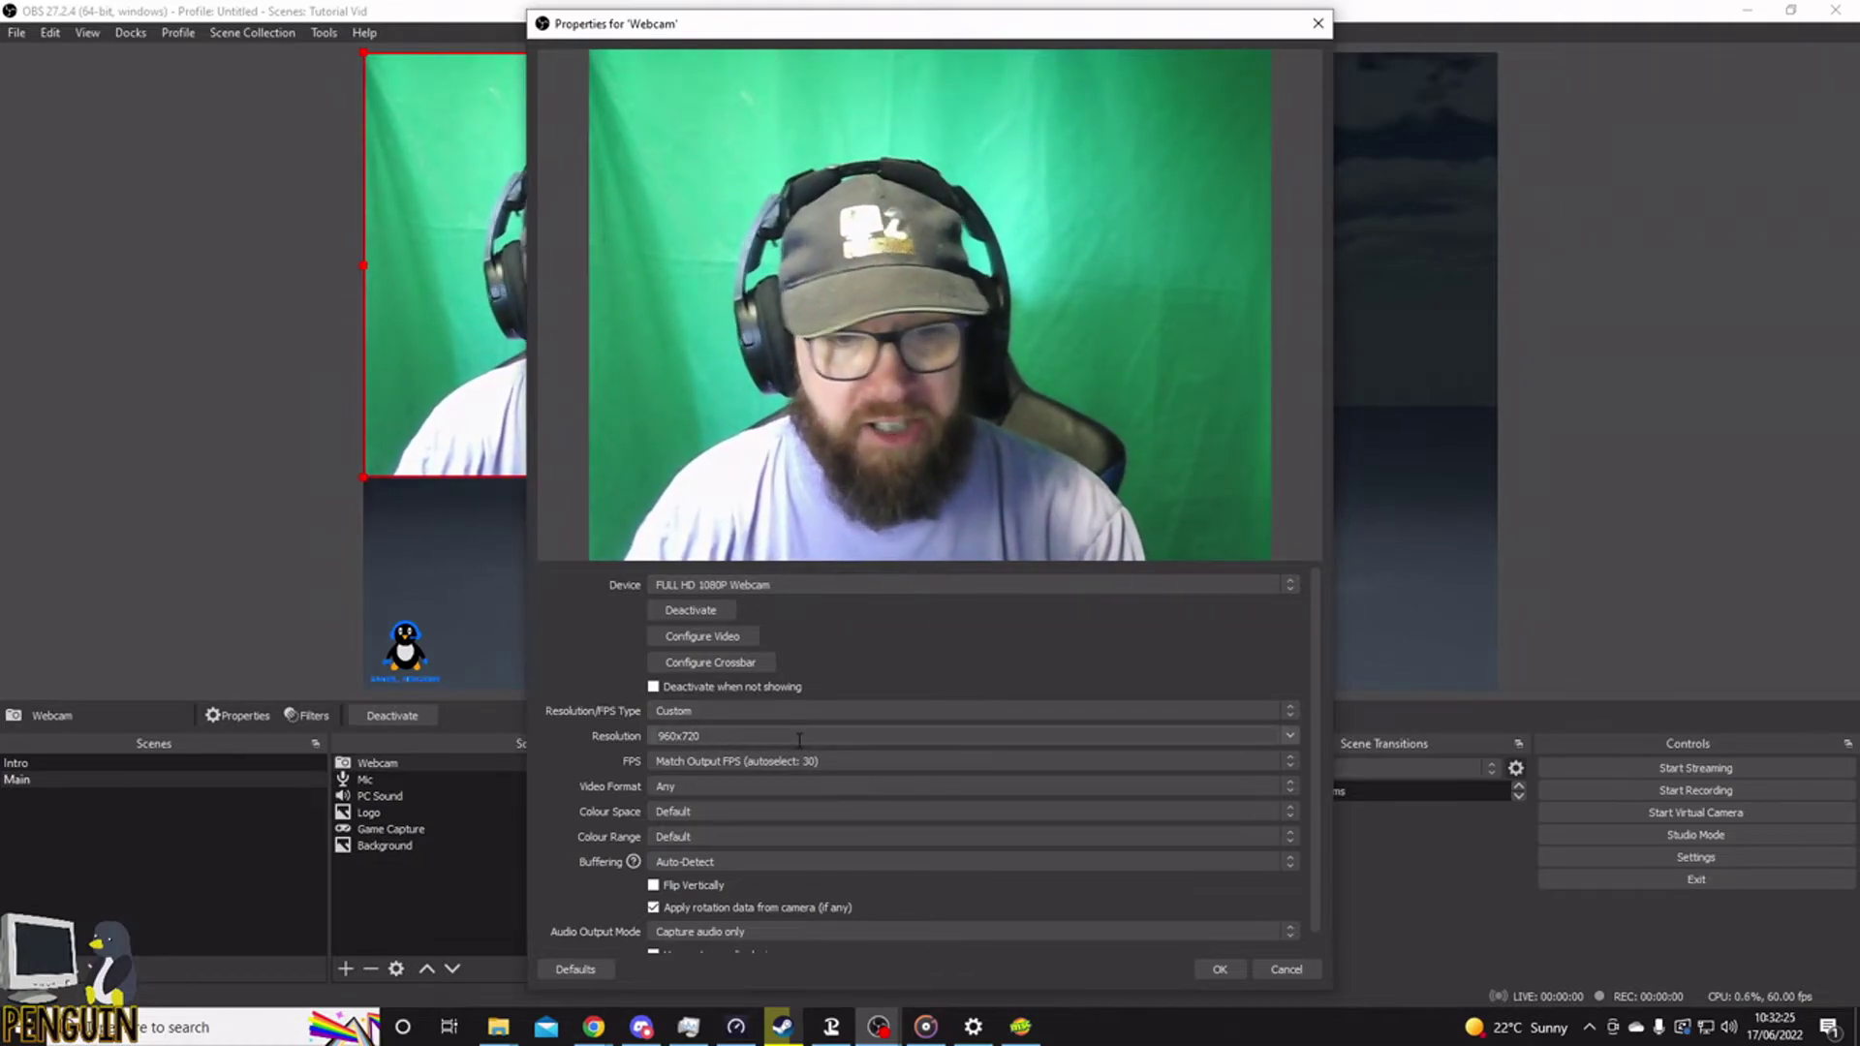
- Check the available Webcam resolutions, keep 960x720 and accept the source's properties
{"action": "left_click", "coordinate": [1288, 738]}
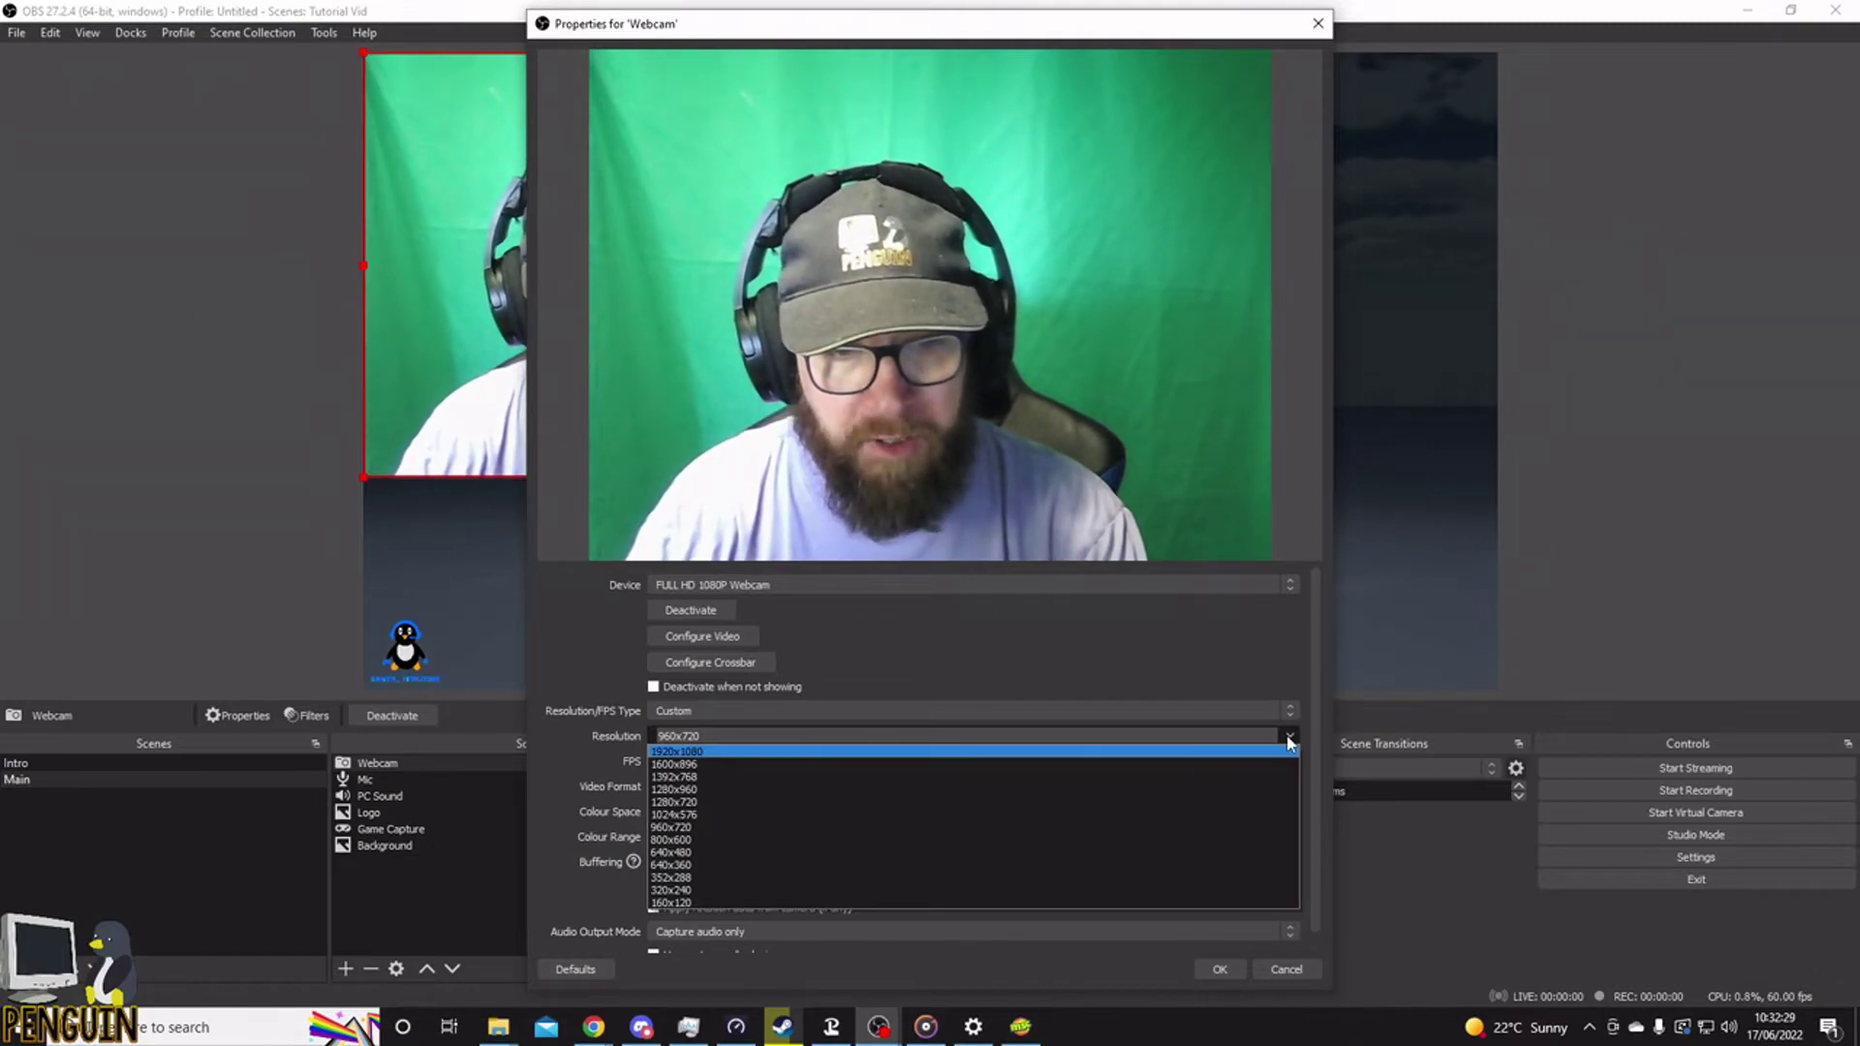
{"action": "left_click", "coordinate": [1028, 628]}
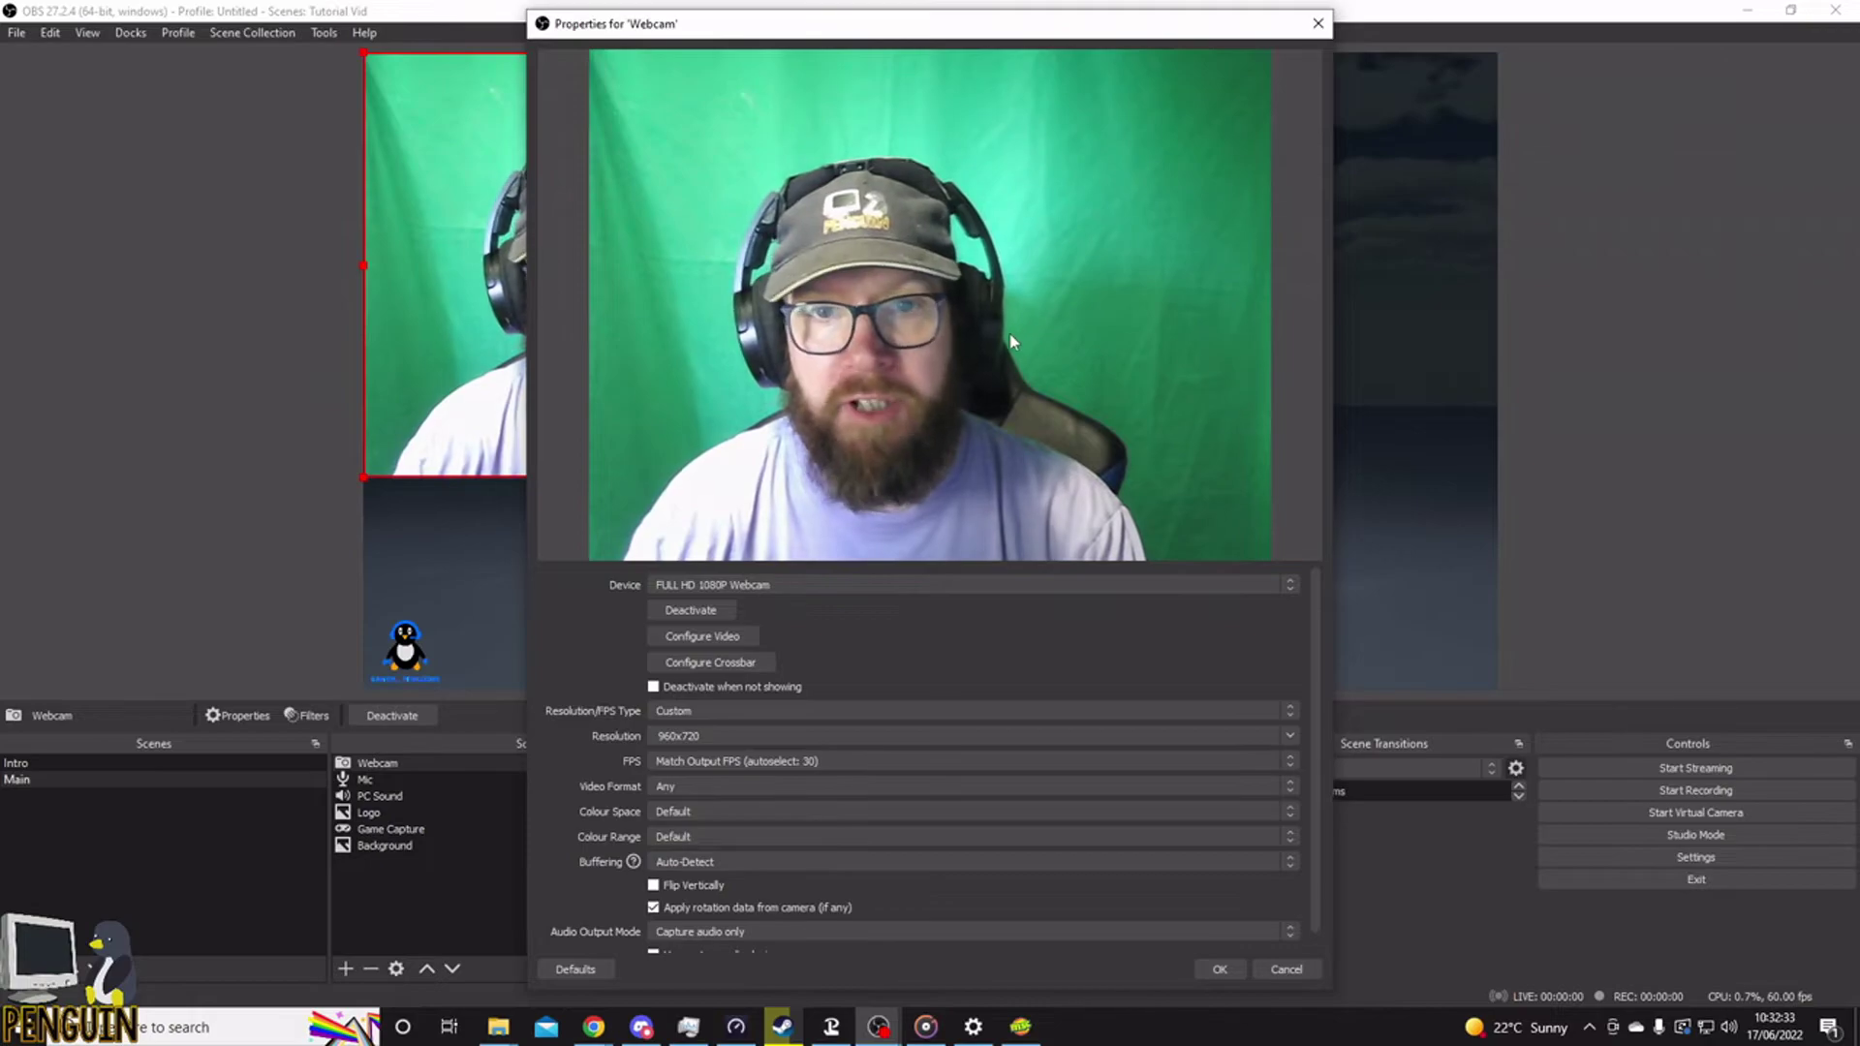
{"action": "left_click", "coordinate": [1220, 970]}
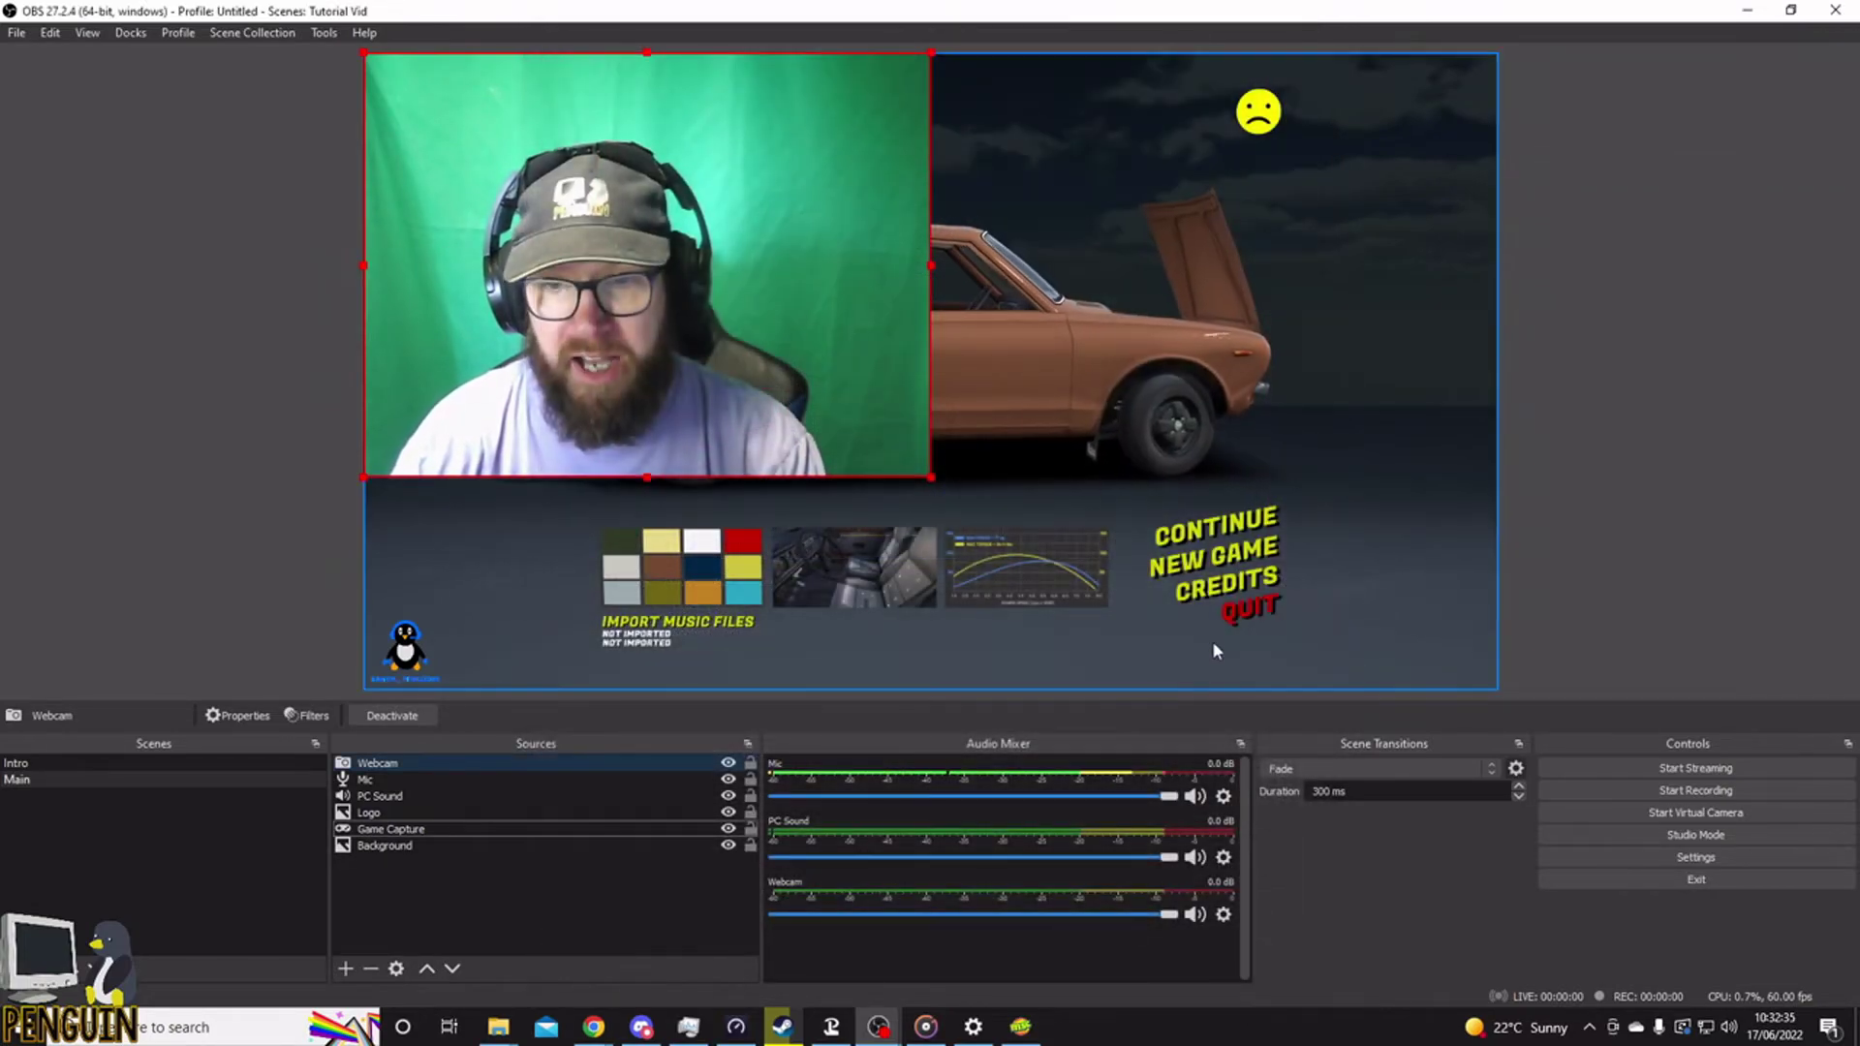
- Shrink the Webcam to under a quarter of the canvas width, place it in the scene's lower-right corner, and deselect it
{"action": "left_click_drag", "start_coordinate": [930, 476], "coordinate": [626, 250]}
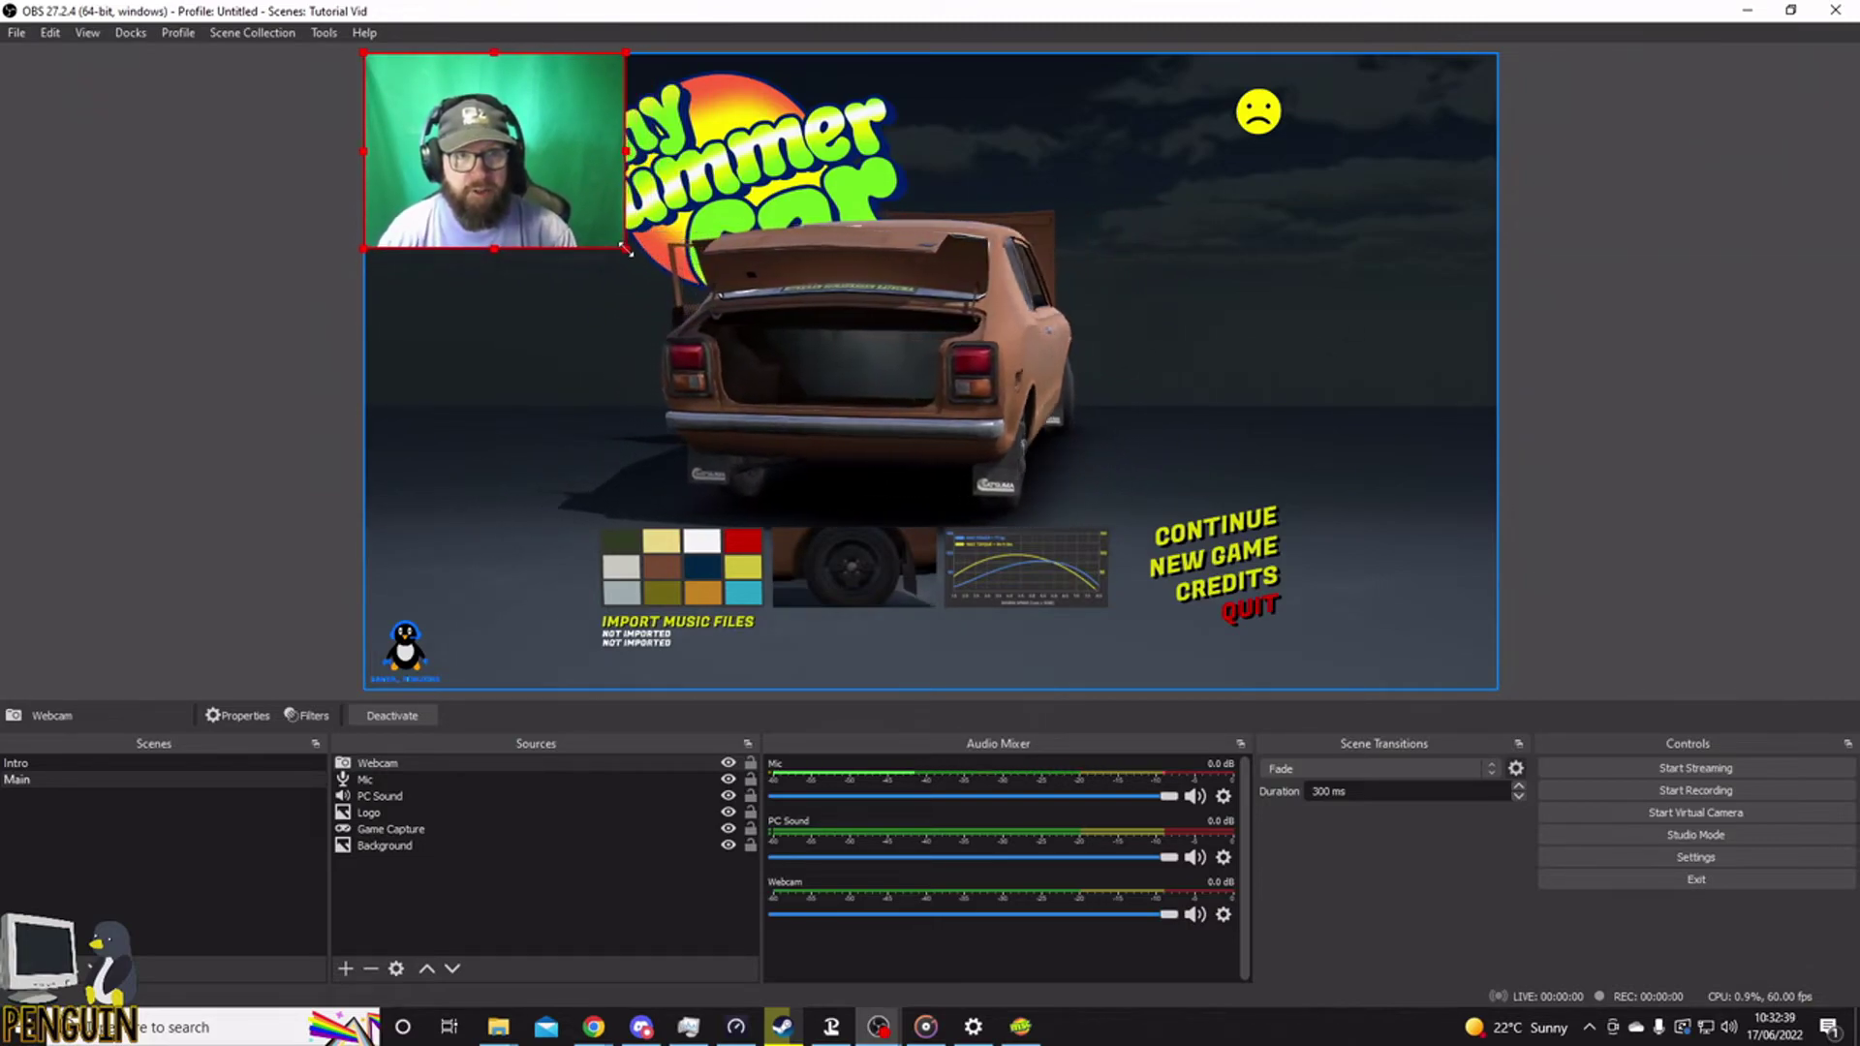
{"action": "left_click_drag", "start_coordinate": [557, 147], "coordinate": [1429, 589]}
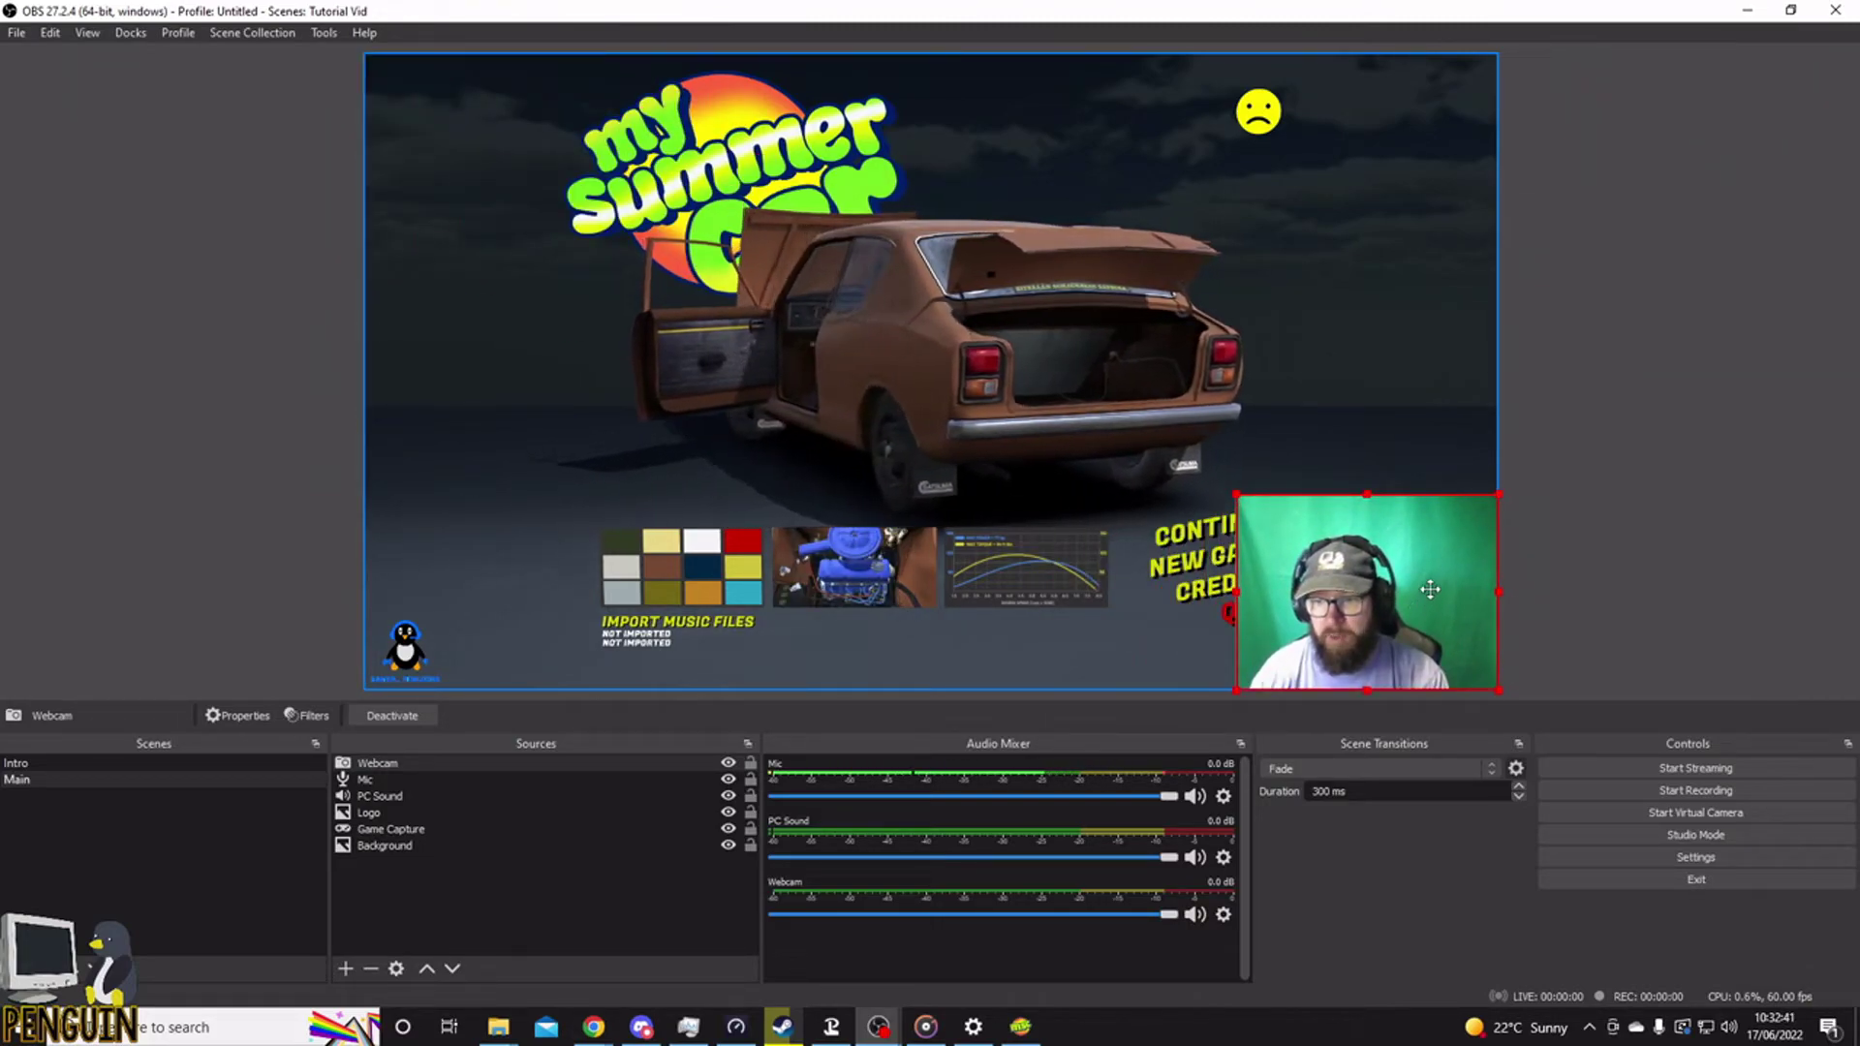
{"action": "left_click_drag", "start_coordinate": [1236, 494], "coordinate": [1241, 499]}
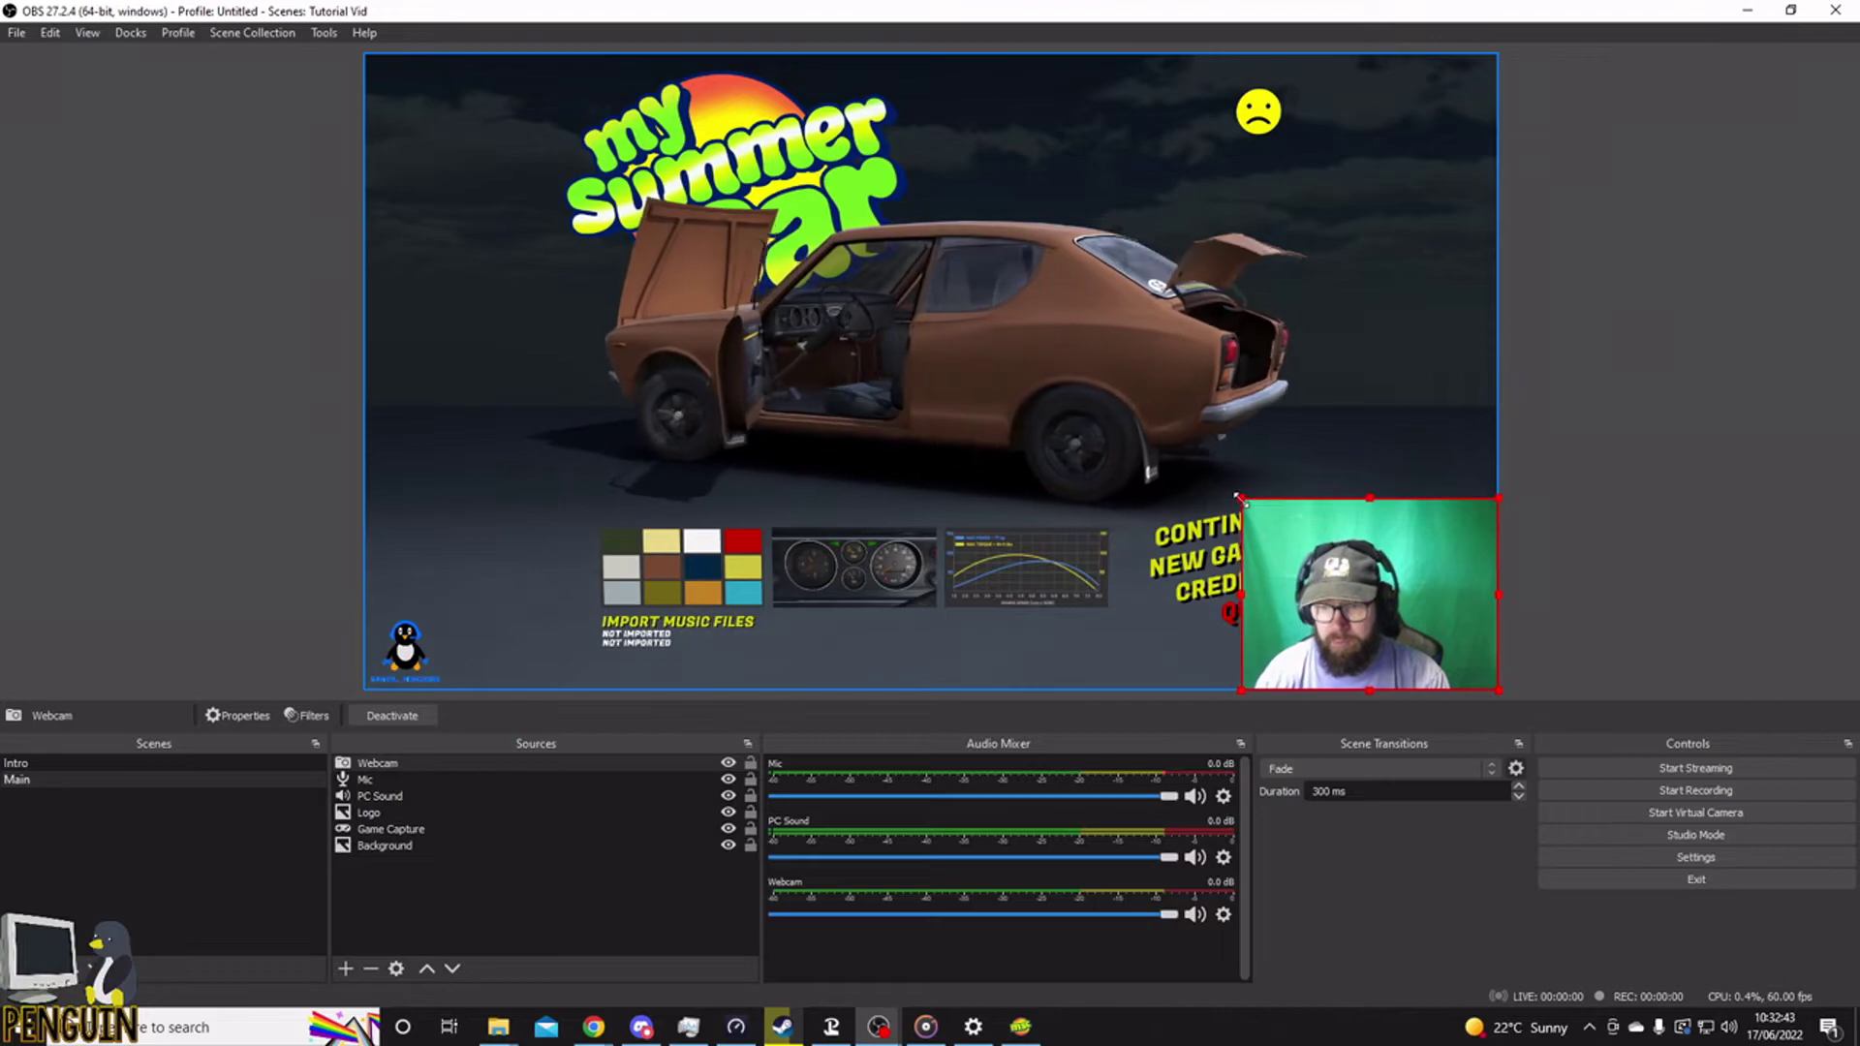
{"action": "left_click", "coordinate": [1614, 599]}
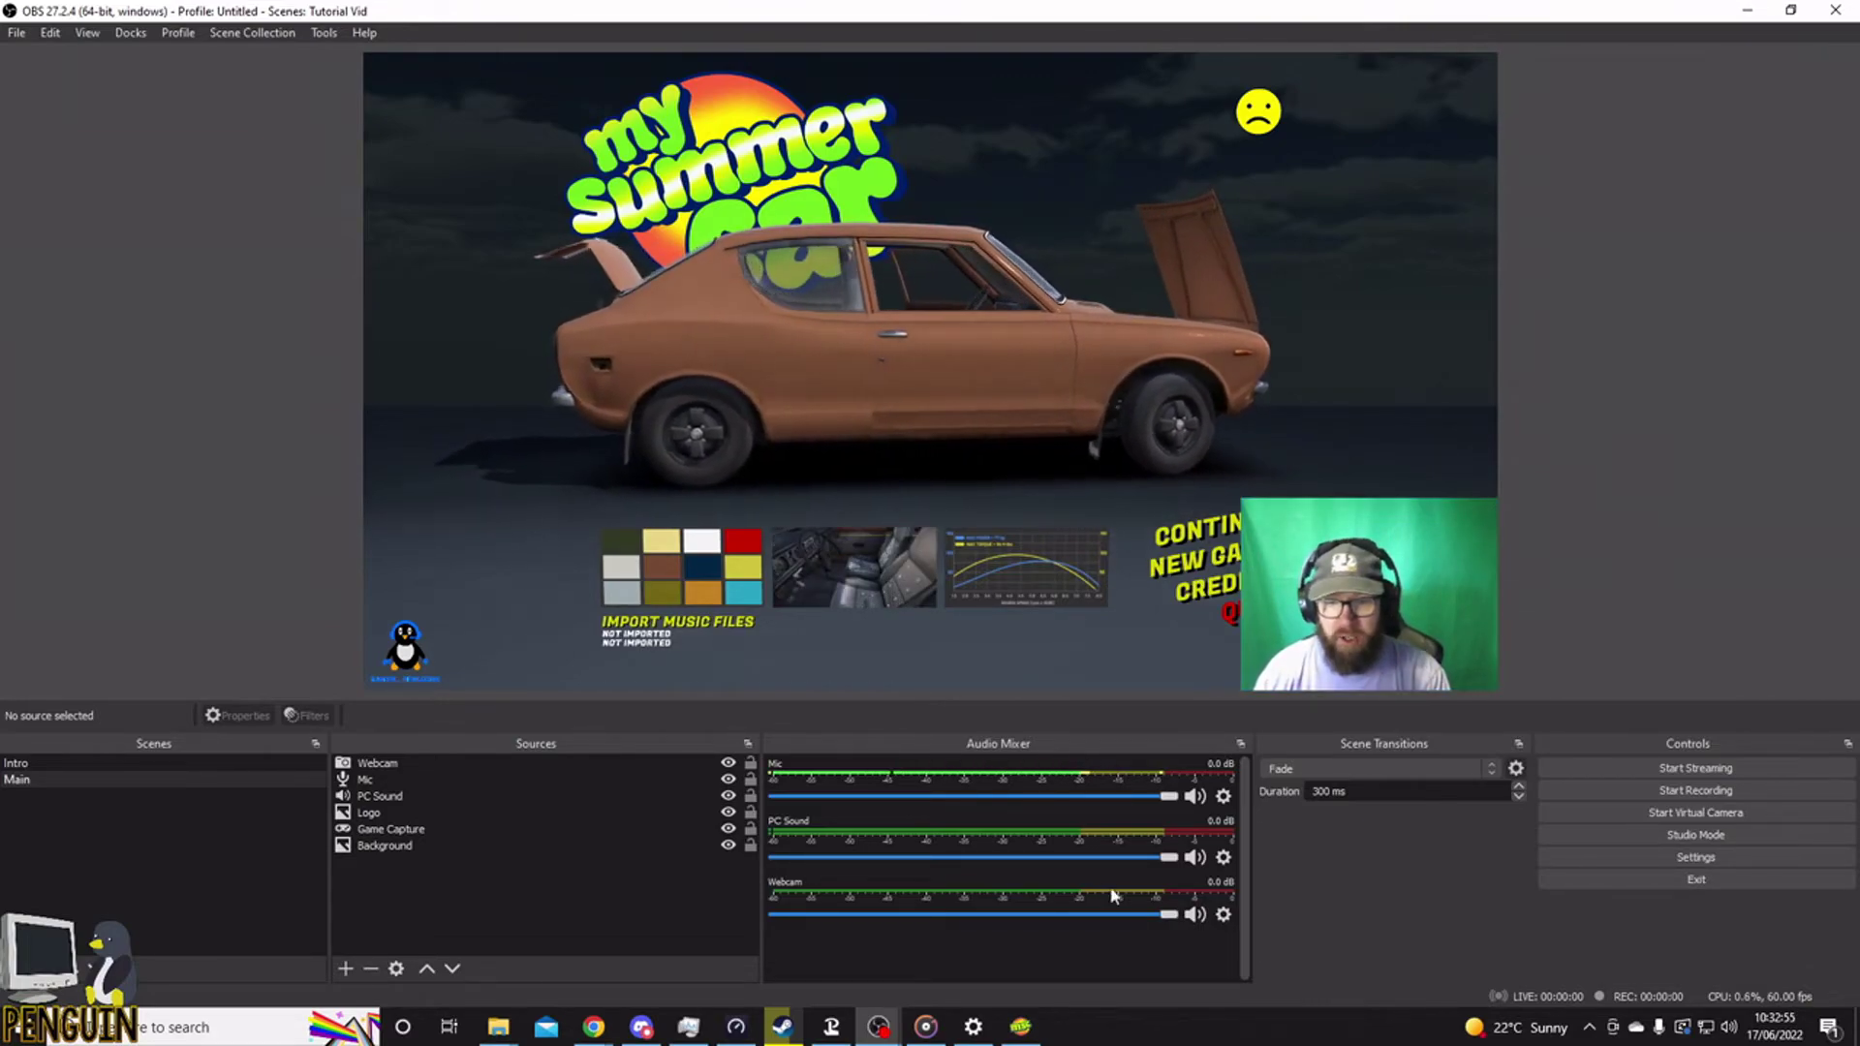
- Mute the Webcam source's audio in the mixer
{"action": "right_click", "coordinate": [419, 764]}
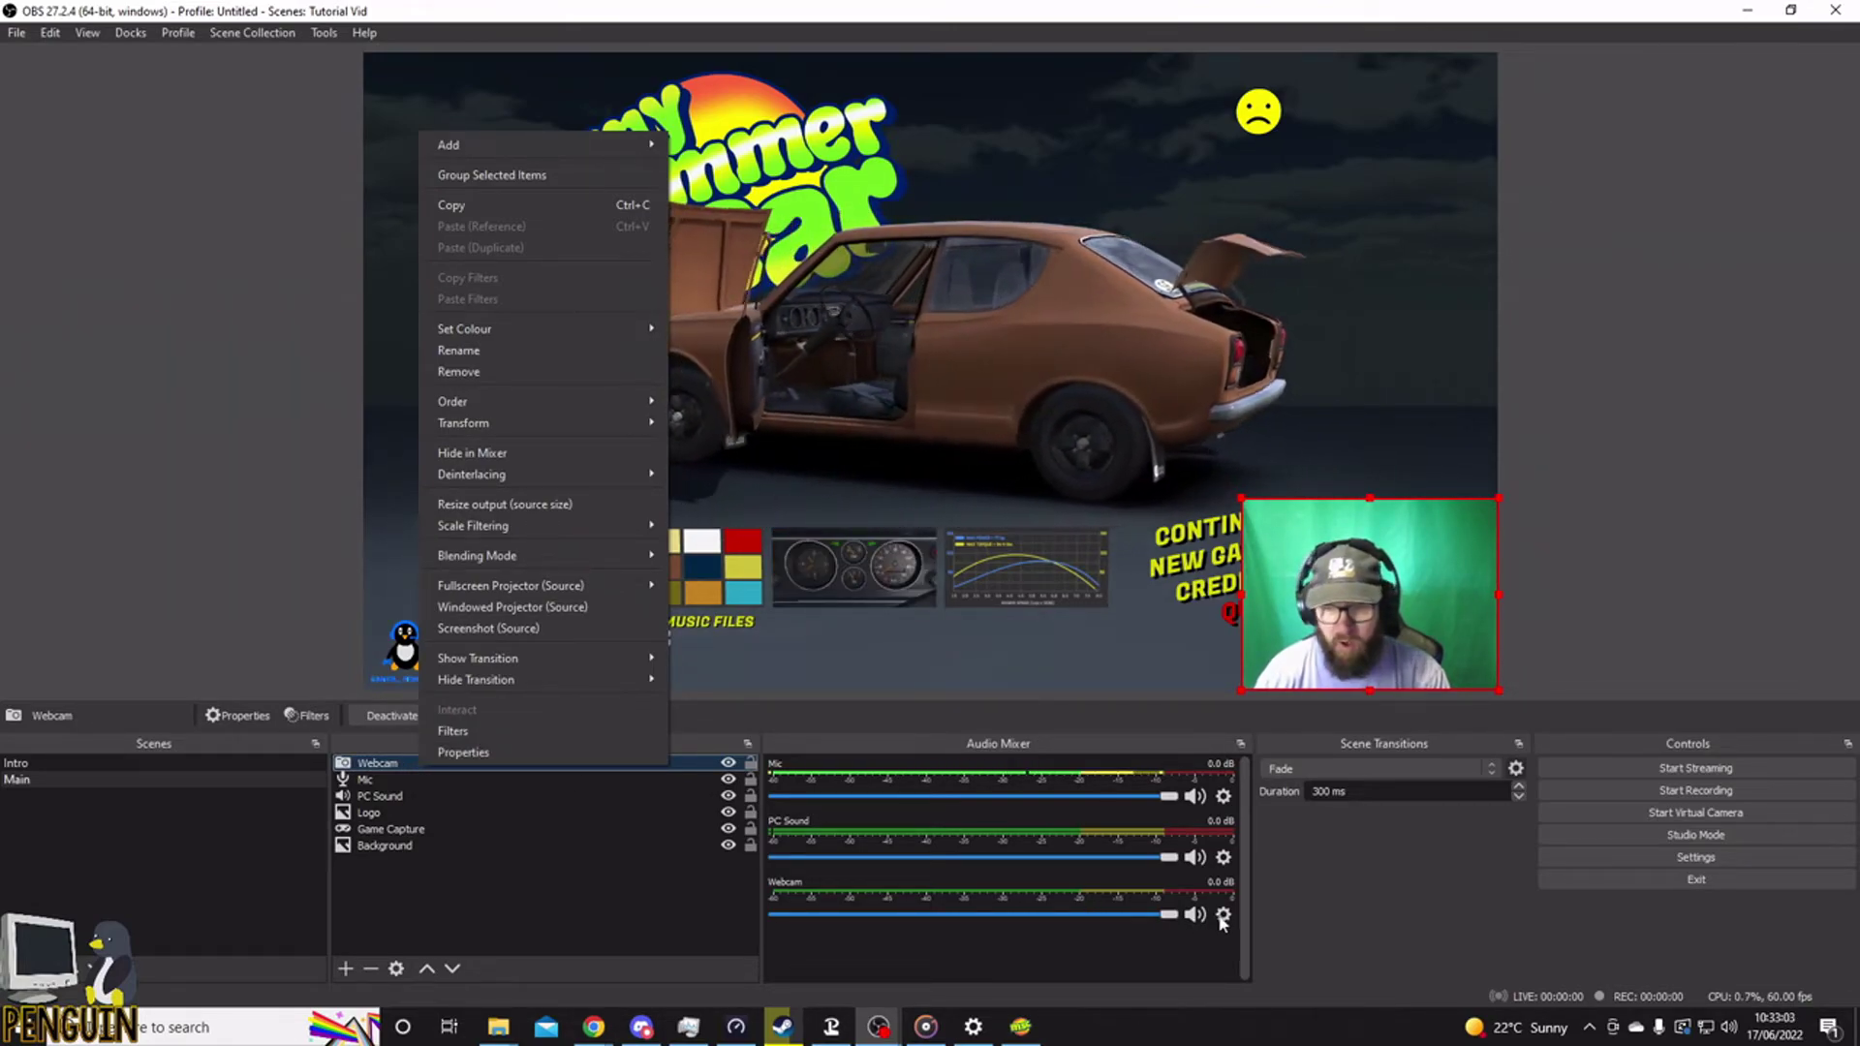
{"action": "left_click", "coordinate": [1175, 952]}
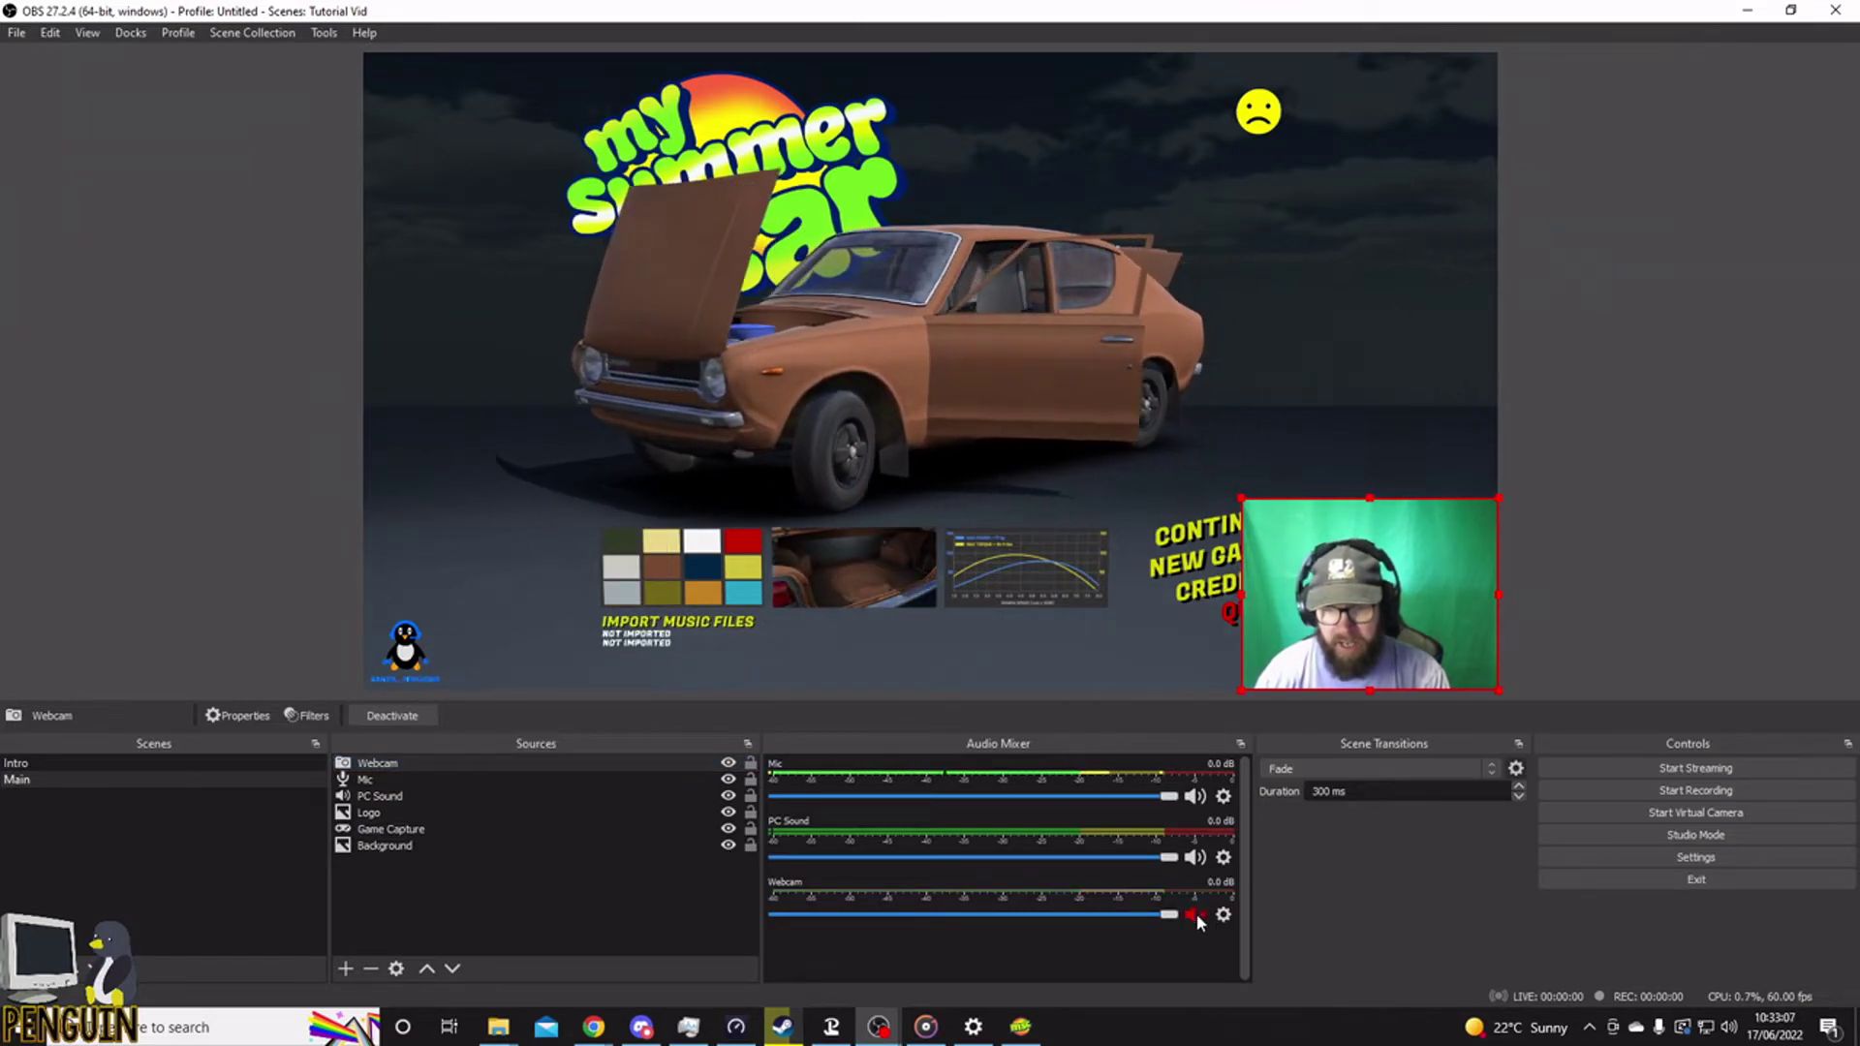
{"action": "left_click", "coordinate": [1195, 915]}
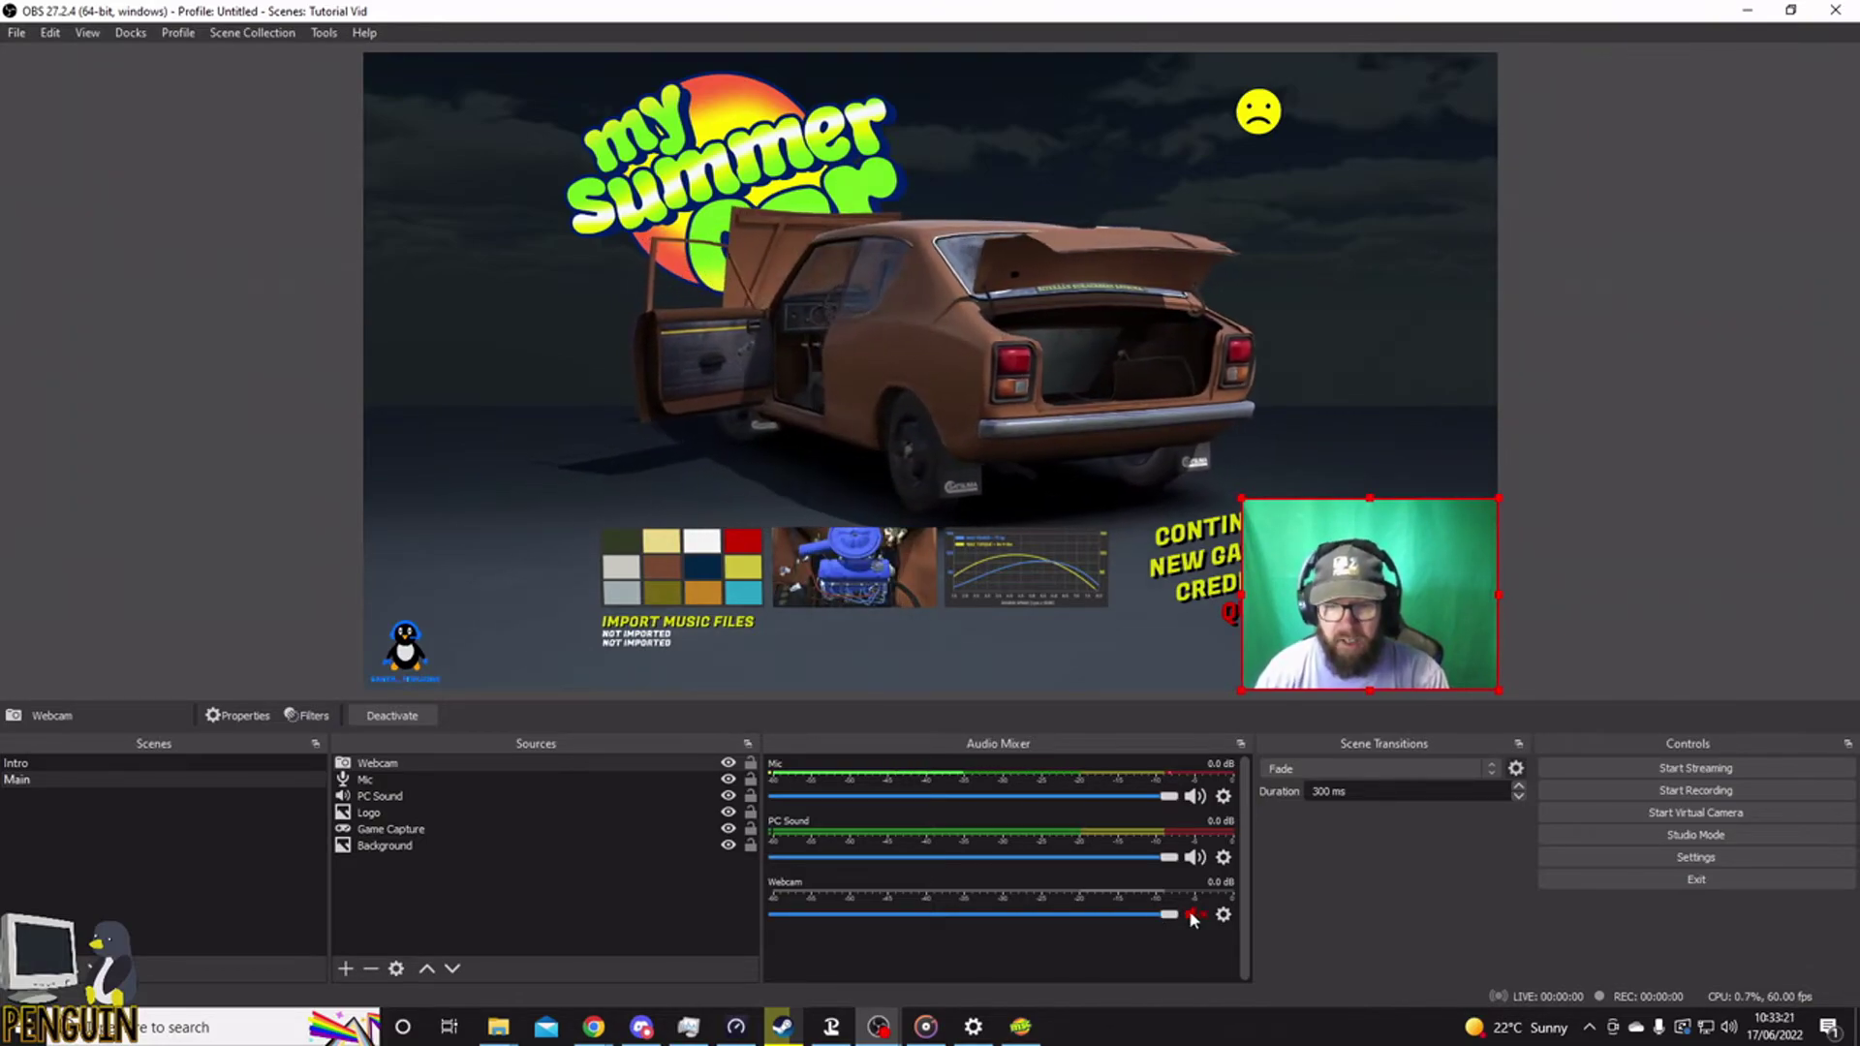
- Add a Chroma Key effect filter named "Green screen" to the Webcam source
{"action": "left_click", "coordinate": [1224, 916]}
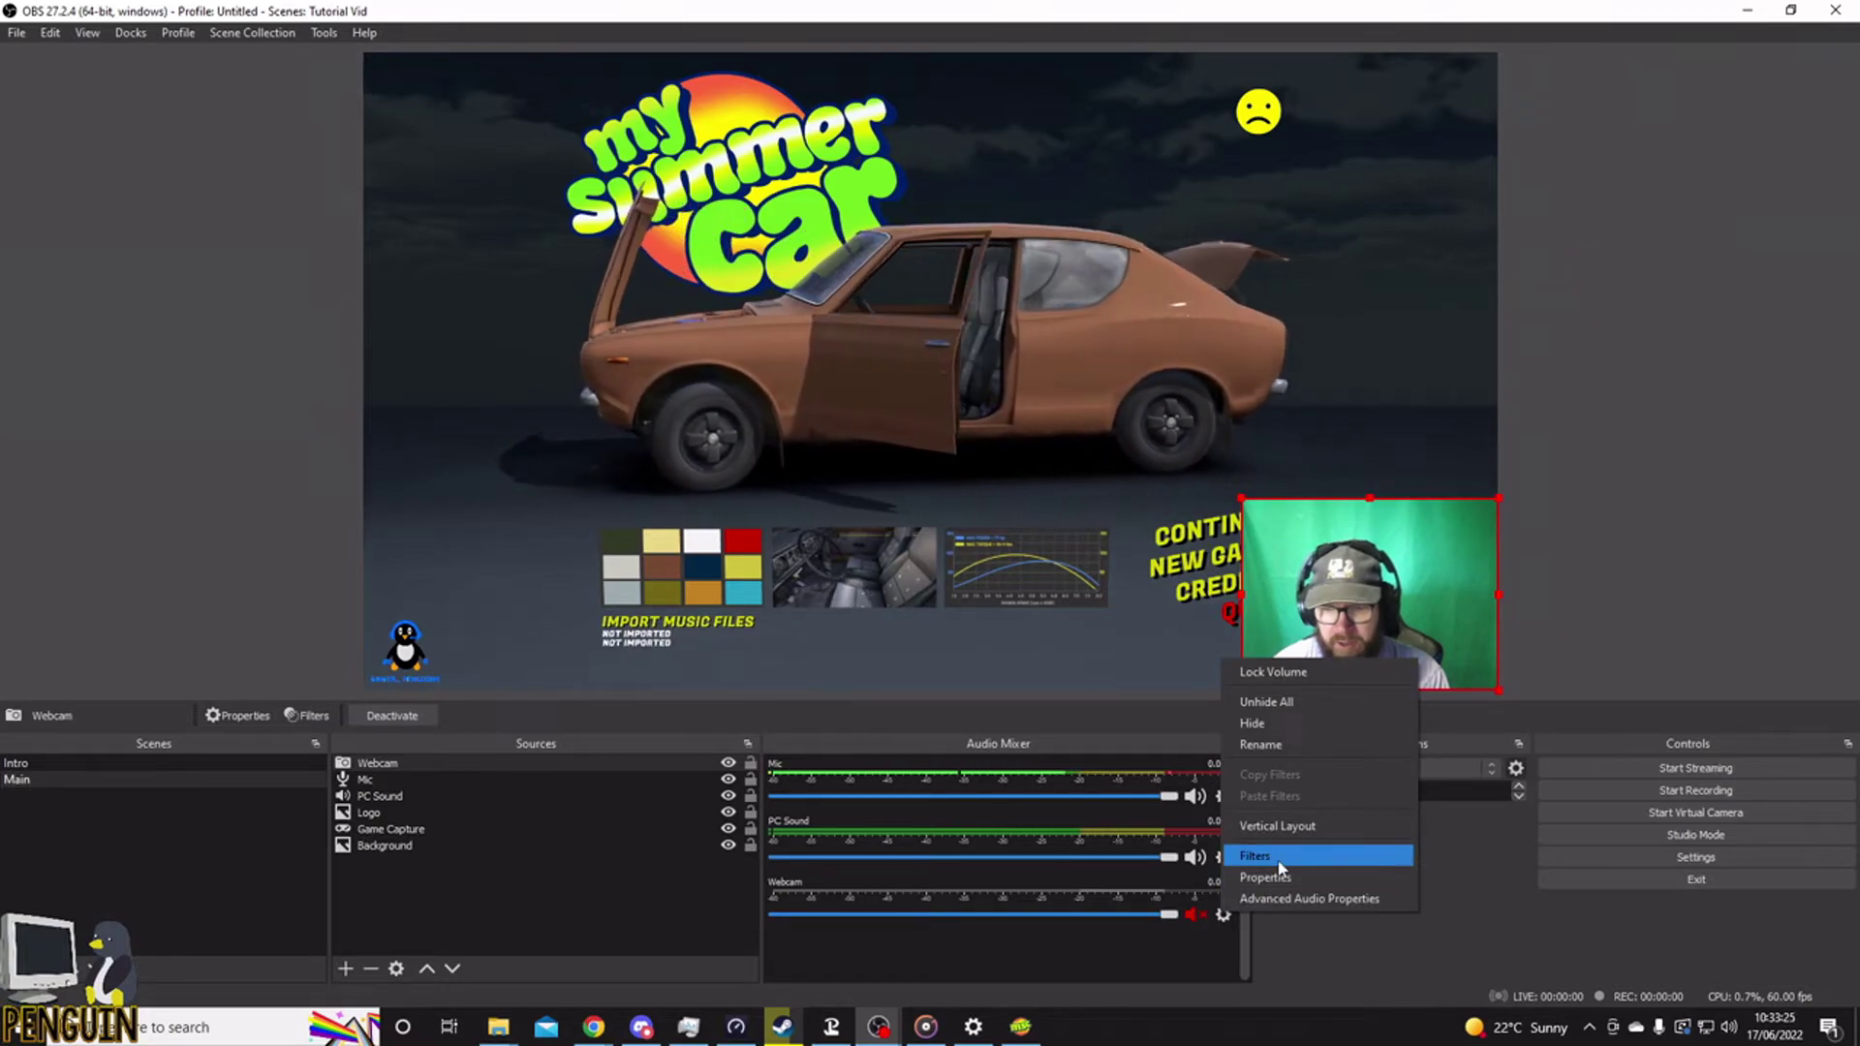
{"action": "left_click", "coordinate": [1250, 856]}
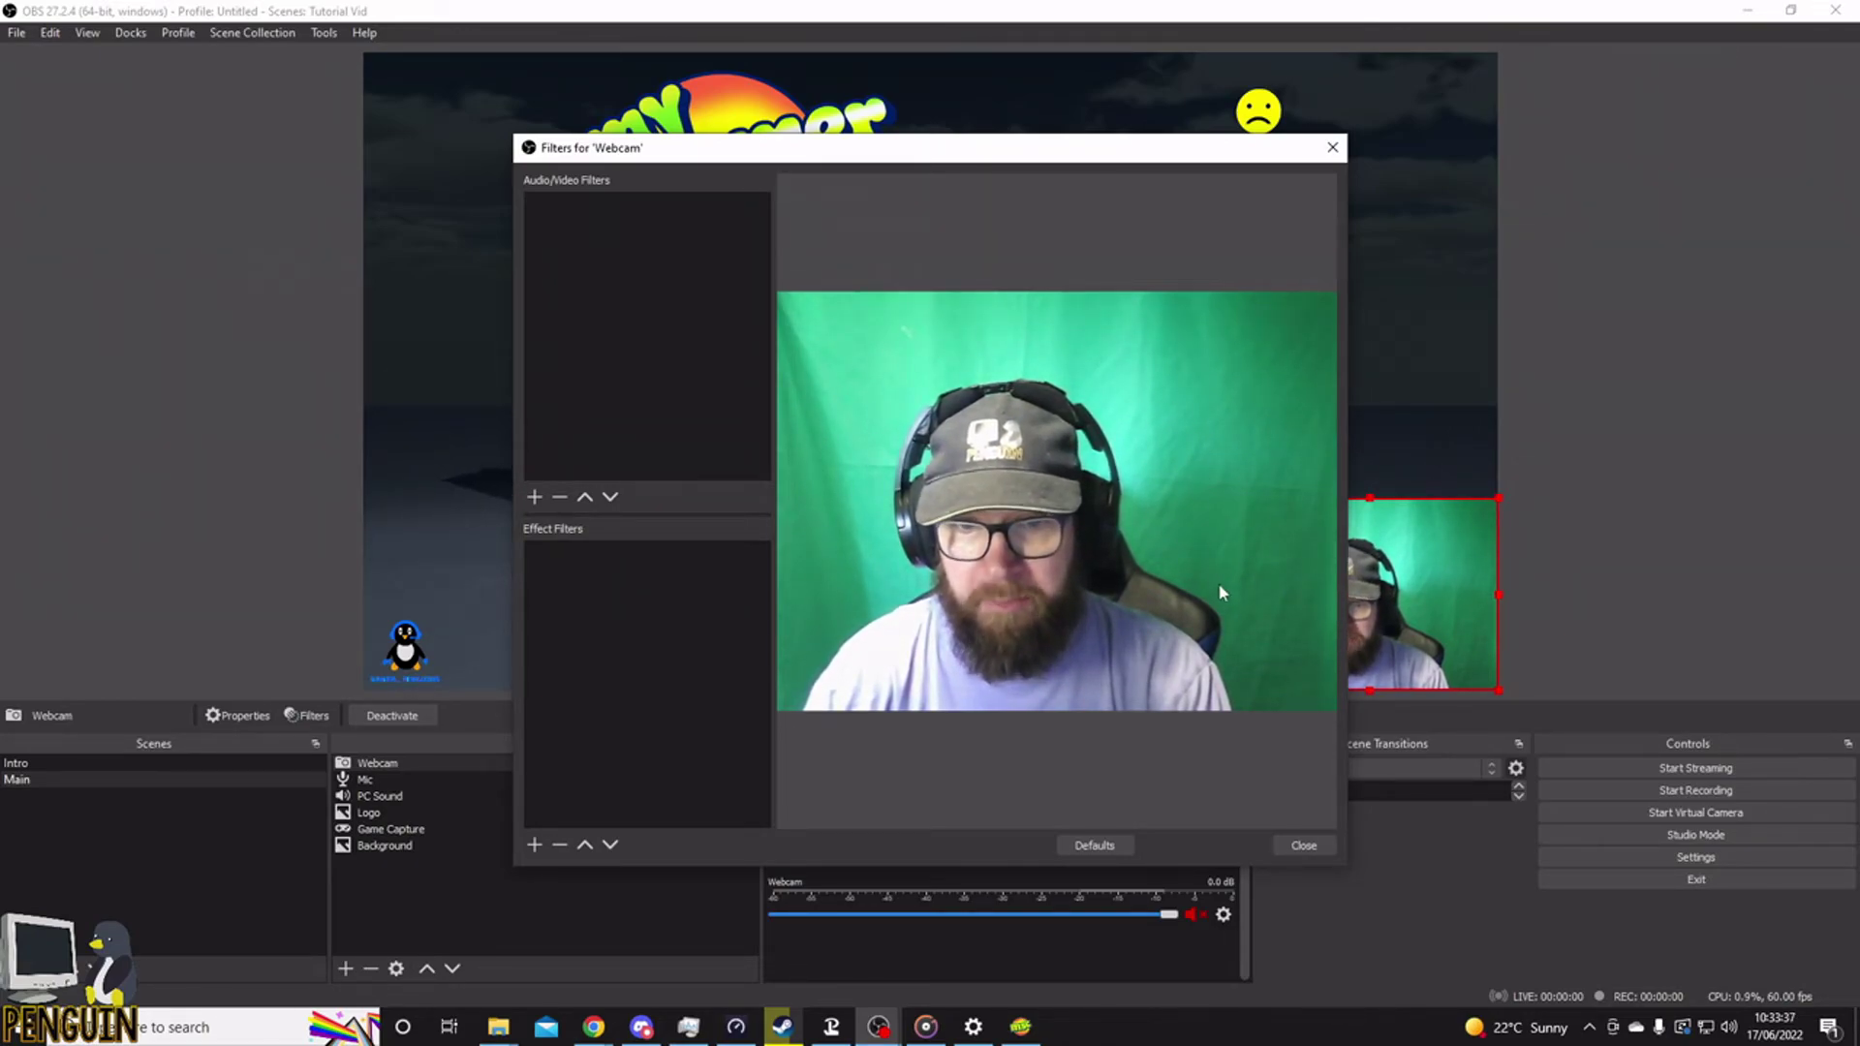
{"action": "right_click", "coordinate": [601, 645]}
{"action": "mouse_move", "coordinate": [641, 658]}
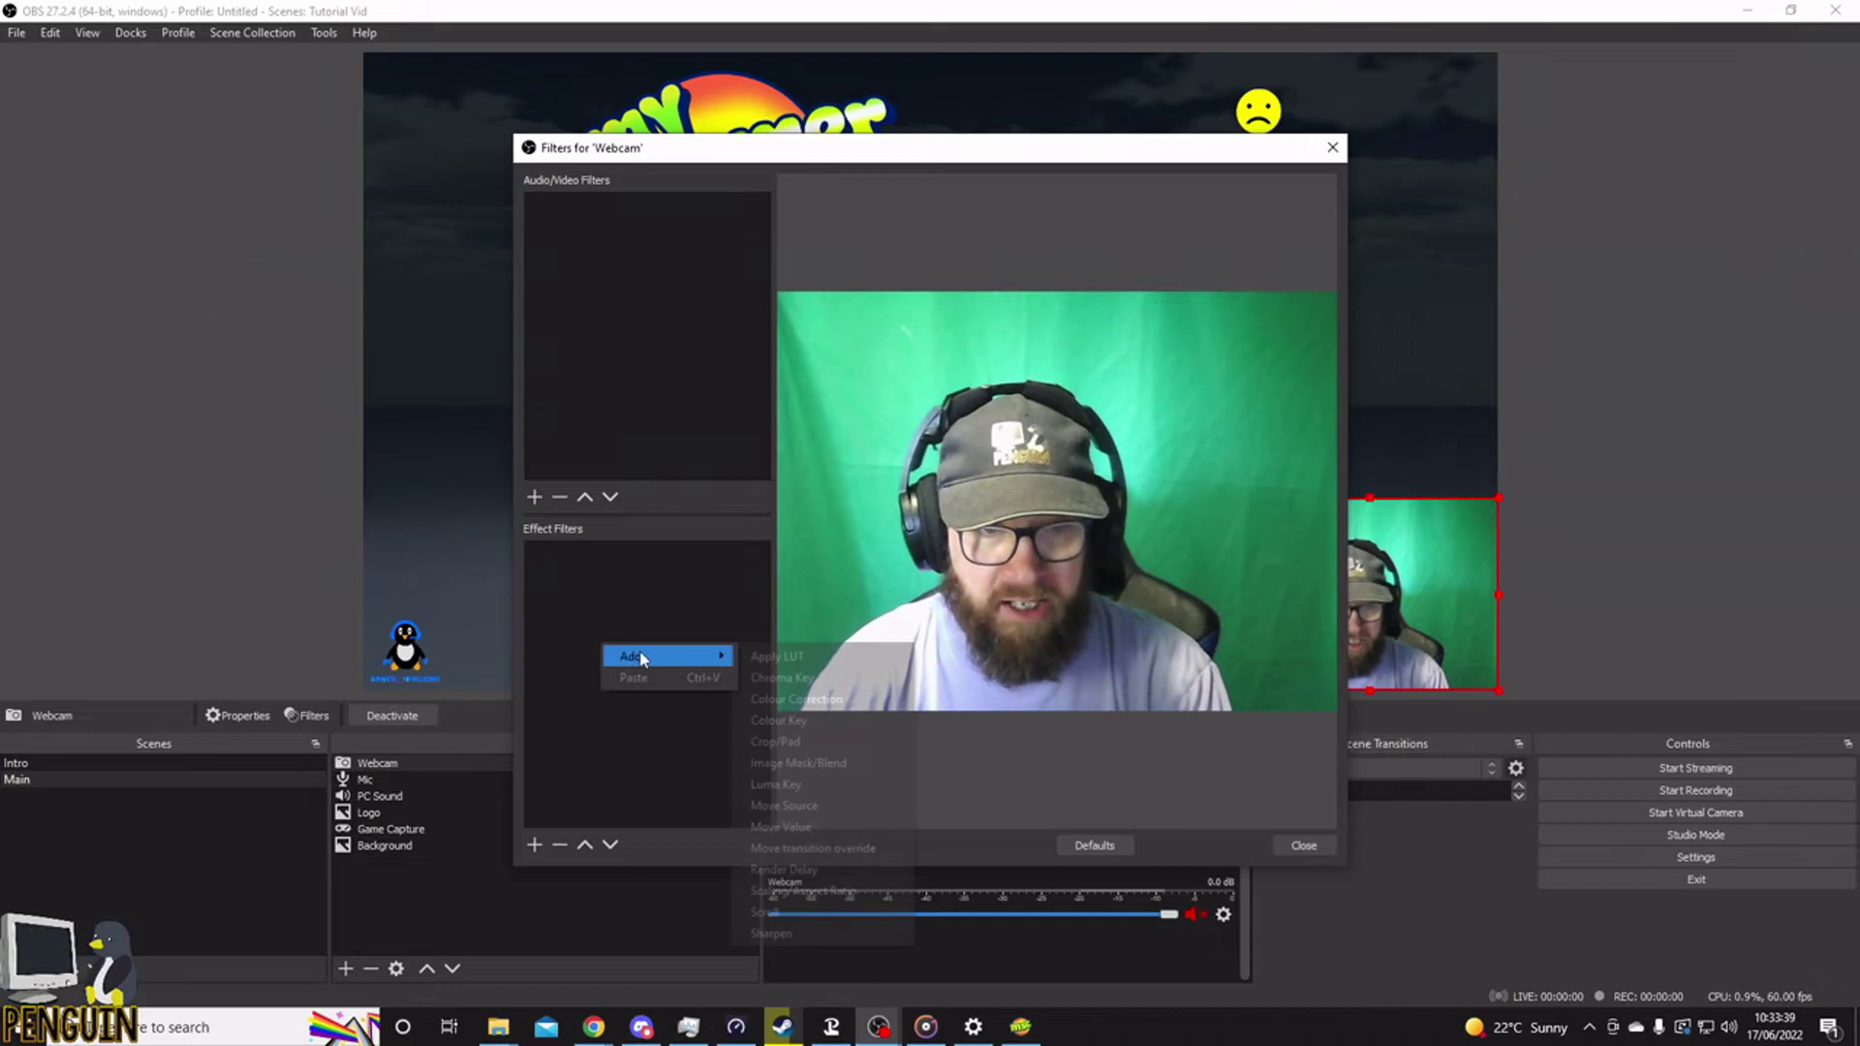
{"action": "left_click", "coordinate": [821, 677]}
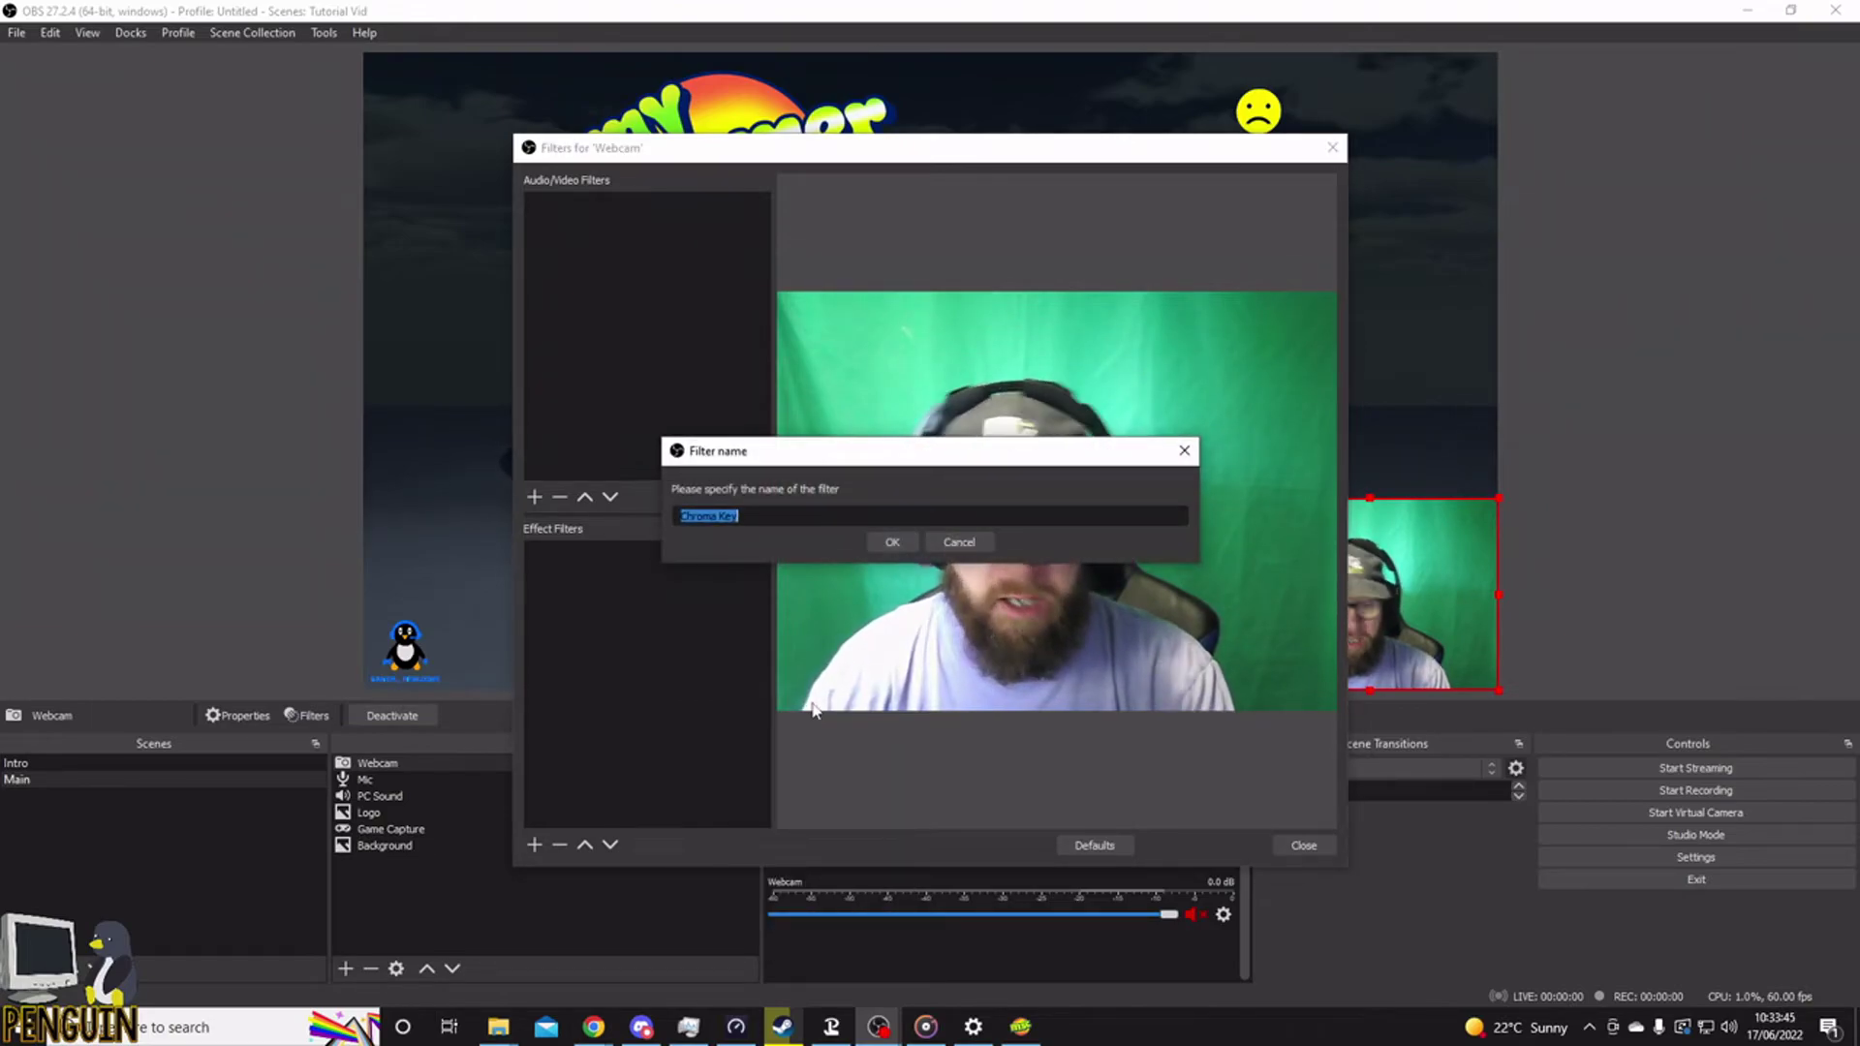
{"action": "type", "text": "Green screen"}
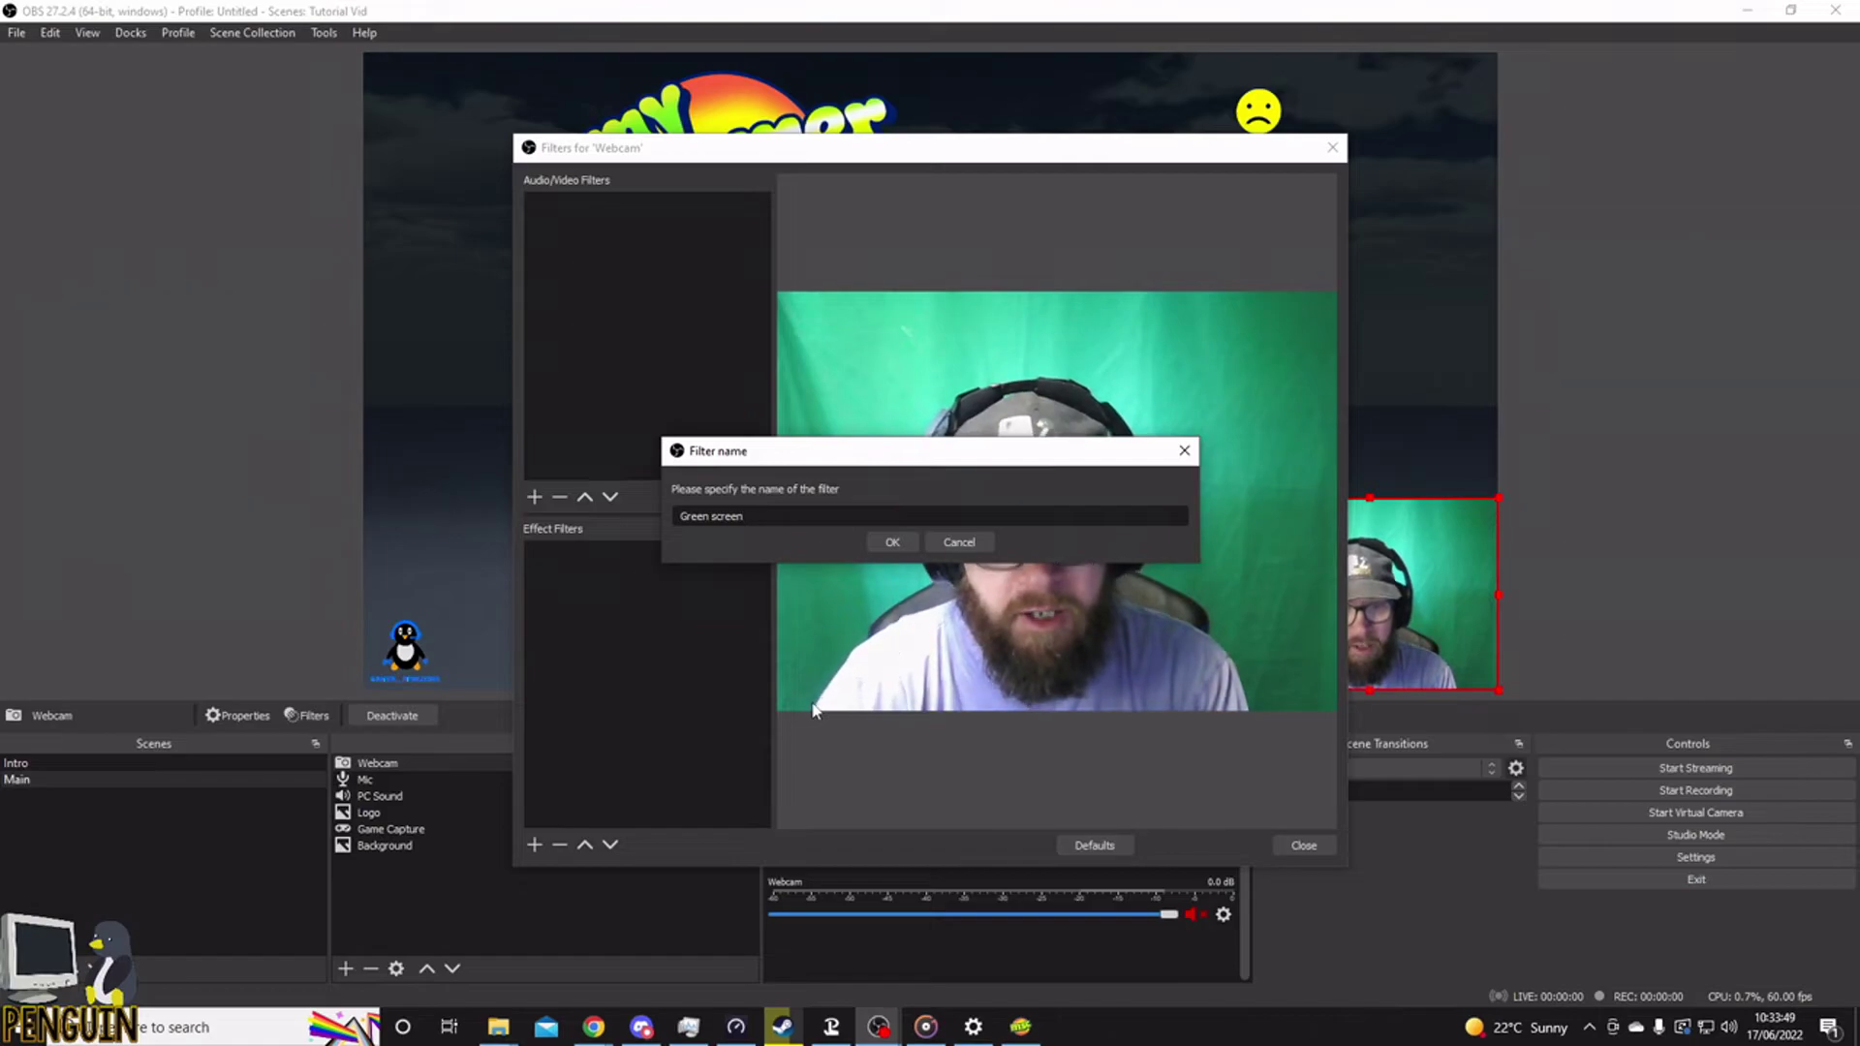
{"action": "left_click", "coordinate": [892, 543]}
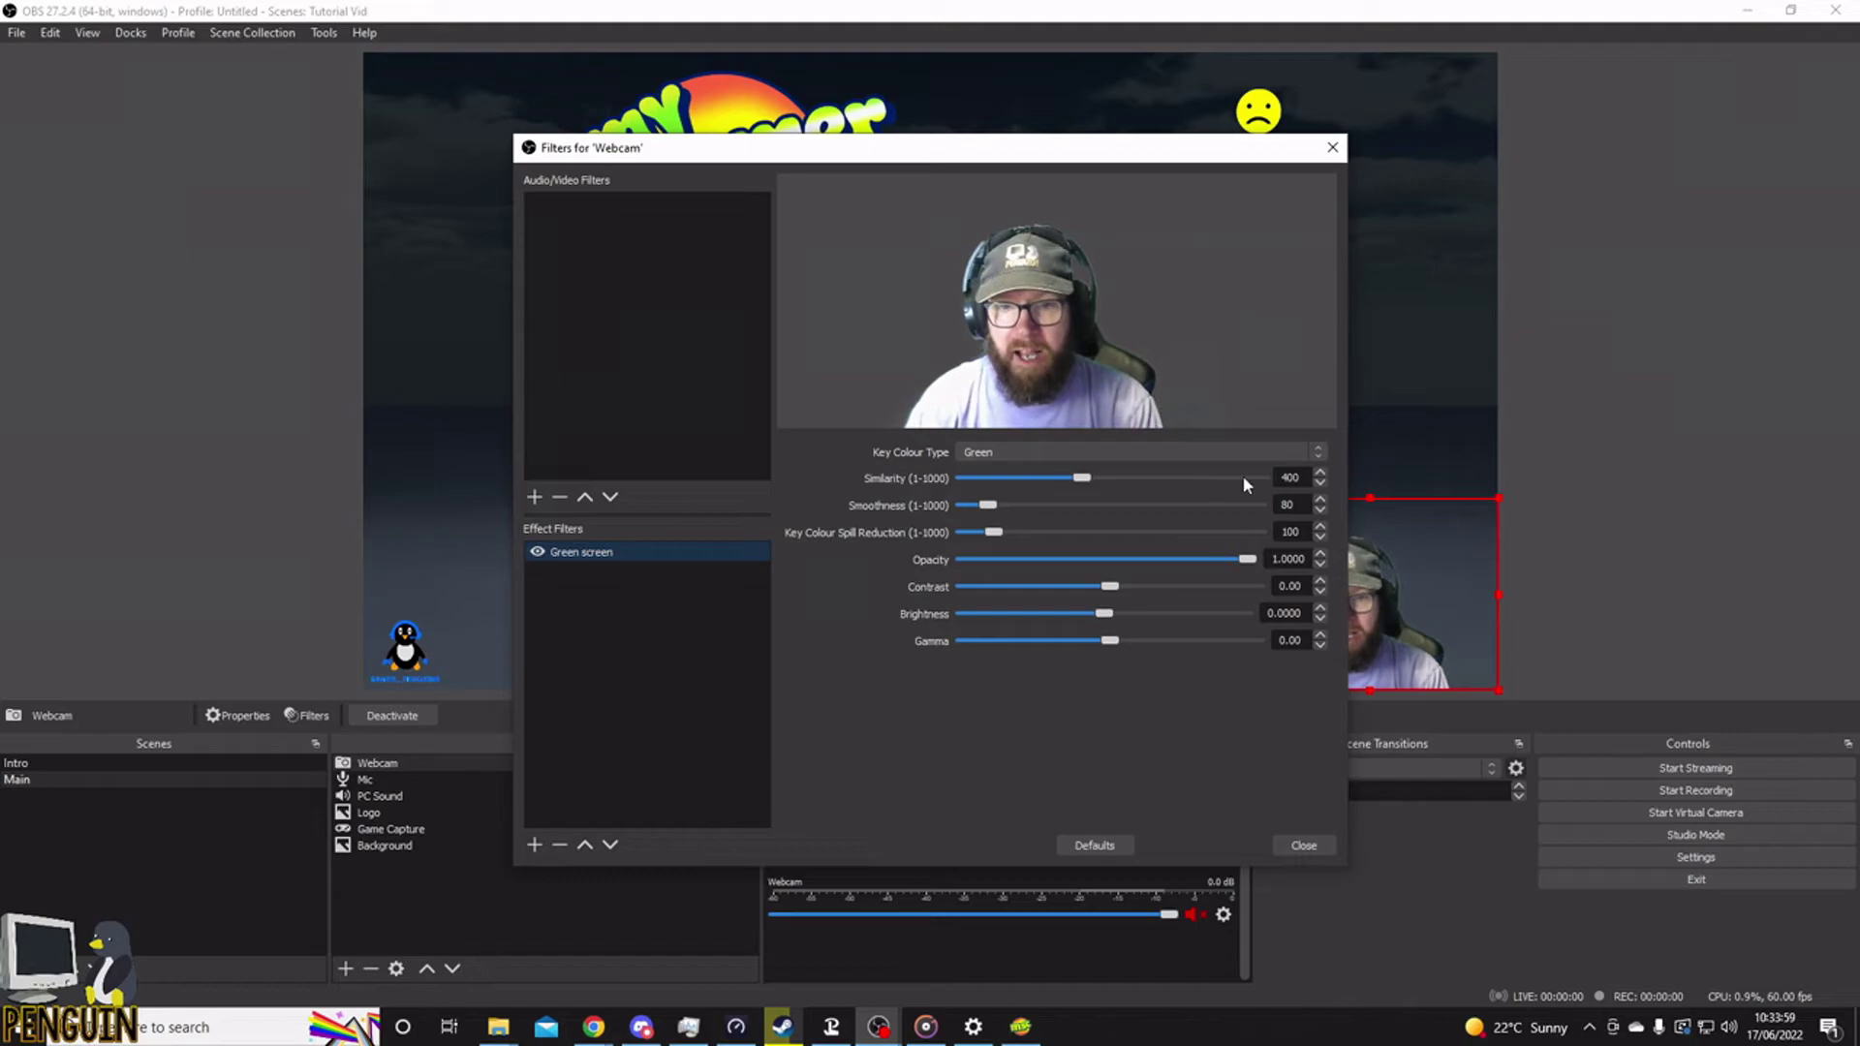
- Keep the Green key colour, set Smoothness to 94 and Key Colour Spill Reduction to 57, close the filters and deselect the Webcam
{"action": "left_click", "coordinate": [1193, 455]}
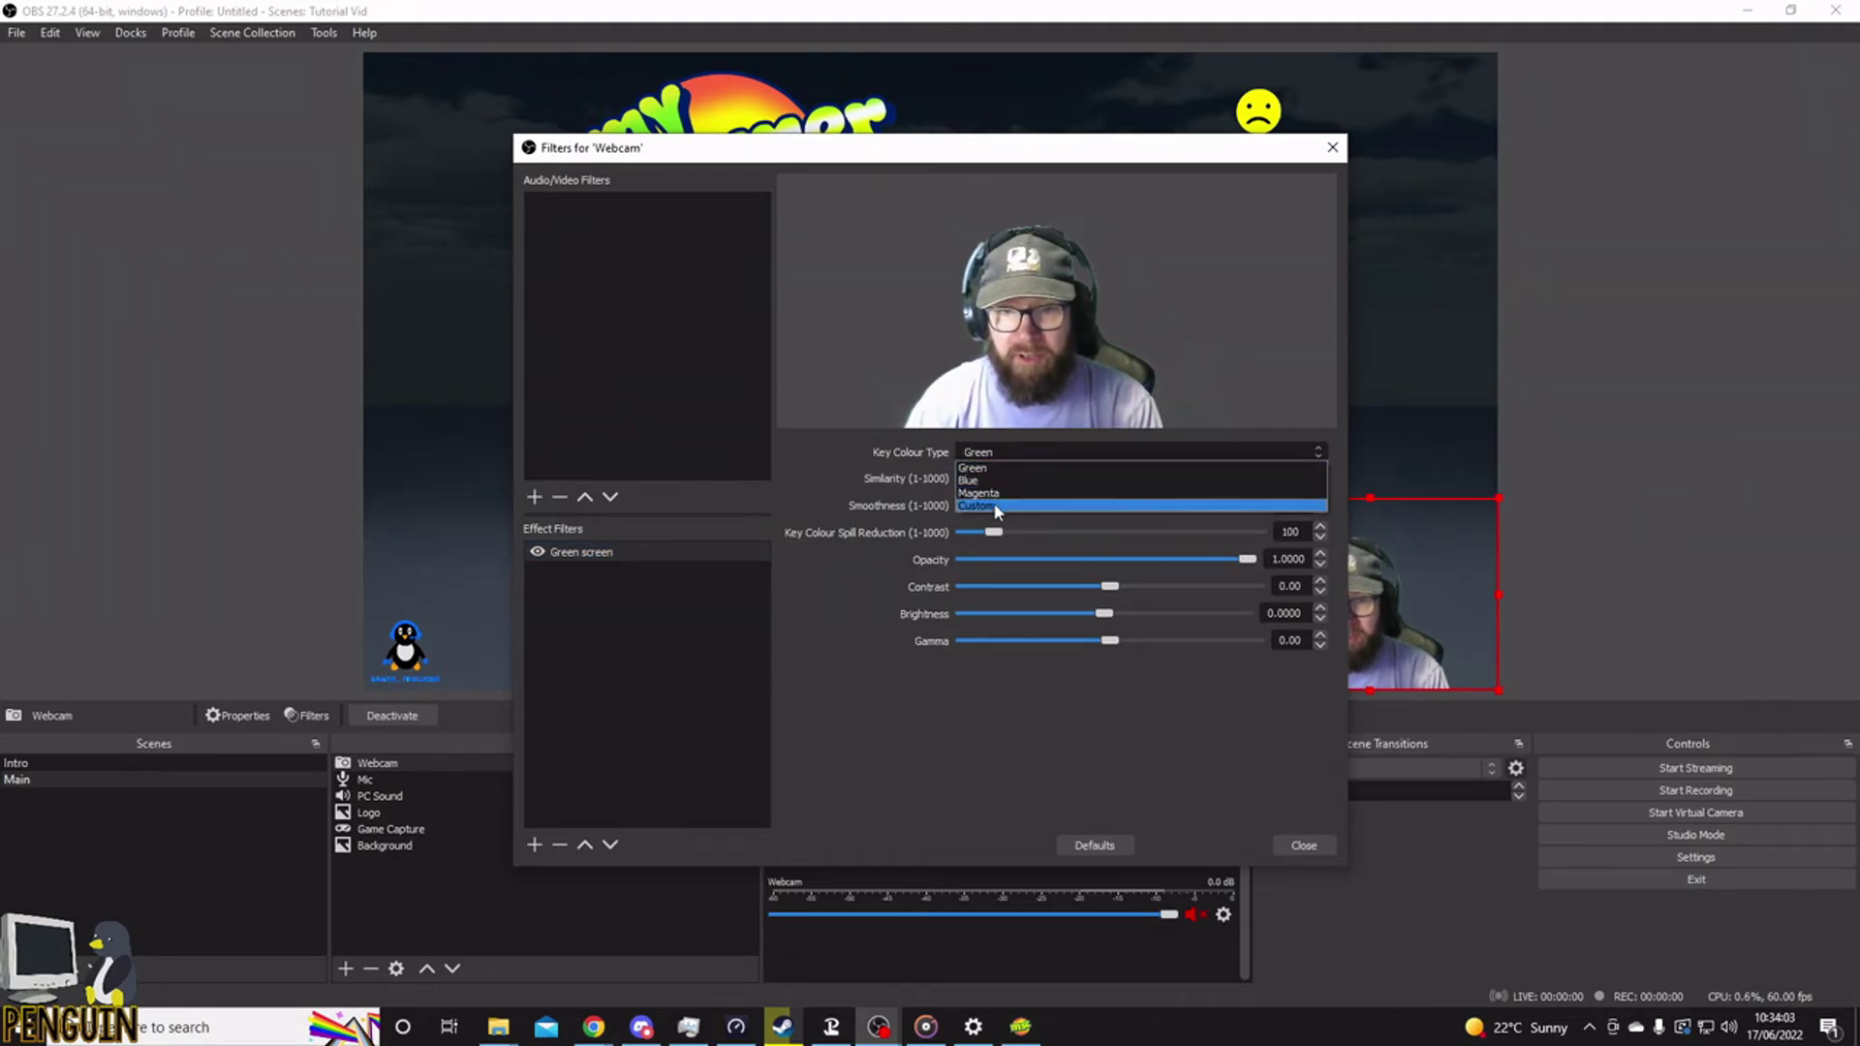
{"action": "left_click", "coordinate": [835, 620]}
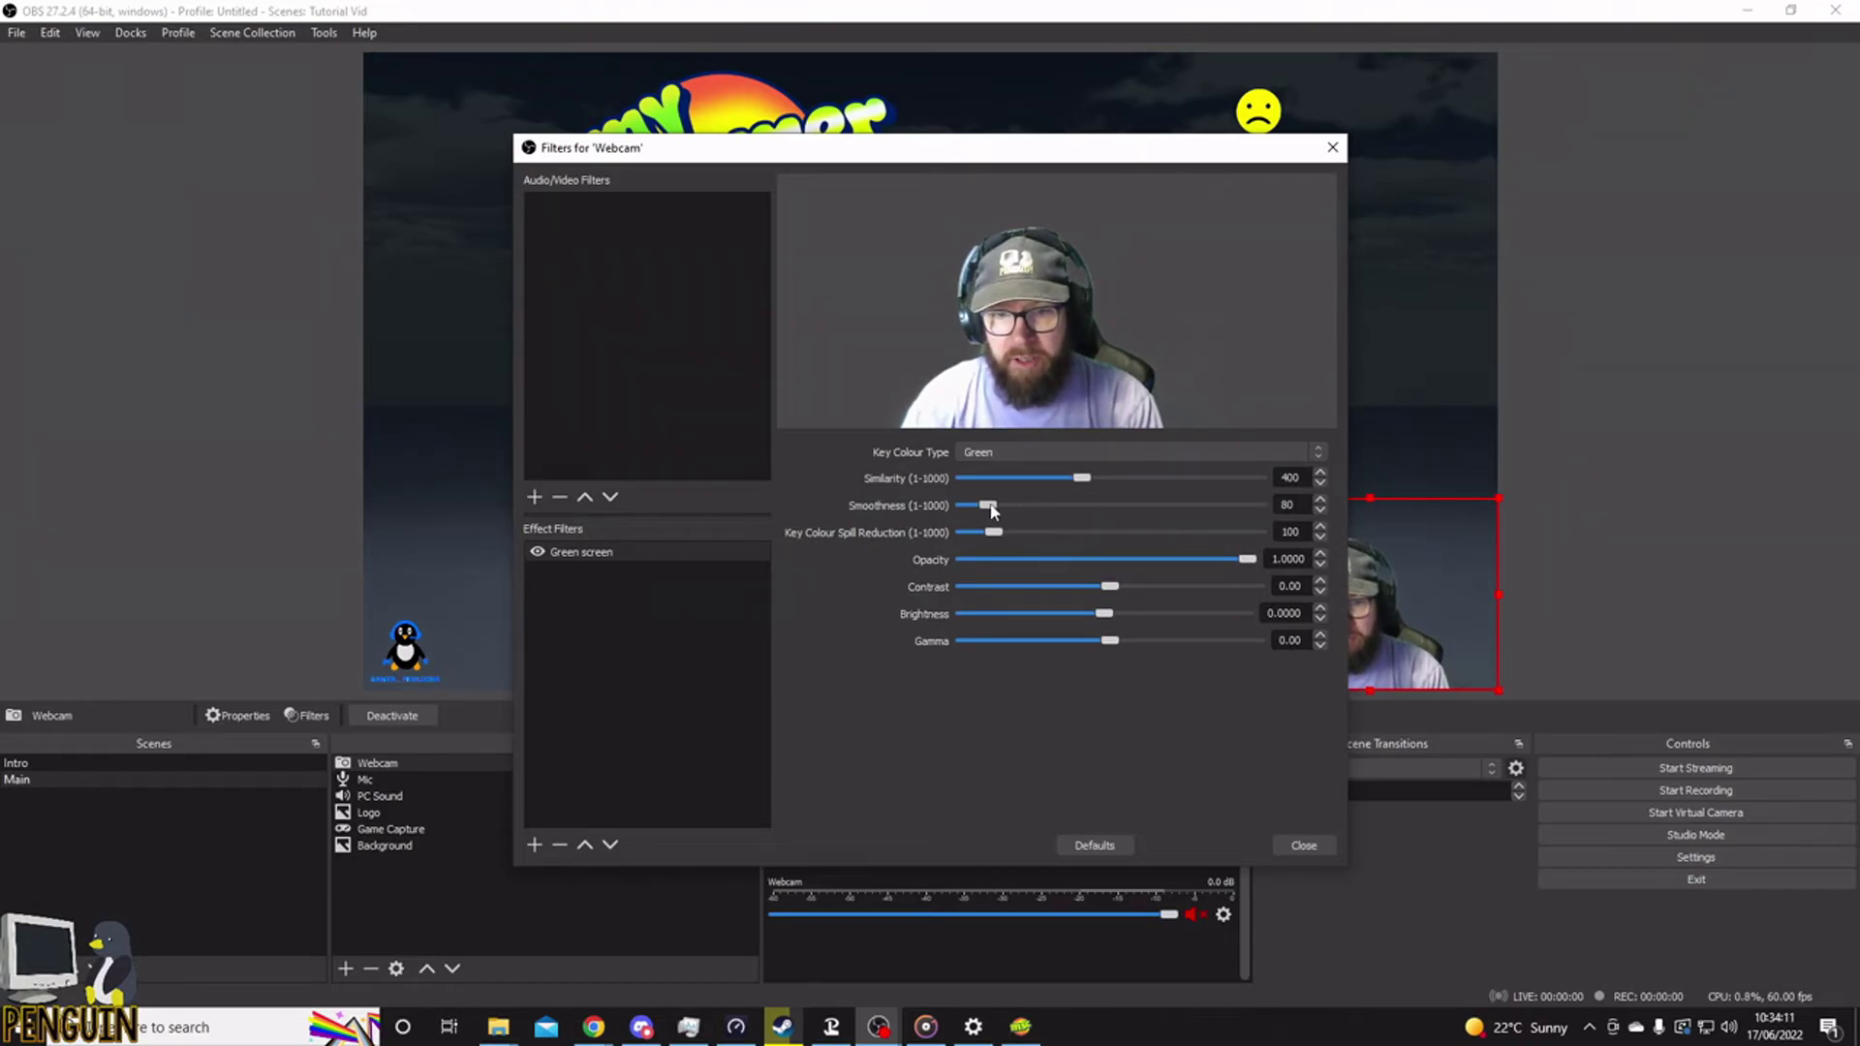
{"action": "mouse_move", "coordinate": [996, 510]}
{"action": "left_mouse_down"}
{"action": "mouse_move", "coordinate": [1225, 508]}
{"action": "mouse_move", "coordinate": [998, 505]}
{"action": "left_mouse_up"}
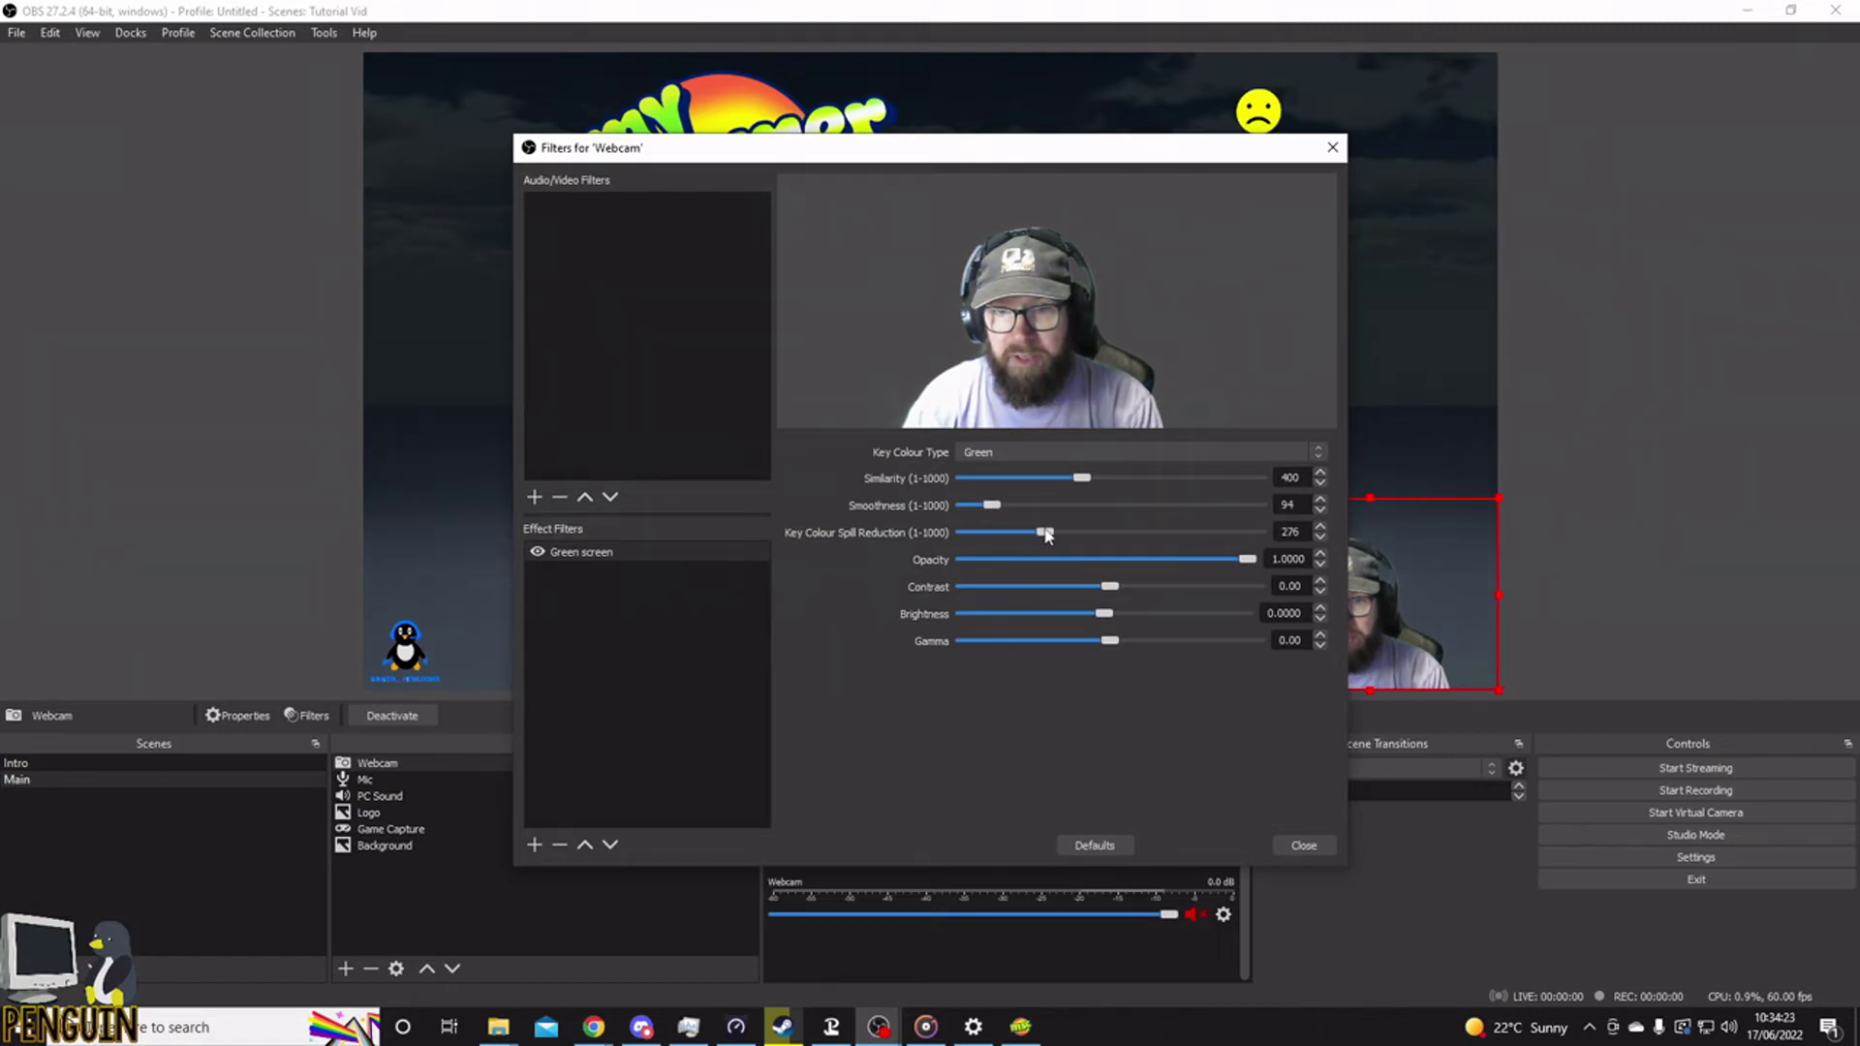
{"action": "left_click_drag", "start_coordinate": [1257, 532], "coordinate": [1073, 528]}
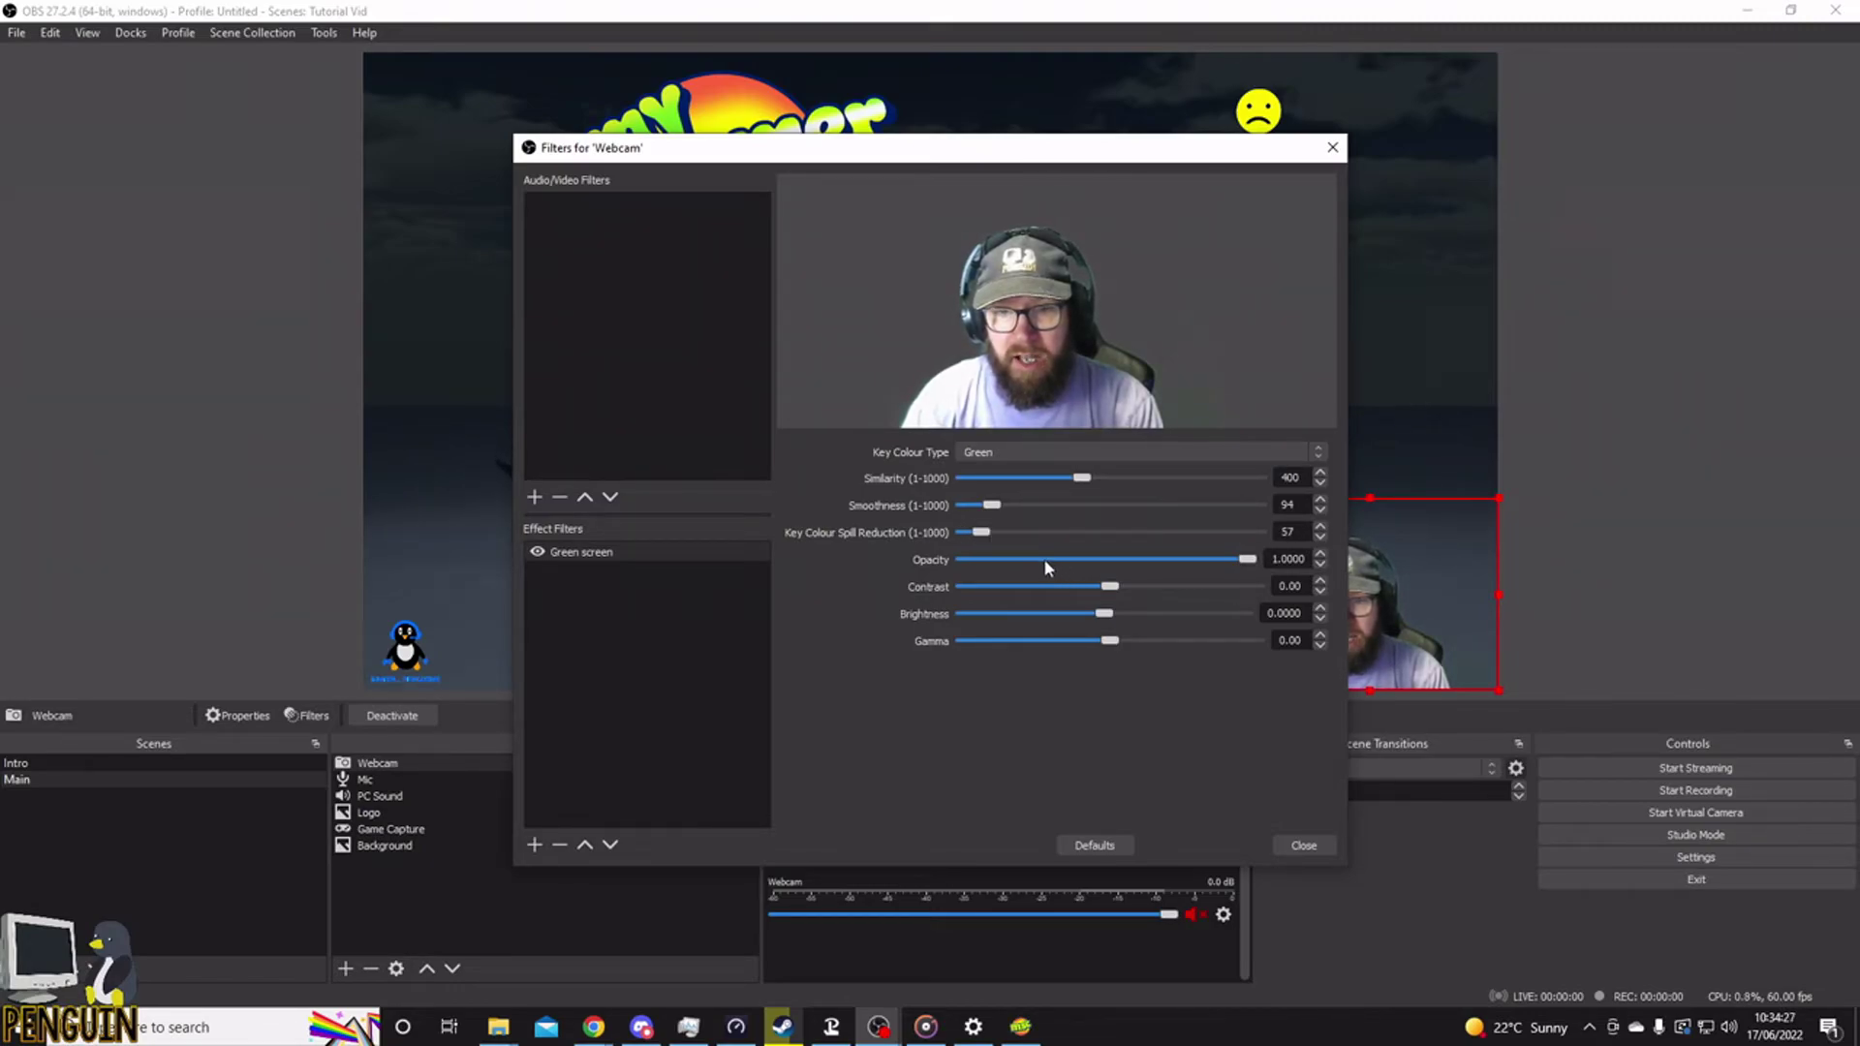
{"action": "mouse_move", "coordinate": [1246, 561]}
{"action": "left_mouse_down"}
{"action": "mouse_move", "coordinate": [1085, 556]}
{"action": "mouse_move", "coordinate": [1241, 558]}
{"action": "left_mouse_up"}
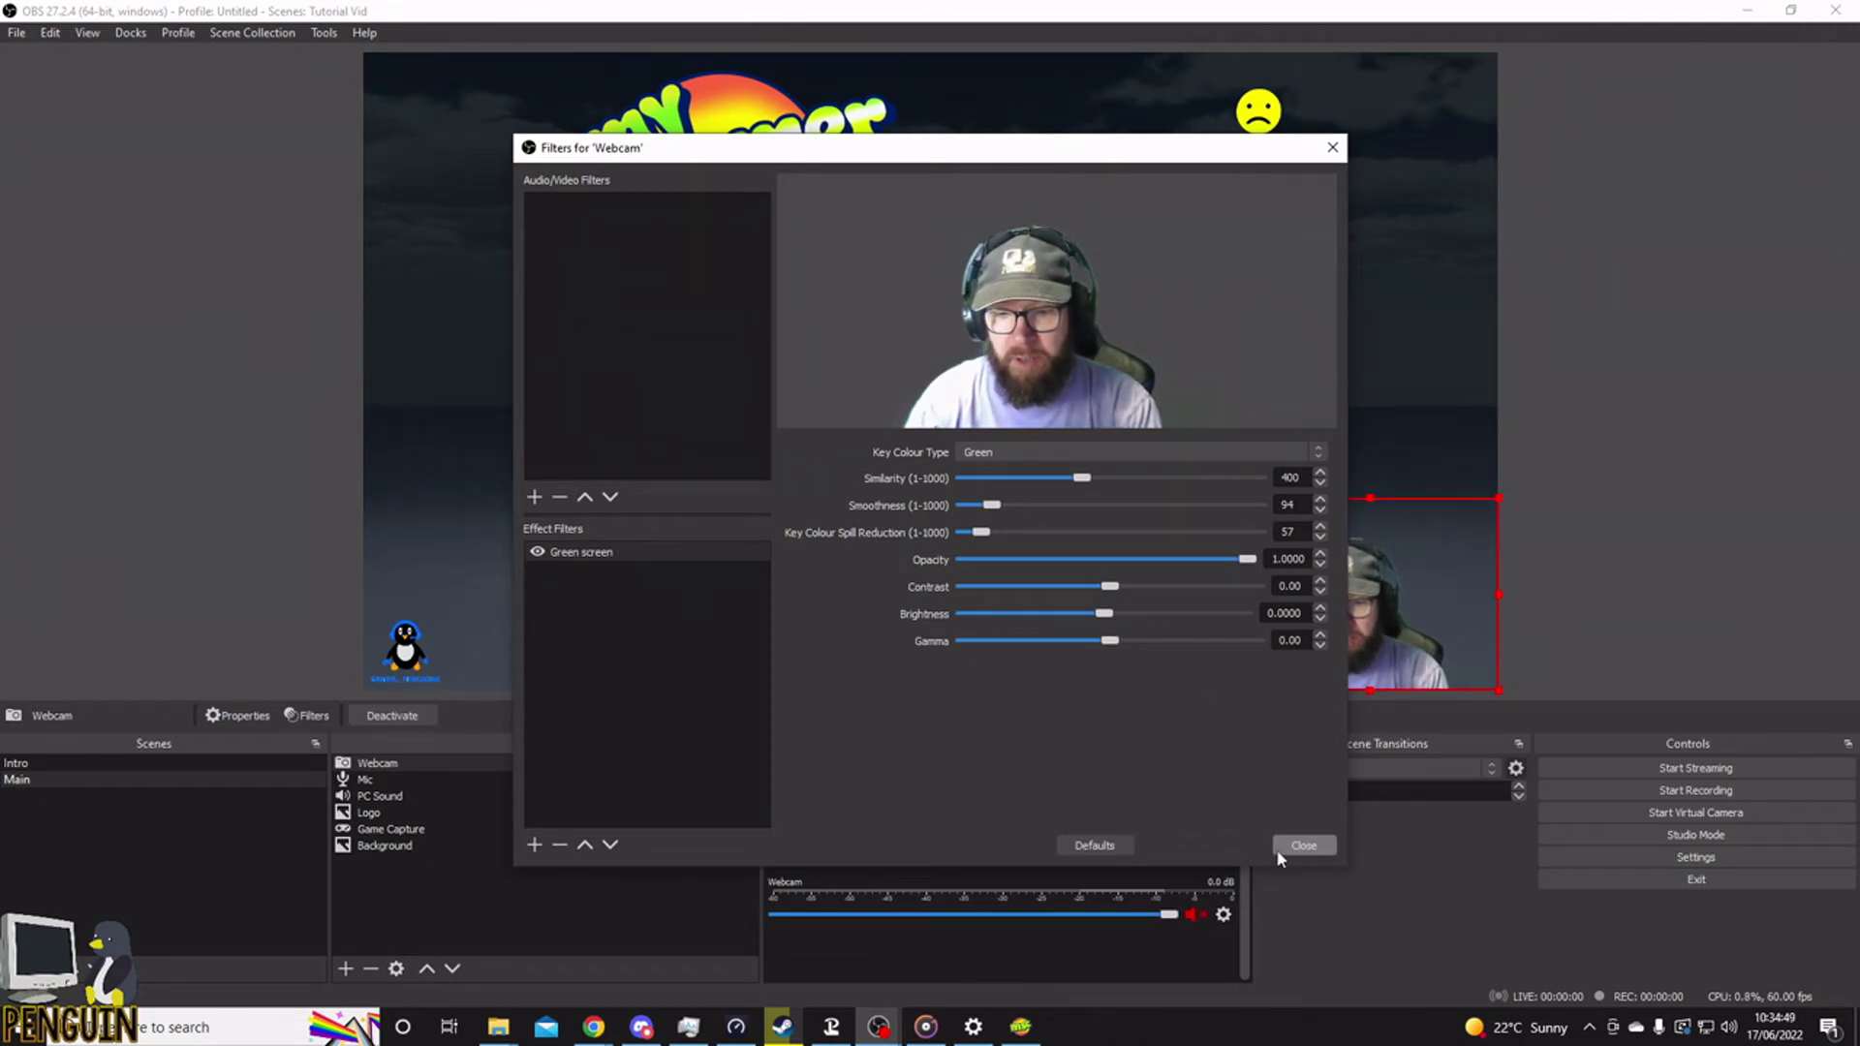
{"action": "left_click", "coordinate": [1305, 846]}
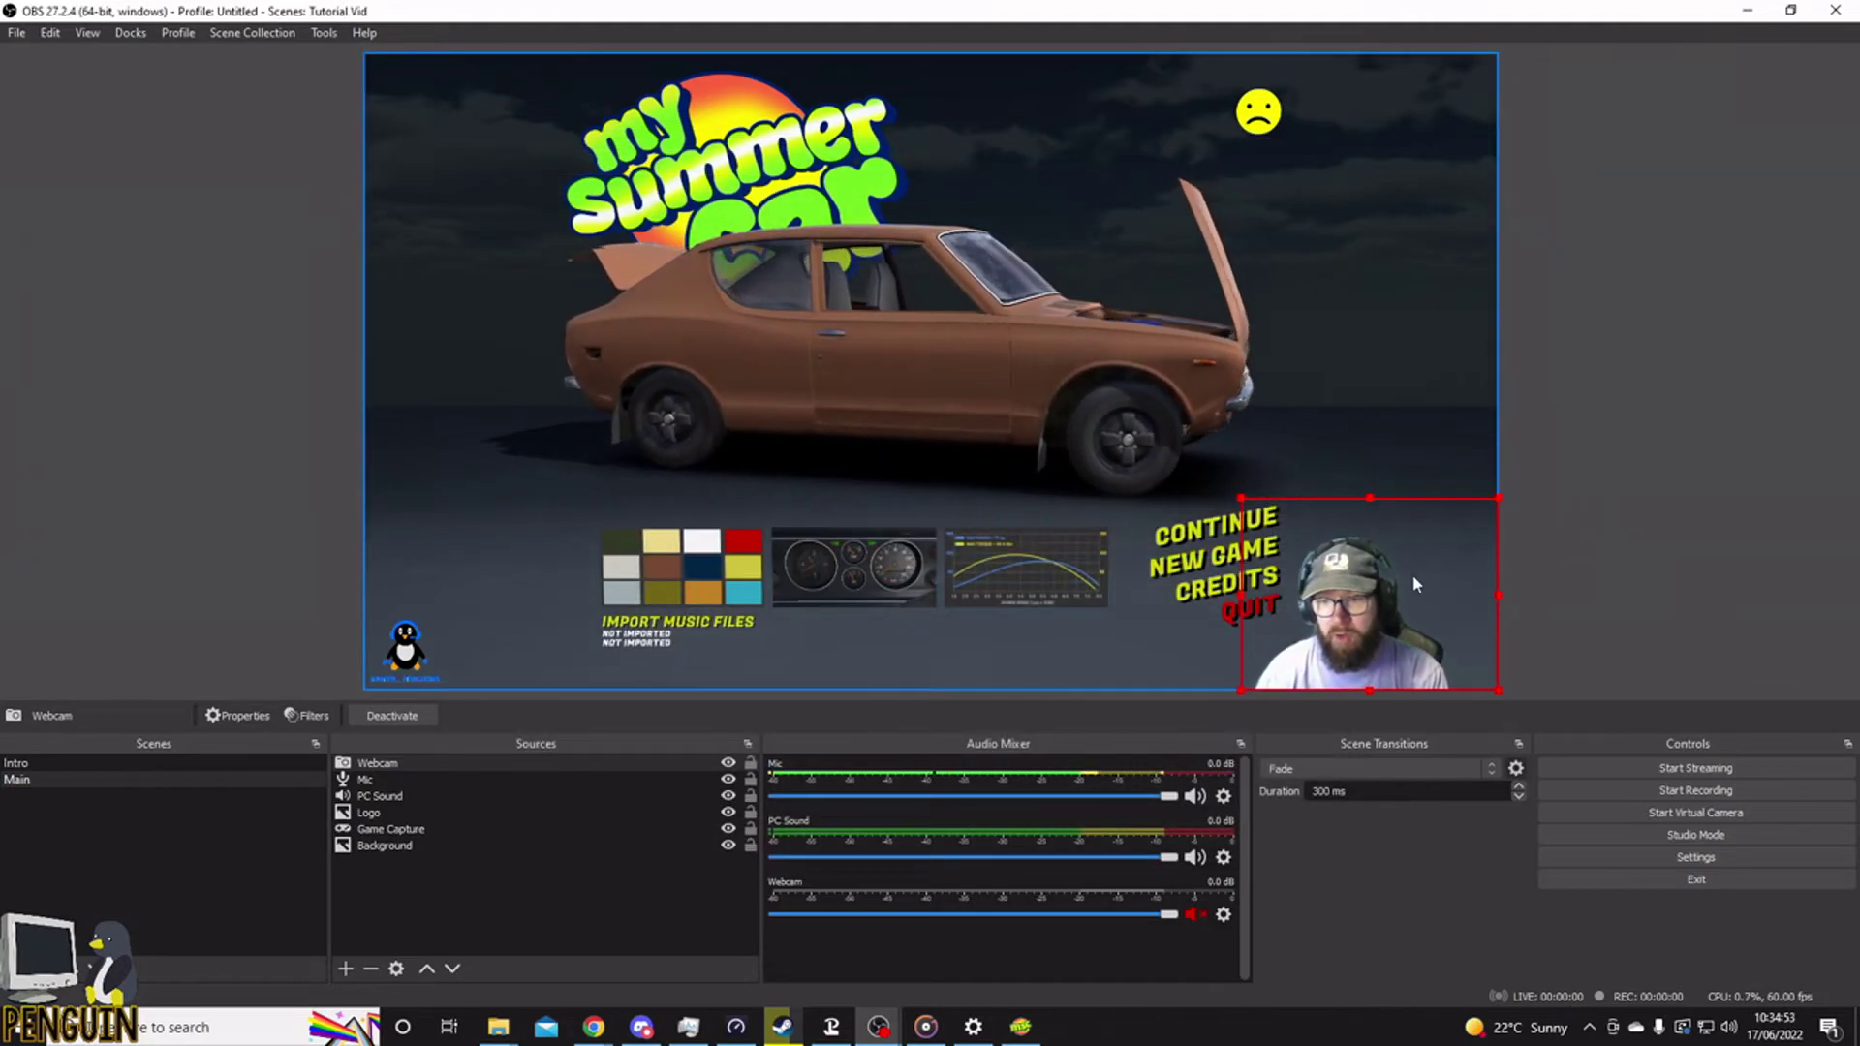
{"action": "mouse_move", "coordinate": [1361, 630]}
{"action": "left_mouse_down"}
{"action": "mouse_move", "coordinate": [1392, 617]}
{"action": "mouse_move", "coordinate": [1361, 616]}
{"action": "left_mouse_up"}
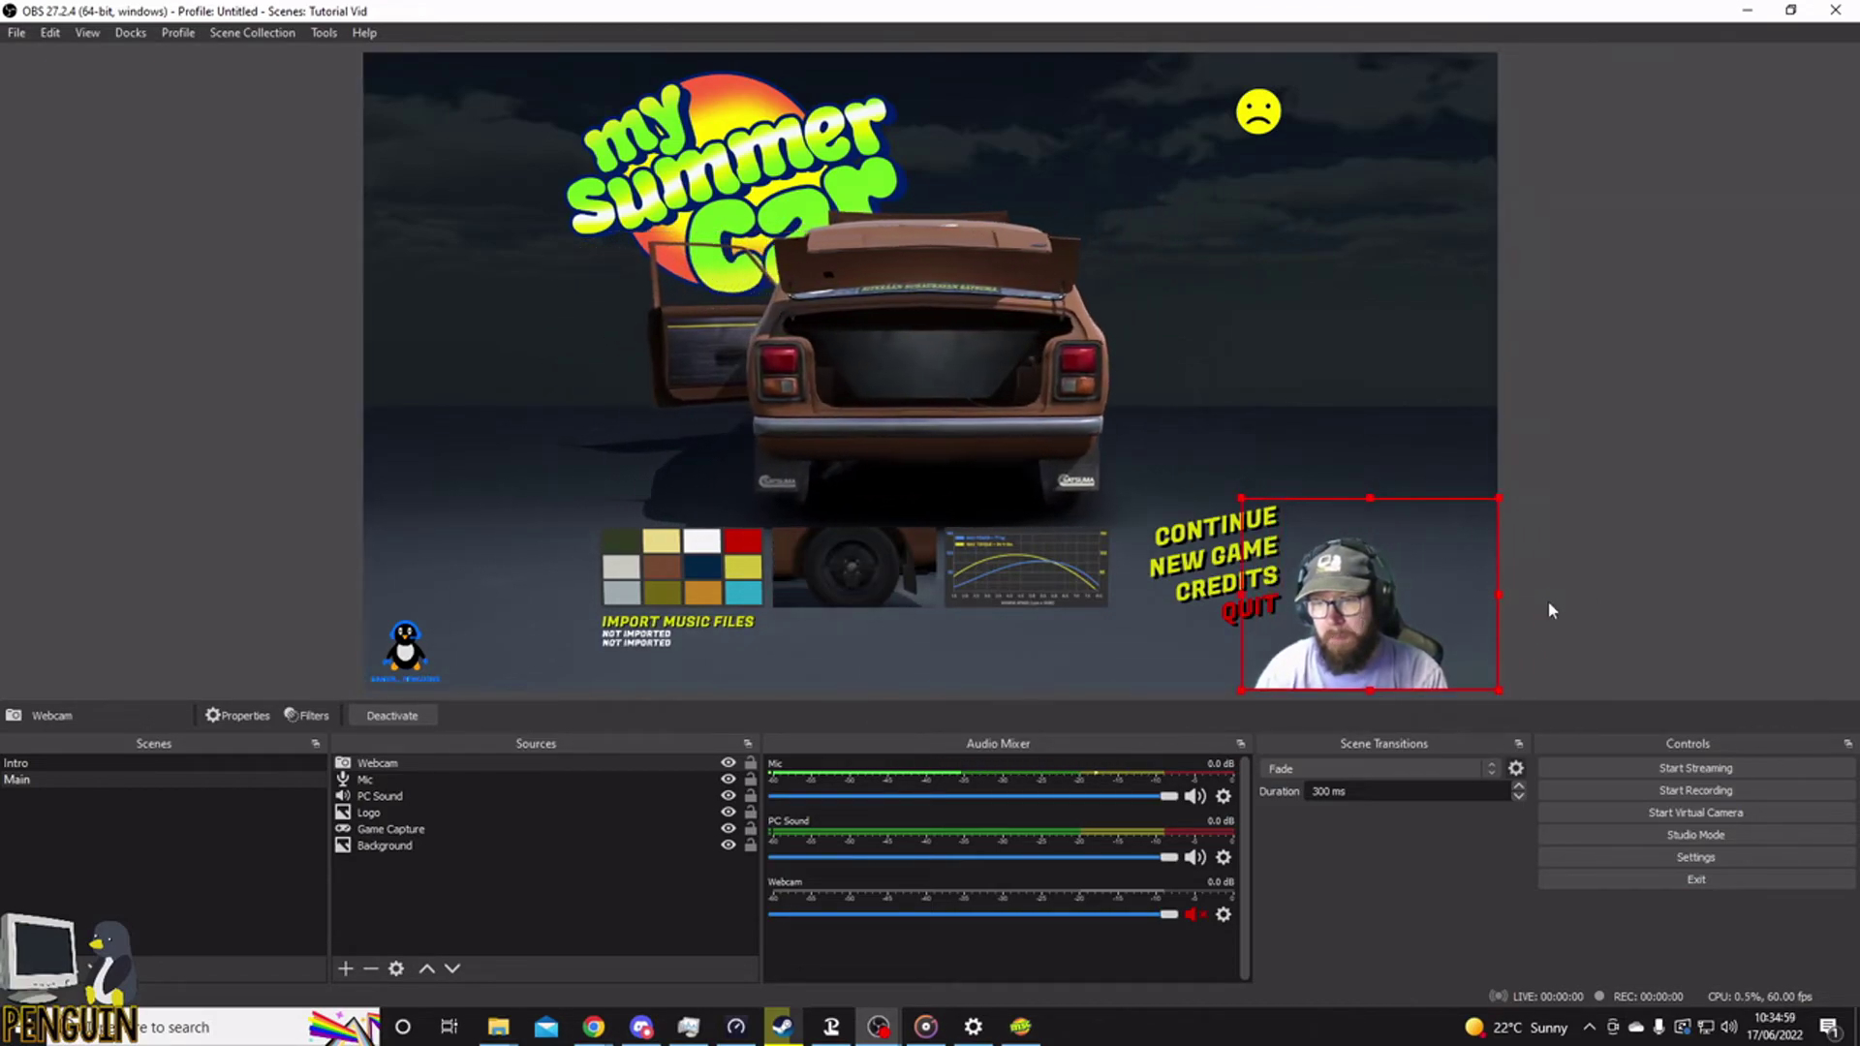
{"action": "left_click", "coordinate": [1578, 608]}
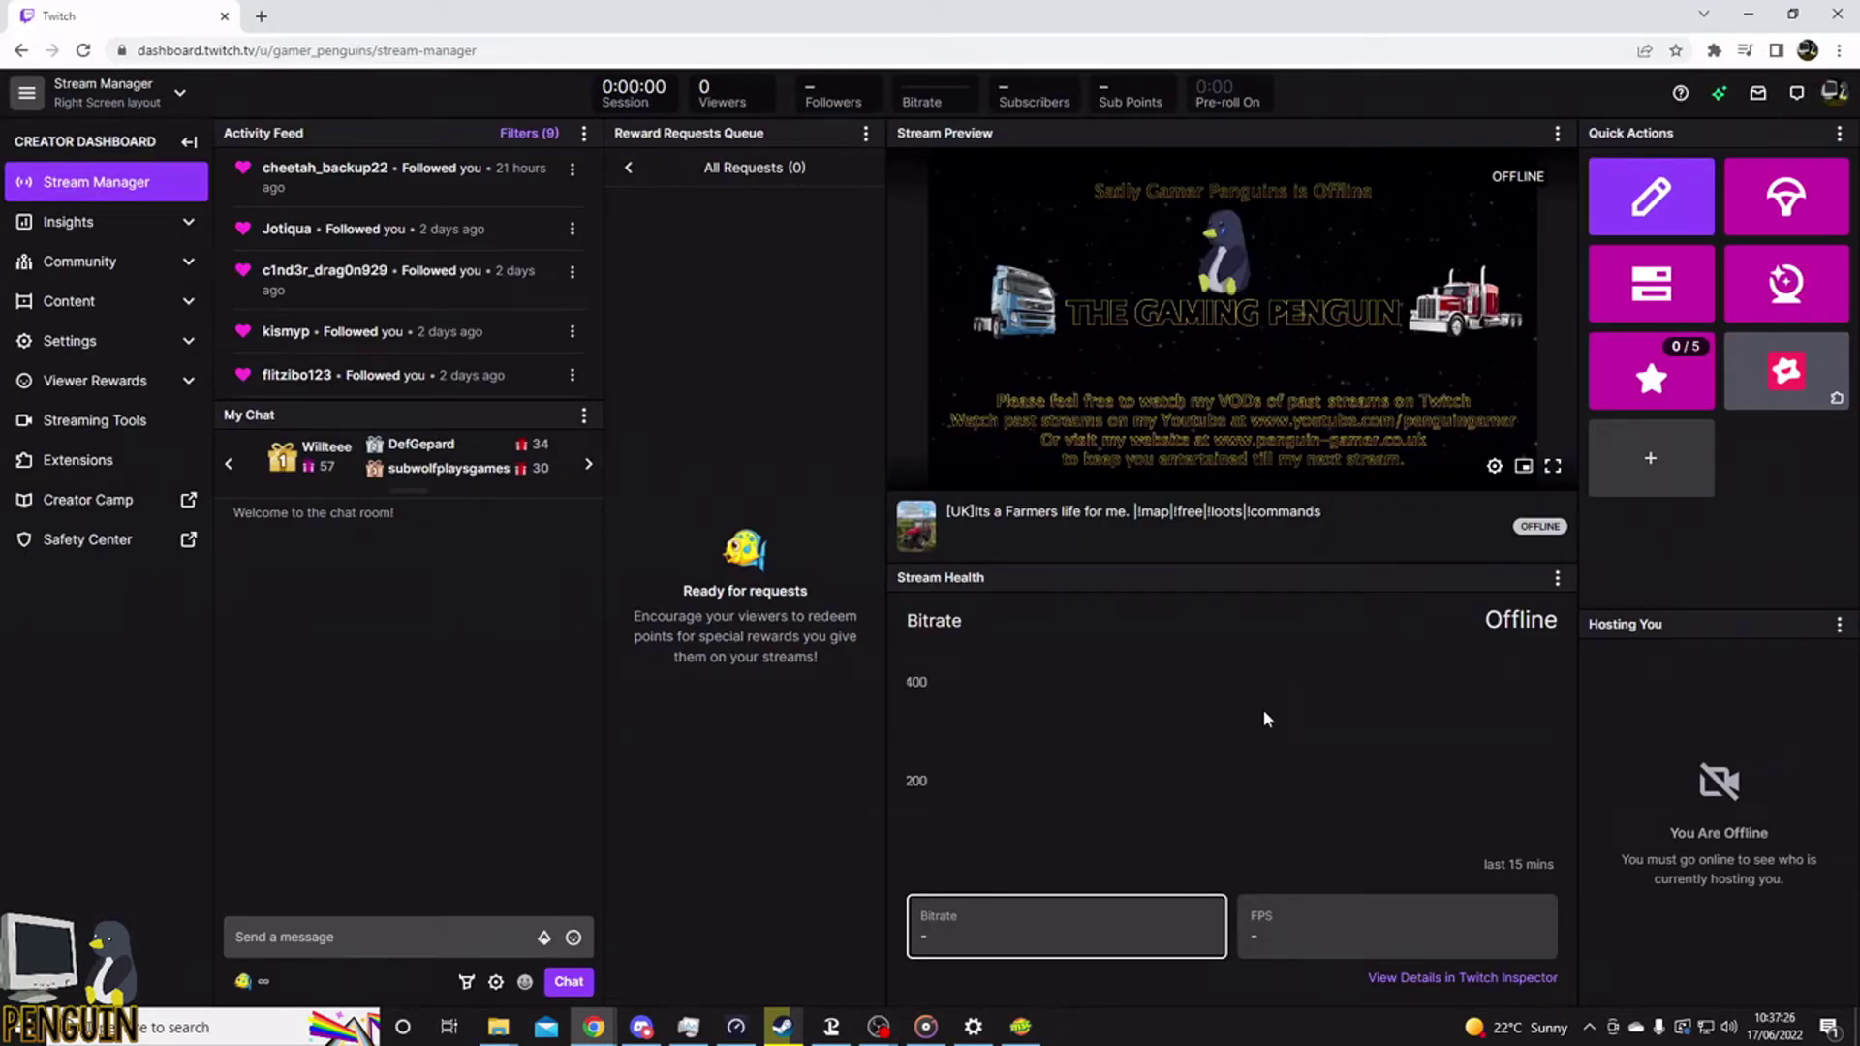
- View the account options on Twitch's Stream Manager page and close them again
{"action": "left_click", "coordinate": [1832, 93]}
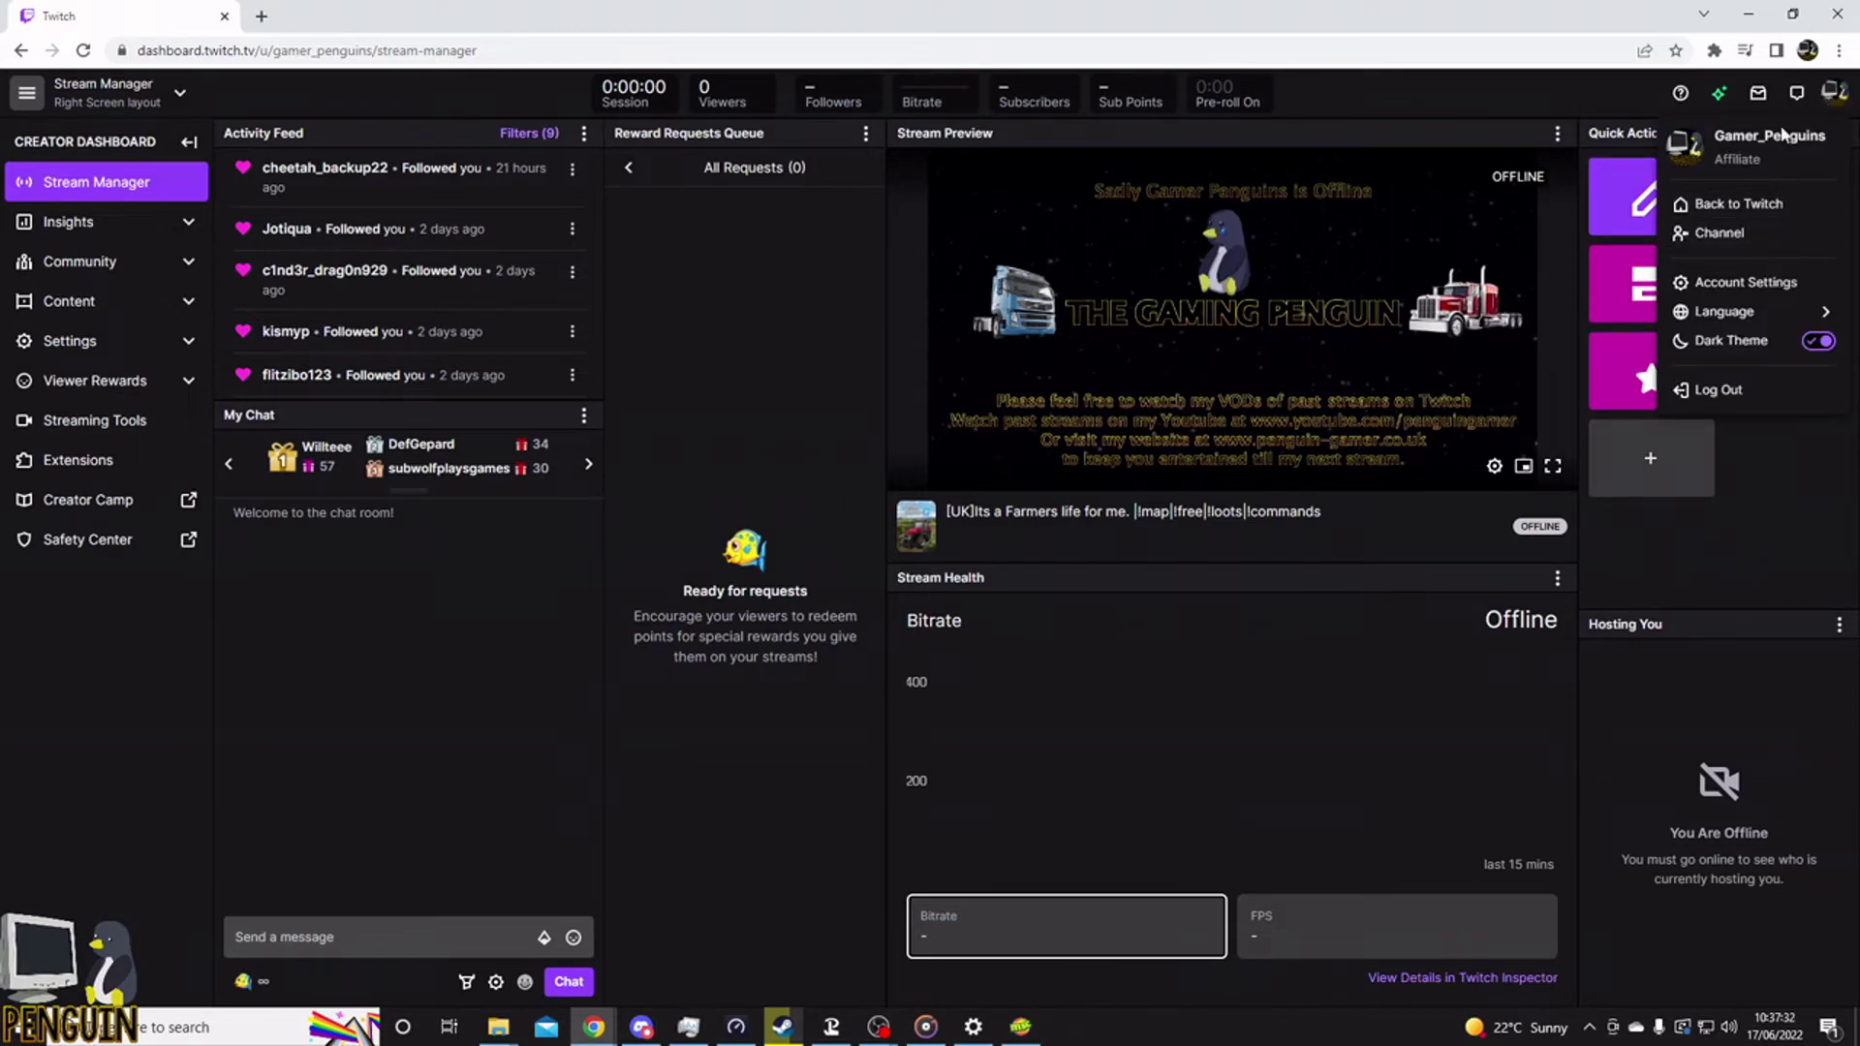
{"action": "left_click", "coordinate": [1834, 92]}
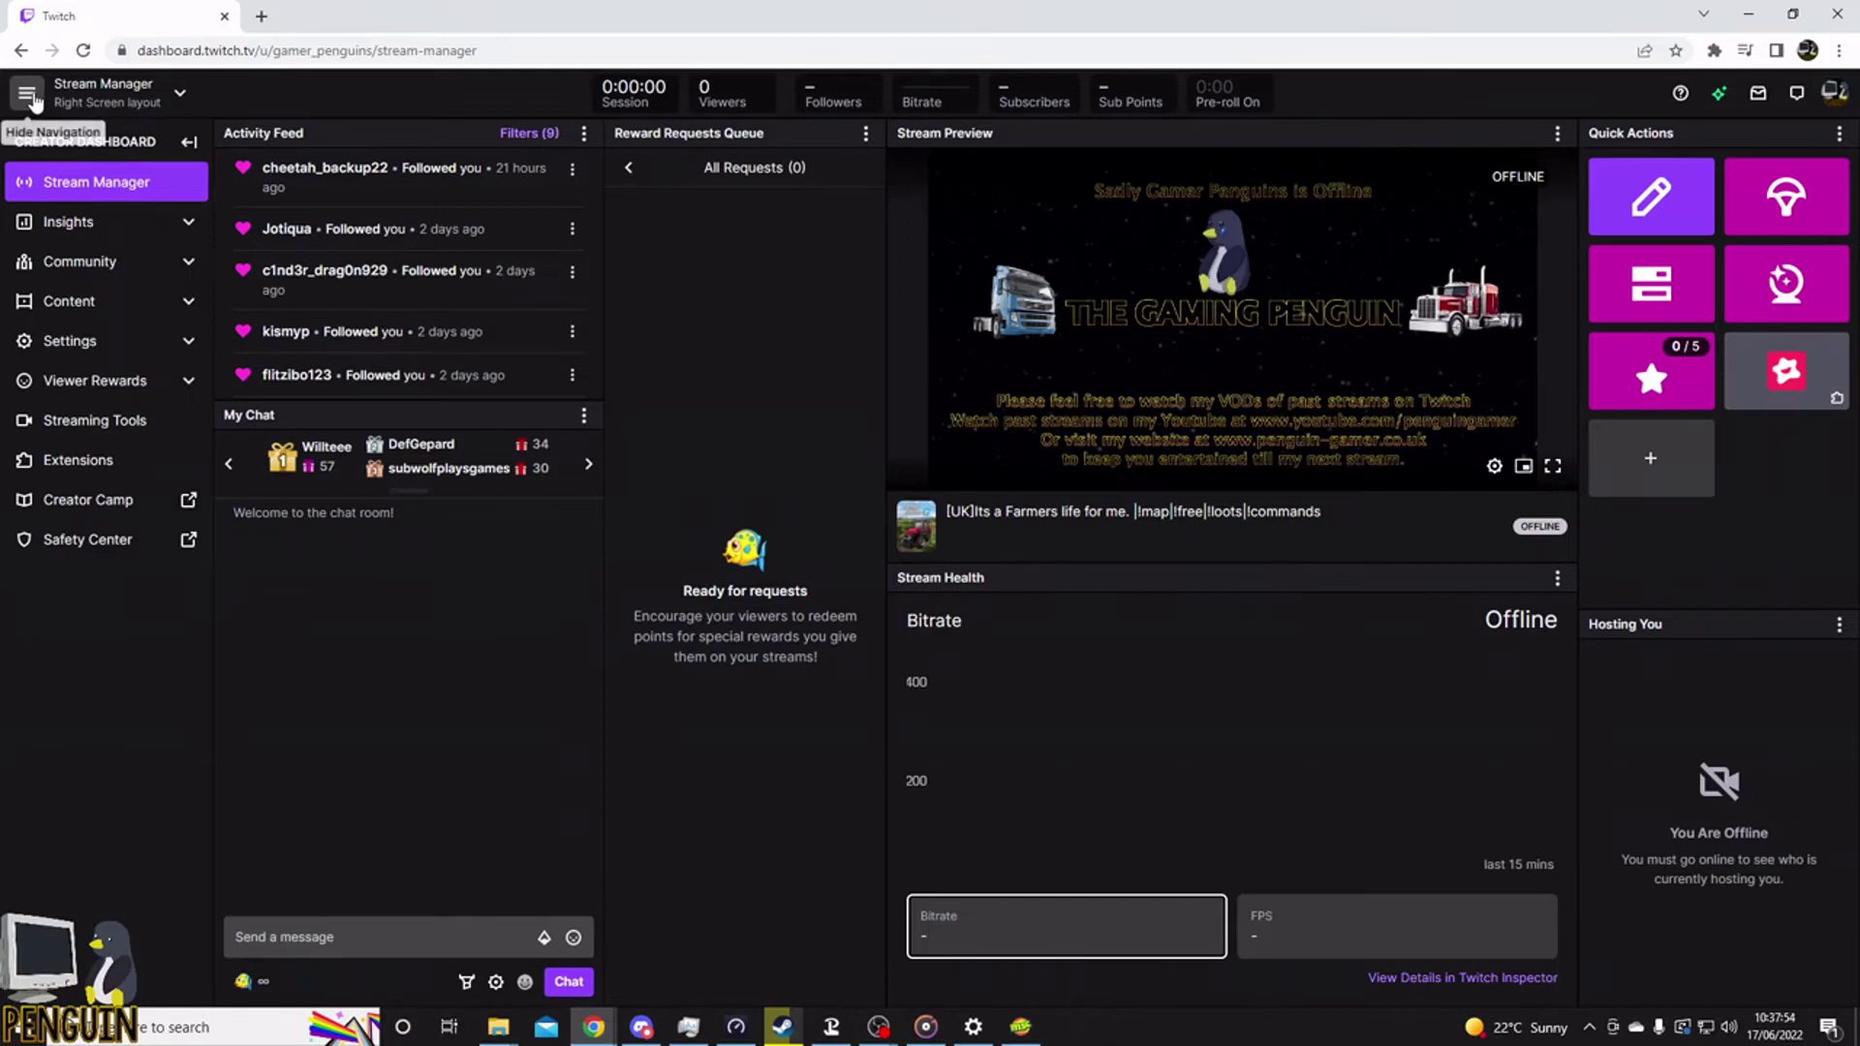
- Examine the stats and panels that can be added to the Right Screen layout, and leave layout editing without saving
{"action": "left_click", "coordinate": [178, 93]}
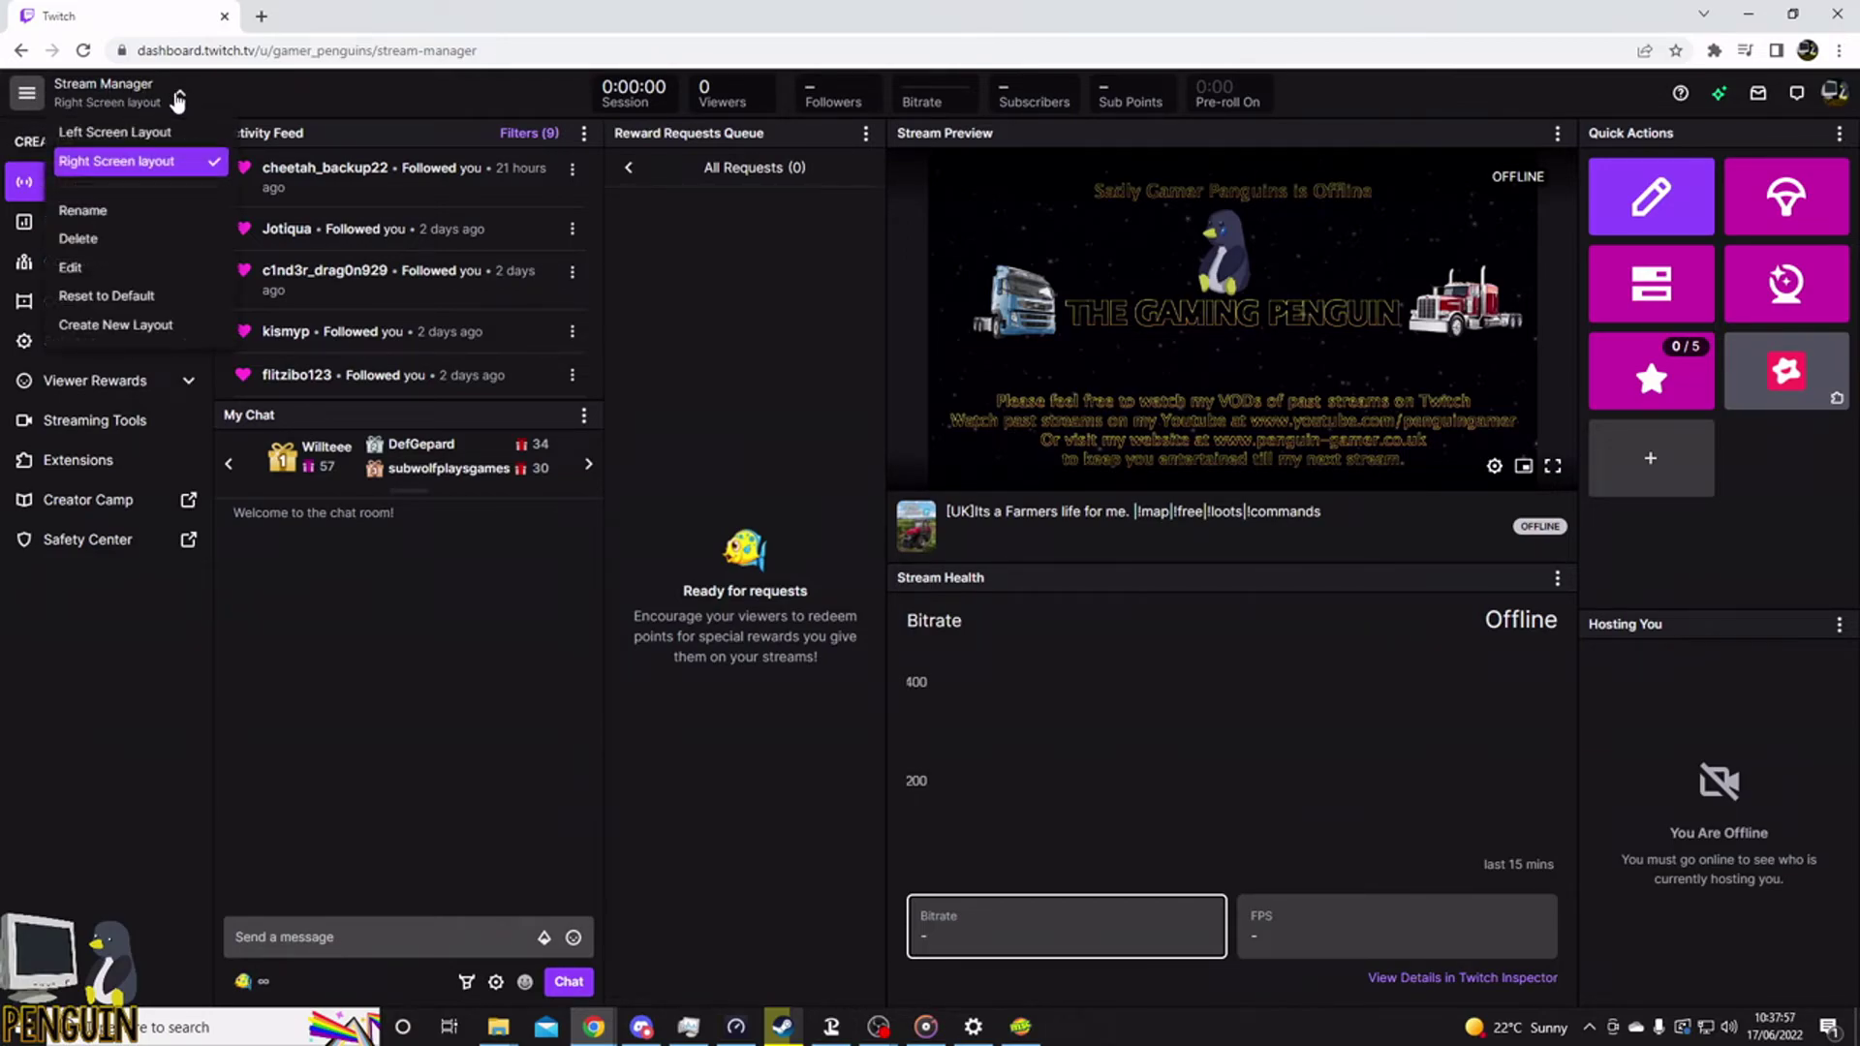
{"action": "left_click", "coordinate": [136, 268]}
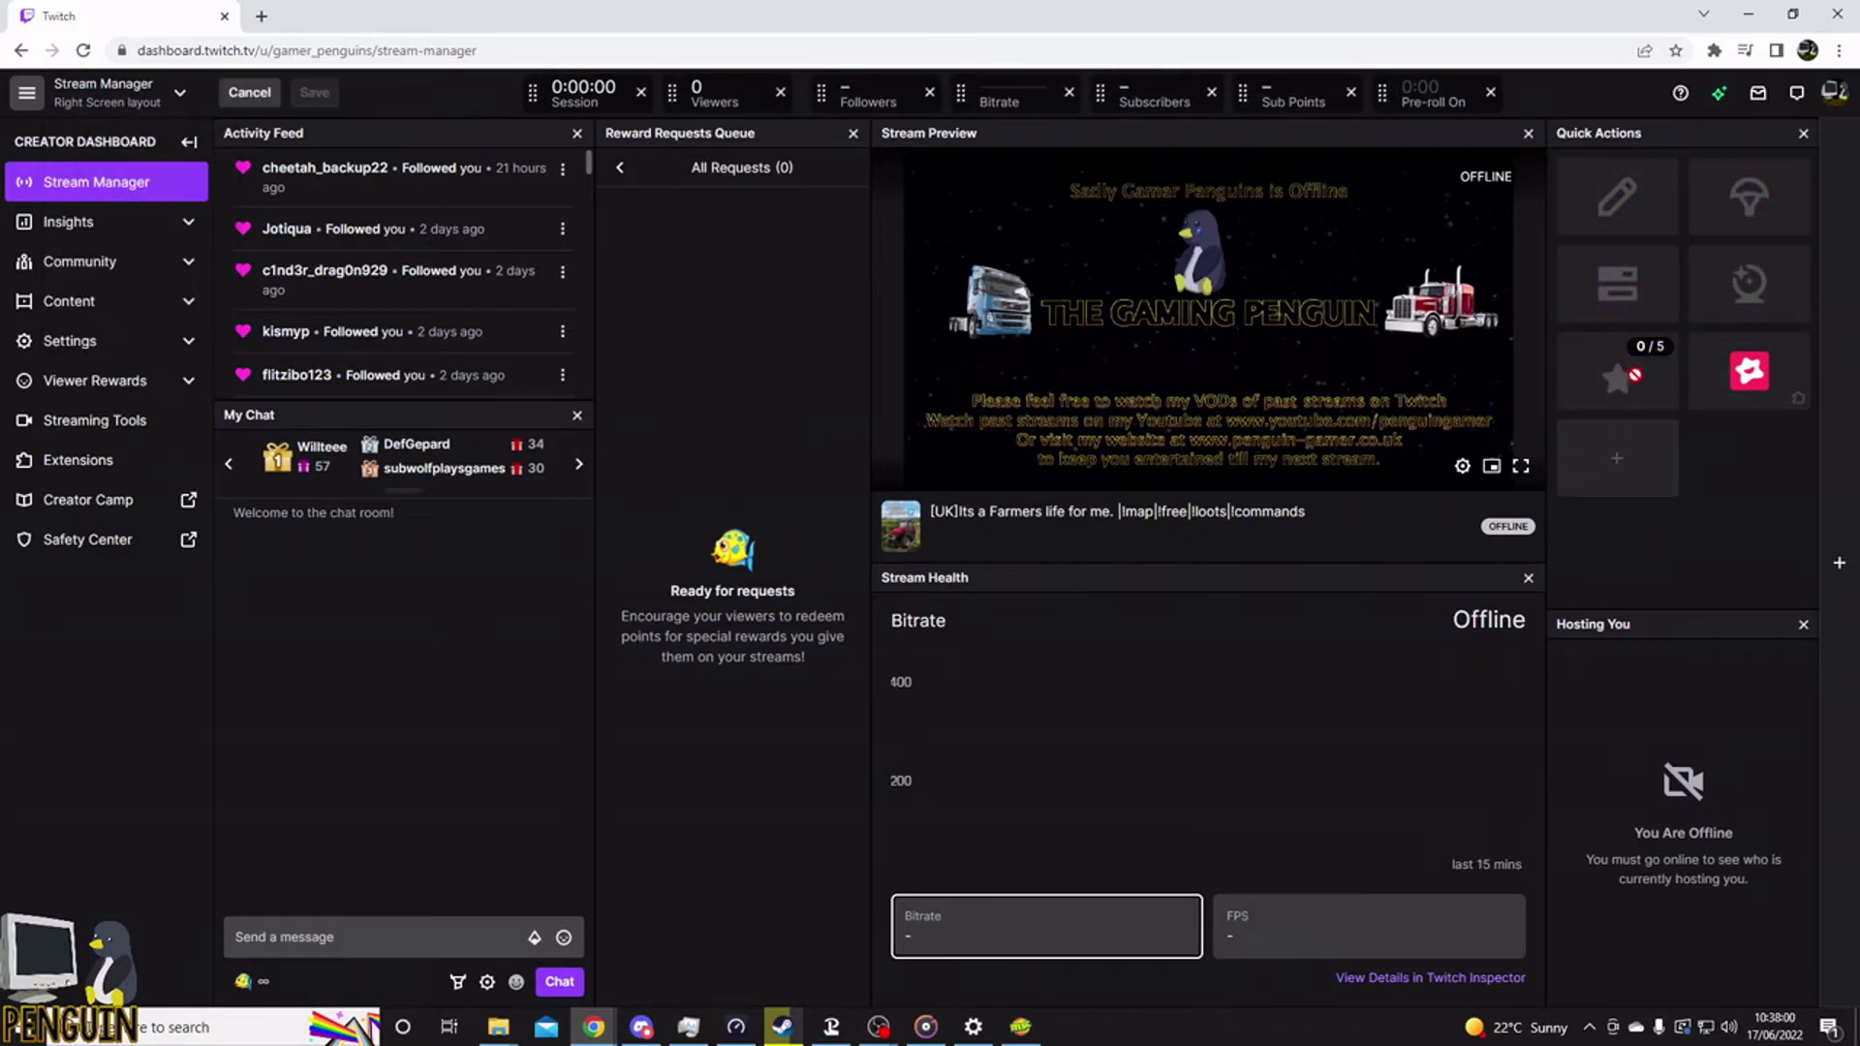
{"action": "left_click", "coordinate": [1821, 585]}
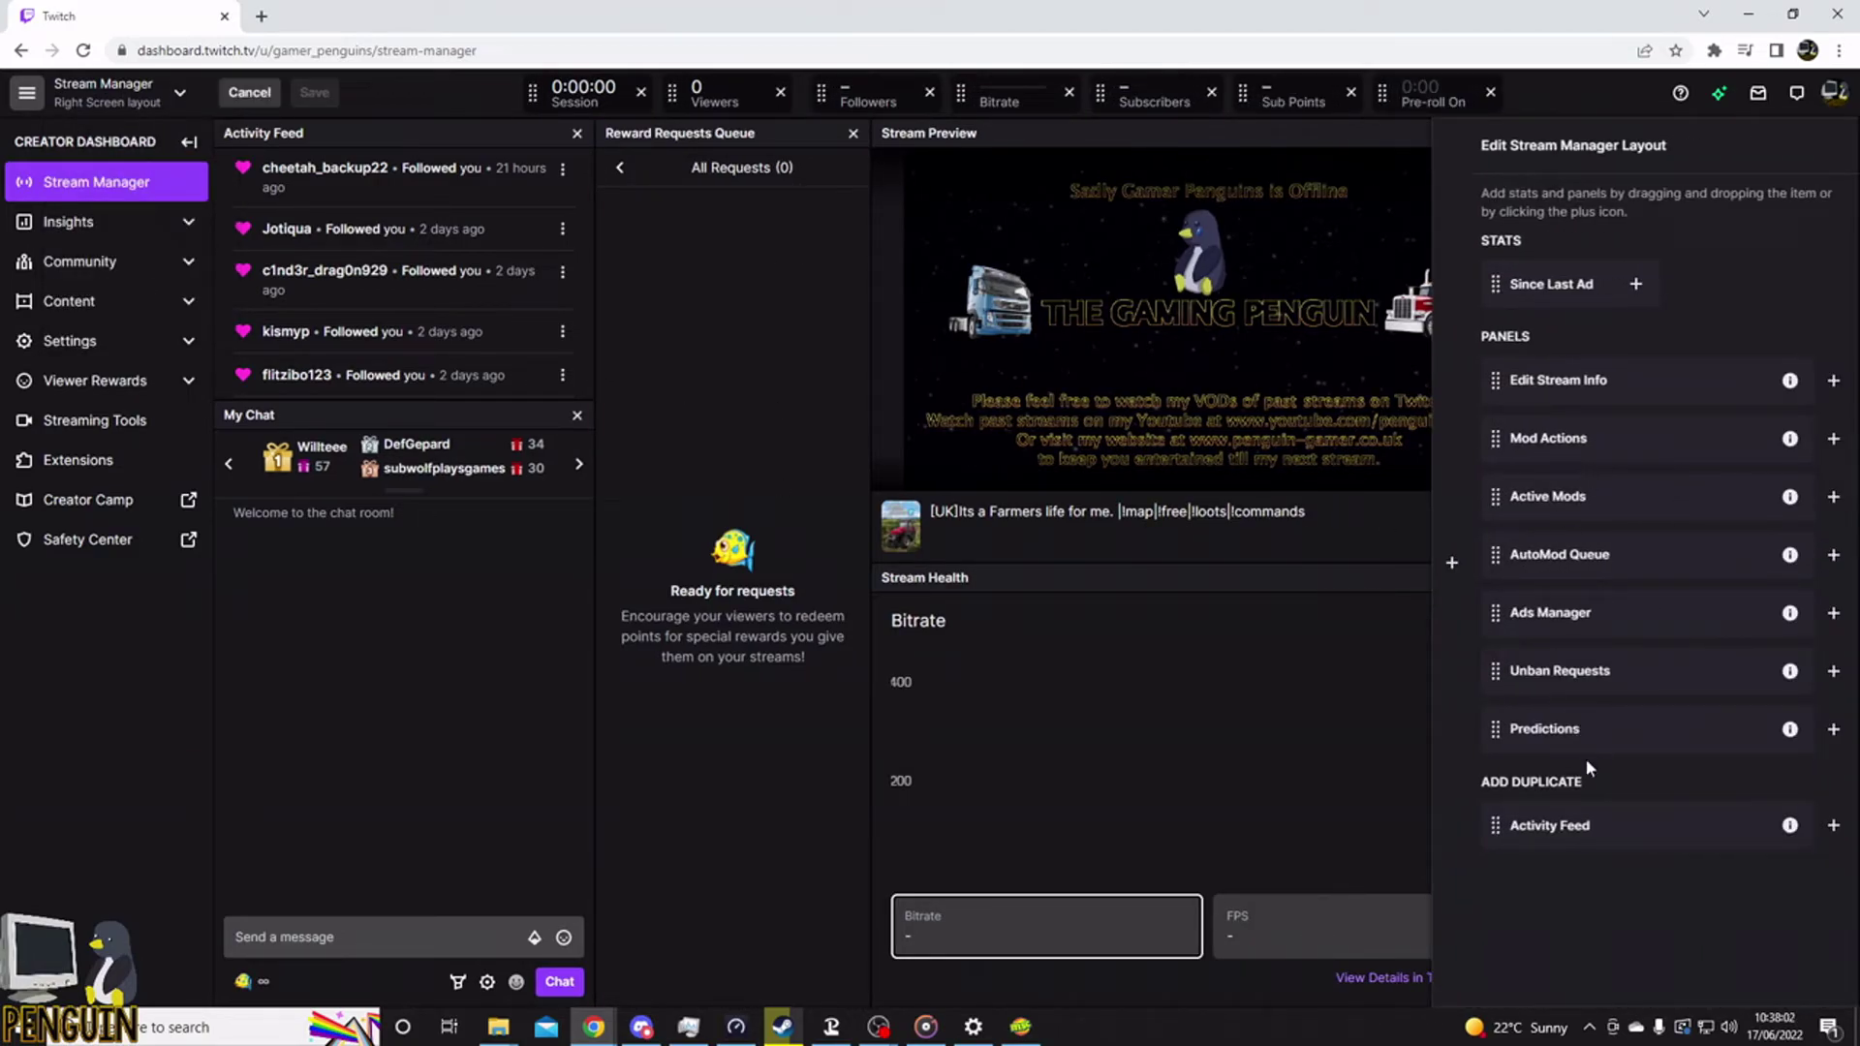
{"action": "left_click", "coordinate": [1267, 664]}
{"action": "left_click", "coordinate": [1839, 563]}
{"action": "left_click", "coordinate": [249, 92]}
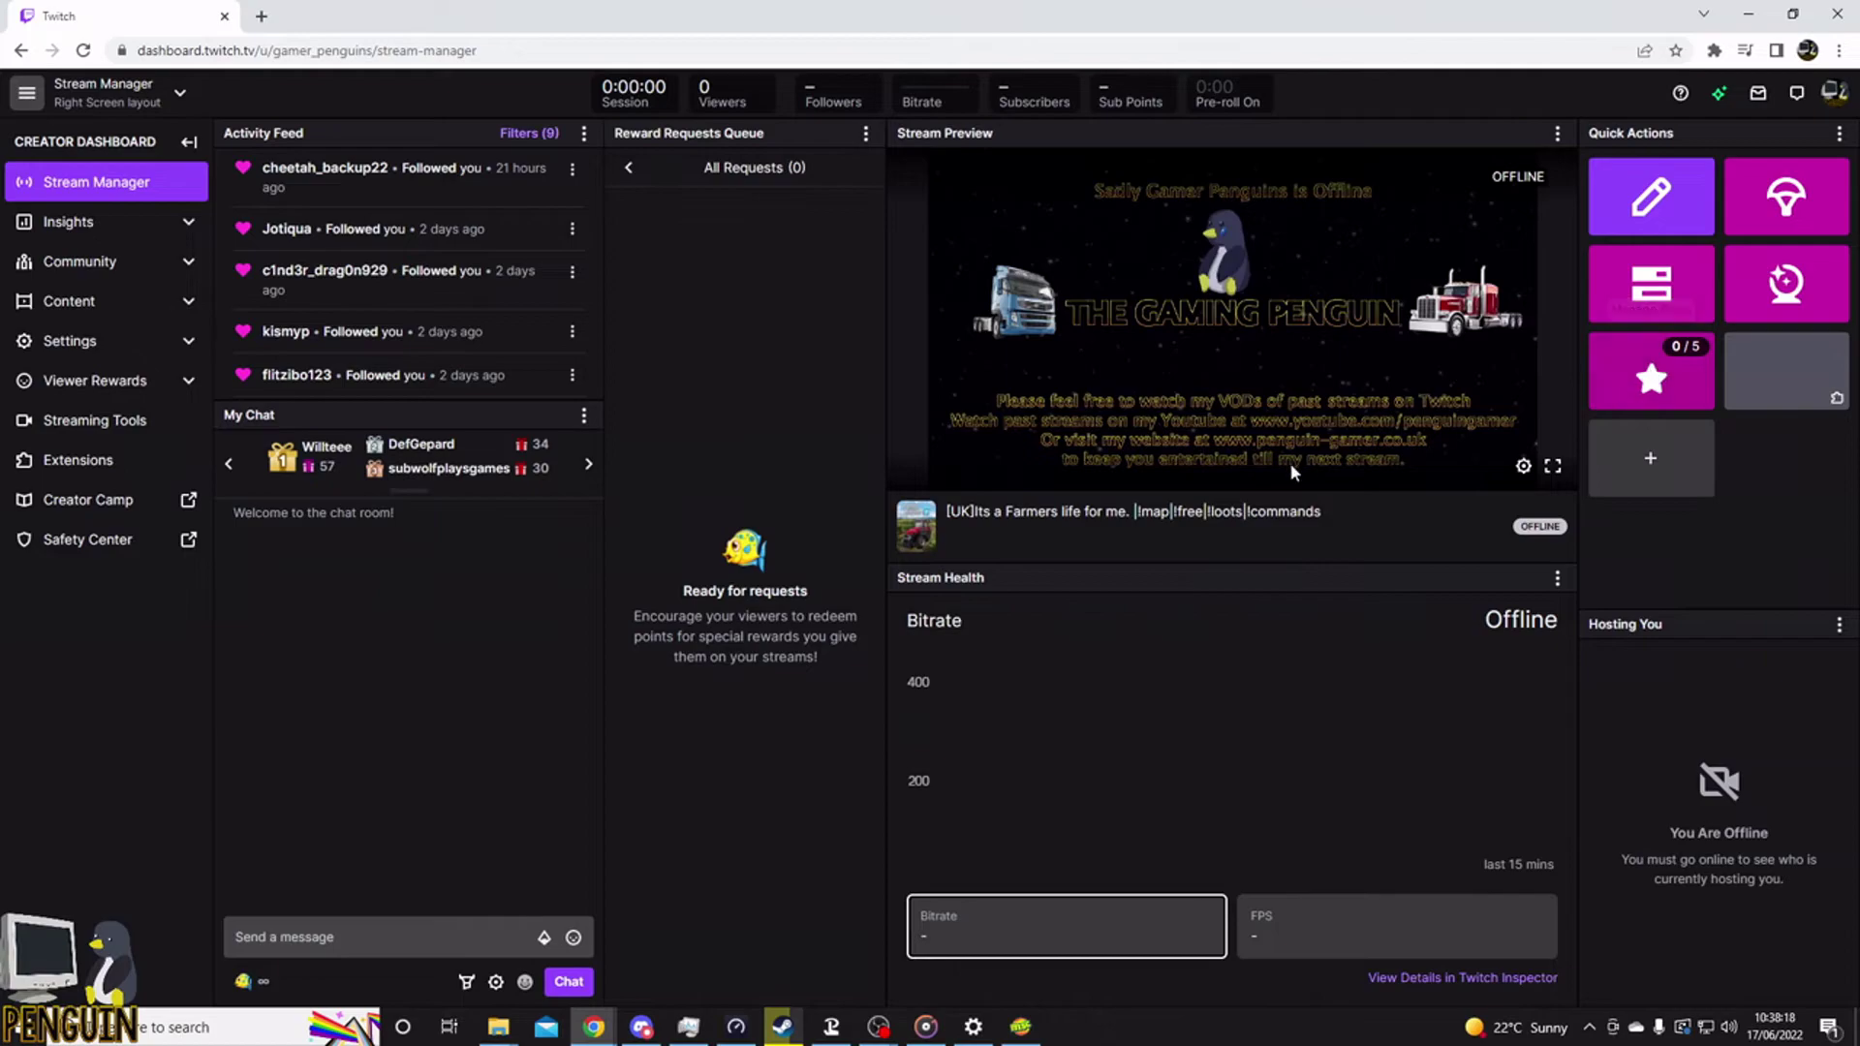
- Open the stream info for editing and view the Audience choices, keeping Everyone
{"action": "left_click", "coordinate": [1622, 201]}
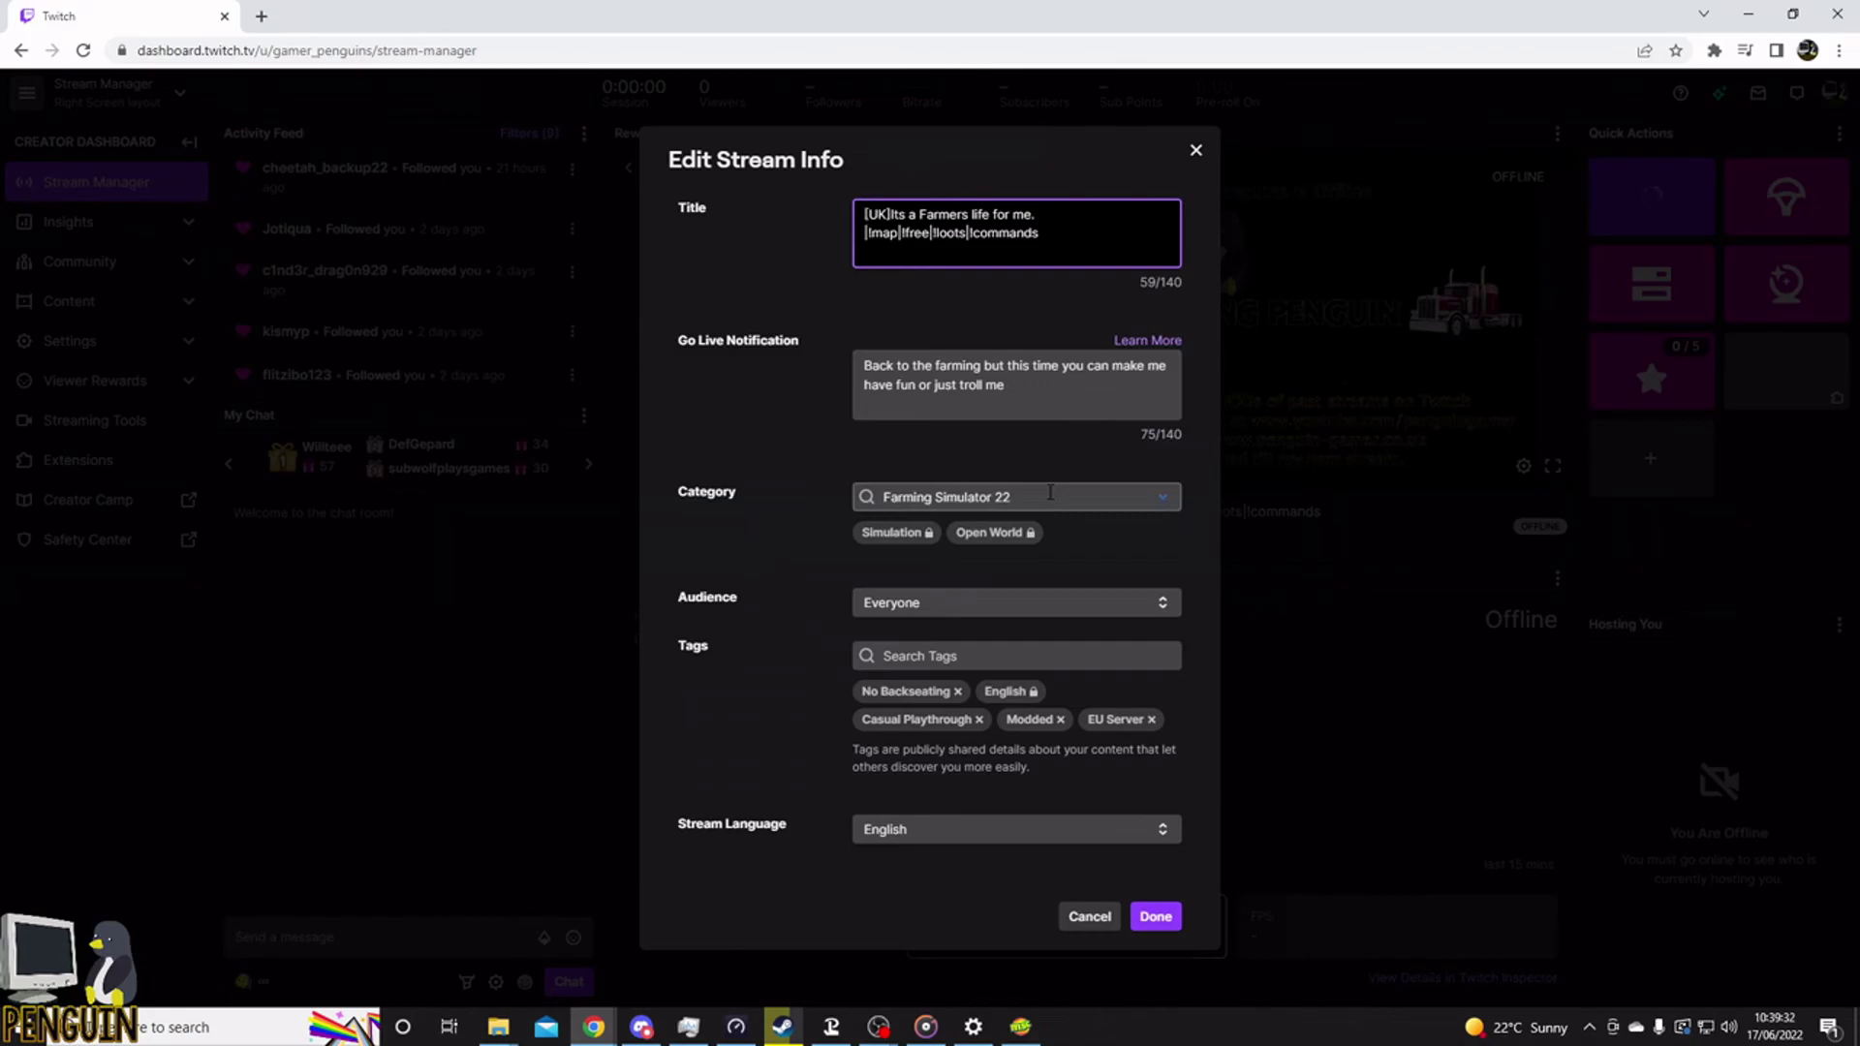
{"action": "left_click", "coordinate": [1068, 607]}
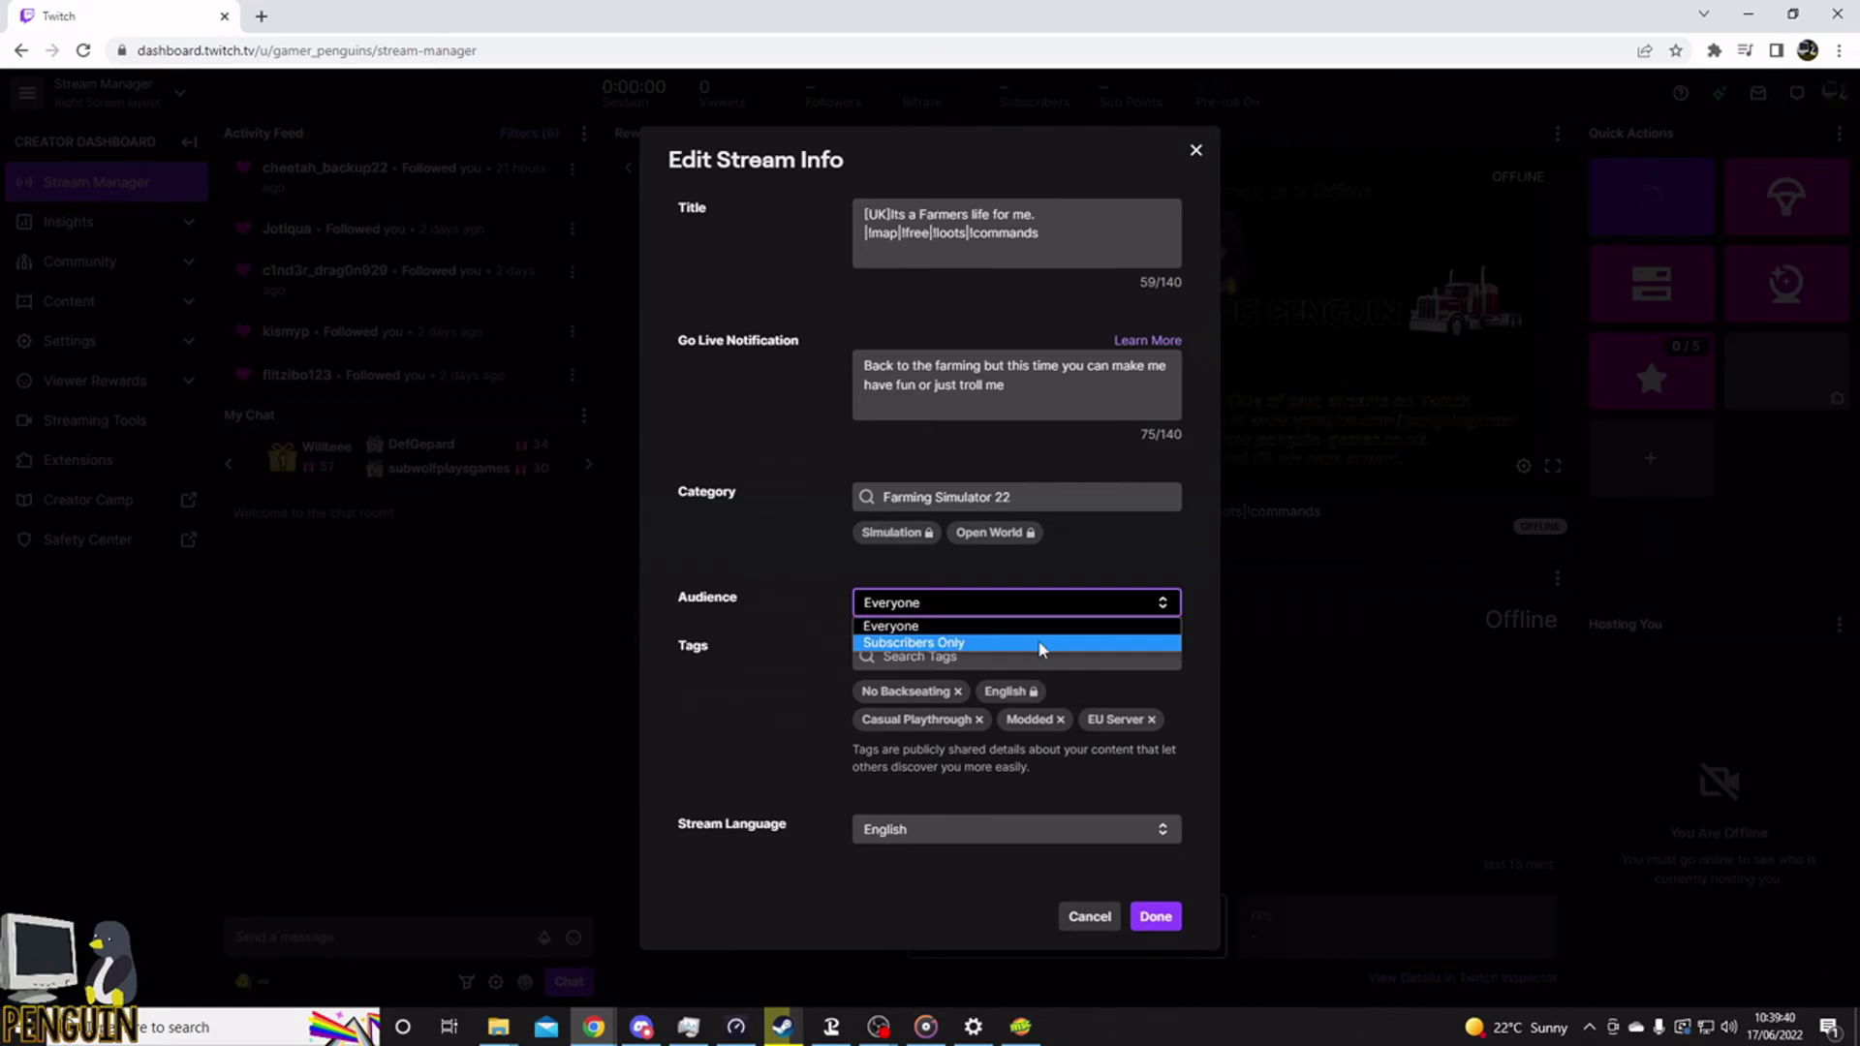
{"action": "left_click", "coordinate": [1107, 569]}
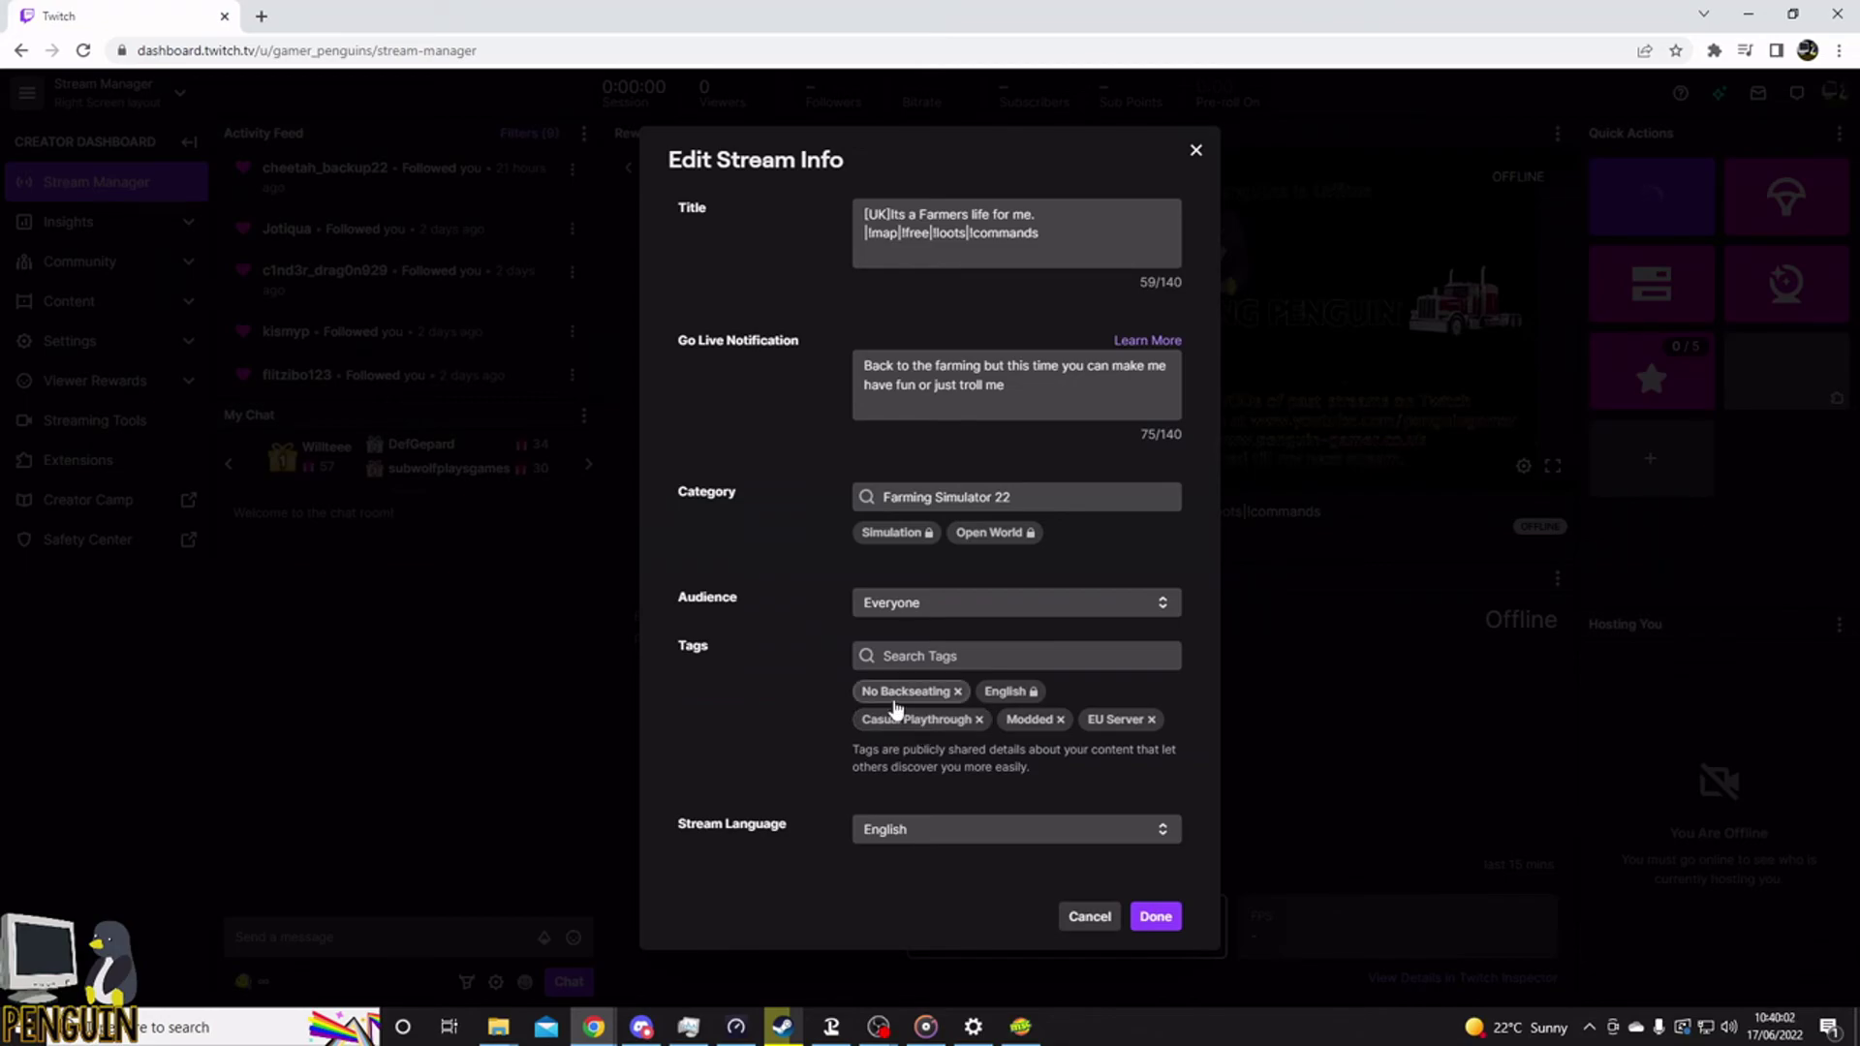
- Browse the available stream tags, search them for "perma" and close the suggestions without adding a tag
{"action": "left_click", "coordinate": [1027, 663]}
{"action": "scroll", "coordinate": [940, 712], "scroll_direction": "up", "scroll_amount": 3}
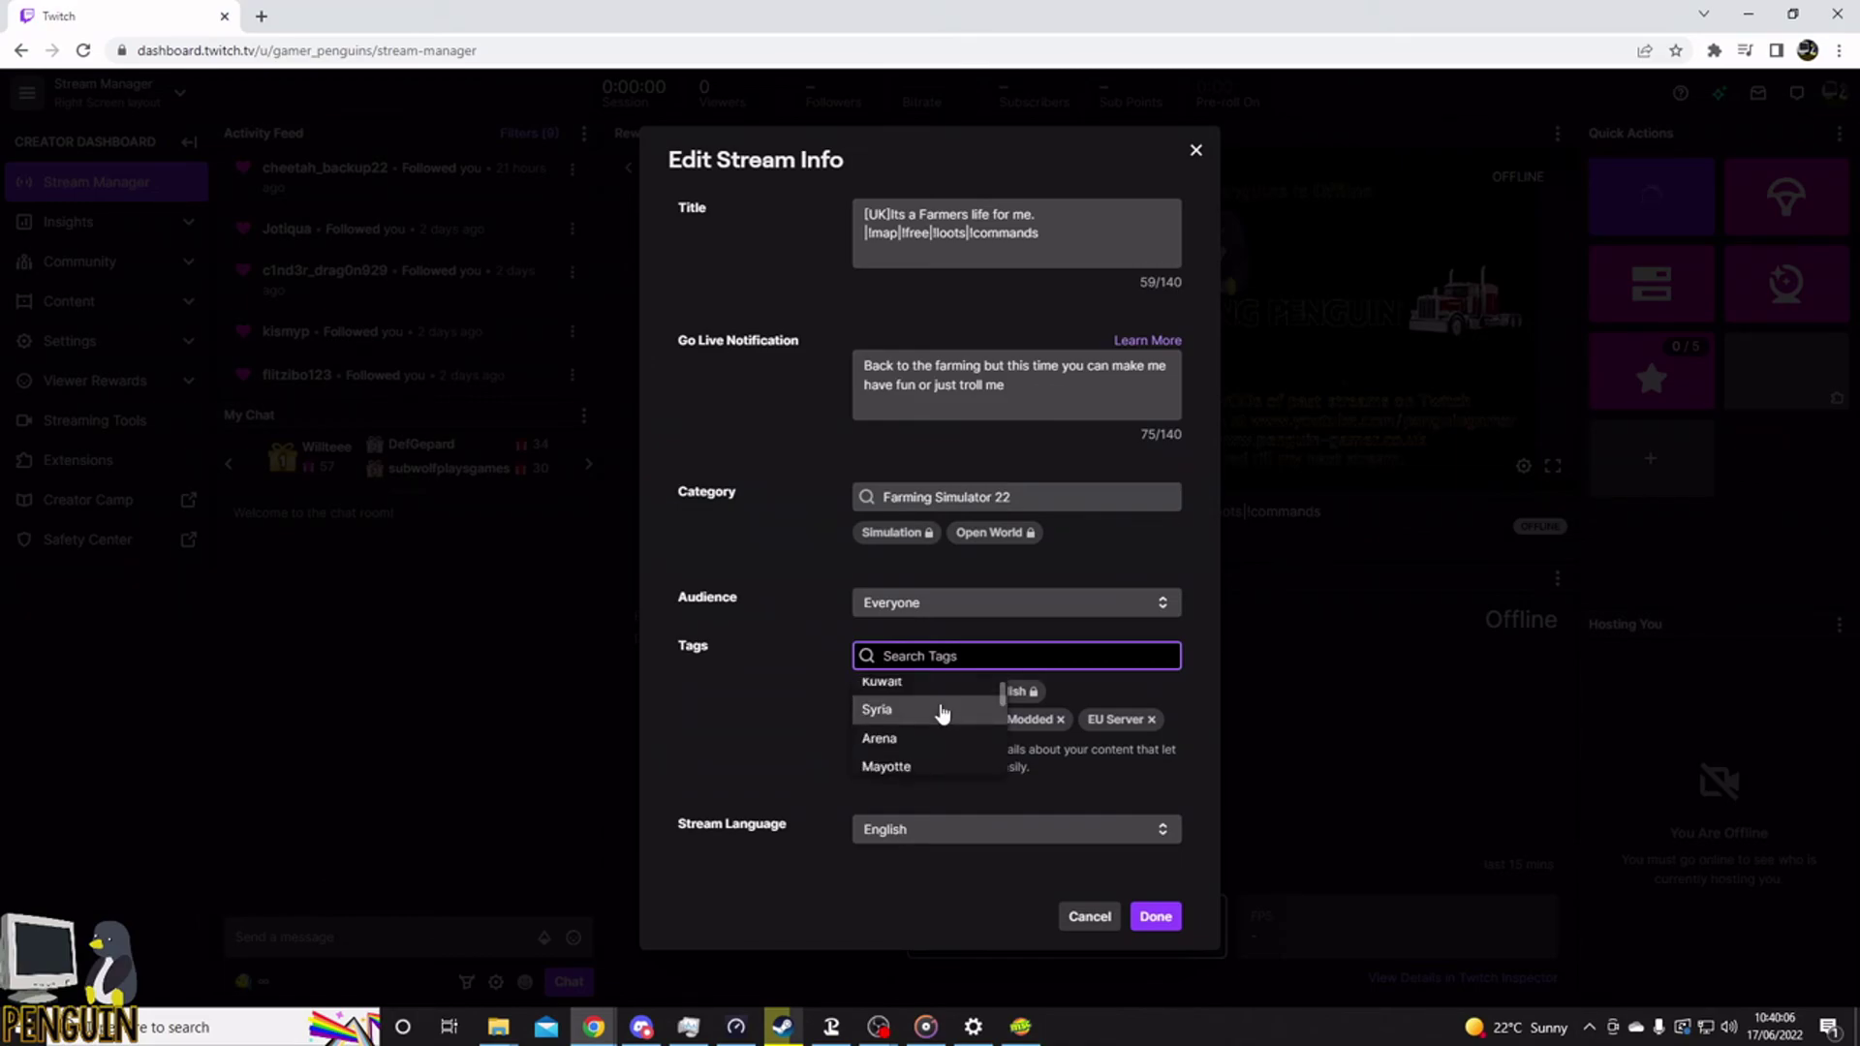
{"action": "scroll", "coordinate": [942, 714], "scroll_direction": "down", "scroll_amount": 5}
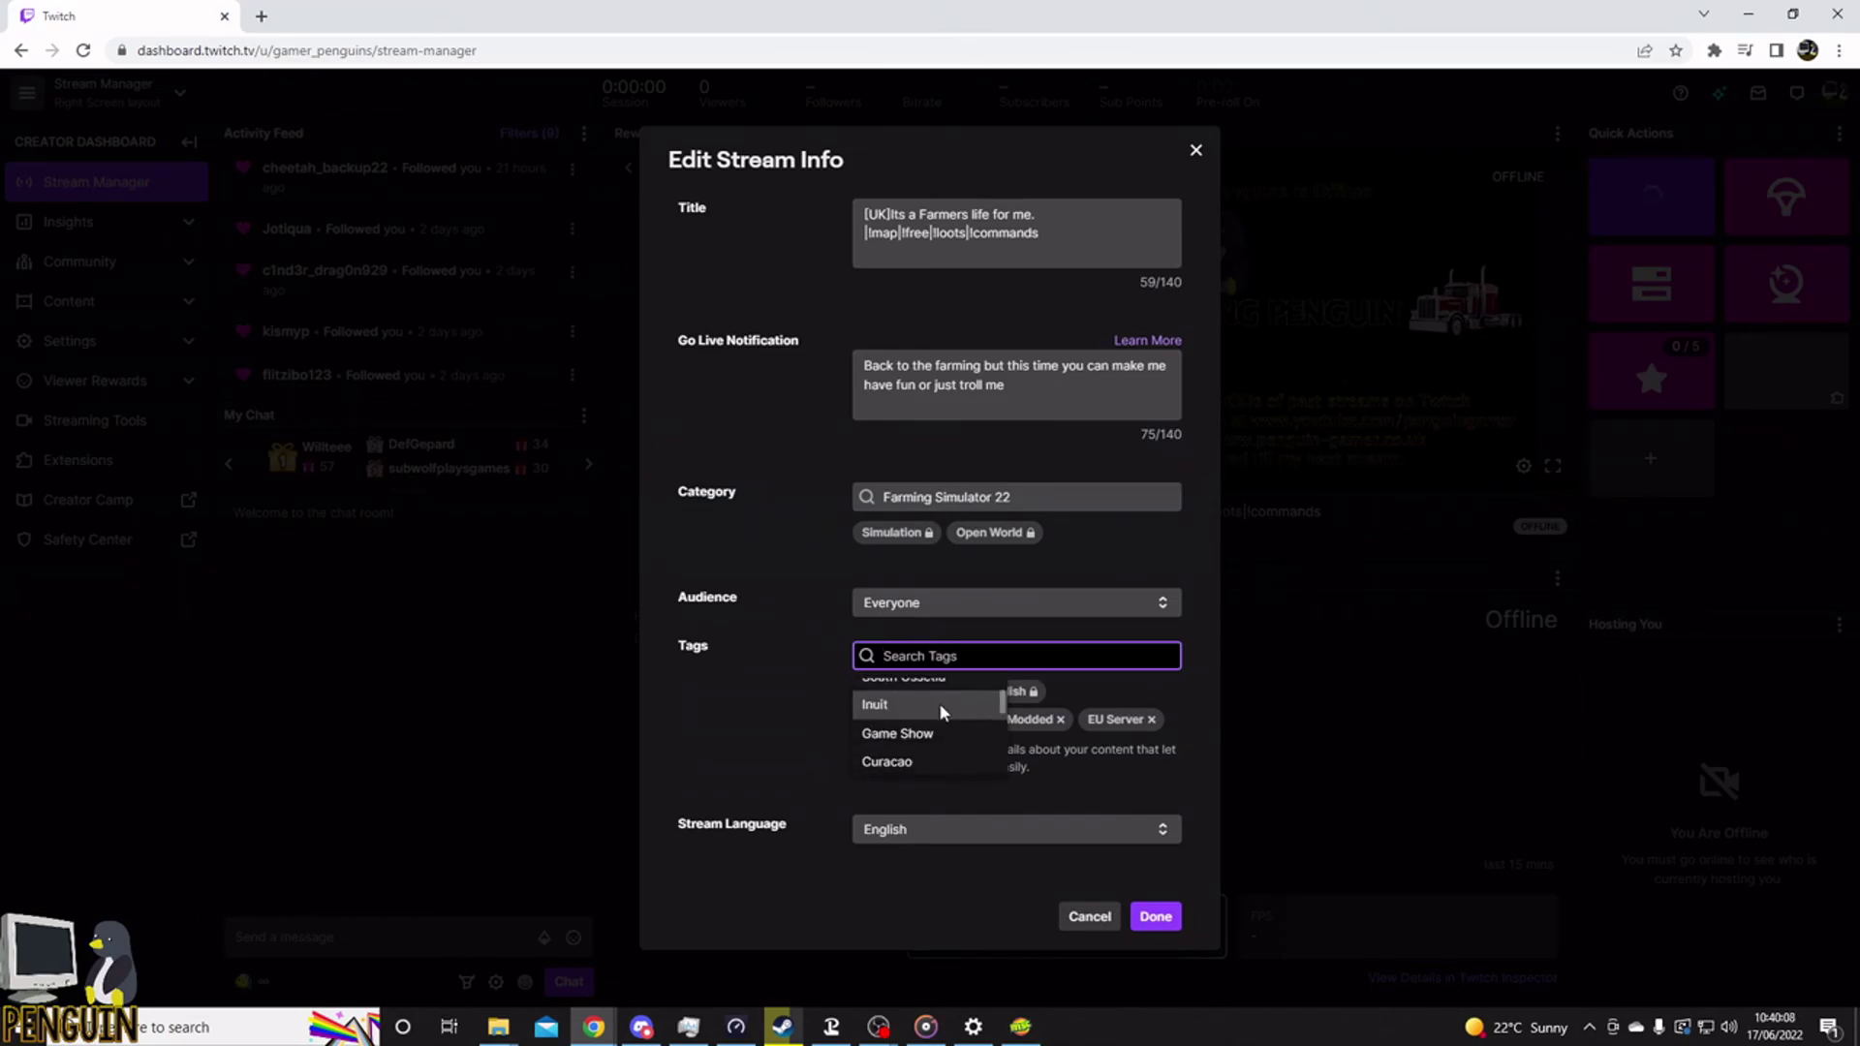
{"action": "scroll", "coordinate": [944, 713], "scroll_direction": "down", "scroll_amount": 3}
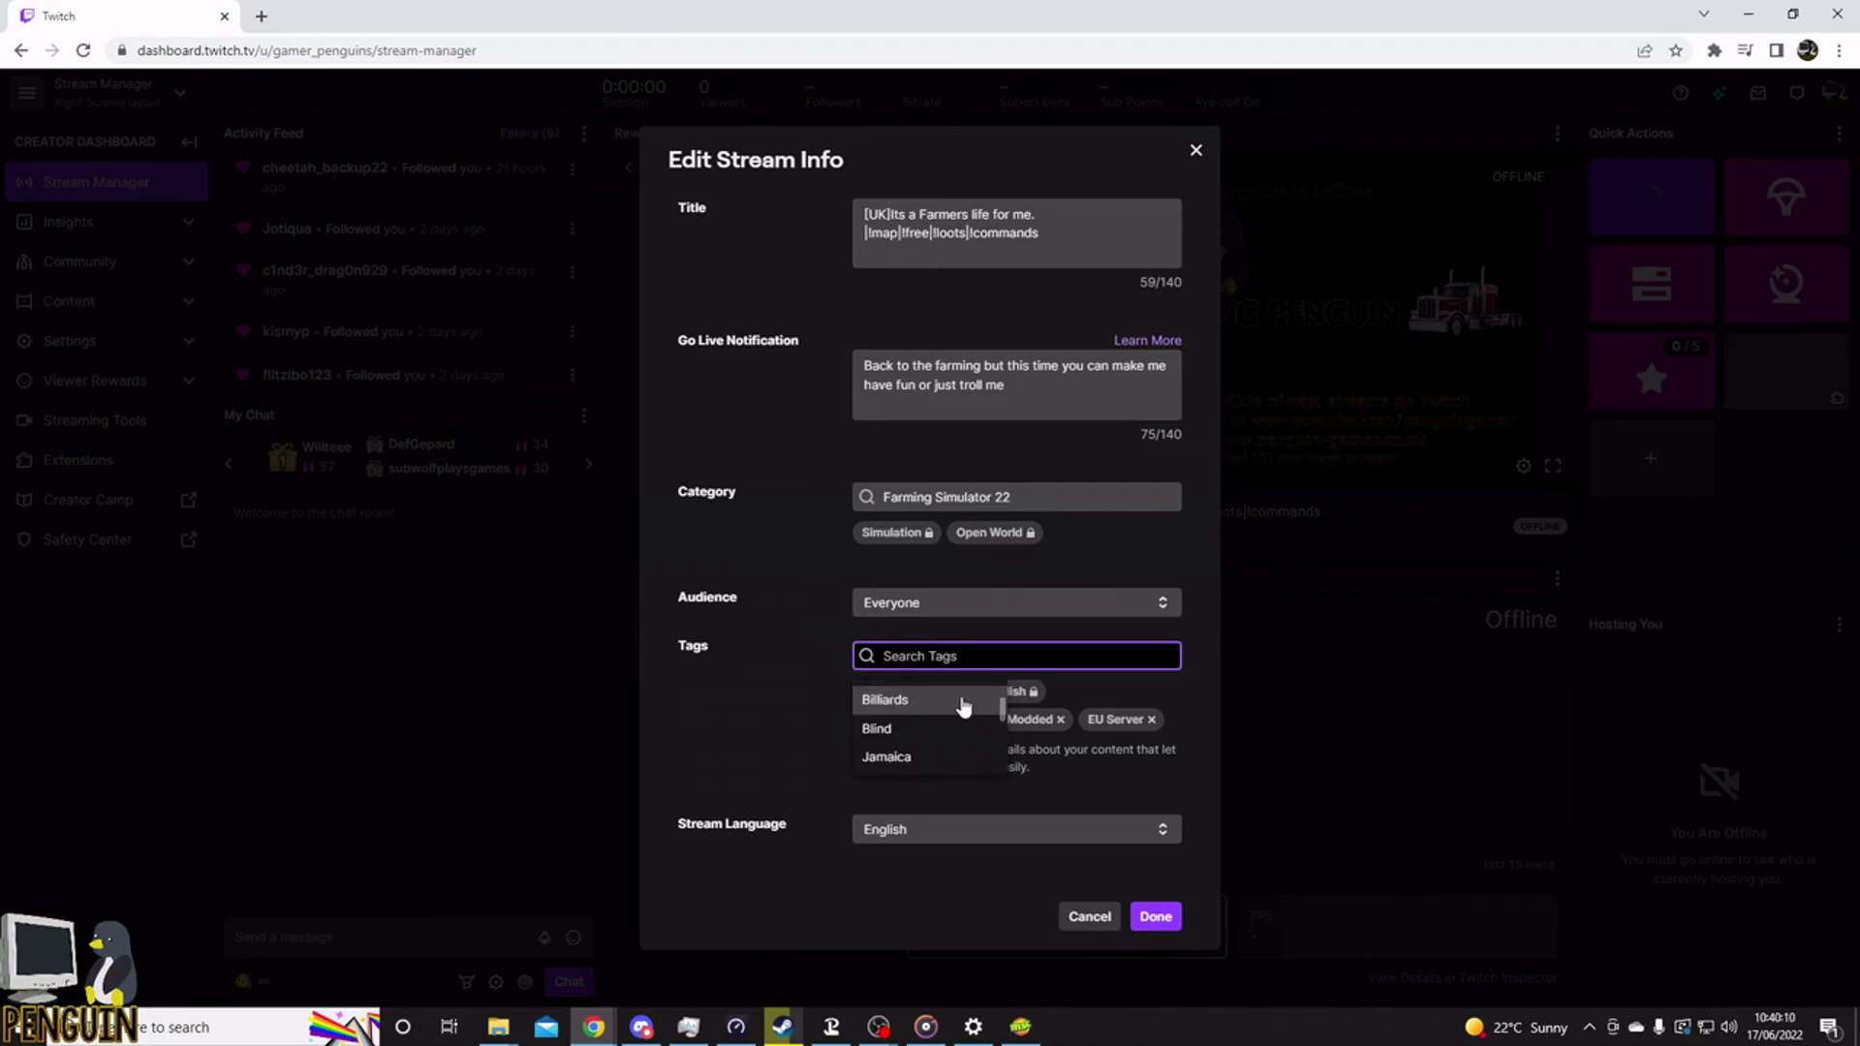
{"action": "type", "text": "perma"}
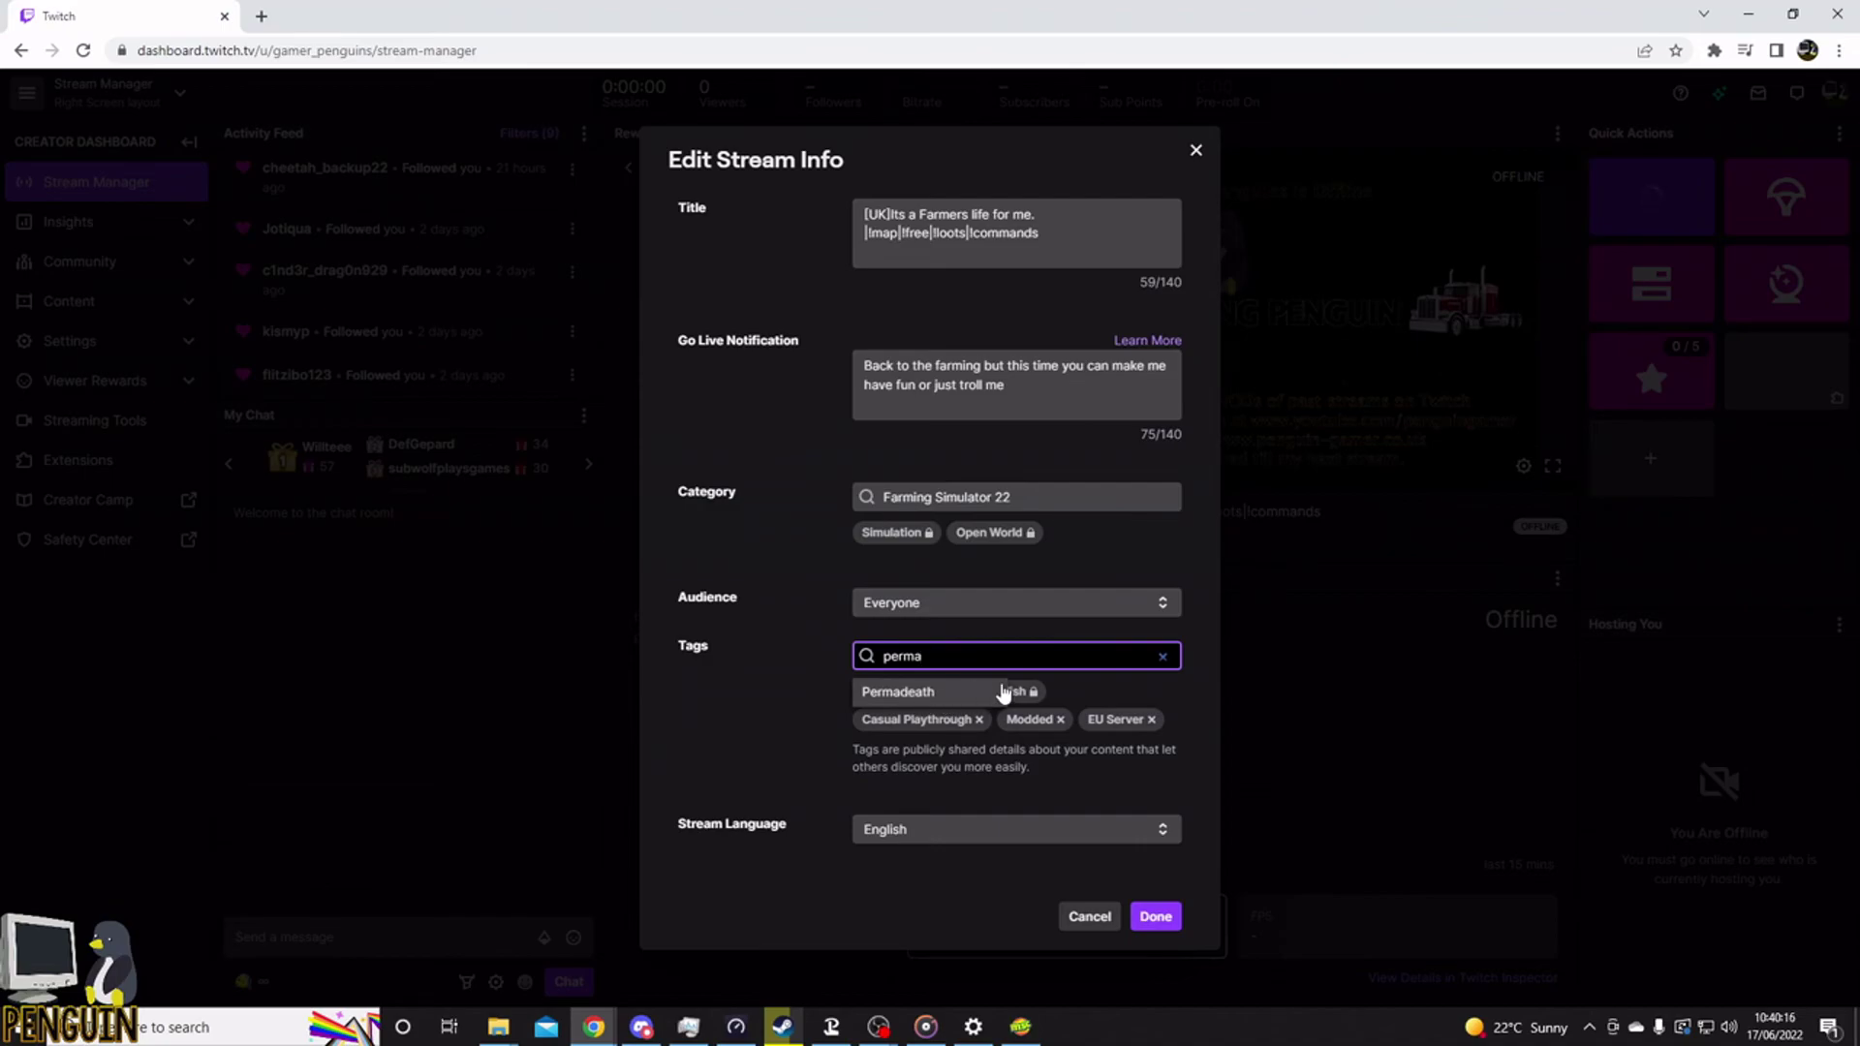
{"action": "left_click", "coordinate": [765, 749]}
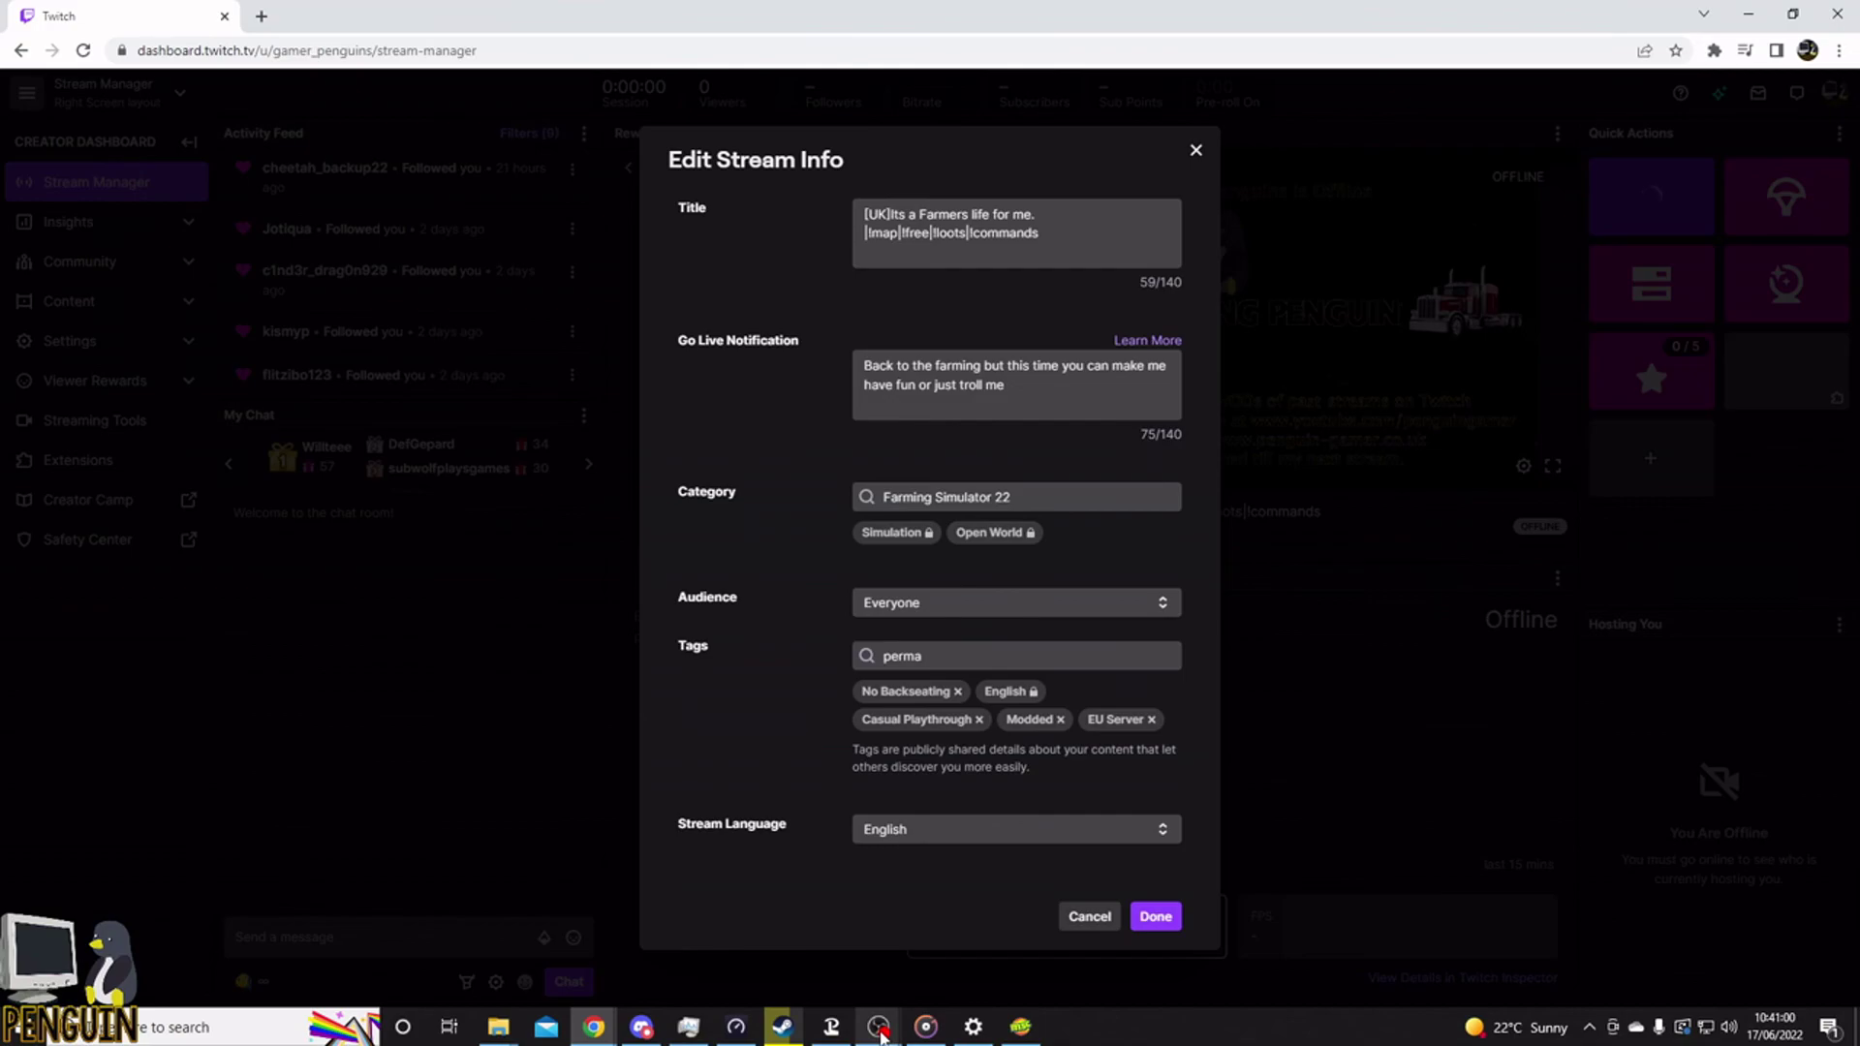
- Switch to OBS, select the Webcam in the Main scene's preview and deselect it again
{"action": "mouse_move", "coordinate": [915, 1016]}
{"action": "left_click", "coordinate": [969, 951]}
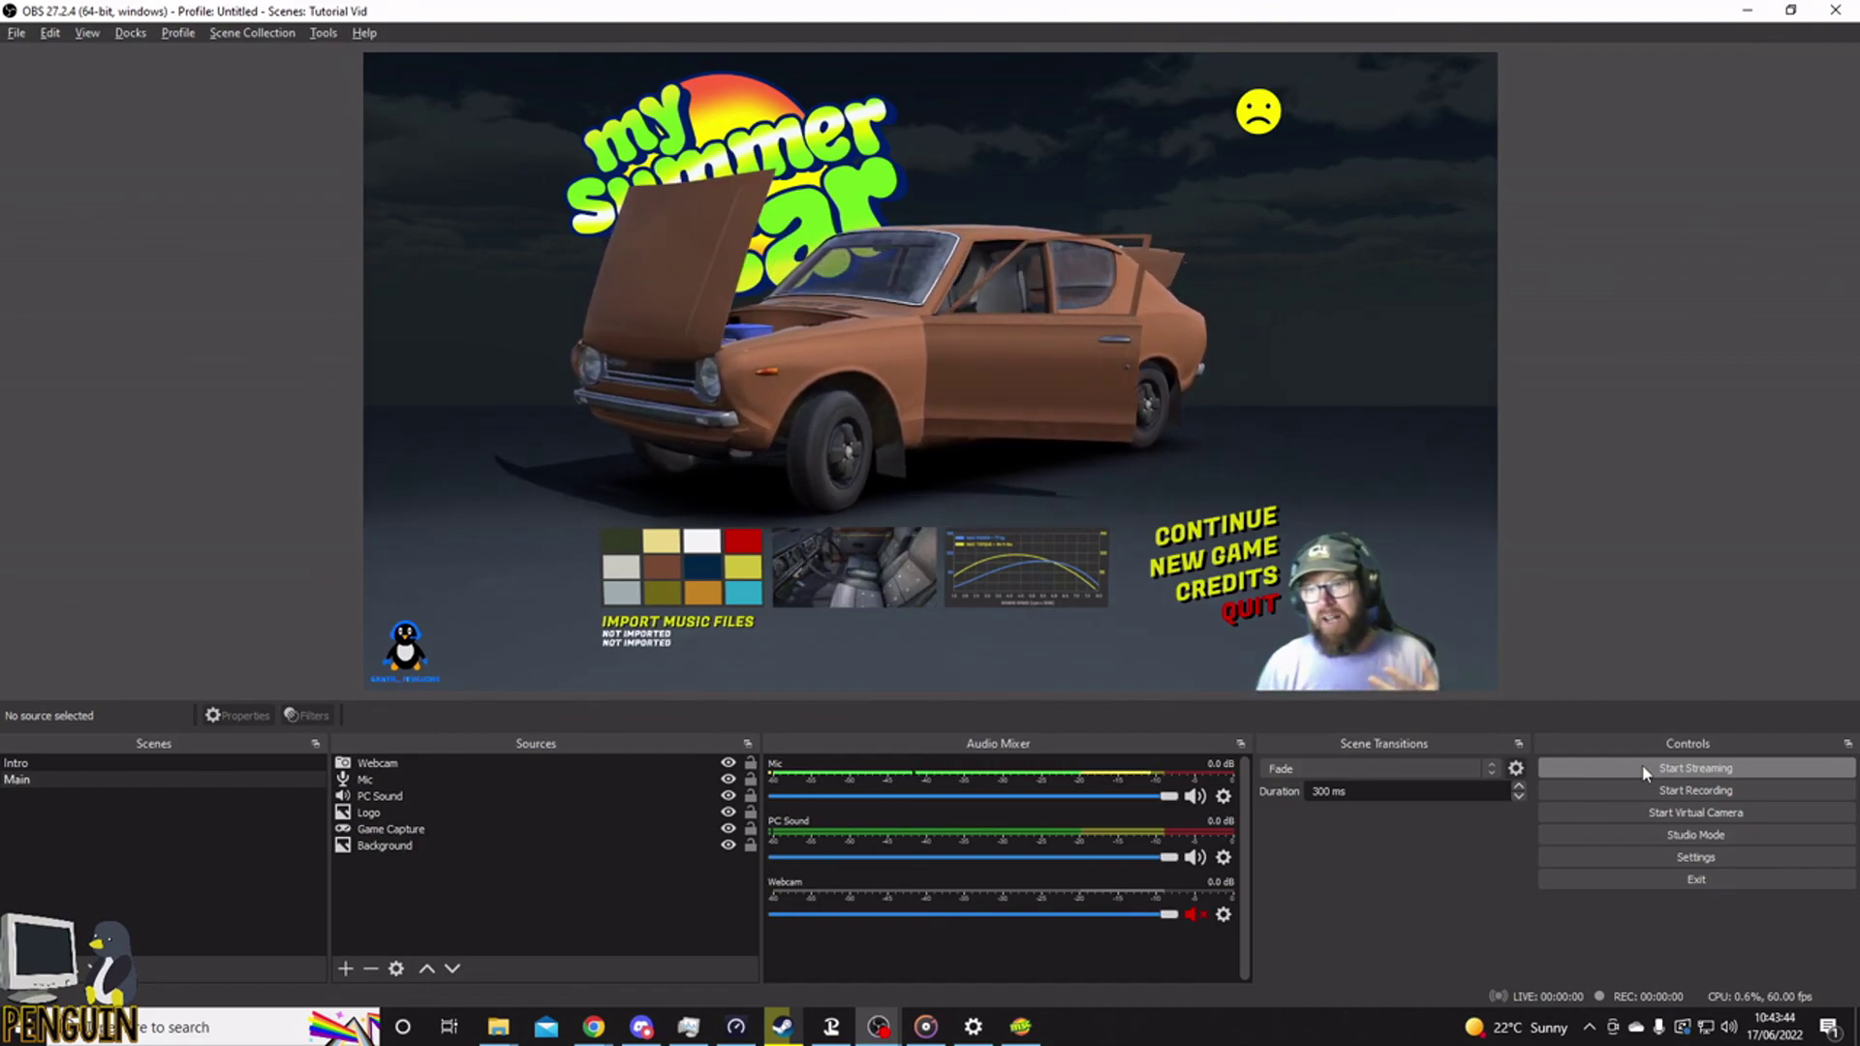
{"action": "mouse_move", "coordinate": [1332, 658]}
{"action": "left_mouse_down"}
{"action": "mouse_move", "coordinate": [402, 659]}
{"action": "mouse_move", "coordinate": [1307, 600]}
{"action": "mouse_move", "coordinate": [1428, 669]}
{"action": "mouse_move", "coordinate": [1332, 660]}
{"action": "left_mouse_up"}
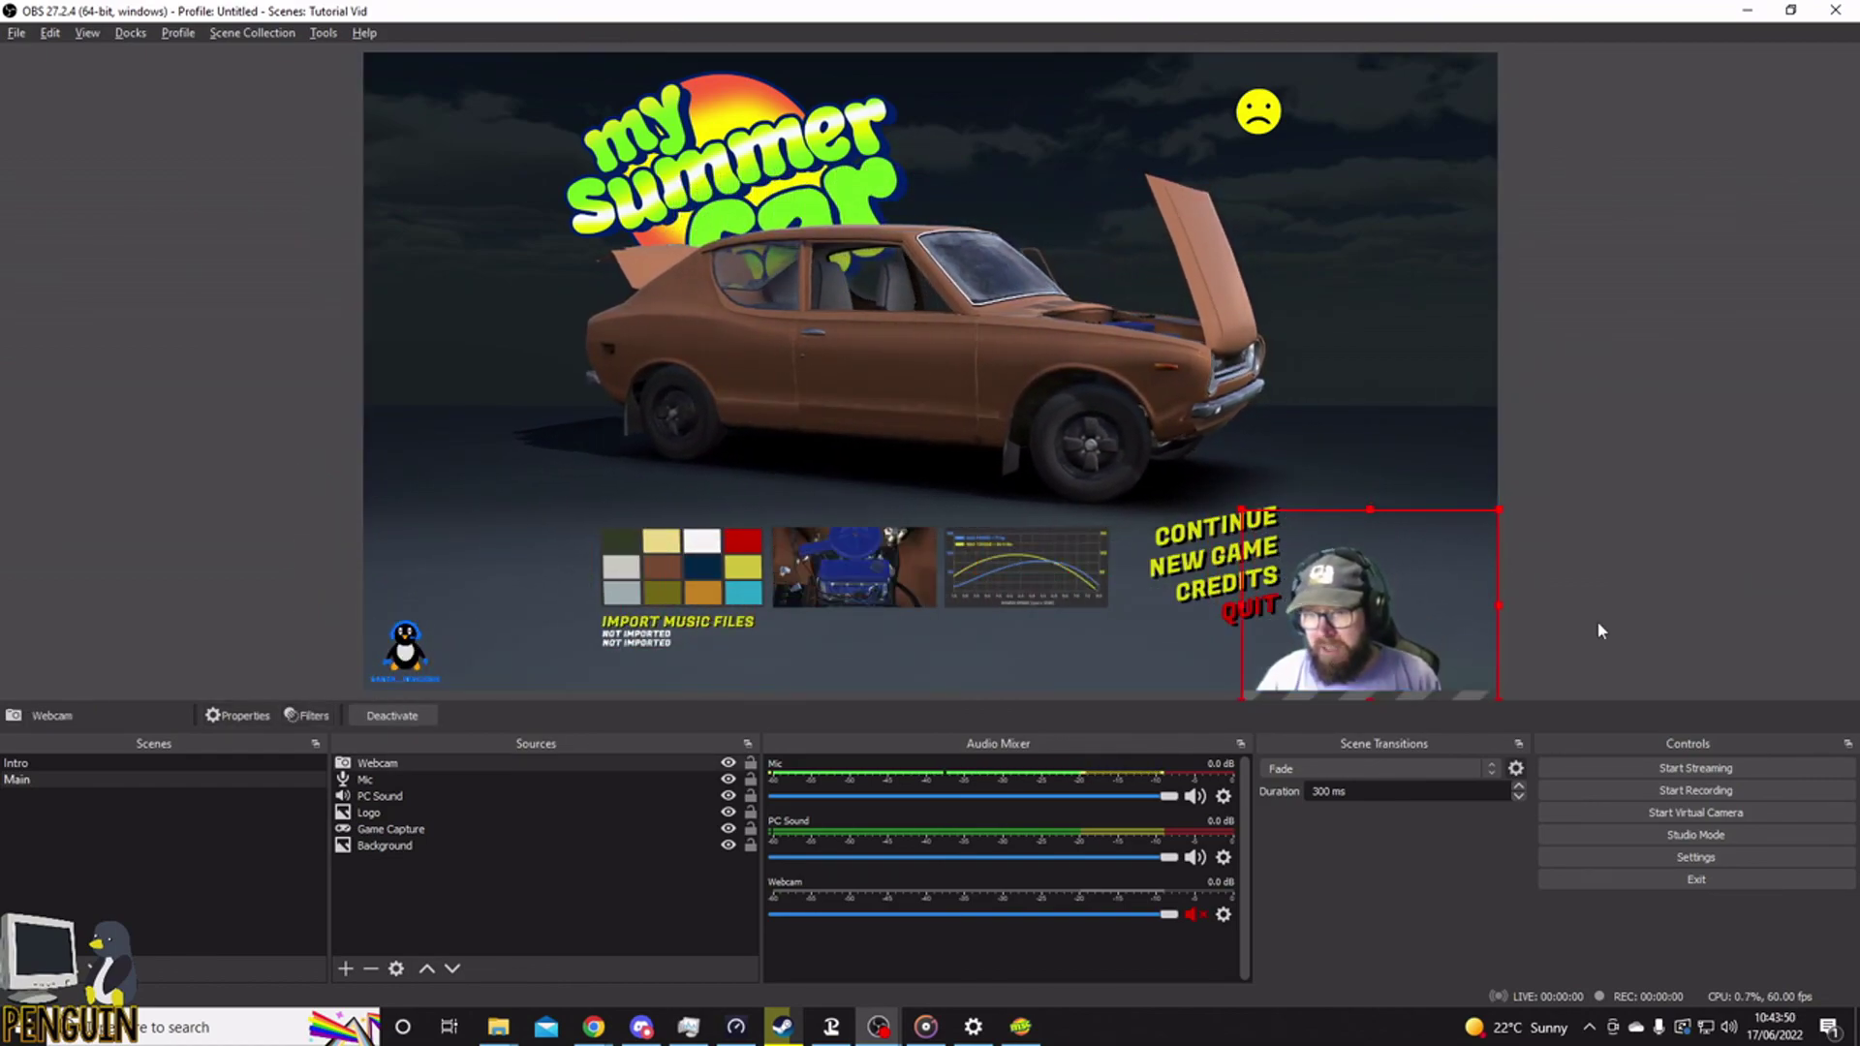
{"action": "left_click", "coordinate": [1660, 589]}
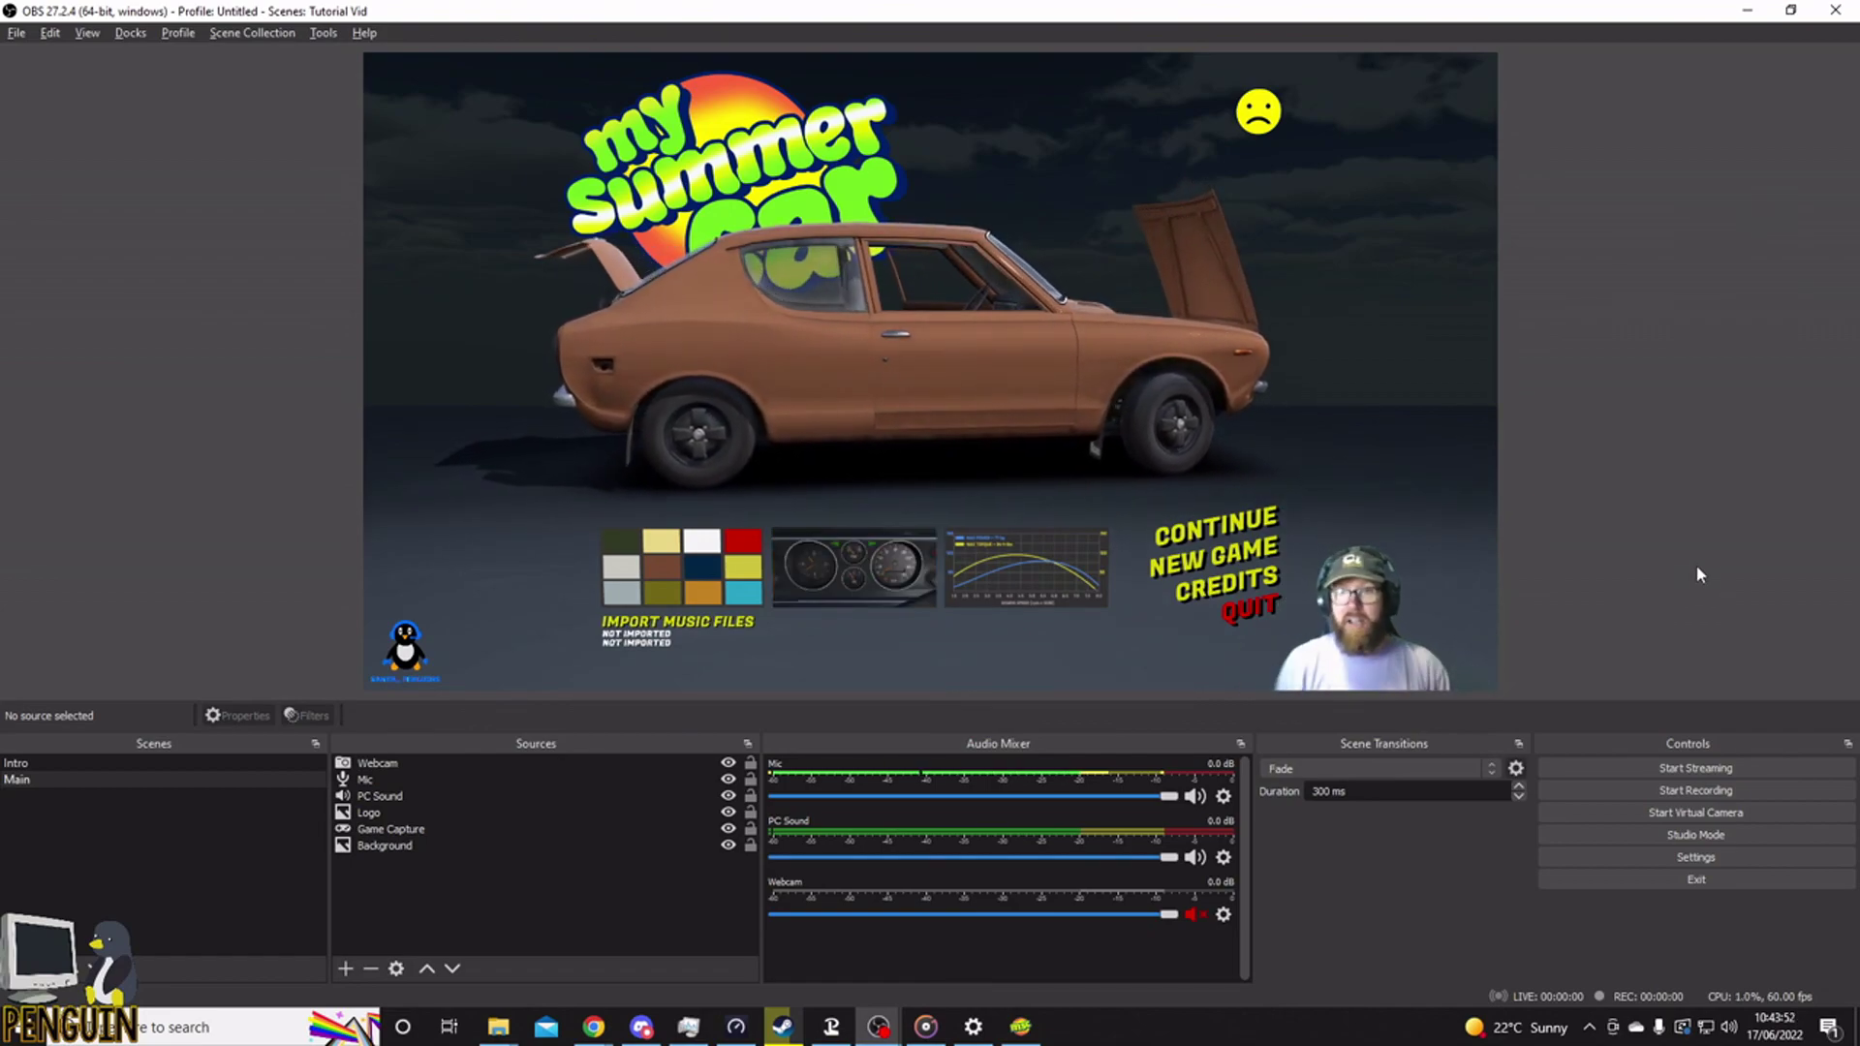